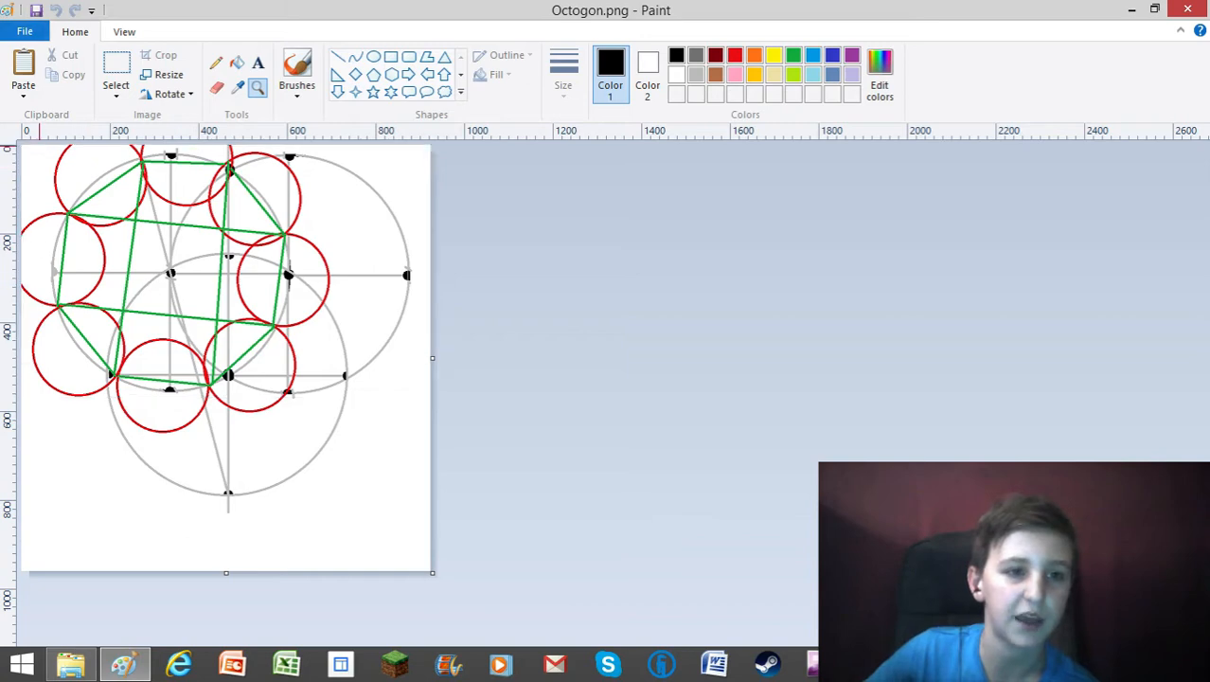
pyautogui.click(25, 32)
pyautogui.click(57, 102)
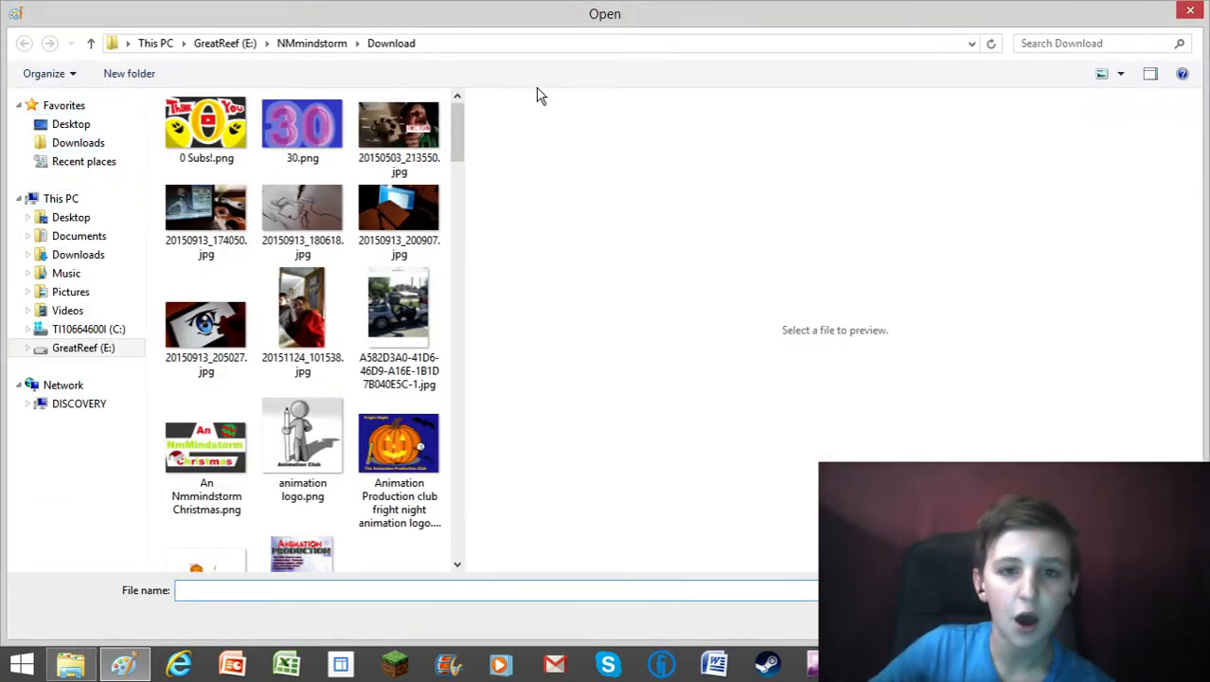
pyautogui.click(1181, 13)
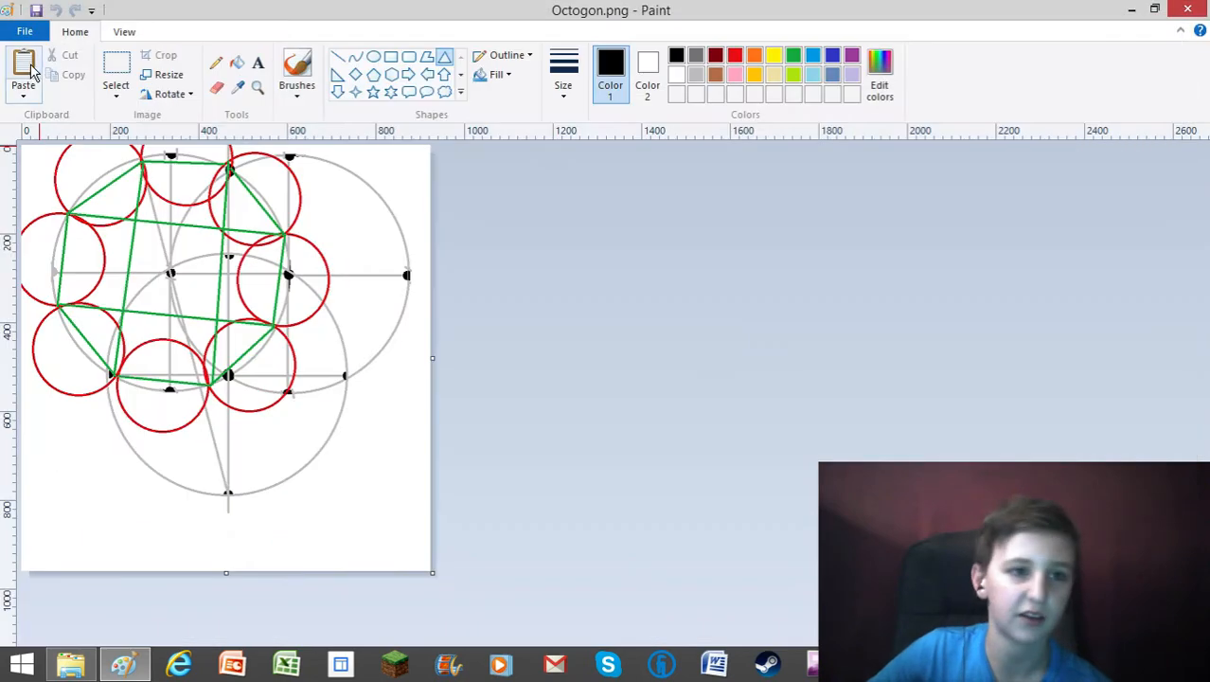
# - Create a new blank picture
pyautogui.click(24, 32)
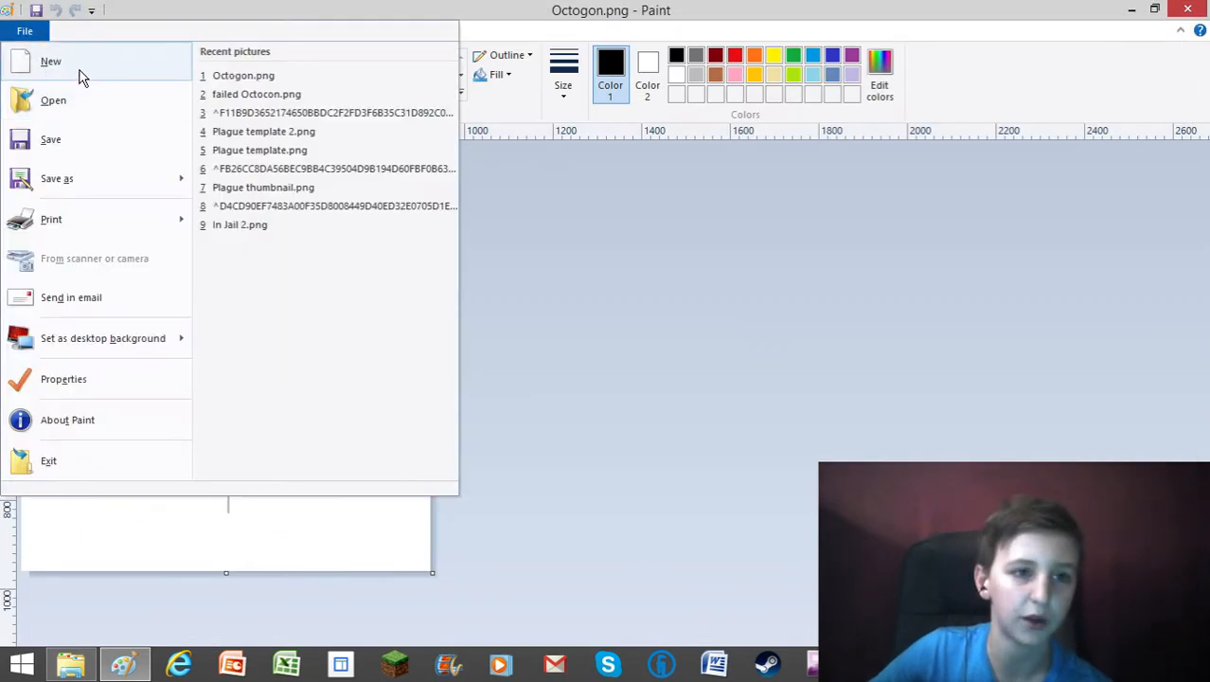
pyautogui.click(81, 76)
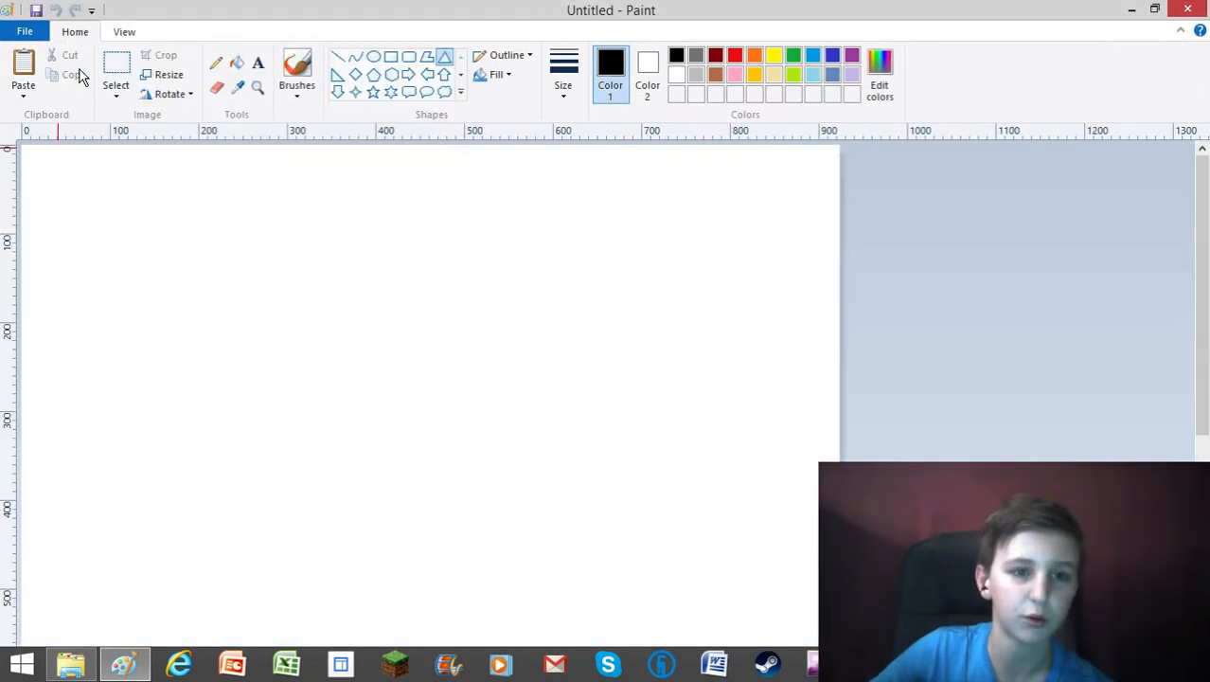
pyautogui.click(258, 90)
pyautogui.rightClick(386, 325)
pyautogui.click(311, 318)
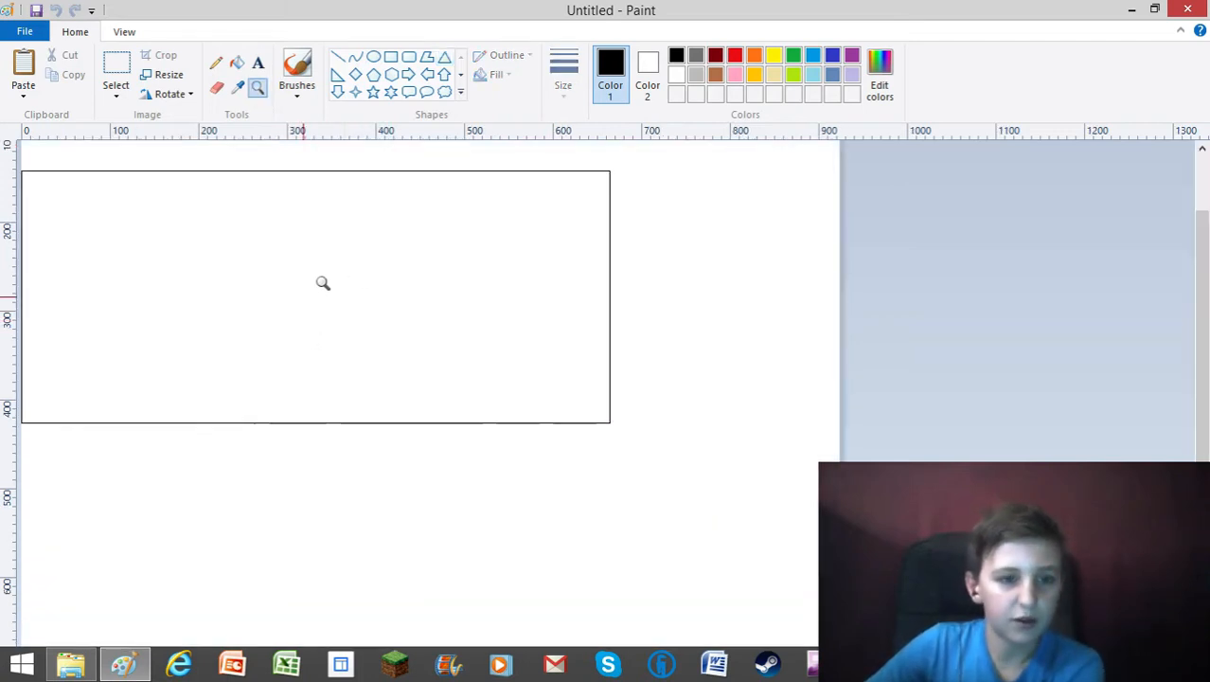
pyautogui.click(343, 263)
pyautogui.click(346, 261)
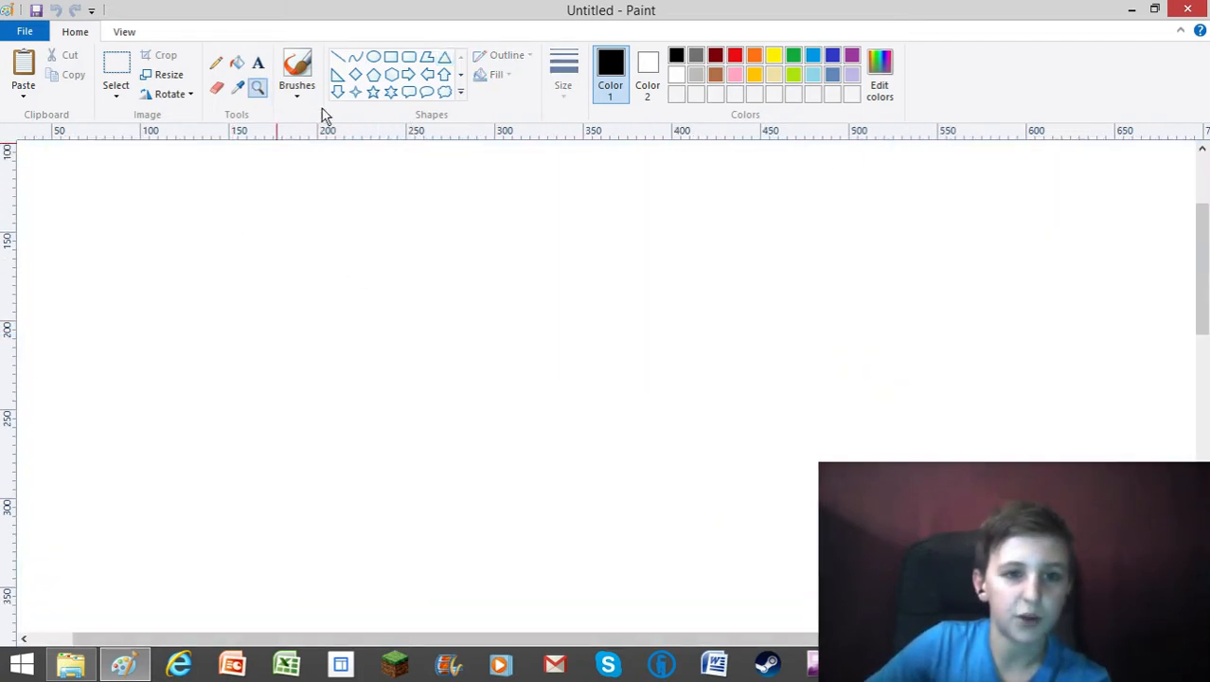
# - Try the preset hexagon shape on the blank canvas and undo it
pyautogui.click(460, 93)
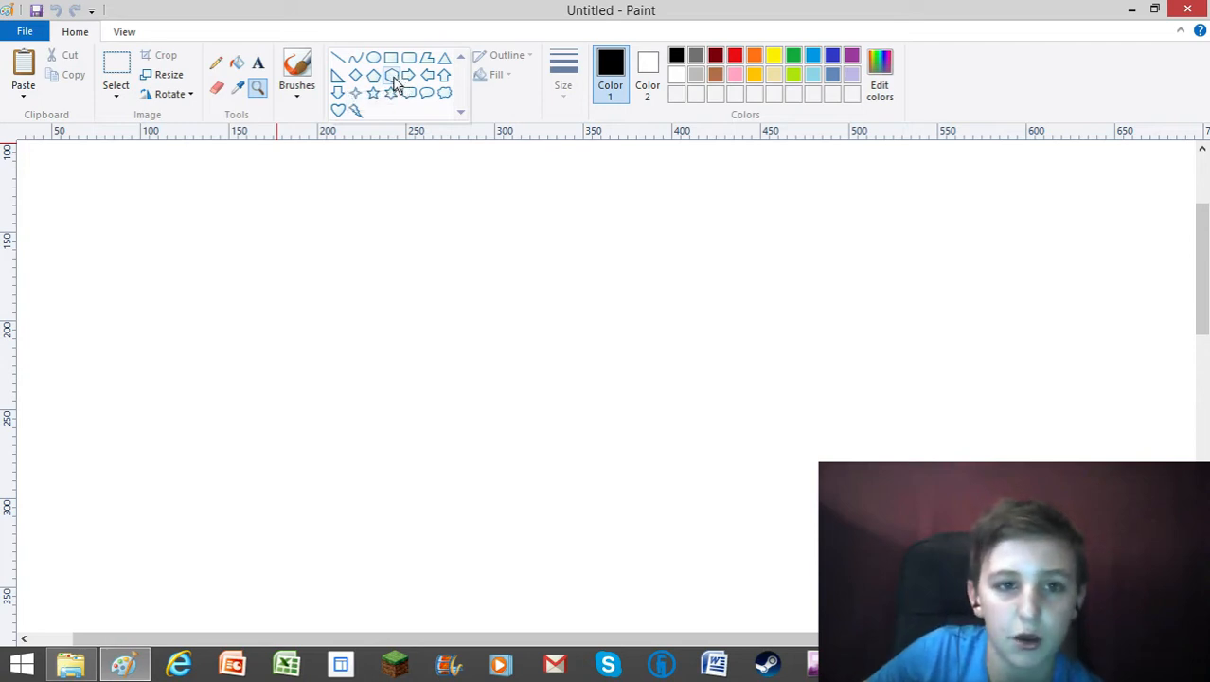
pyautogui.moveTo(174, 212); pyautogui.dragTo(514, 557)
pyautogui.click(55, 10)
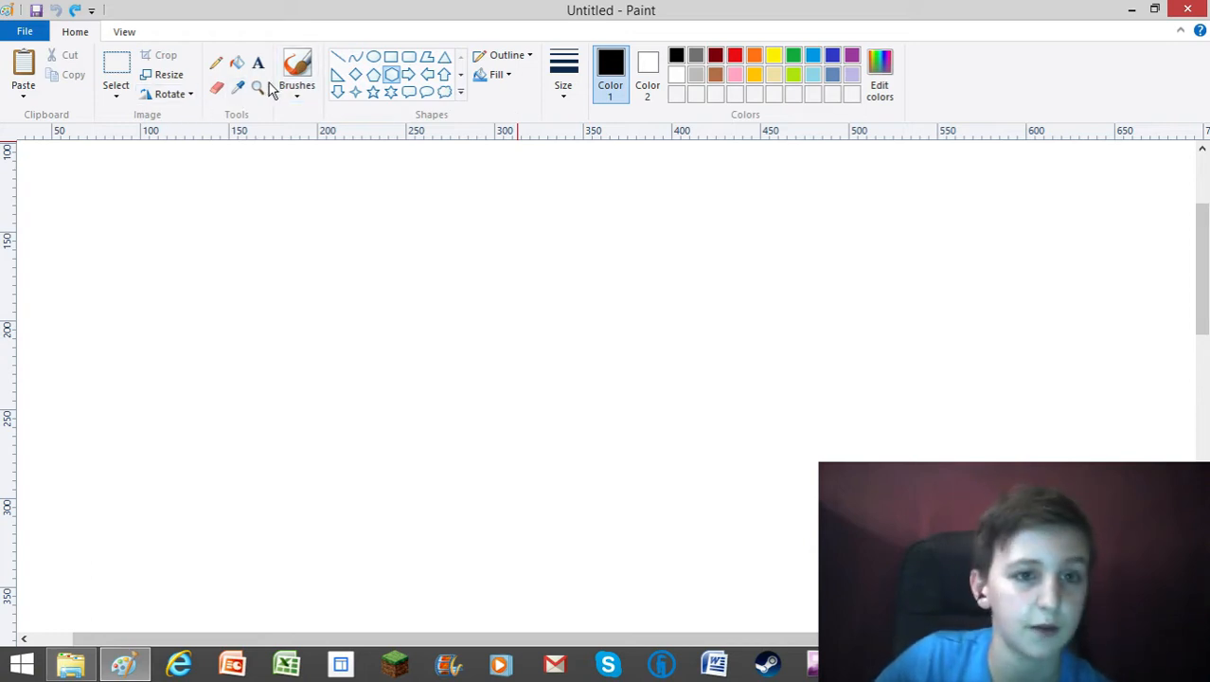
# - Draw a light grey vertical line about 140 px long and copy it with a rectangular selection around it
pyautogui.click(338, 58)
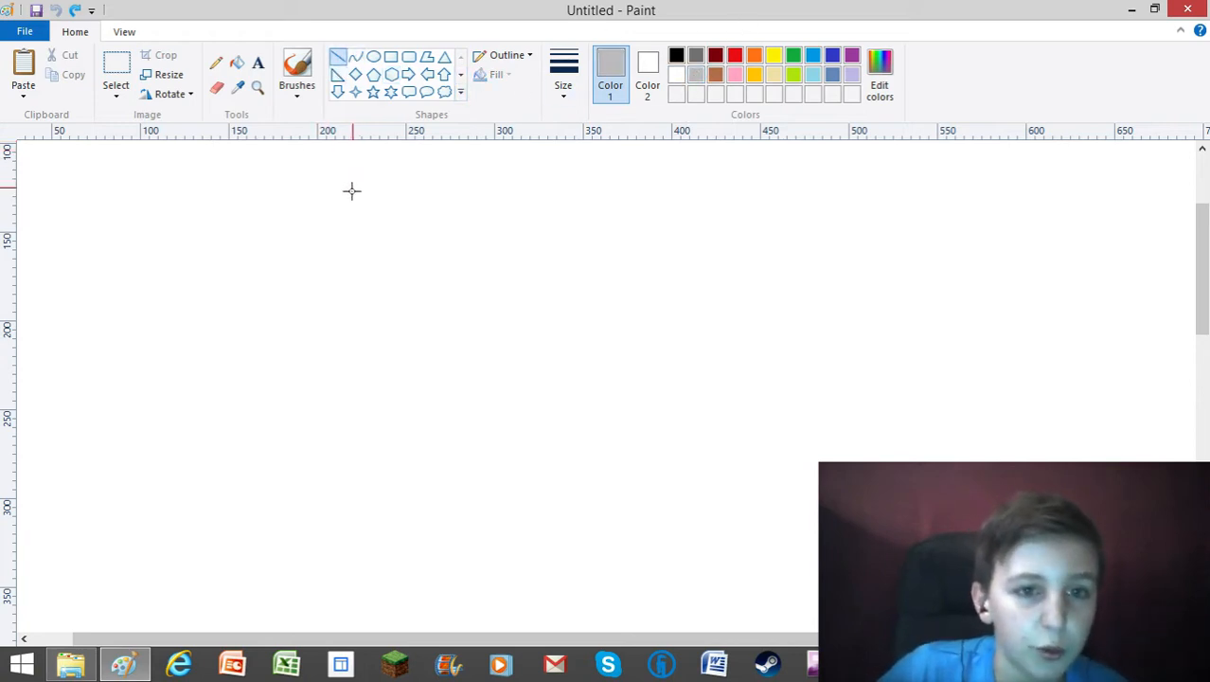
pyautogui.moveTo(351, 192)
pyautogui.mouseDown()
pyautogui.moveTo(329, 459)
pyautogui.moveTo(349, 428)
pyautogui.mouseUp()
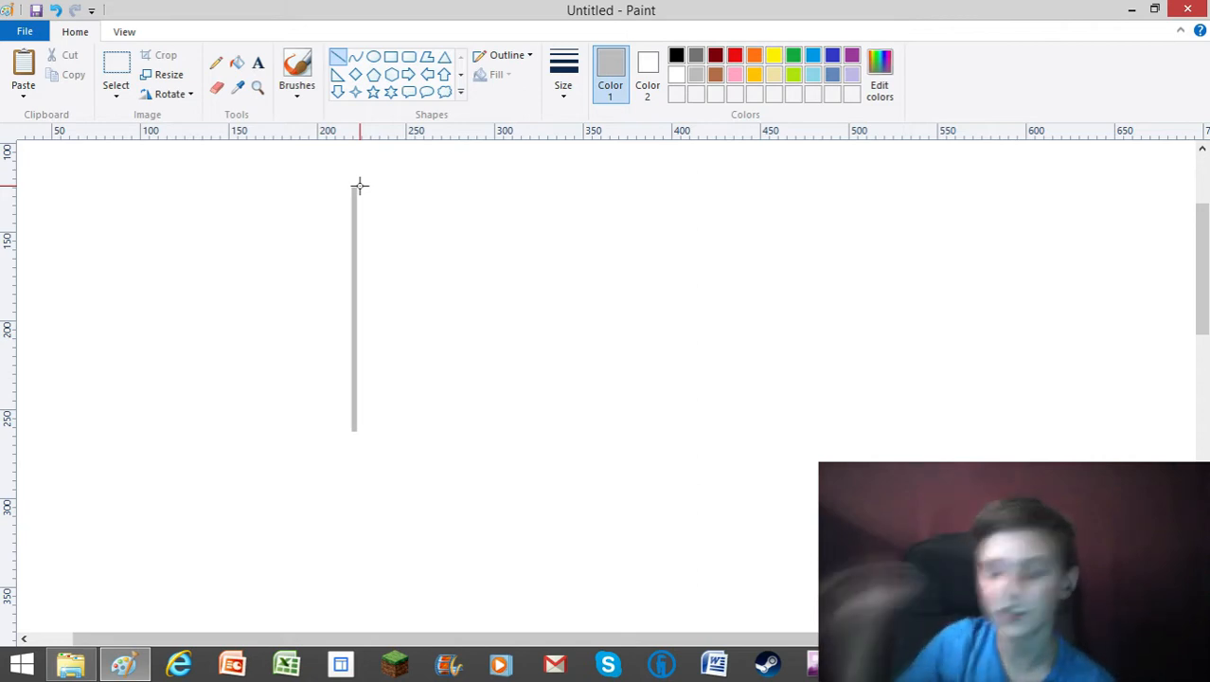
pyautogui.click(115, 71)
pyautogui.moveTo(301, 154); pyautogui.dragTo(481, 480)
pyautogui.rightClick(320, 341)
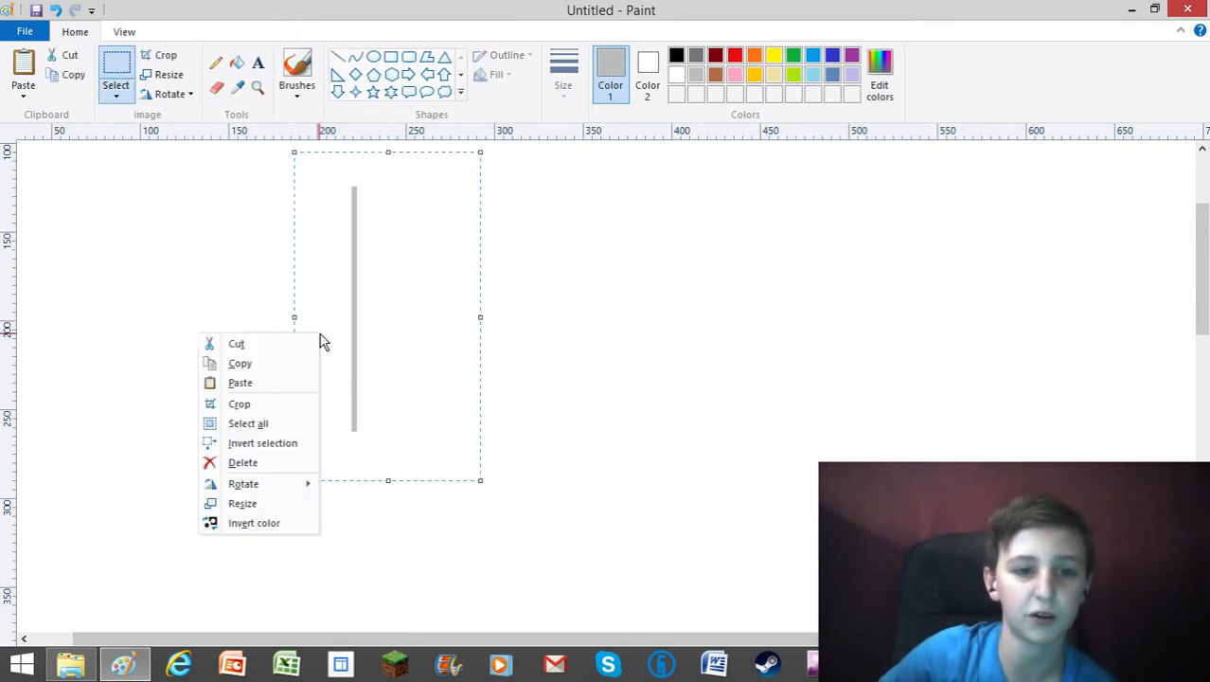
pyautogui.click(244, 364)
pyautogui.rightClick(689, 337)
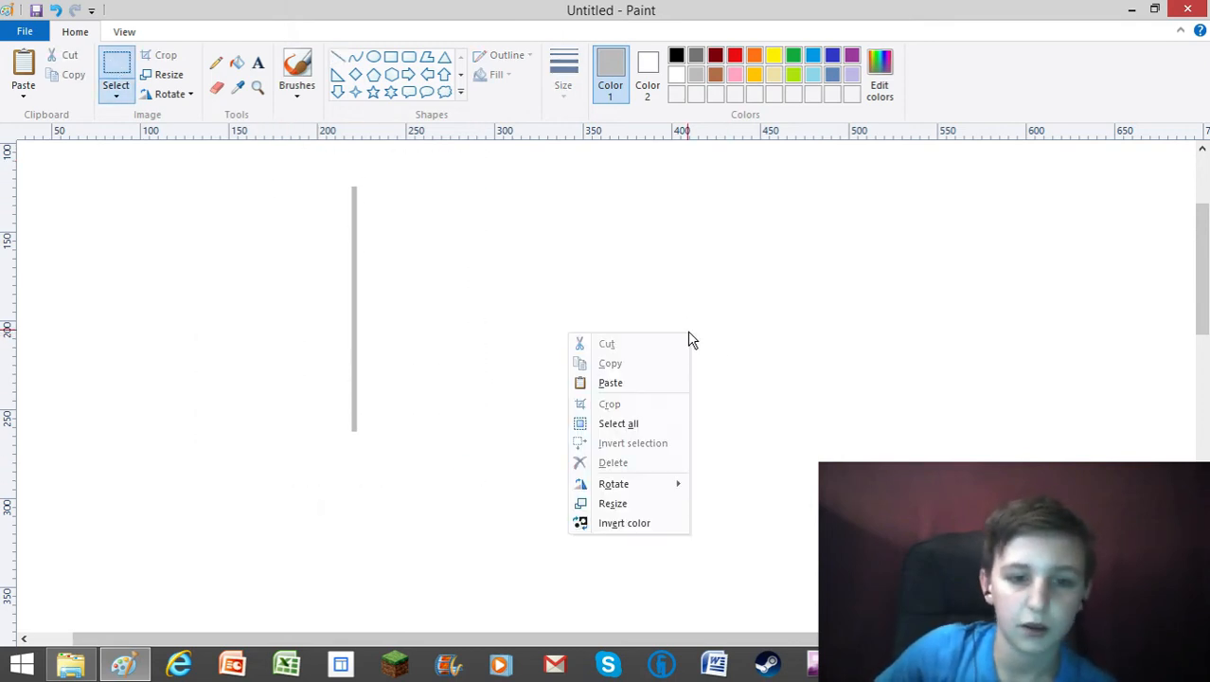
pyautogui.click(618, 383)
pyautogui.press('Delete')
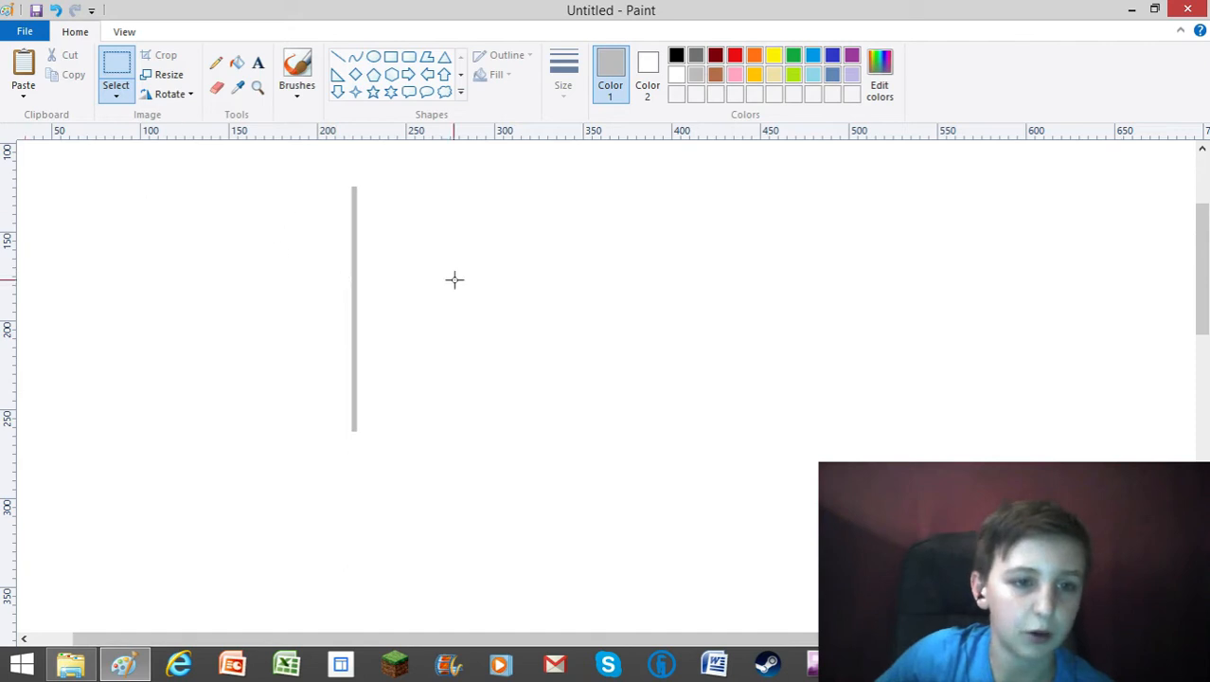
# - Paste a copy of the vertical line, rotate it right 90°, and place it near the original's lower end
pyautogui.rightClick(336, 281)
pyautogui.click(408, 335)
pyautogui.moveTo(99, 233); pyautogui.dragTo(427, 248)
pyautogui.rightClick(423, 301)
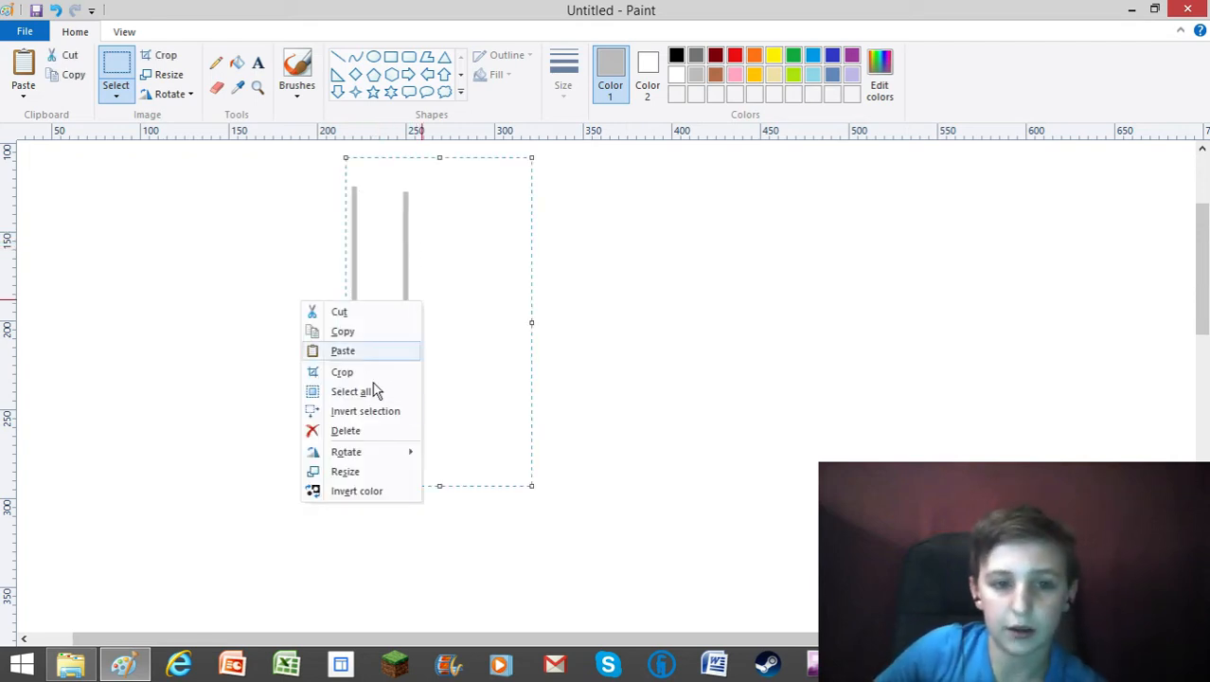
pyautogui.moveTo(356, 462)
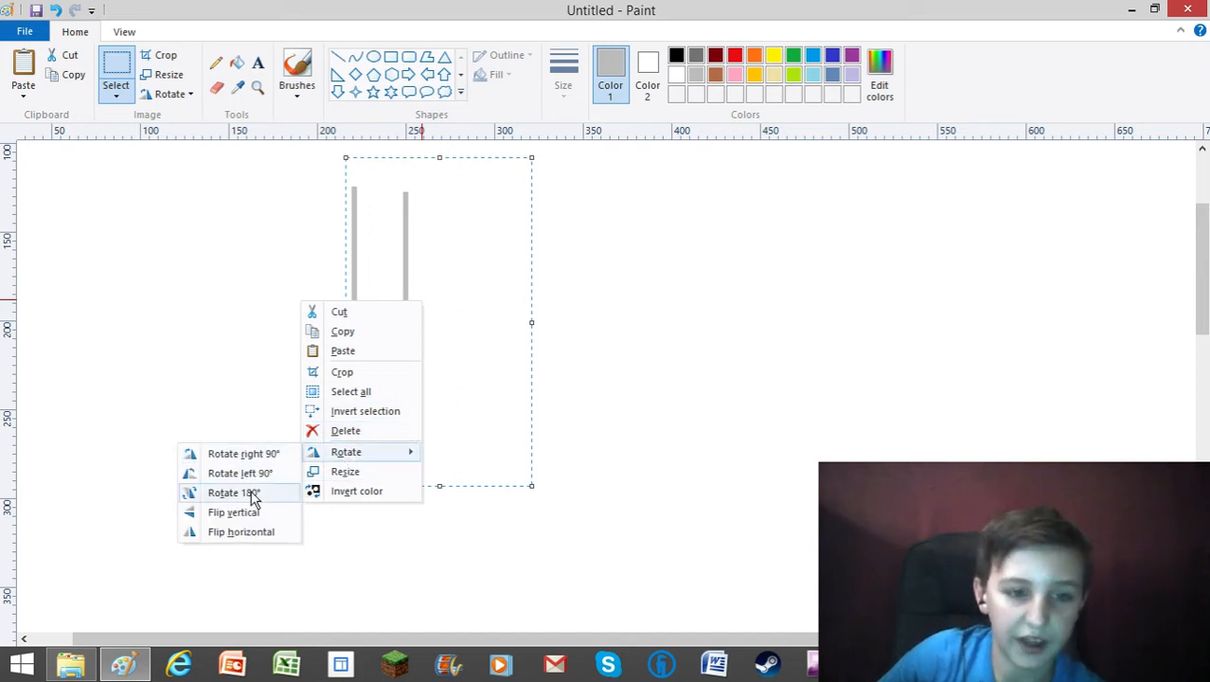
pyautogui.click(255, 455)
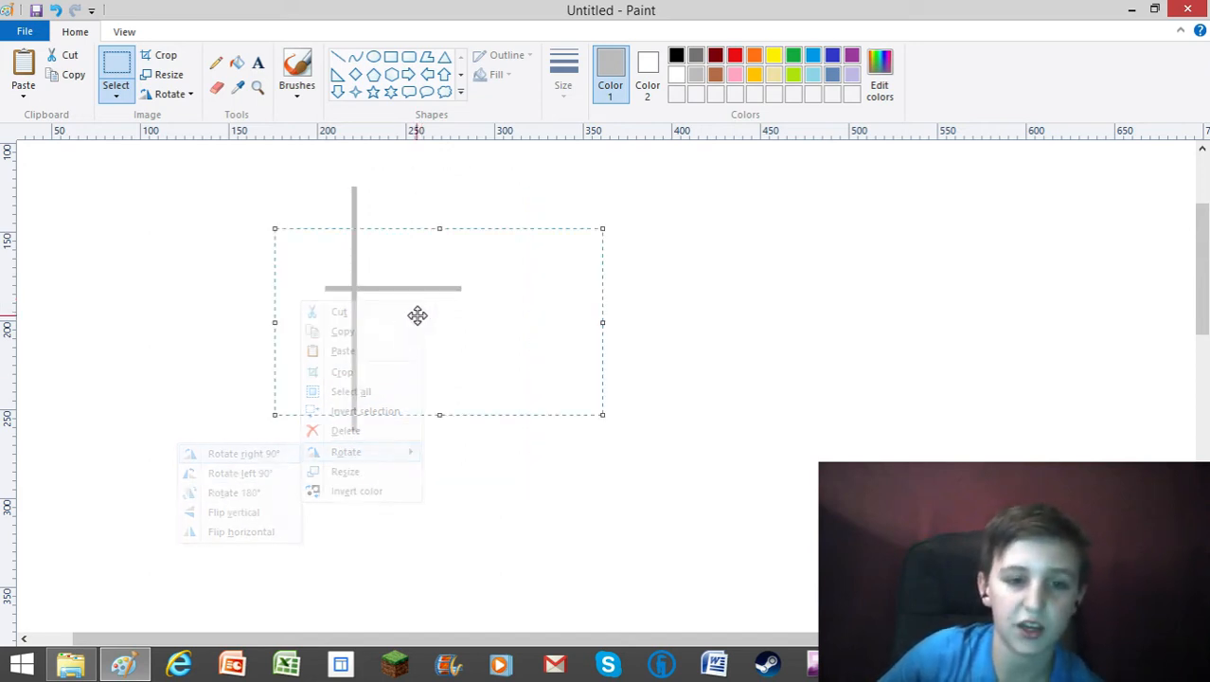
pyautogui.moveTo(452, 316); pyautogui.dragTo(512, 441)
# - Turn off transparent selection and move the horizontal line's selection over the middle of the vertical line
pyautogui.click(115, 95)
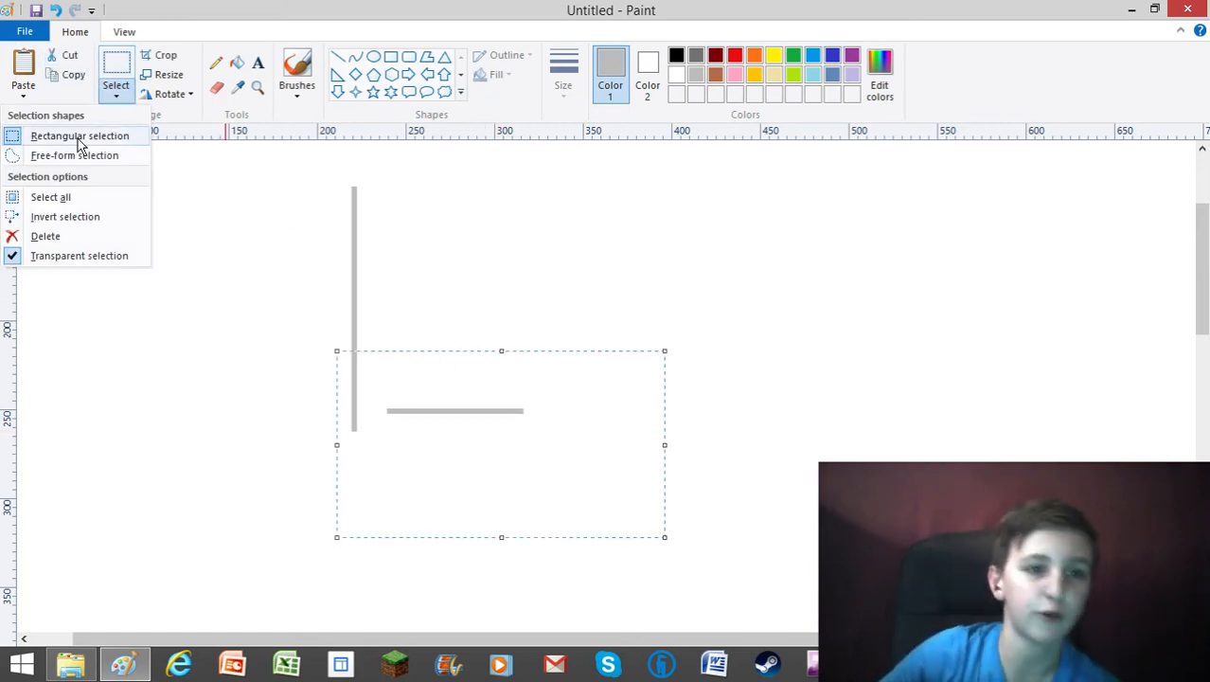
pyautogui.click(22, 263)
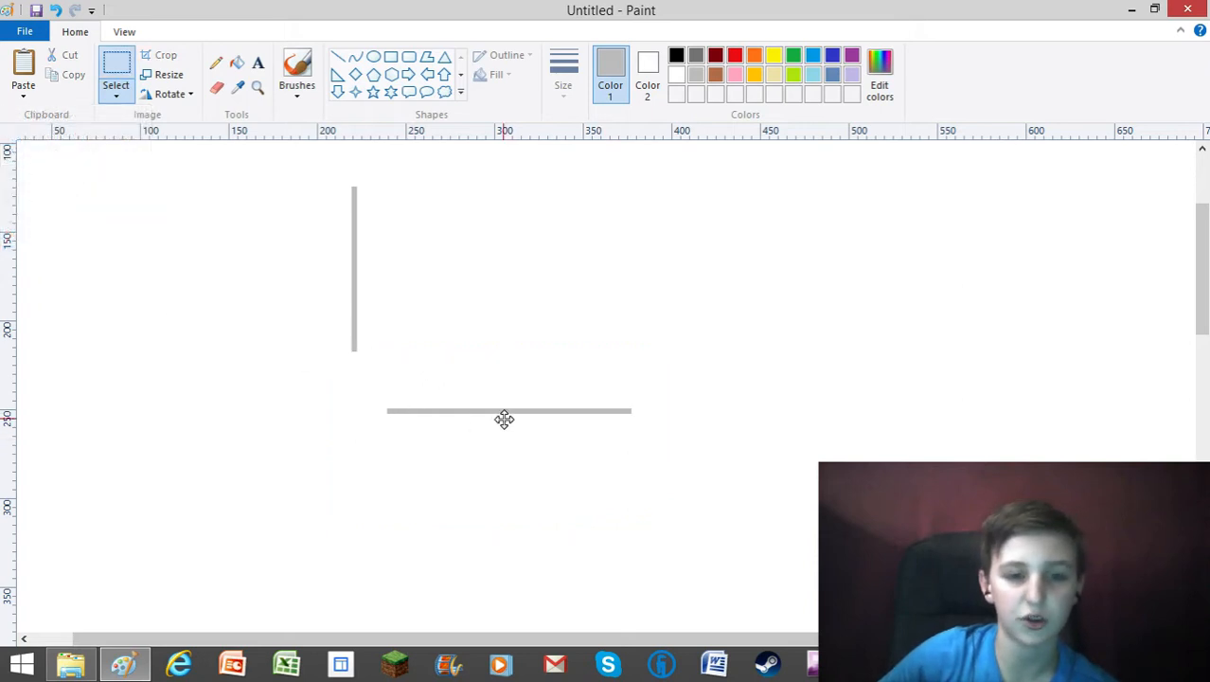
pyautogui.moveTo(502, 416); pyautogui.dragTo(453, 295)
# - Cut the selected horizontal line and paste it back into the picture
pyautogui.rightClick(328, 296)
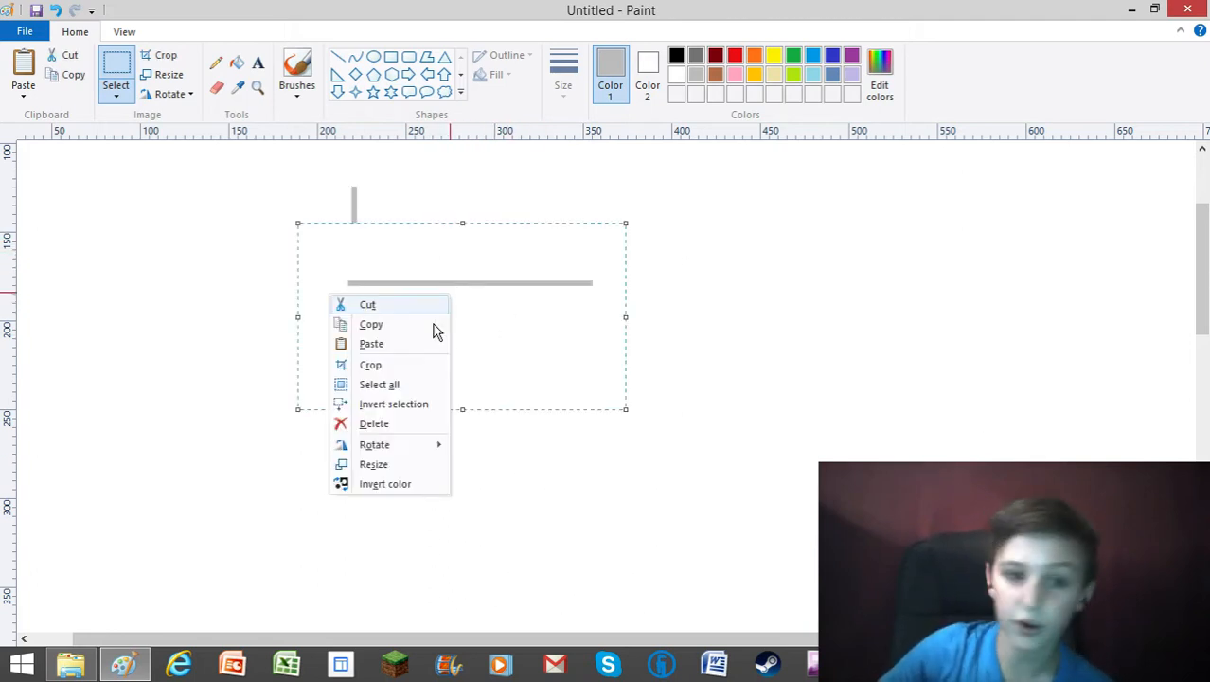
pyautogui.click(411, 305)
pyautogui.rightClick(253, 365)
pyautogui.click(238, 411)
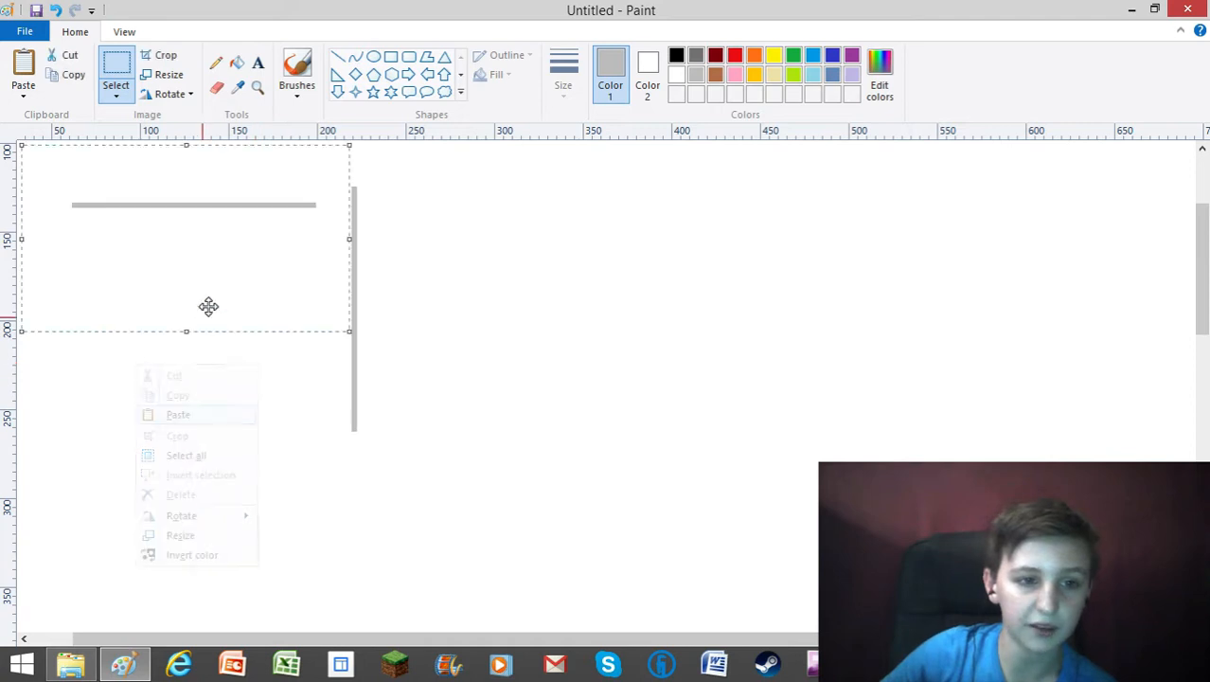
# - Make the selection transparent and move the horizontal line so its left end meets the vertical line's lower end
pyautogui.moveTo(208, 306); pyautogui.dragTo(436, 291)
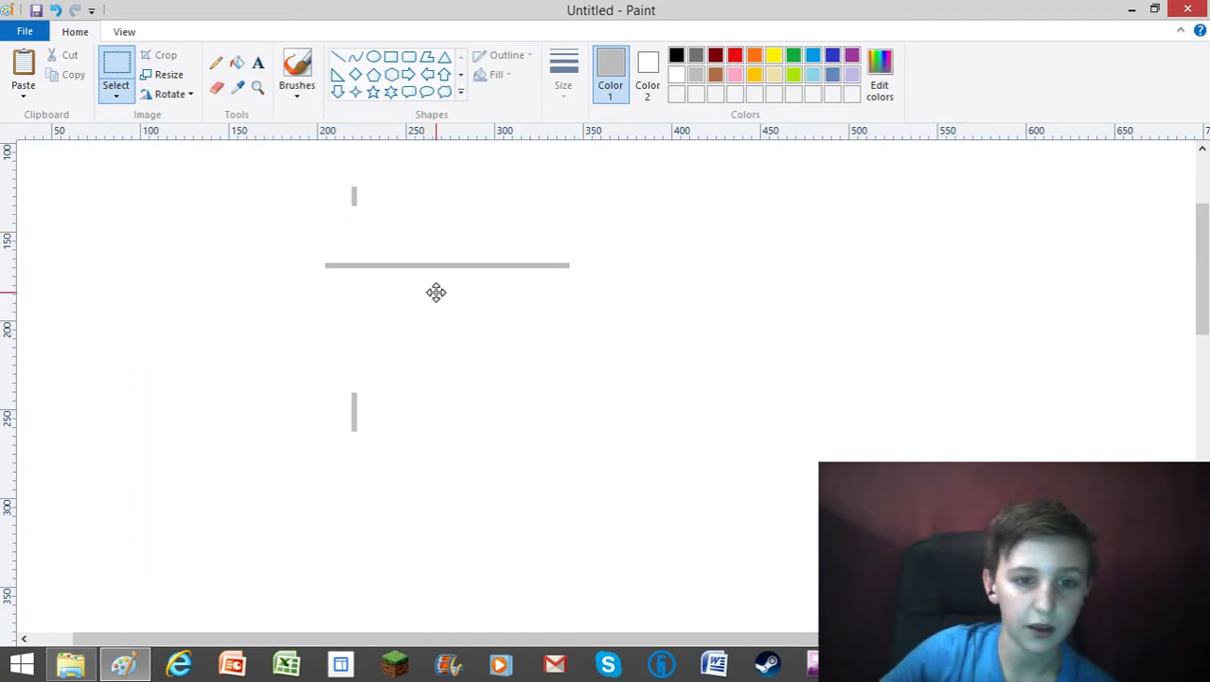
pyautogui.click(116, 93)
pyautogui.click(15, 264)
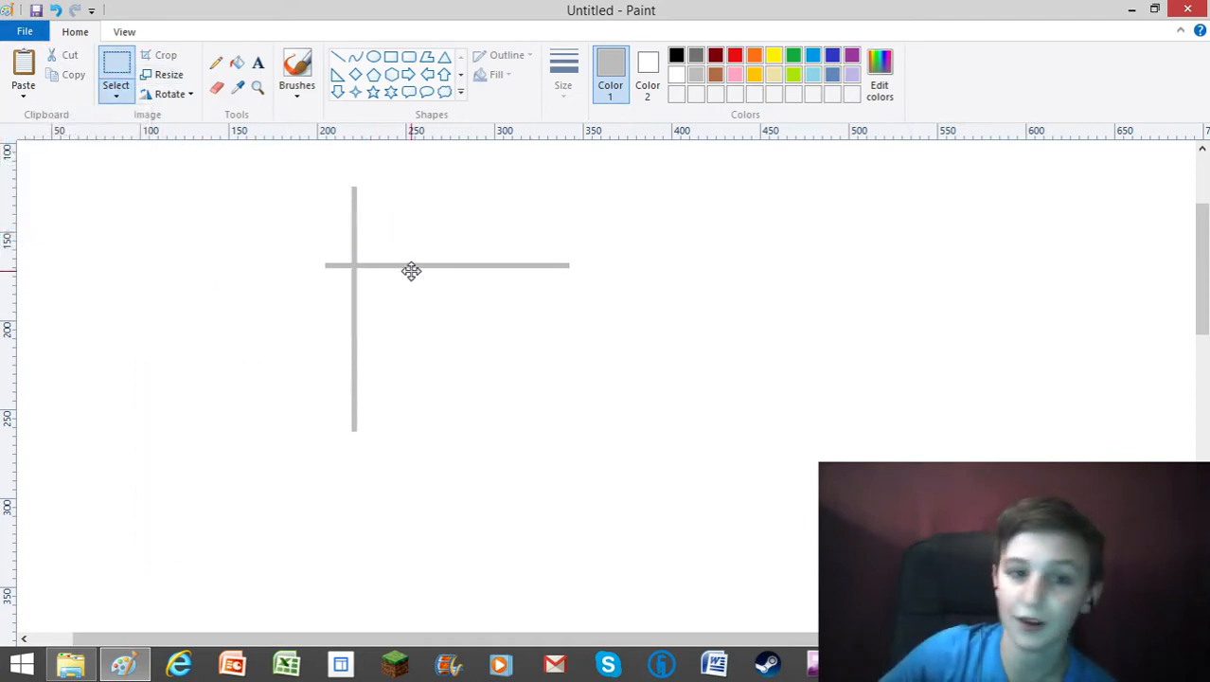
pyautogui.moveTo(411, 270); pyautogui.dragTo(440, 437)
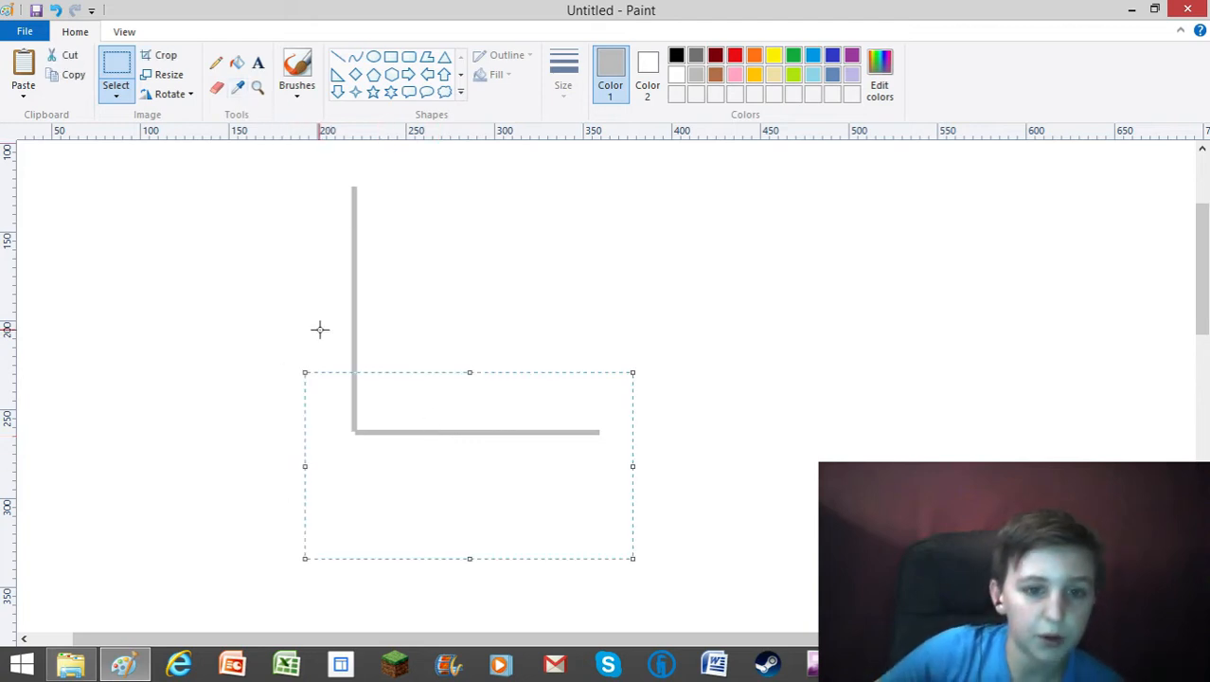
# - Paste another horizontal line and align it with the existing one, extending left from the vertical line's lower end
pyautogui.click(257, 87)
pyautogui.click(378, 375)
pyautogui.click(580, 465)
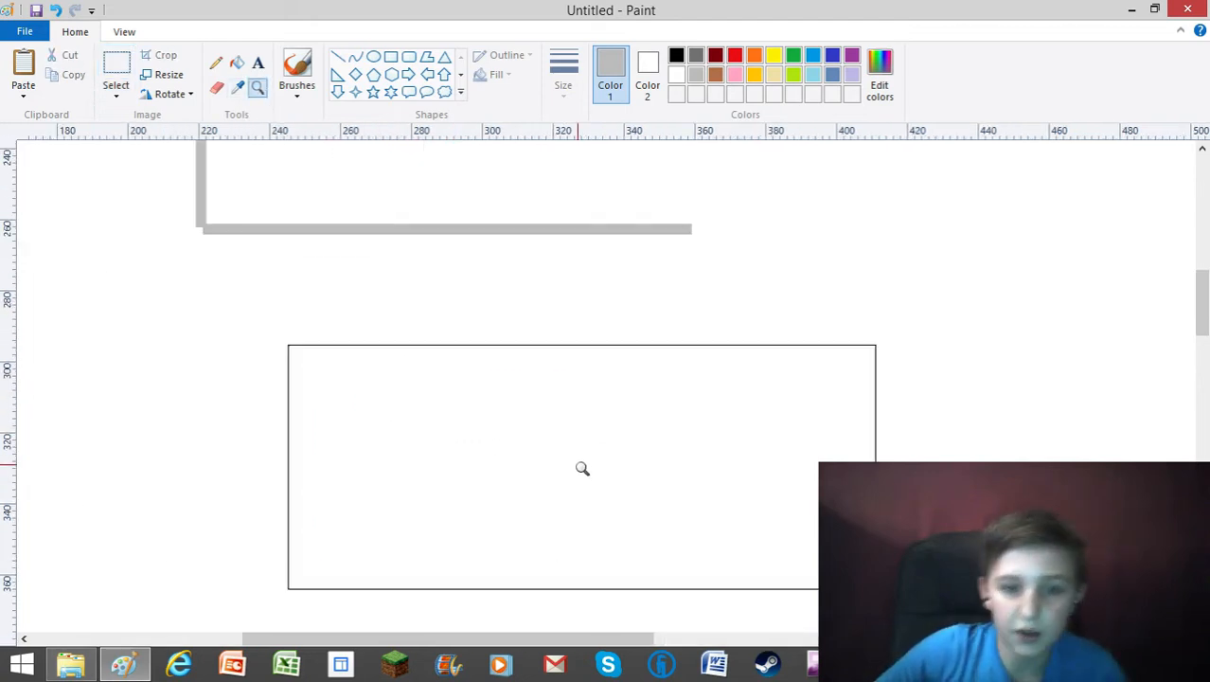
pyautogui.click(188, 231)
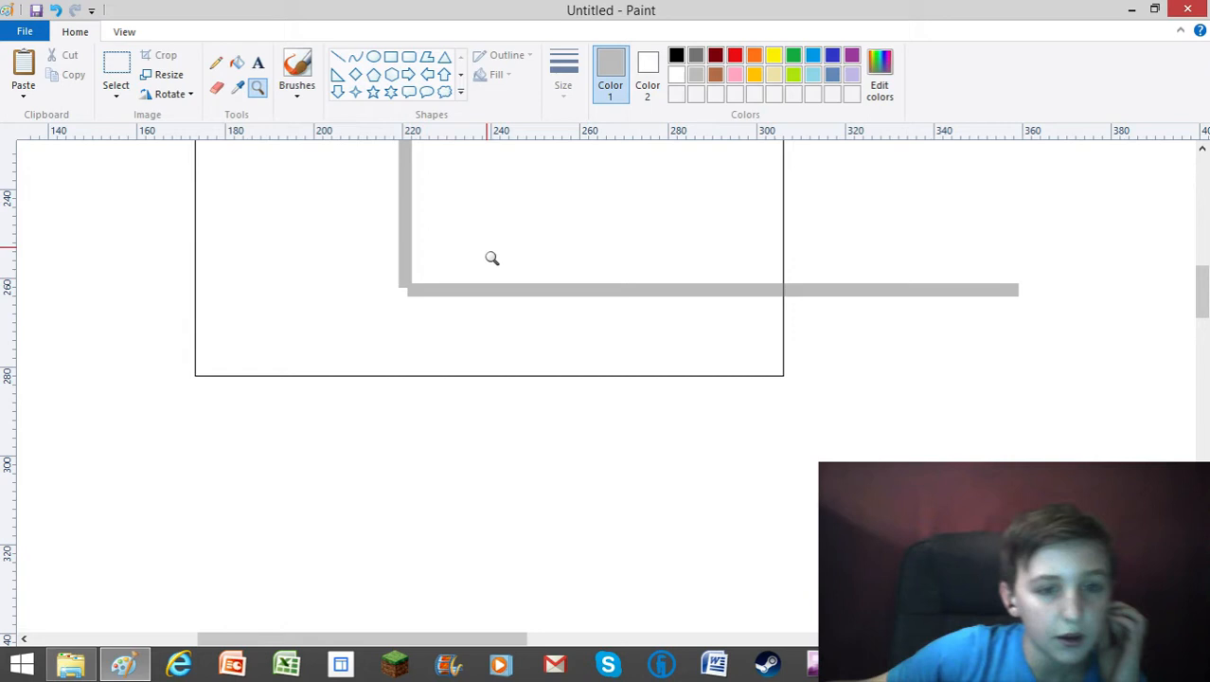
pyautogui.click(435, 284)
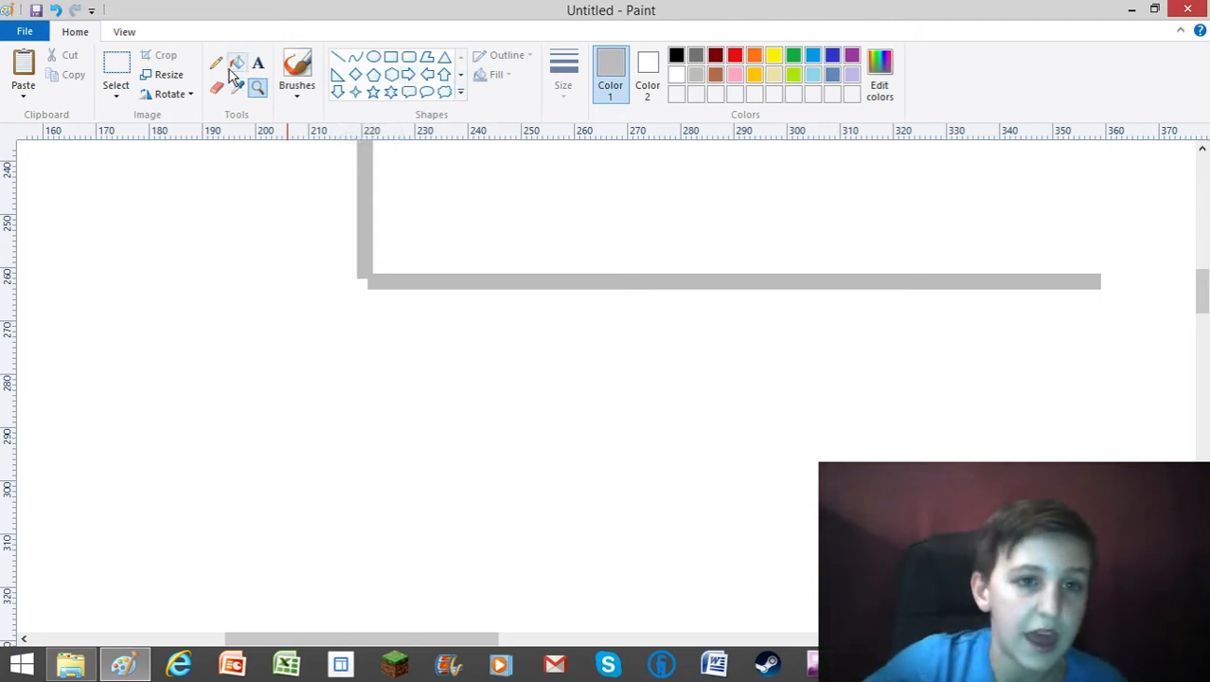
pyautogui.click(116, 71)
pyautogui.rightClick(131, 221)
pyautogui.click(172, 271)
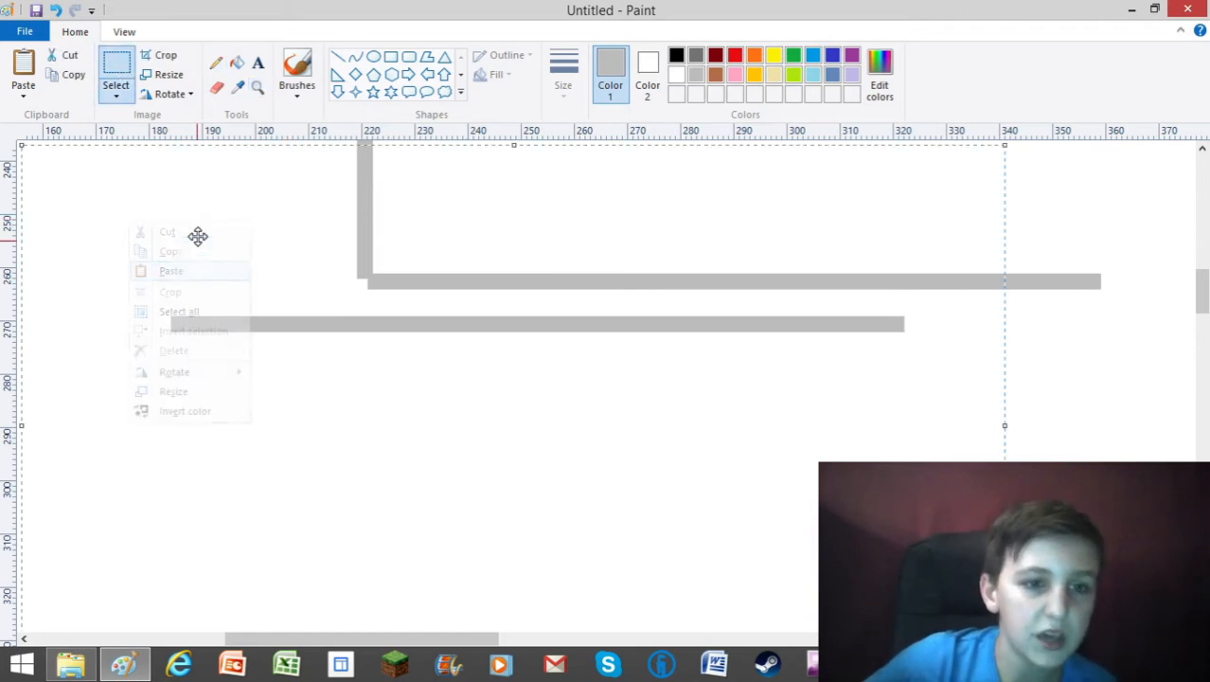
pyautogui.moveTo(593, 330); pyautogui.dragTo(51, 288)
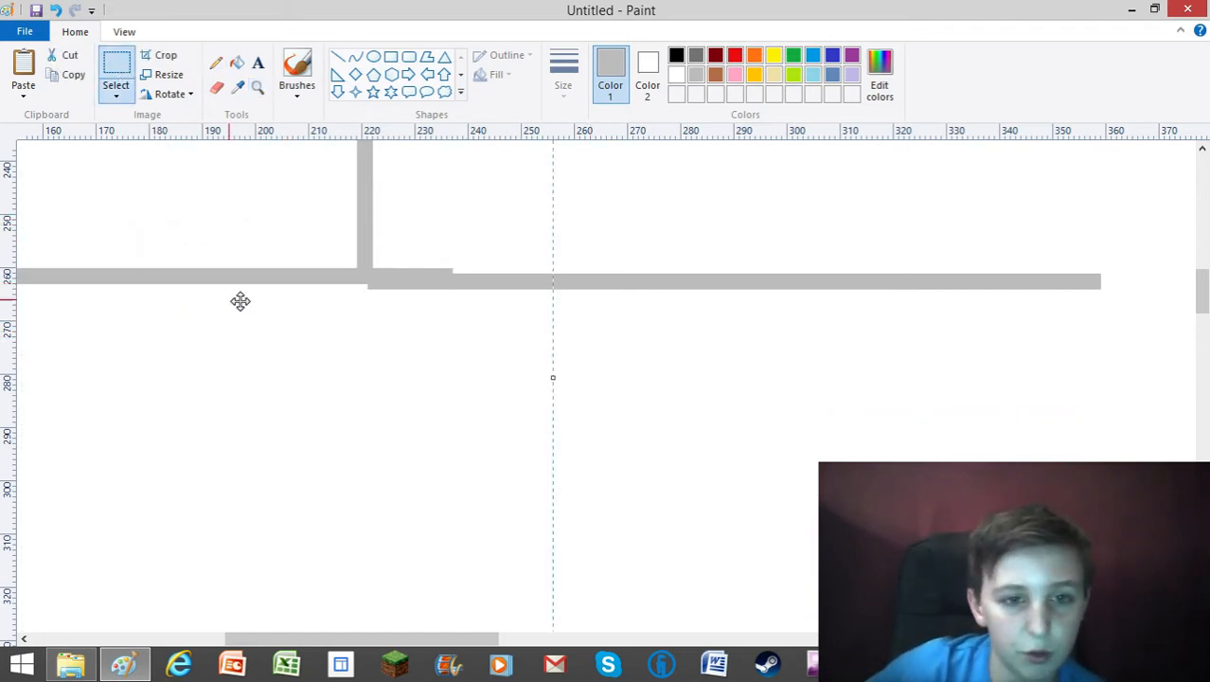
pyautogui.moveTo(193, 286); pyautogui.dragTo(200, 283)
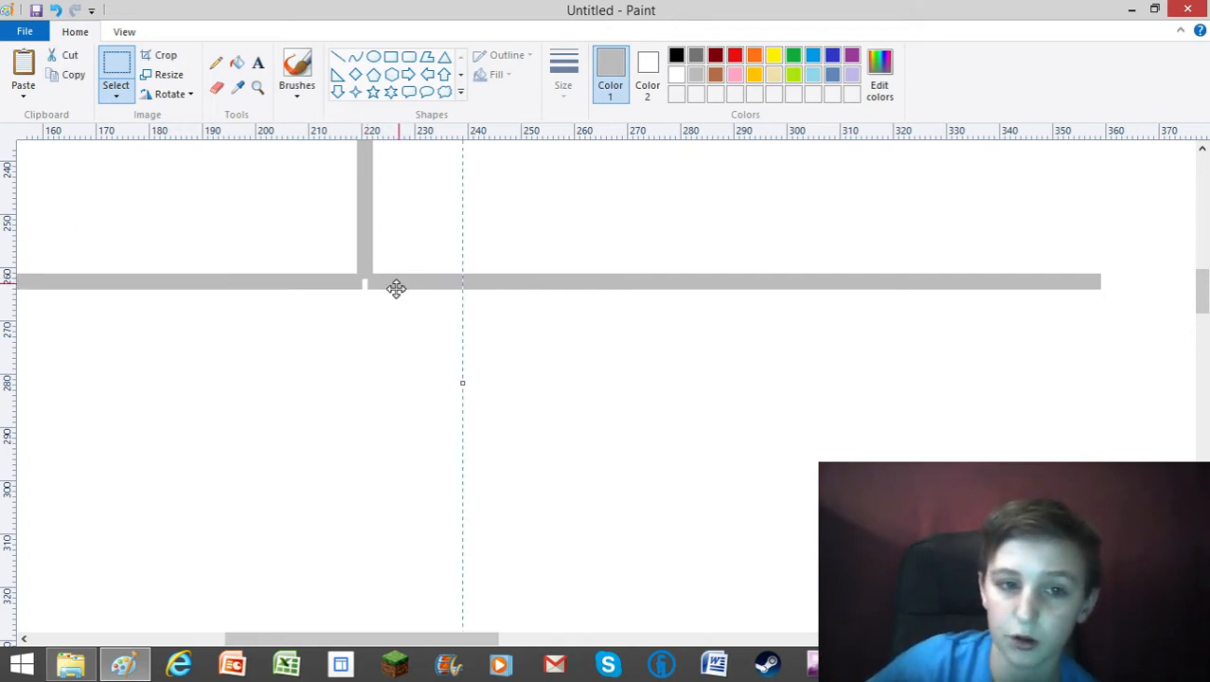
# - Paste another horizontal line, rotate it left 90°, and move it across the horizontal line just right of the junction
pyautogui.rightClick(671, 250)
pyautogui.click(616, 303)
pyautogui.rightClick(512, 325)
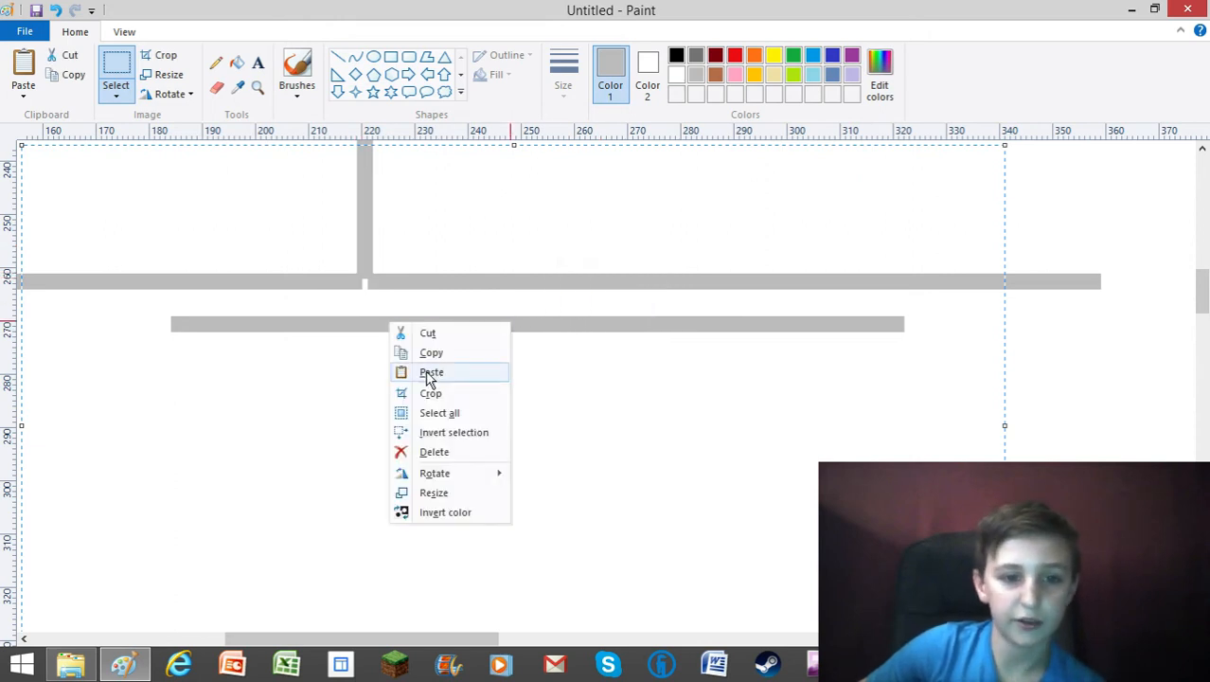
pyautogui.moveTo(443, 476)
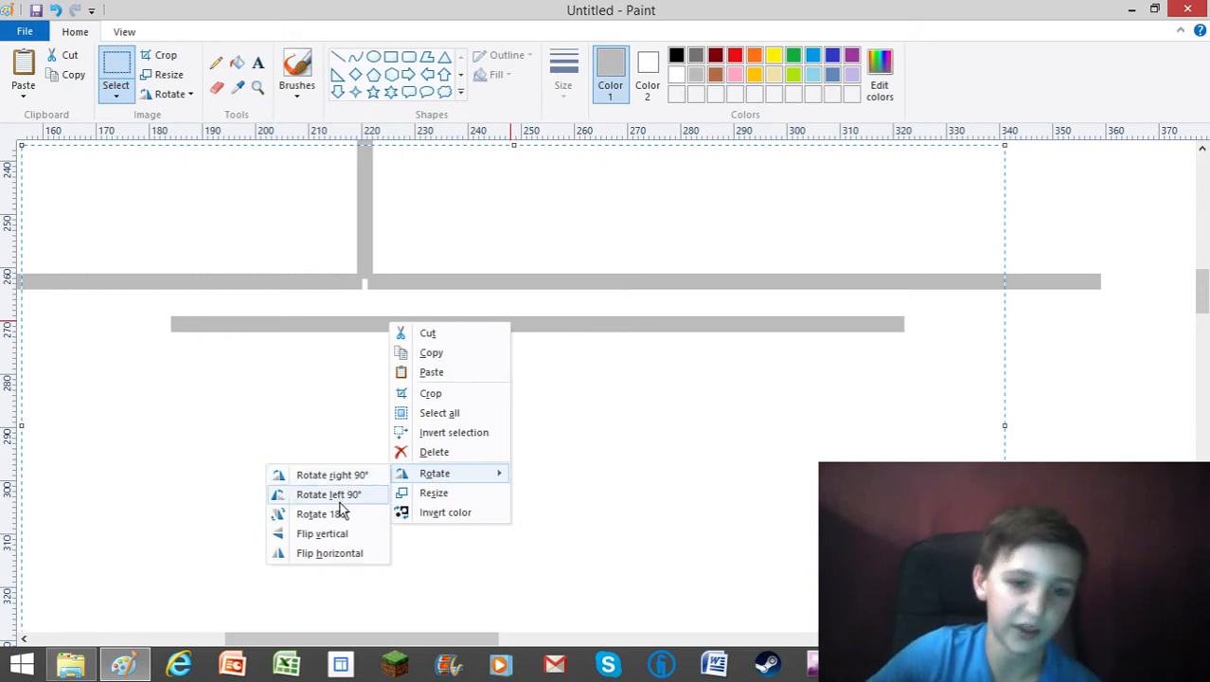
pyautogui.click(349, 494)
pyautogui.moveTo(413, 437); pyautogui.dragTo(373, 420)
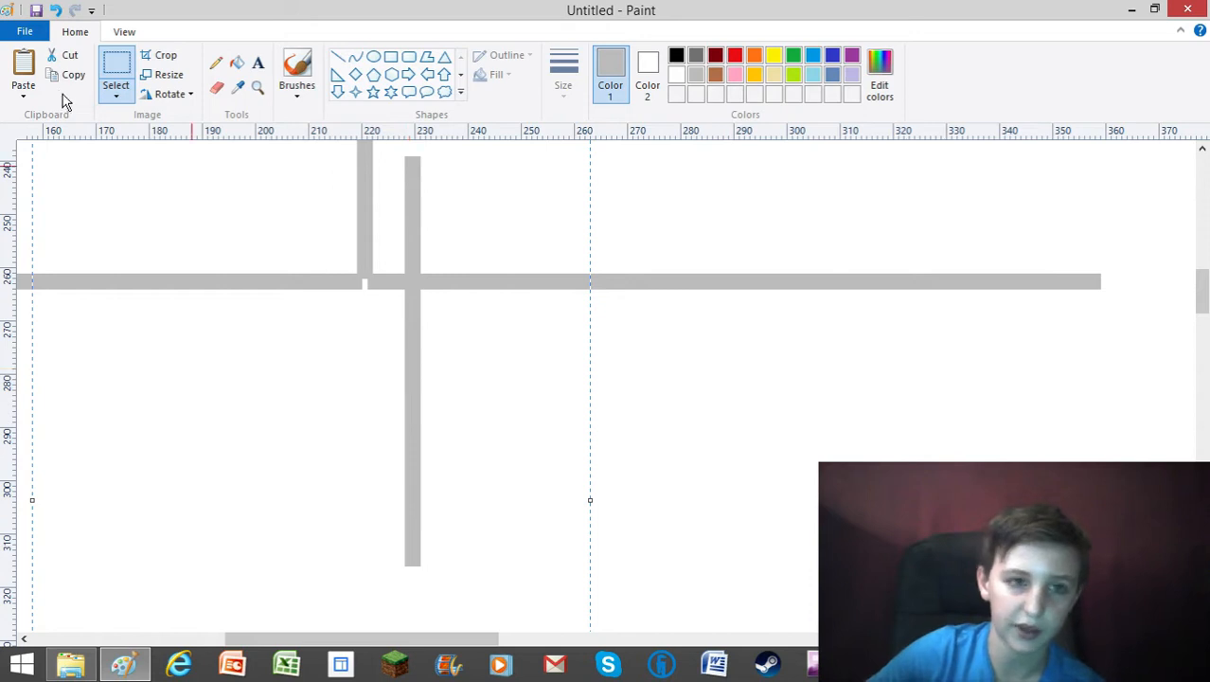
# - Turn off transparent selection, cut the newly rotated vertical line, and paste it back
pyautogui.click(115, 95)
pyautogui.click(15, 260)
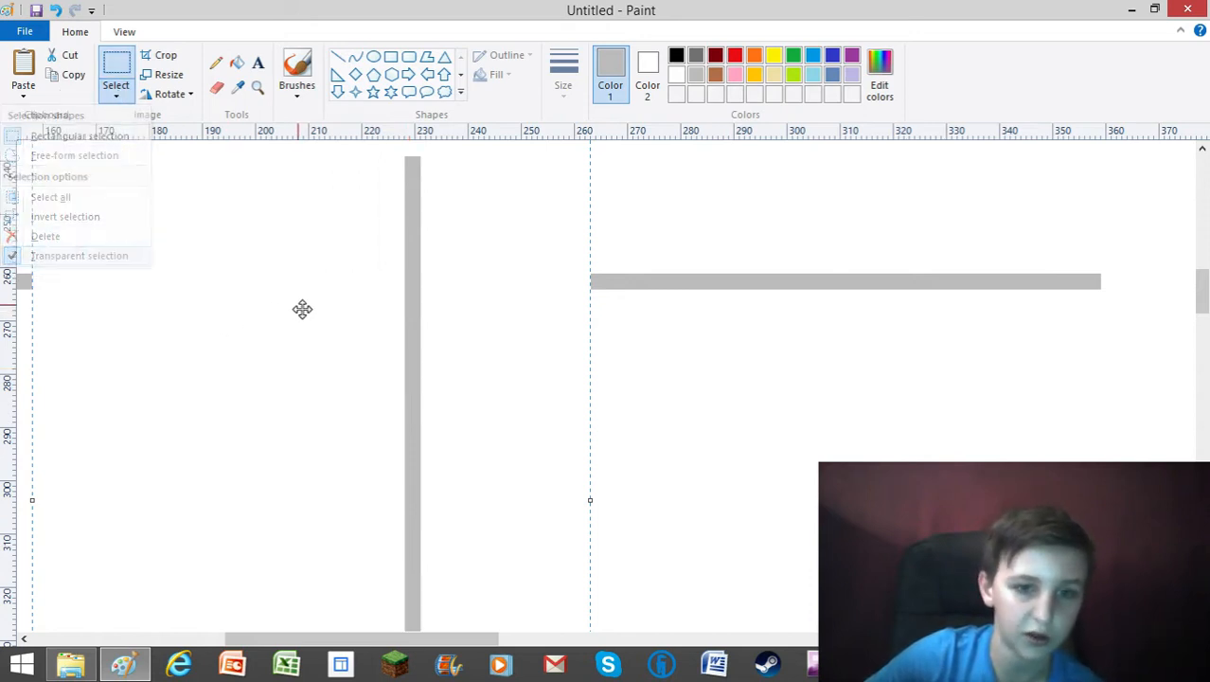
pyautogui.rightClick(254, 303)
pyautogui.rightClick(210, 309)
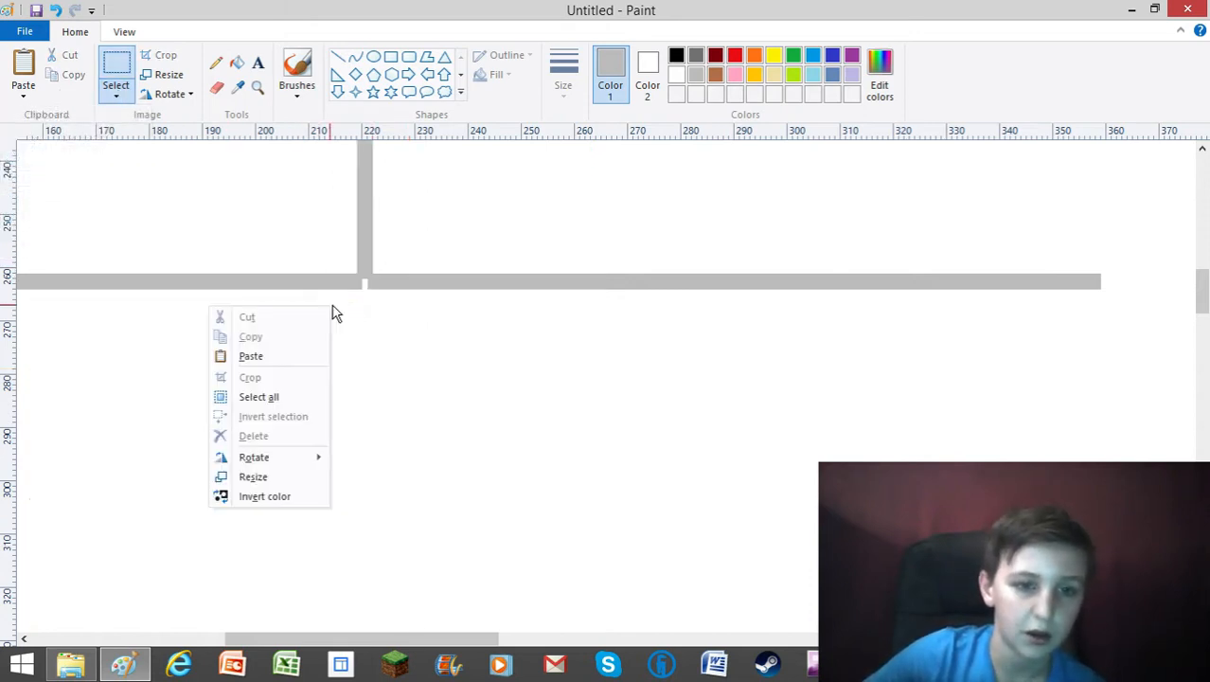
pyautogui.click(314, 356)
# - Make the pasted selection transparent and move its vertical line so it extends downward from the centre of the cross
pyautogui.click(116, 96)
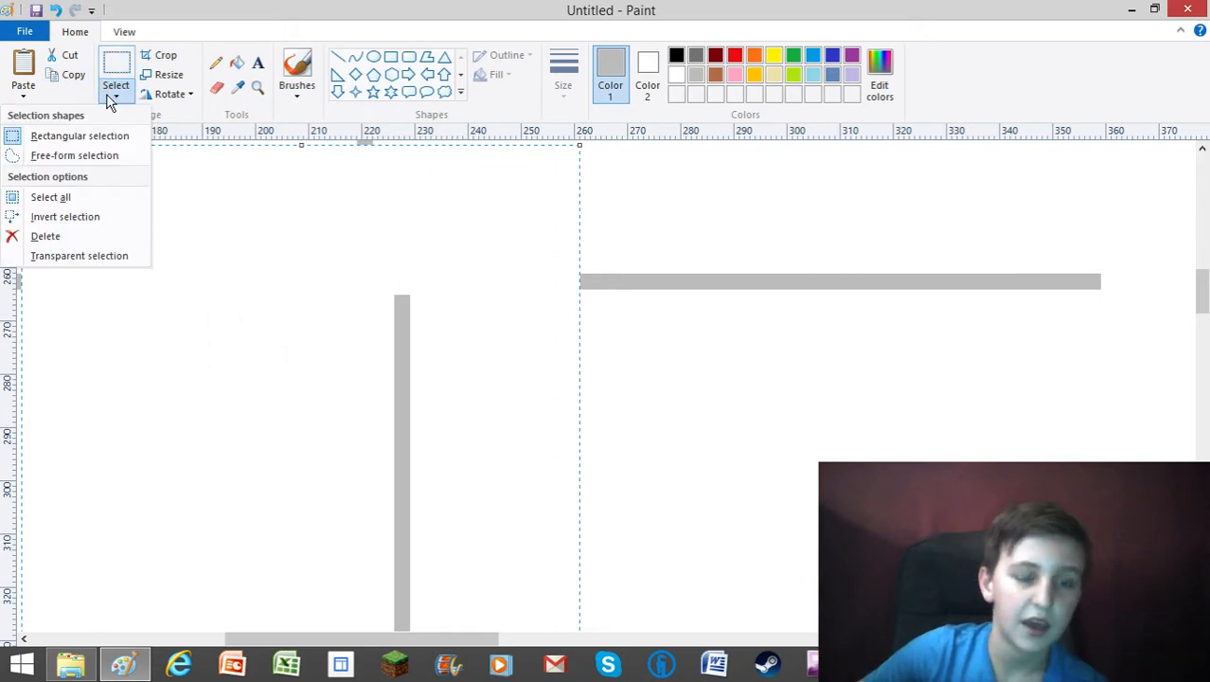
pyautogui.click(13, 259)
pyautogui.moveTo(331, 254); pyautogui.dragTo(292, 249)
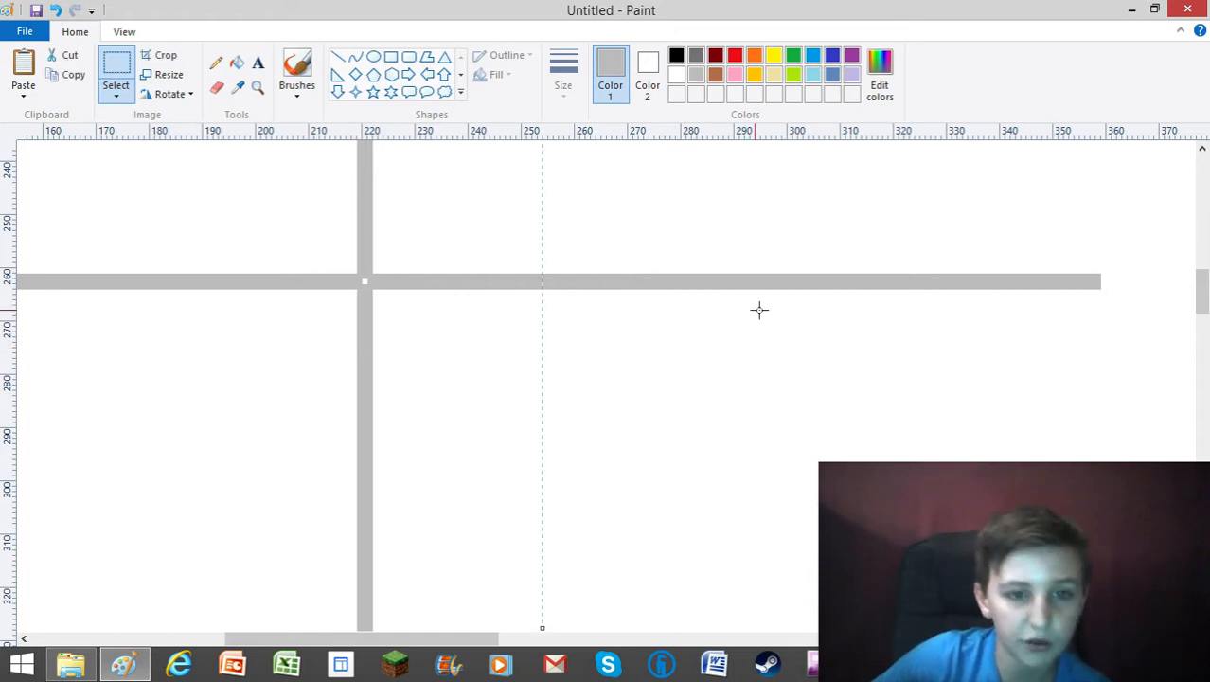
# - Examine the whole cross formed by the four grey guide lines on the canvas
pyautogui.click(257, 87)
pyautogui.rightClick(273, 251)
pyautogui.rightClick(202, 302)
pyautogui.rightClick(191, 273)
pyautogui.rightClick(54, 262)
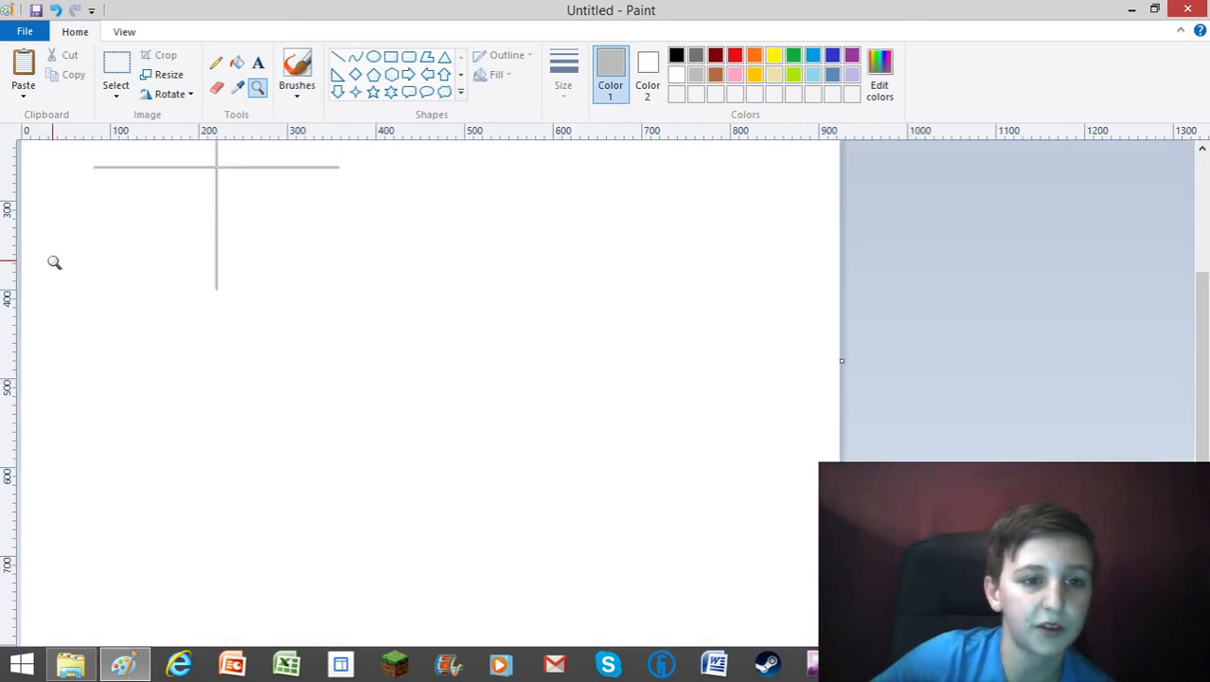
pyautogui.scroll(3, 248, 235)
pyautogui.click(203, 326)
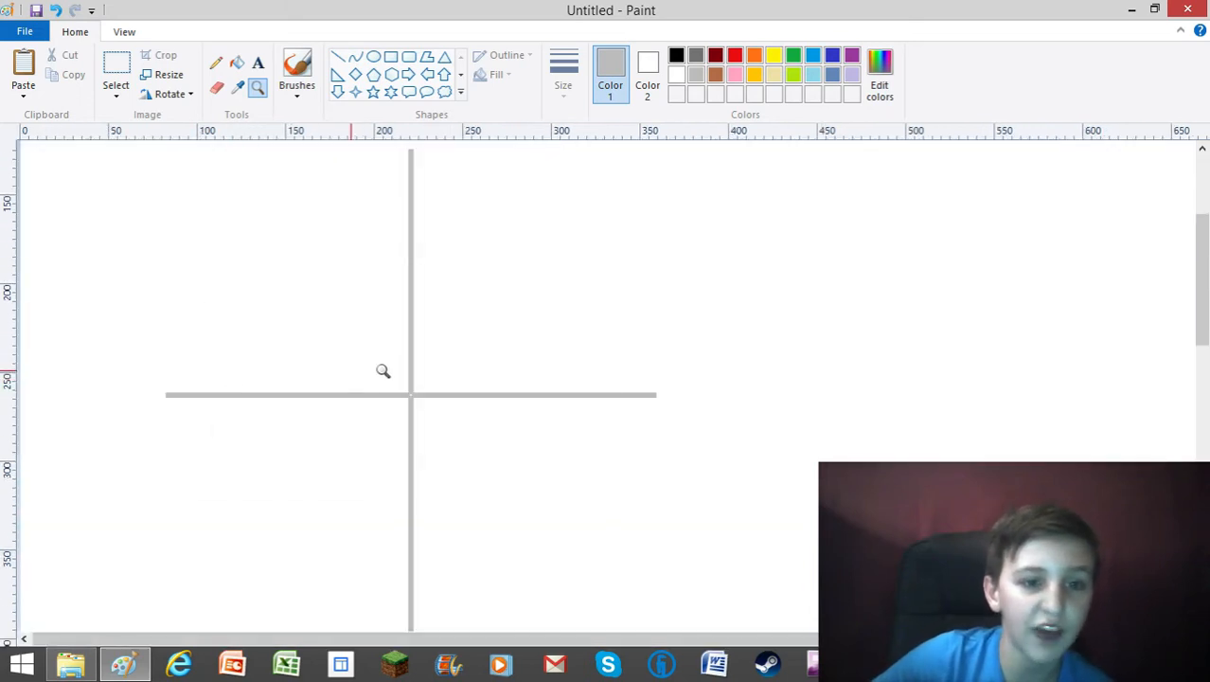
pyautogui.rightClick(472, 364)
pyautogui.click(143, 198)
pyautogui.rightClick(372, 400)
pyautogui.rightClick(370, 396)
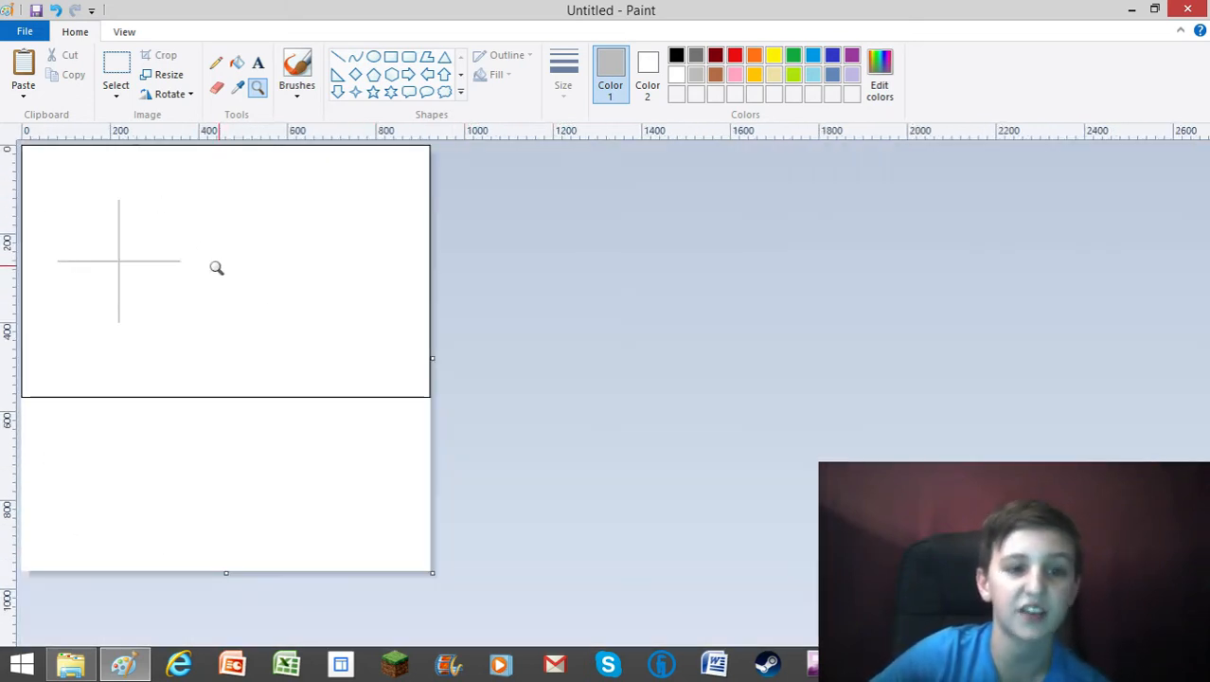
pyautogui.click(162, 259)
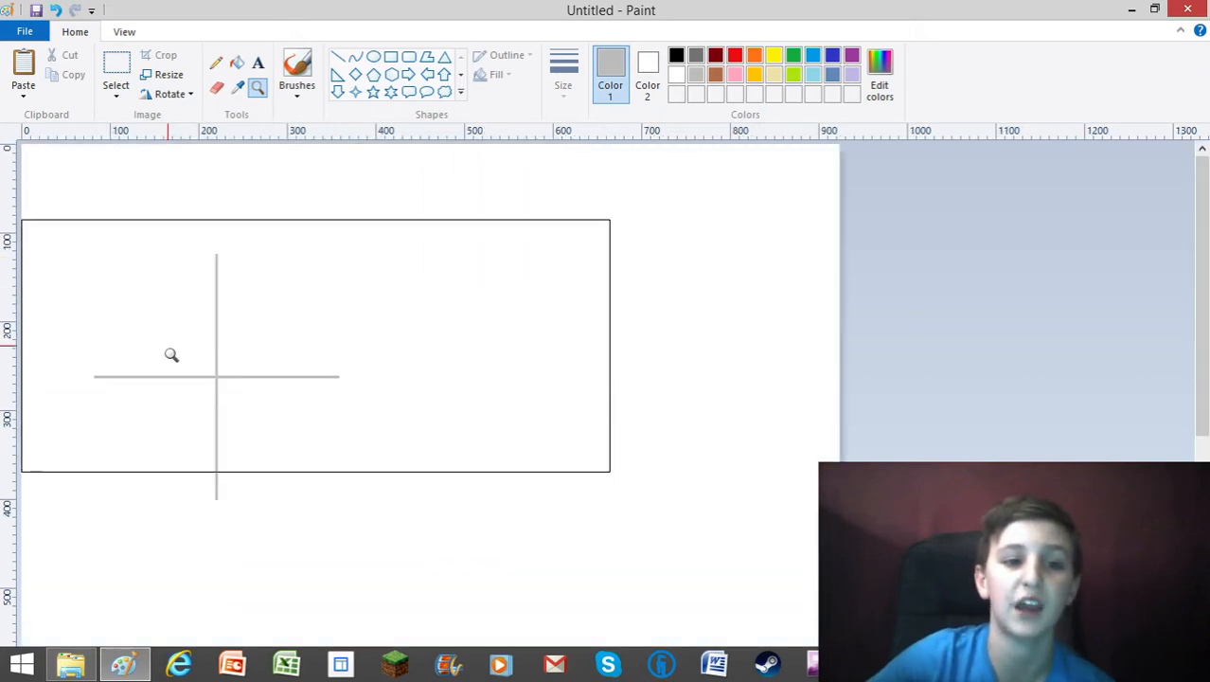
# - Inspect the central junction of the cross where the four guide lines meet
pyautogui.click(171, 354)
pyautogui.click(516, 346)
pyautogui.click(459, 300)
pyautogui.click(327, 251)
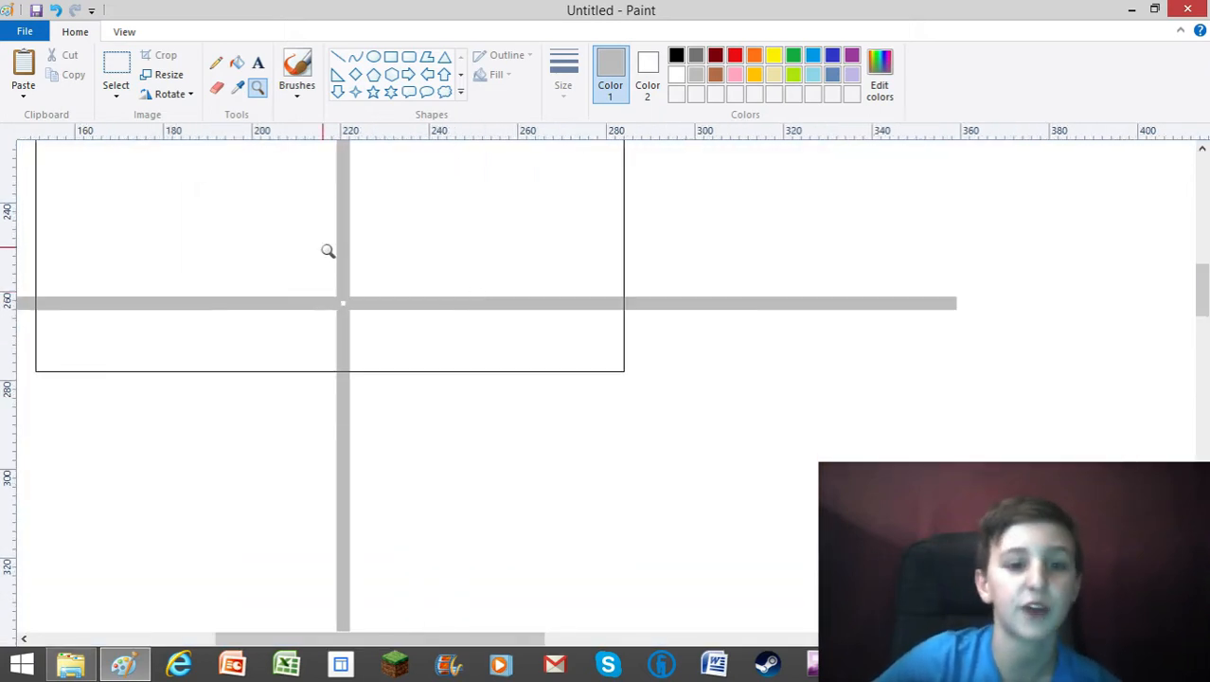
pyautogui.click(405, 332)
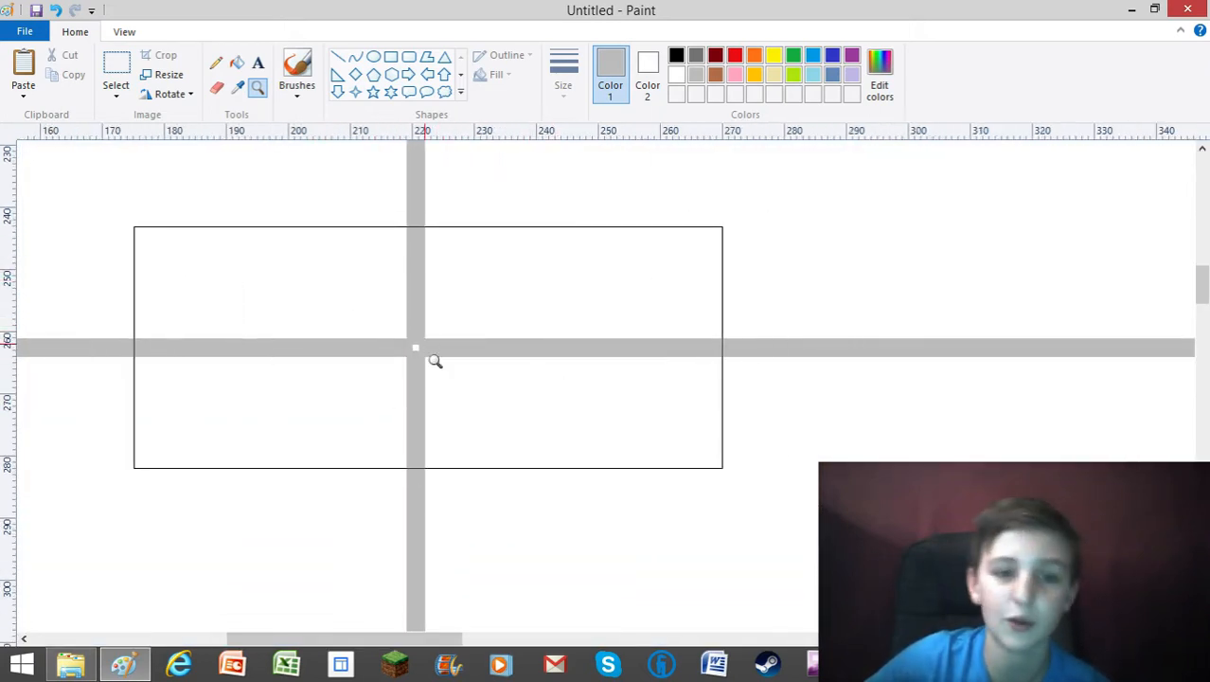
pyautogui.rightClick(403, 297)
pyautogui.rightClick(281, 313)
pyautogui.rightClick(126, 272)
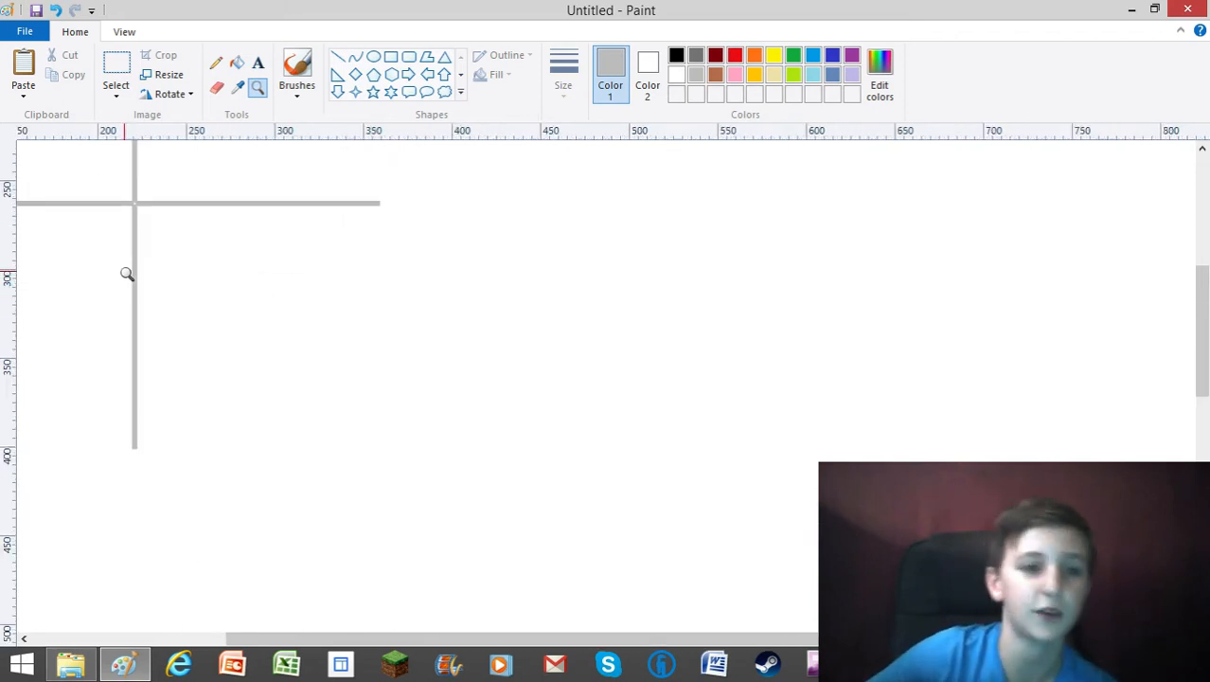
pyautogui.rightClick(150, 263)
pyautogui.rightClick(210, 254)
pyautogui.click(127, 249)
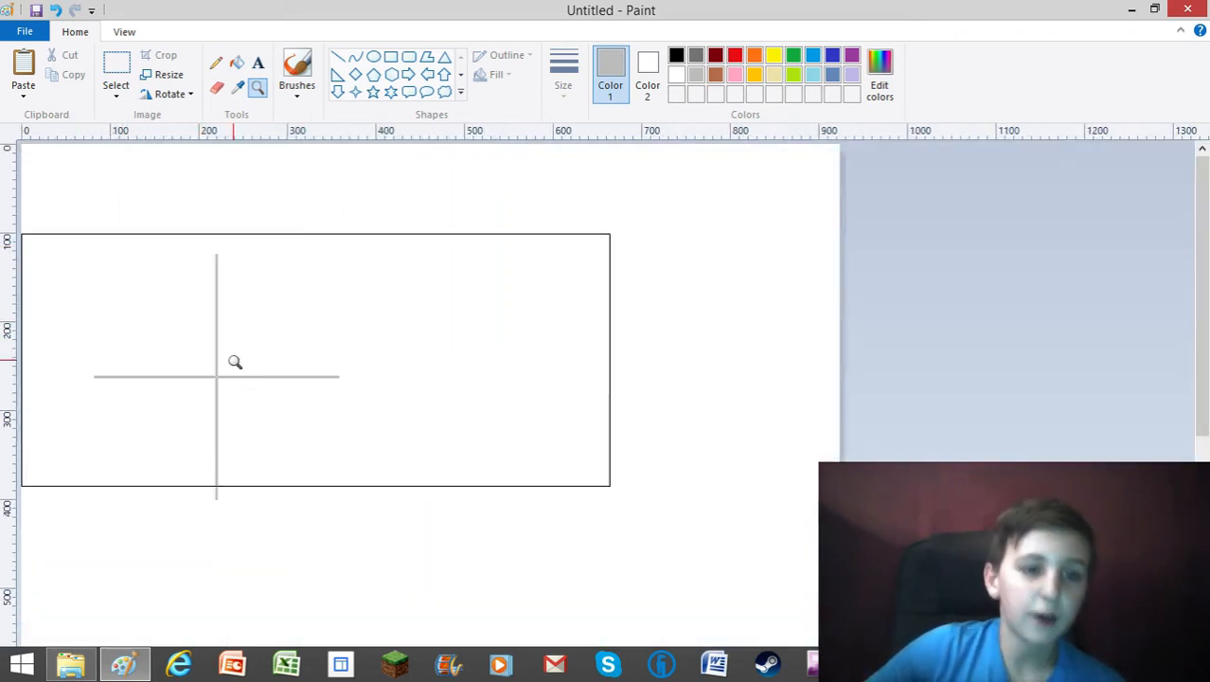
pyautogui.click(117, 68)
pyautogui.scroll(3, 304, 436)
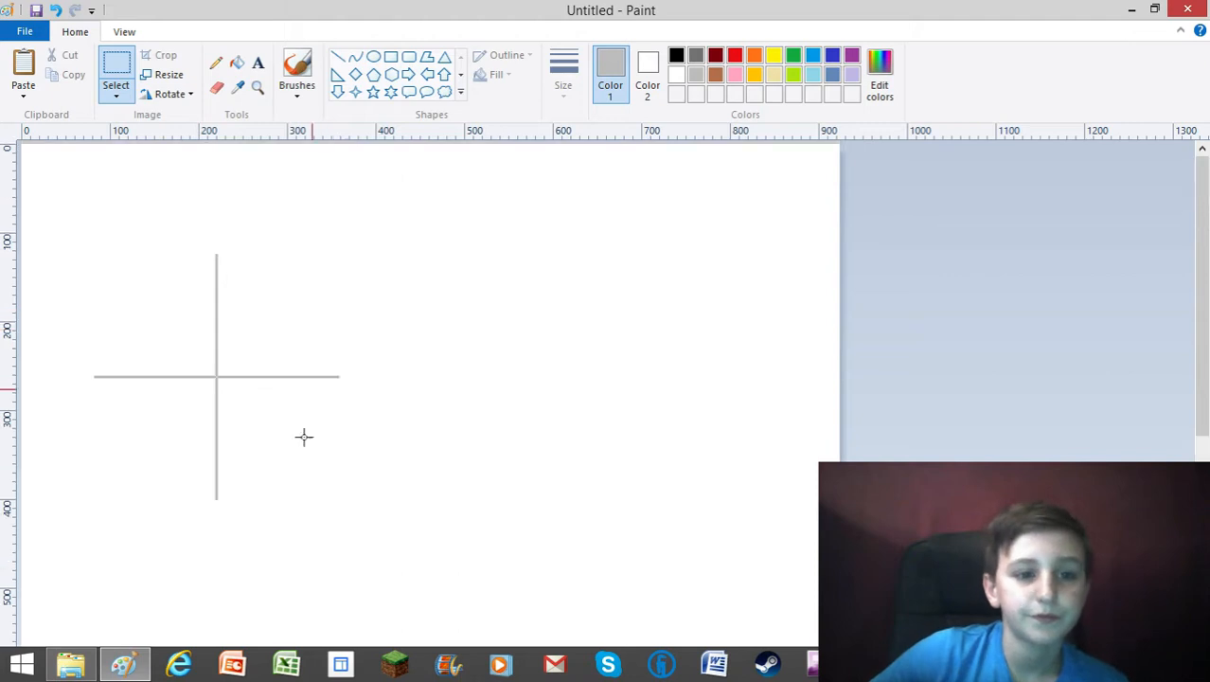
pyautogui.moveTo(278, 510); pyautogui.dragTo(67, 361)
pyautogui.click(644, 471)
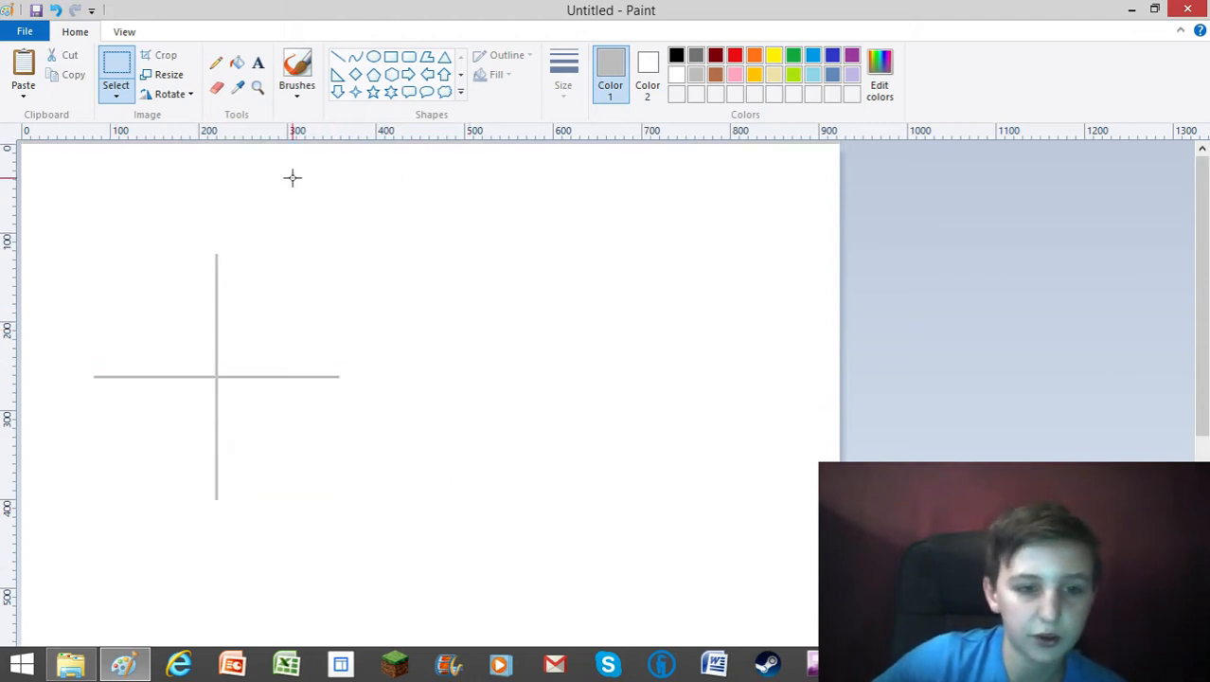
# - Draw a red ellipse about 220 by 138 pixels over the upper vertical guide line
pyautogui.click(257, 87)
pyautogui.click(296, 300)
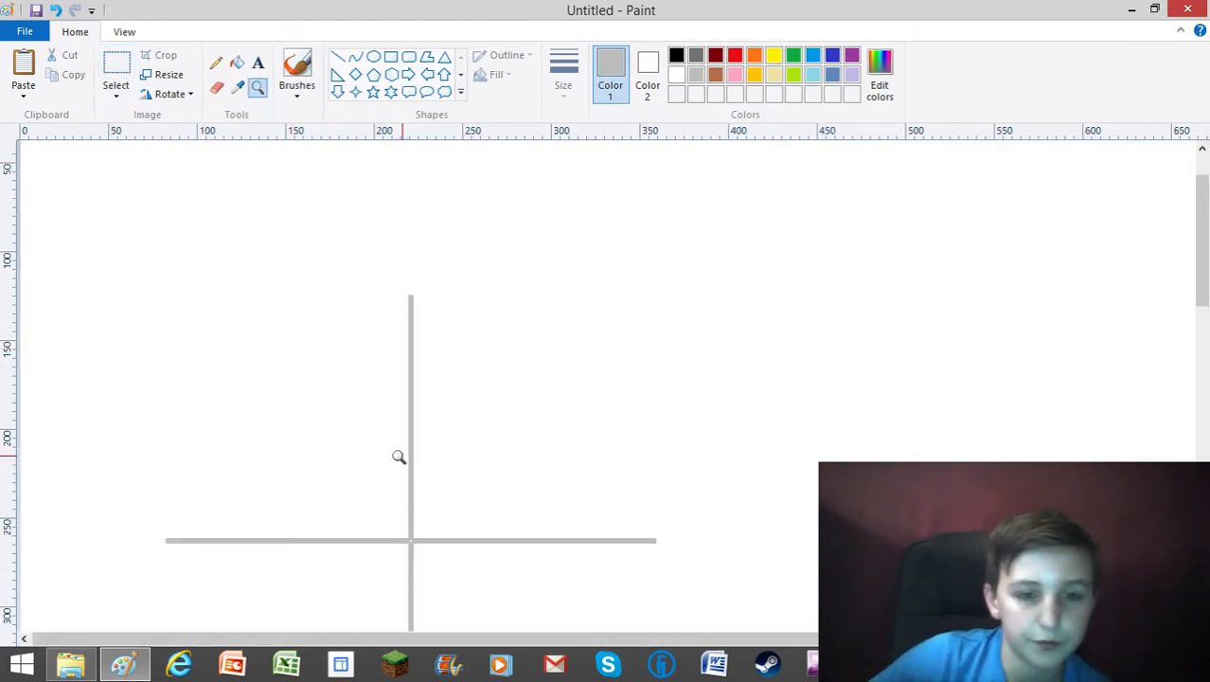
pyautogui.scroll(-3, 424, 434)
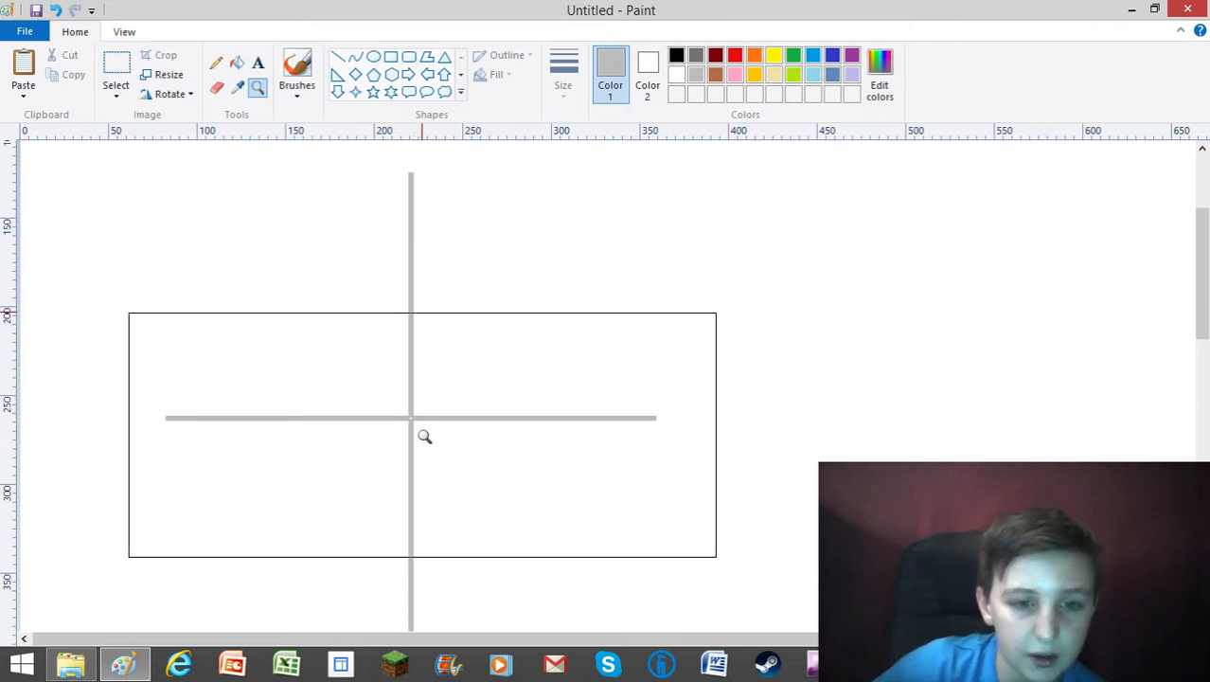
pyautogui.click(430, 423)
pyautogui.scroll(4, 432, 324)
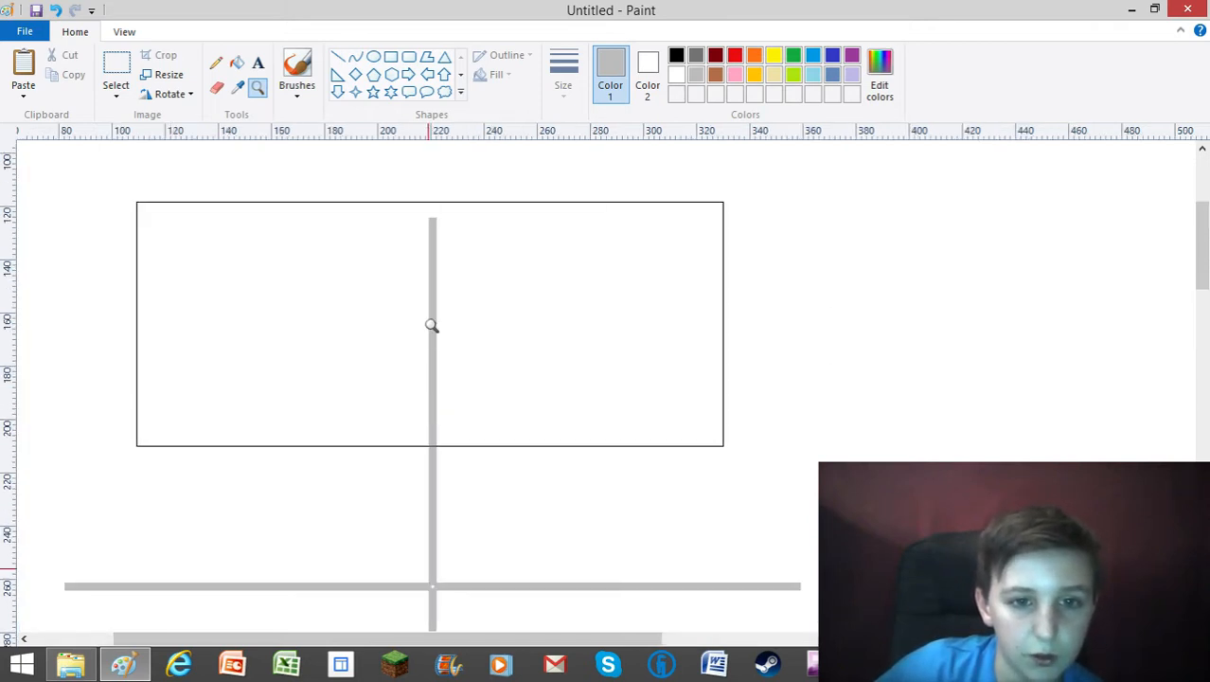
pyautogui.click(440, 254)
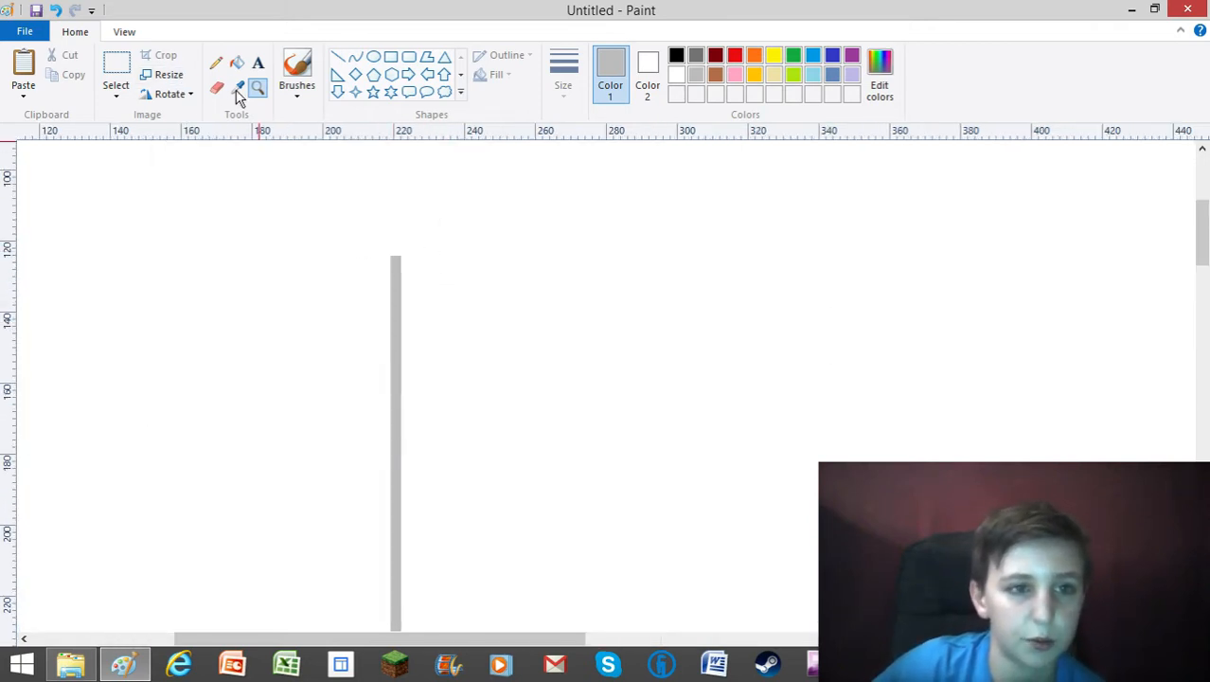
pyautogui.click(372, 58)
pyautogui.click(736, 56)
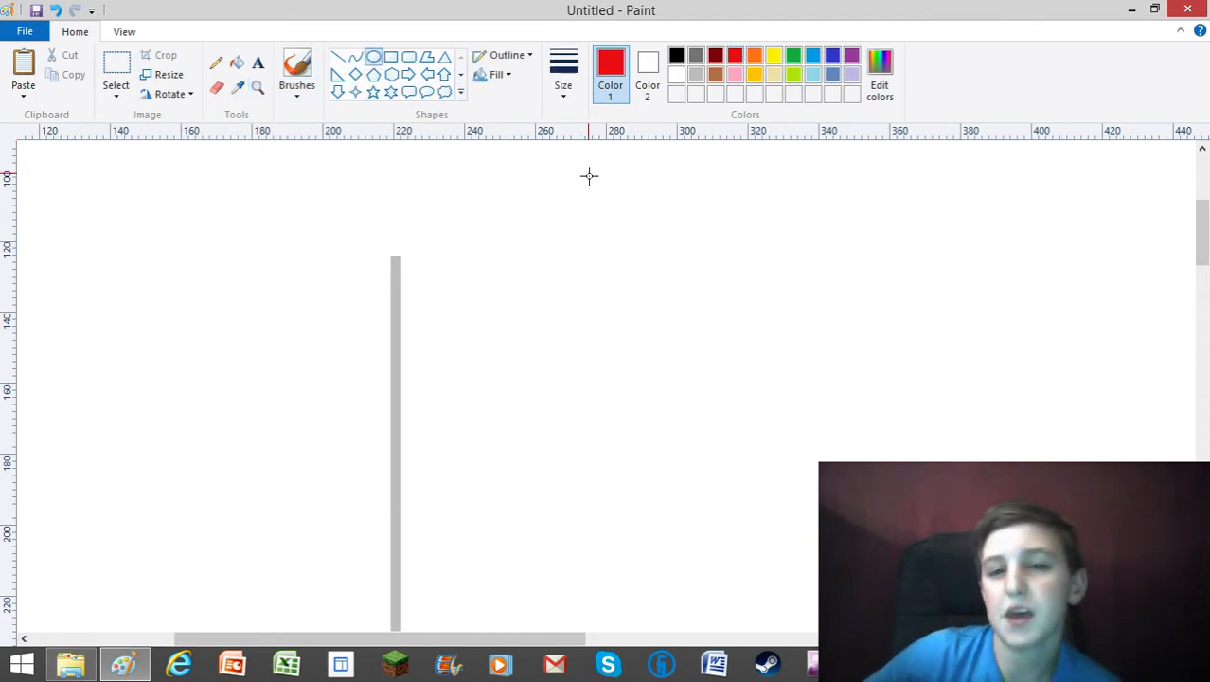
pyautogui.moveTo(80, 191); pyautogui.dragTo(857, 678)
# - Move the red ellipse so its topmost point sits centred on the vertical guide line's upper end
pyautogui.scroll(-3, 554, 244)
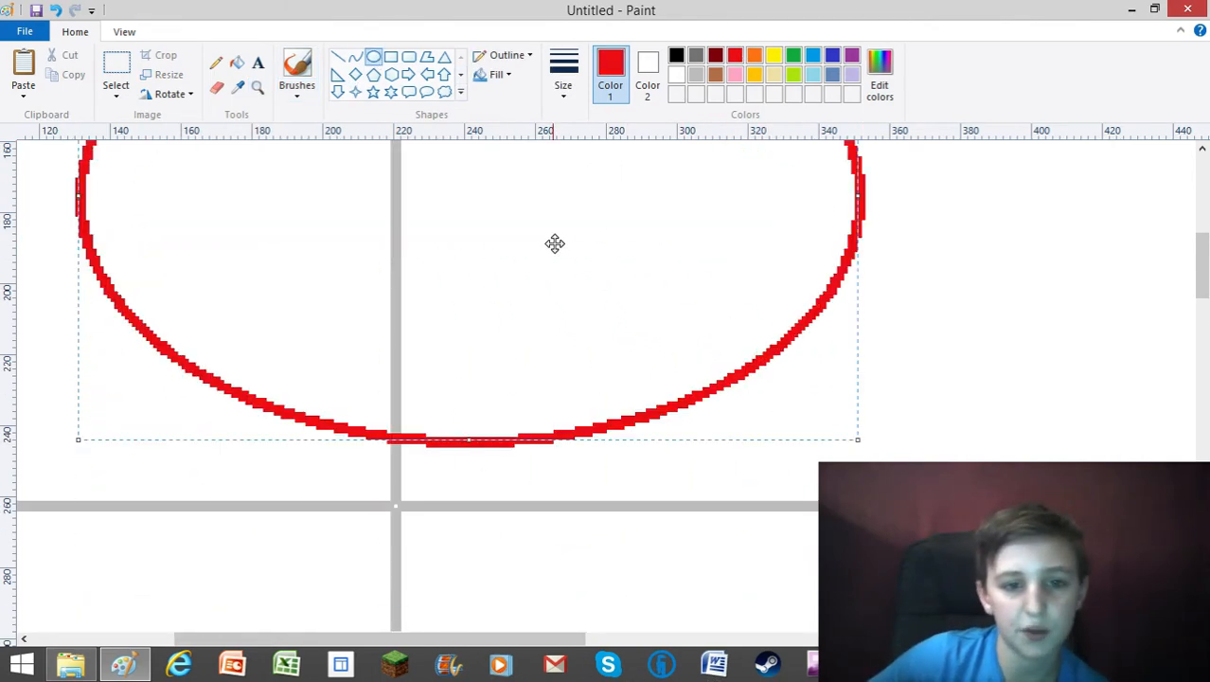
pyautogui.scroll(3, 554, 243)
pyautogui.moveTo(496, 352); pyautogui.dragTo(432, 408)
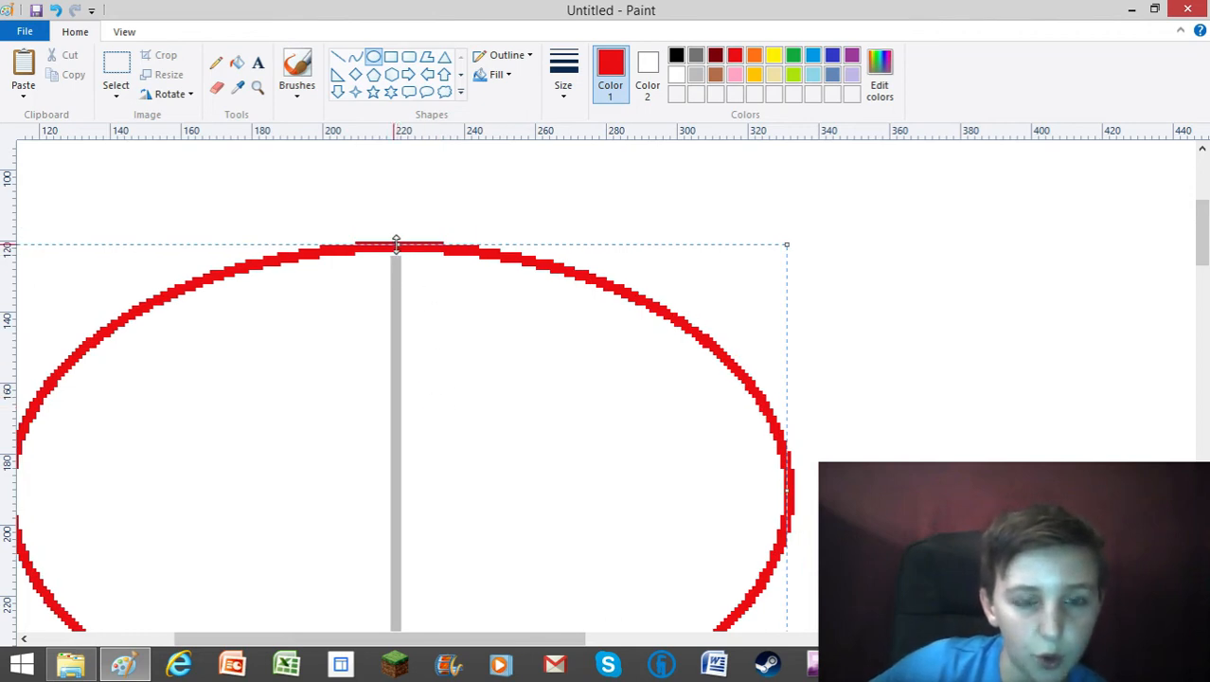
pyautogui.moveTo(440, 310); pyautogui.dragTo(442, 312)
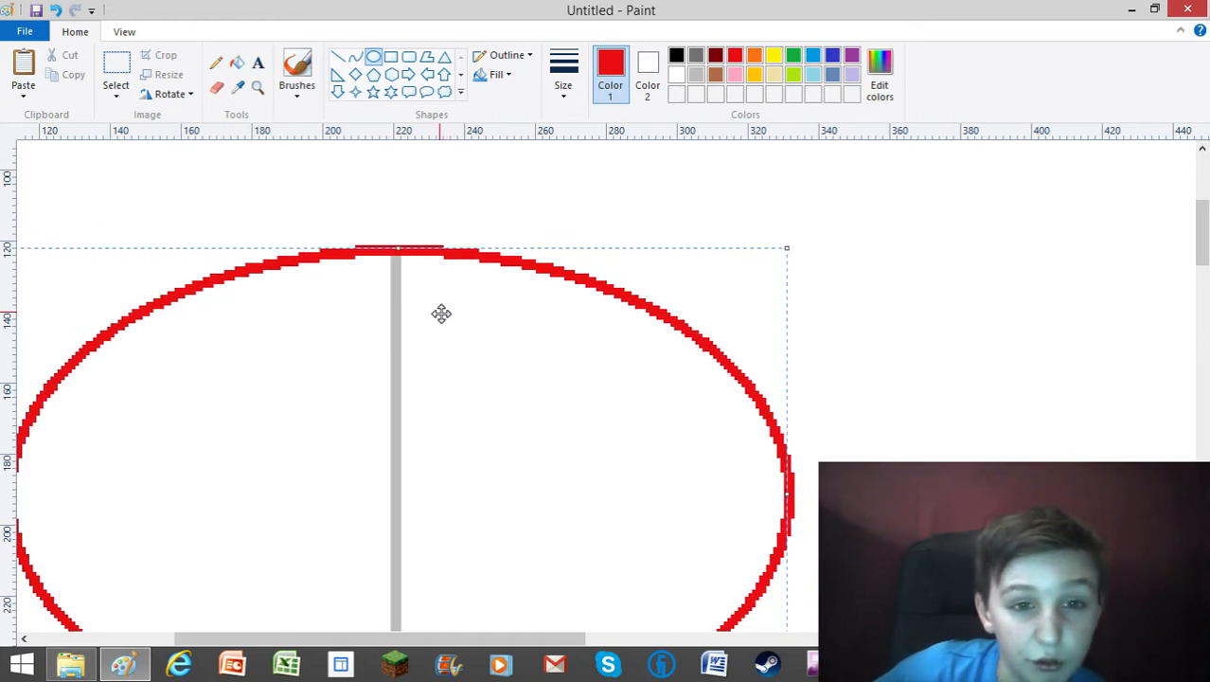
pyautogui.moveTo(439, 313); pyautogui.dragTo(440, 315)
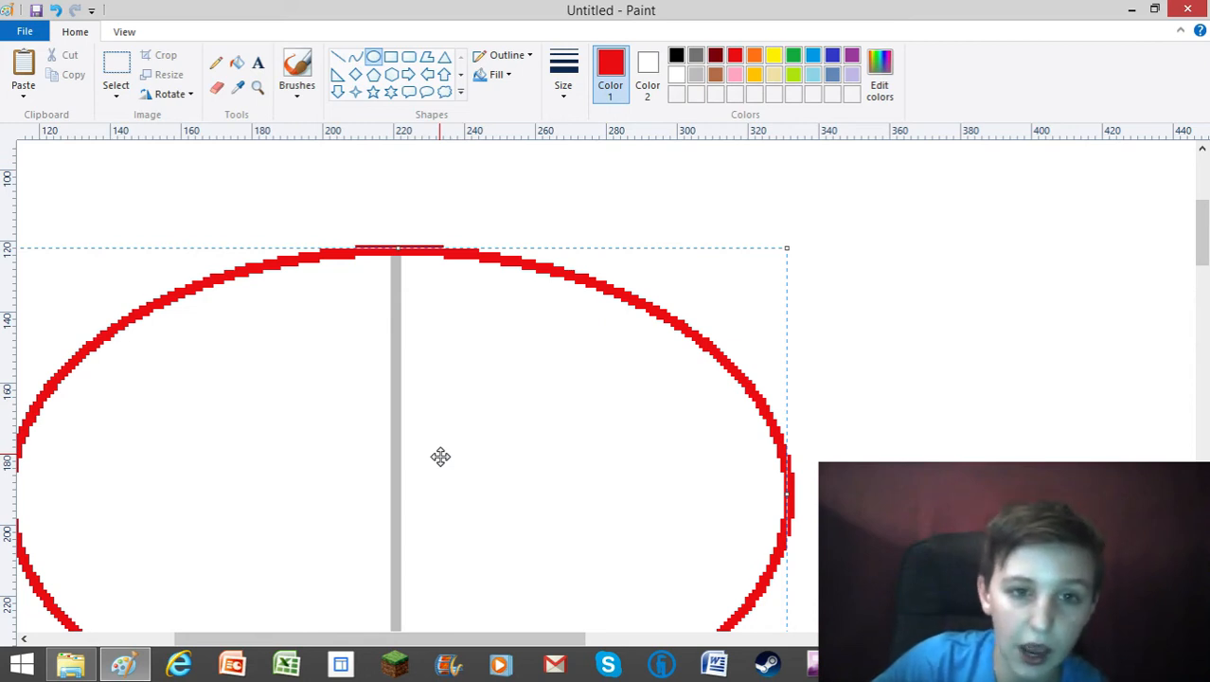
# - Stretch the red ellipse downward until its bottom edge meets the vertical guide line's lower end
pyautogui.scroll(-5, 440, 456)
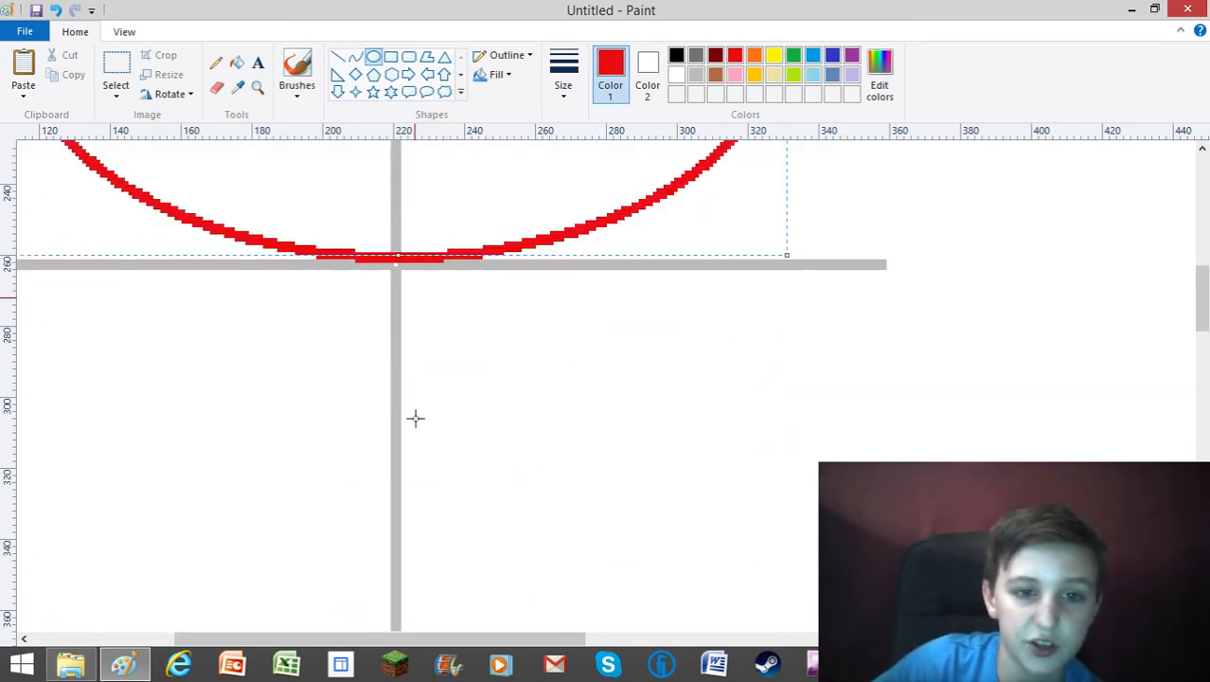
pyautogui.moveTo(404, 253); pyautogui.dragTo(402, 460)
pyautogui.scroll(-2, 360, 469)
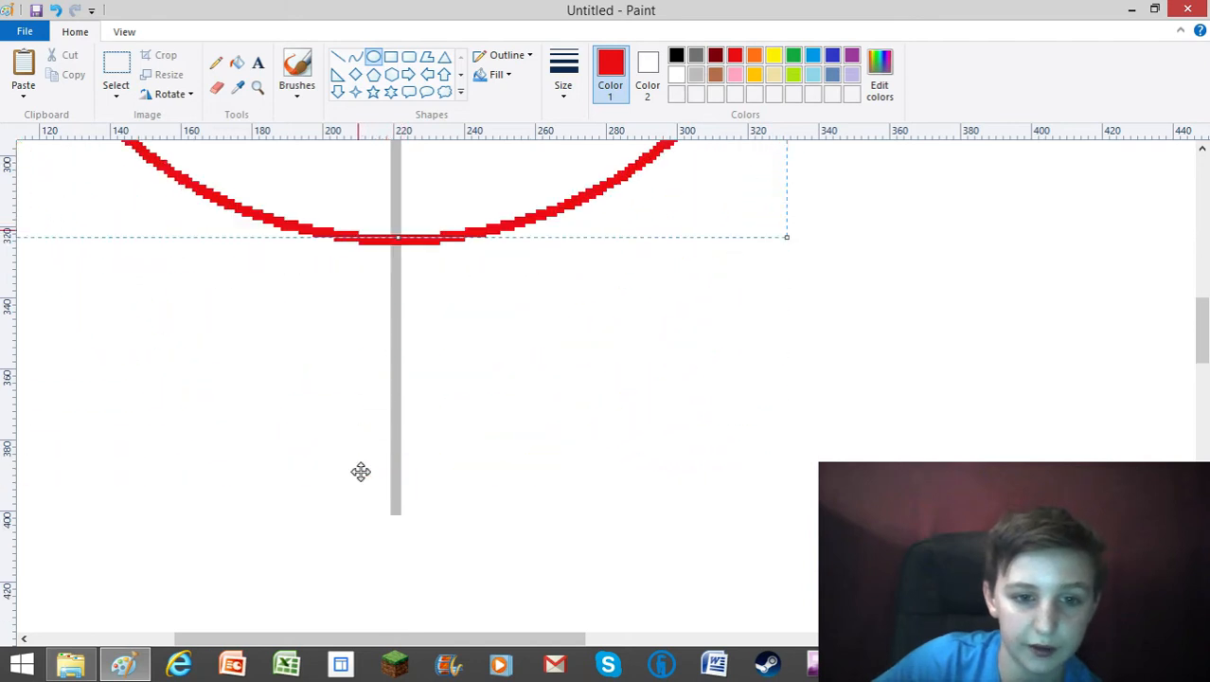
pyautogui.moveTo(401, 240); pyautogui.dragTo(344, 521)
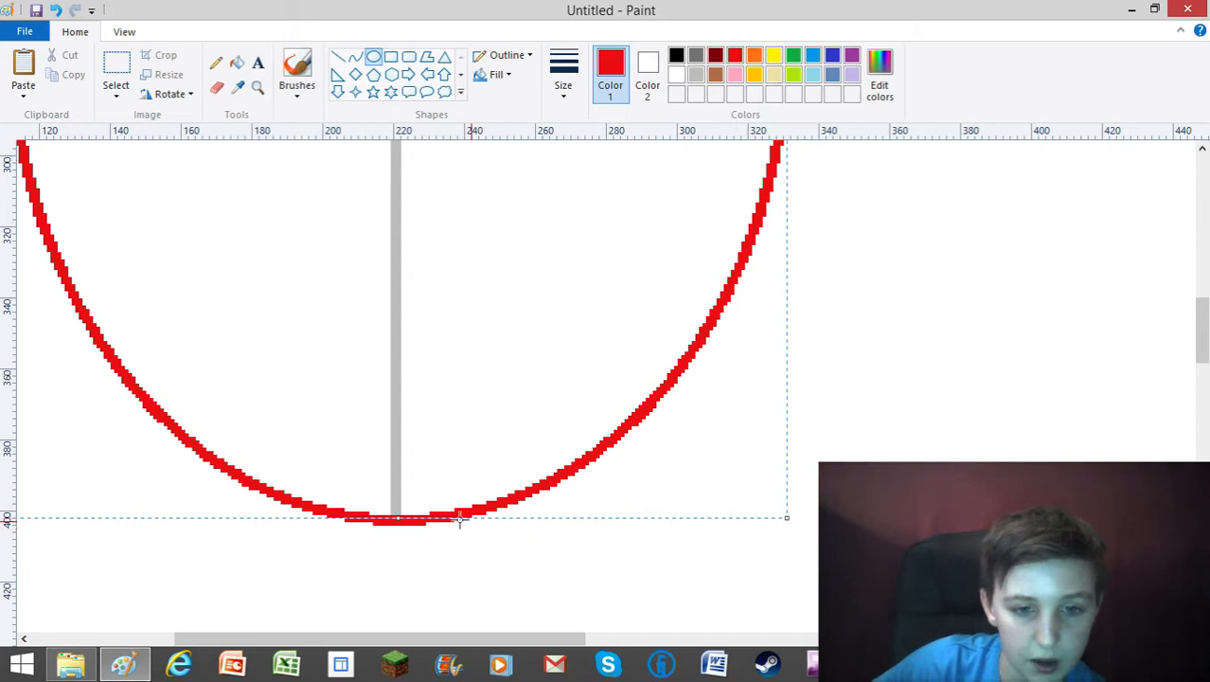
# - Widen the red ellipse on both sides until its edges meet the right and left ends of the horizontal guide line
pyautogui.scroll(5, 713, 395)
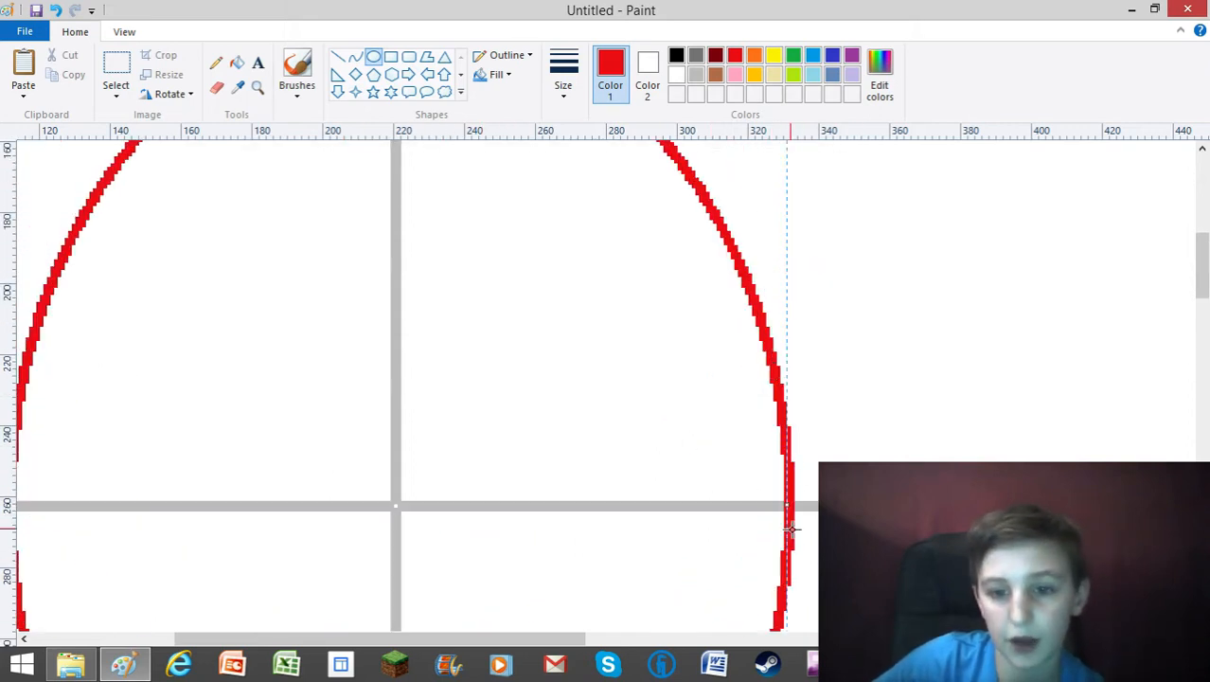
pyautogui.moveTo(790, 501); pyautogui.dragTo(889, 502)
pyautogui.scroll(3, 408, 444)
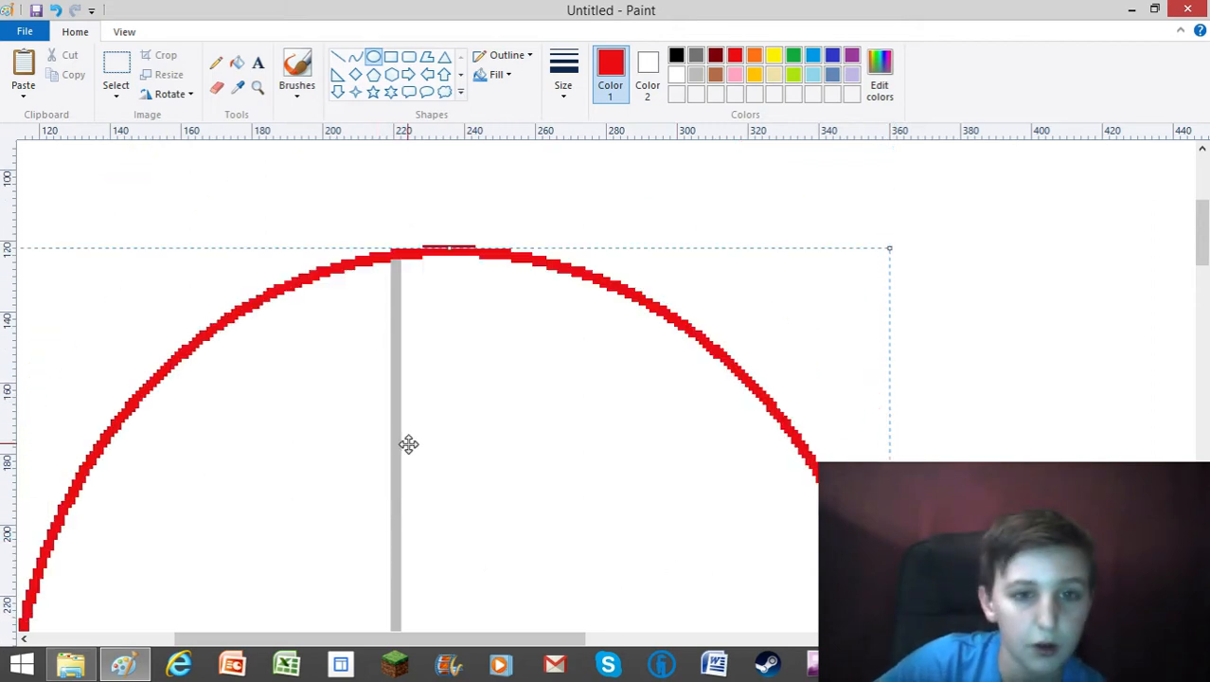
pyautogui.scroll(-10, 408, 444)
pyautogui.scroll(5, 408, 444)
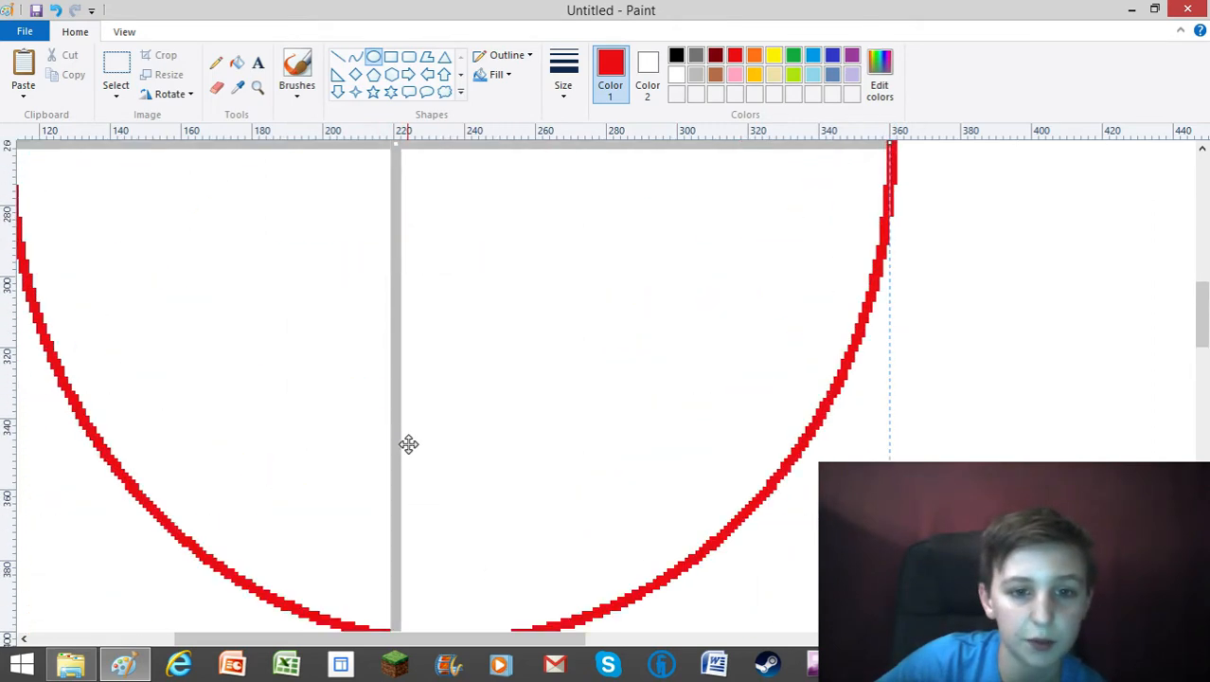
pyautogui.moveTo(541, 649); pyautogui.dragTo(446, 650)
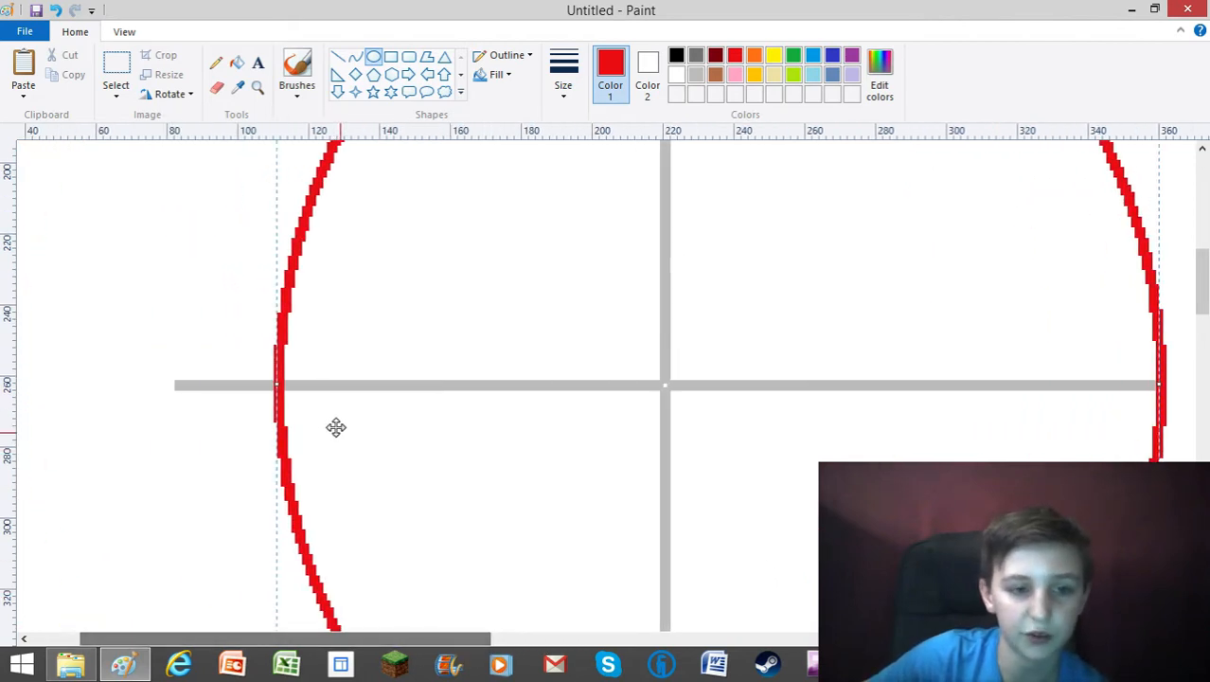
pyautogui.moveTo(278, 385); pyautogui.dragTo(167, 383)
# - Check the red circle's alignment with the ends of the guide lines, close up and as a whole
pyautogui.scroll(3, 611, 430)
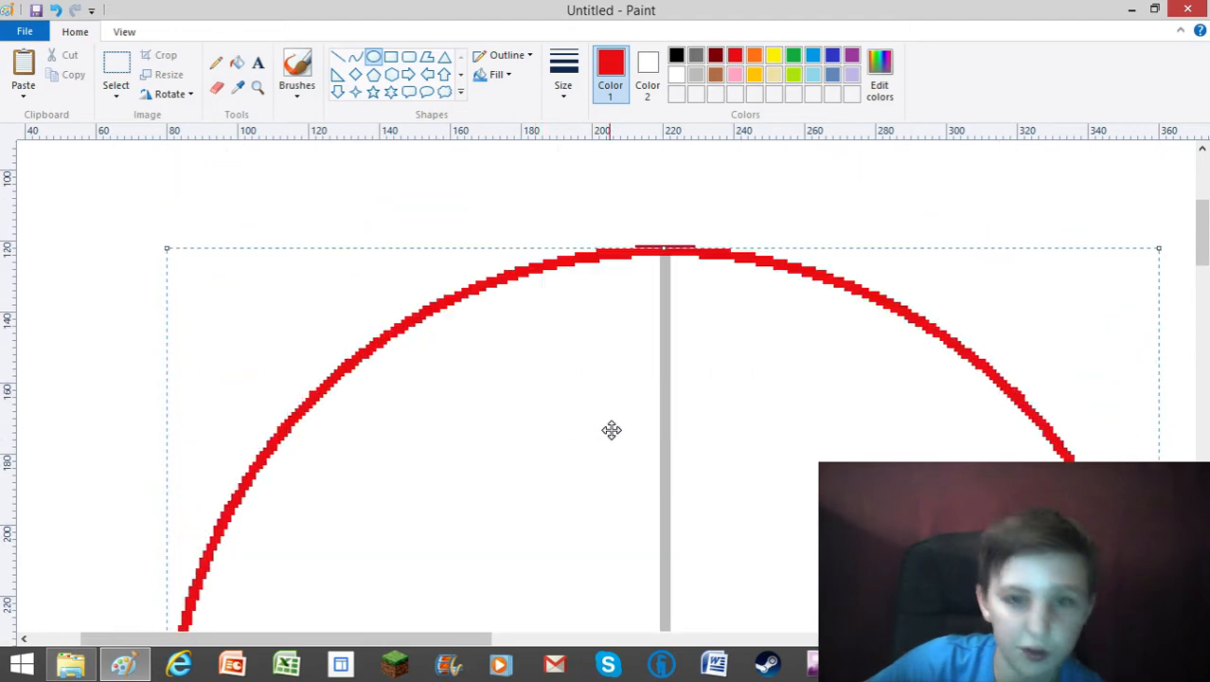
pyautogui.scroll(-6, 611, 430)
pyautogui.scroll(8, 611, 430)
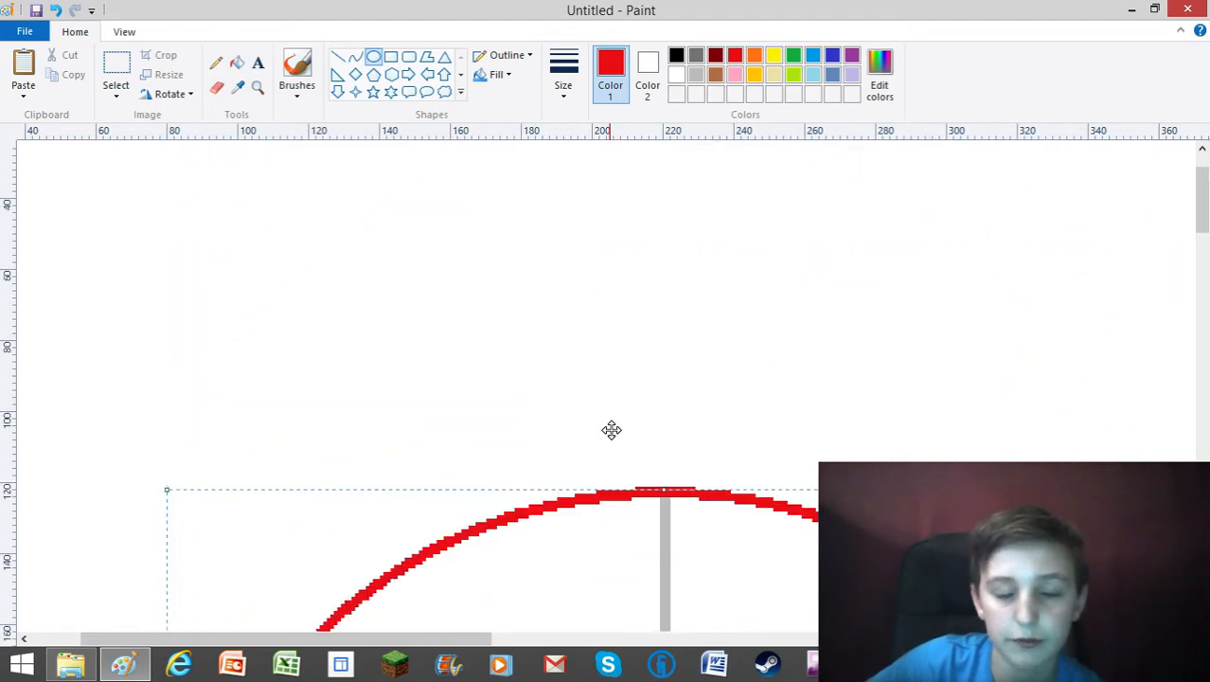
pyautogui.scroll(-4, 610, 430)
pyautogui.scroll(1, 610, 430)
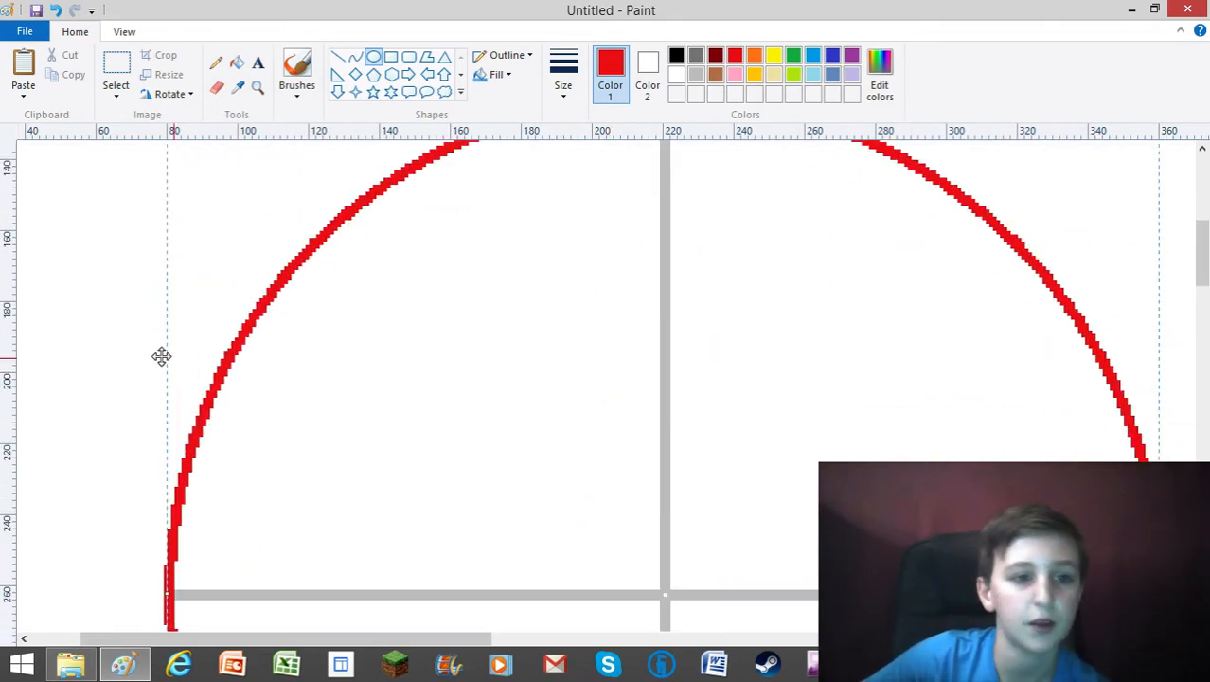
pyautogui.click(258, 87)
pyautogui.rightClick(388, 386)
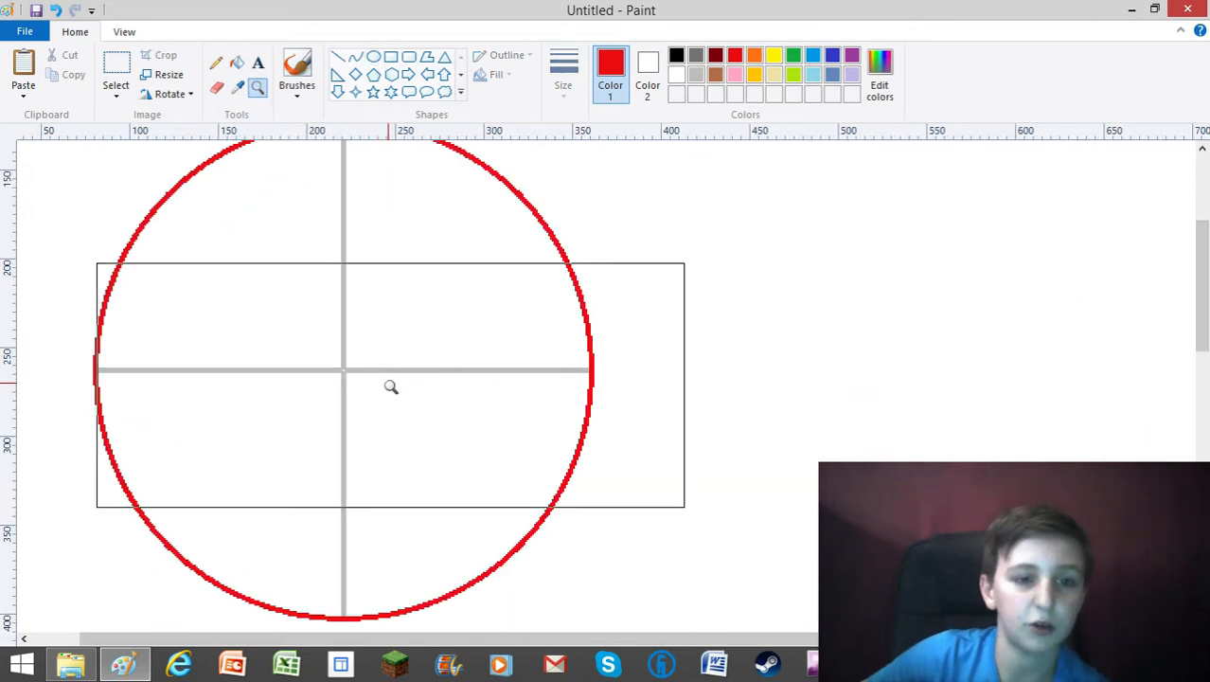
pyautogui.rightClick(299, 348)
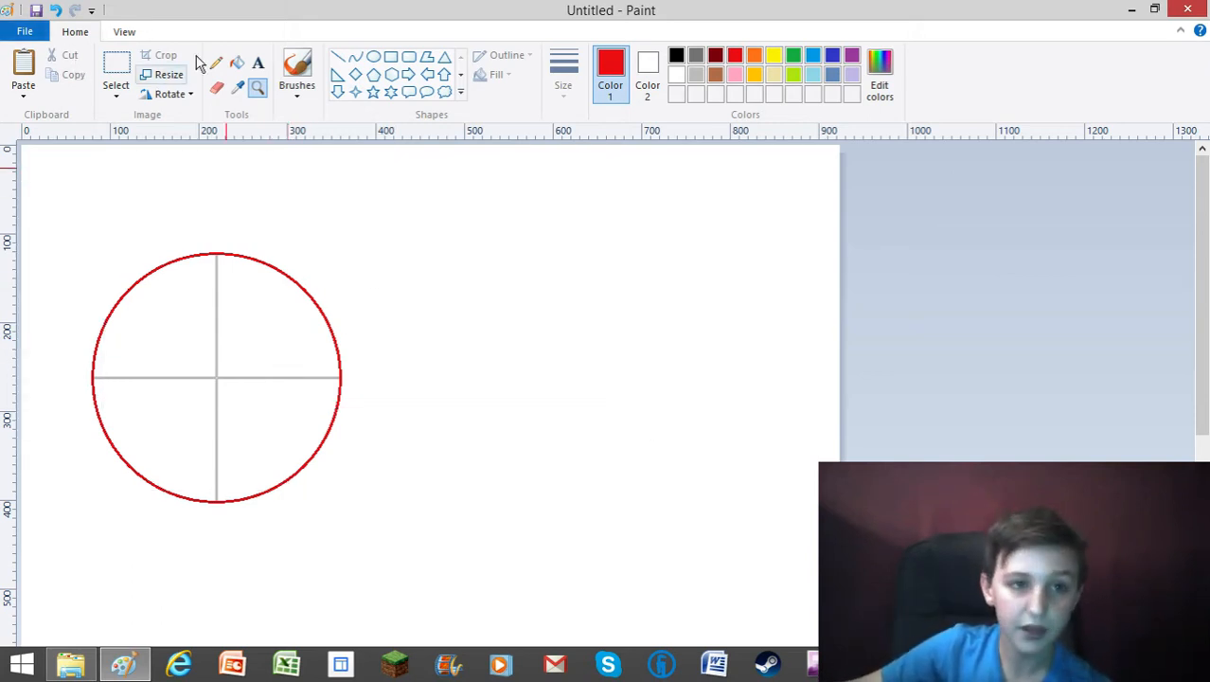
pyautogui.click(373, 56)
pyautogui.moveTo(311, 149); pyautogui.dragTo(804, 471)
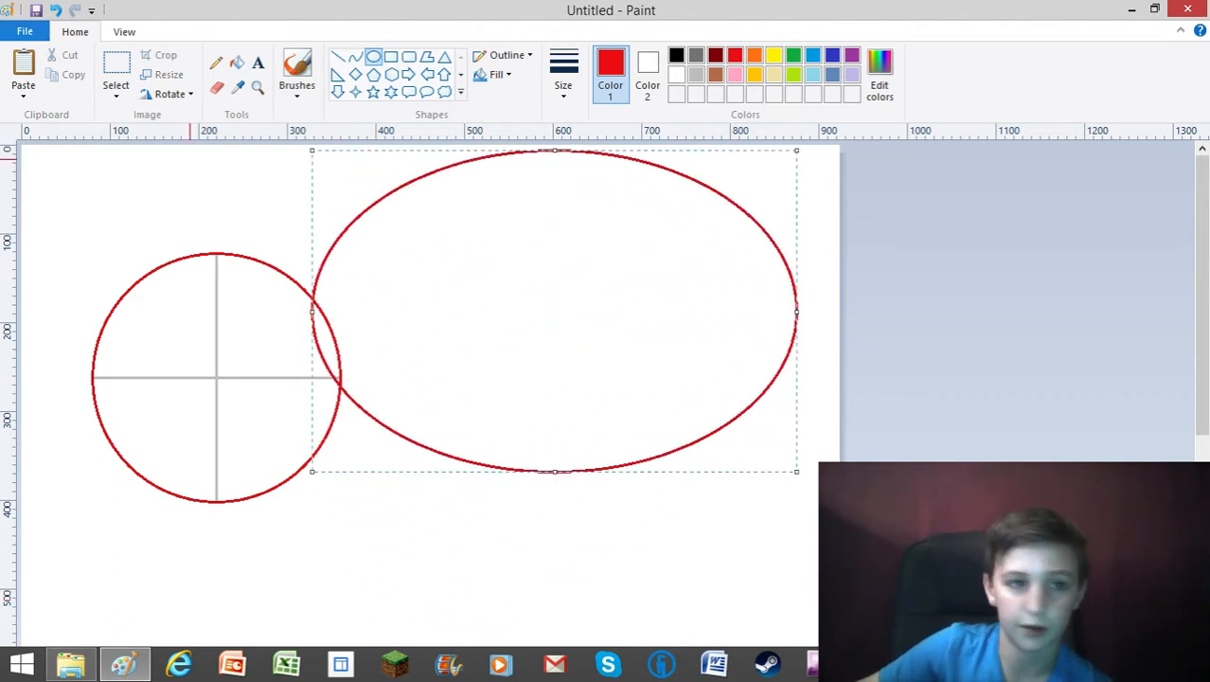
pyautogui.click(55, 9)
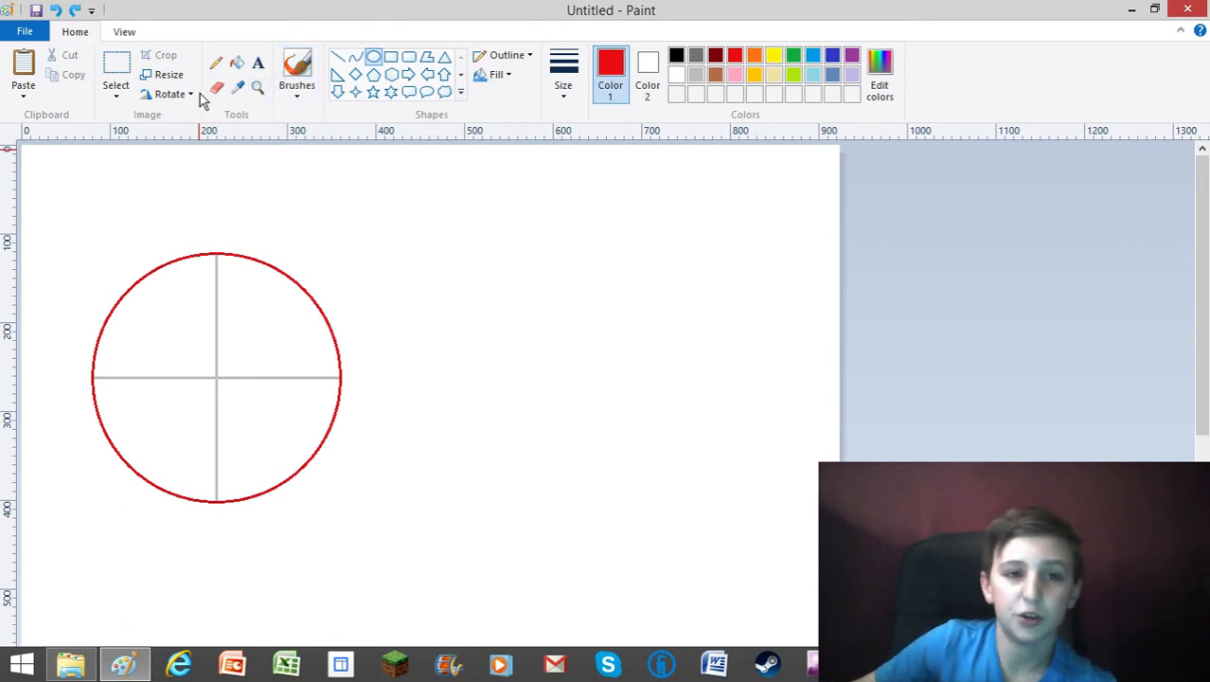
# - Cut the red circle with its guide lines to the clipboard, and undo the cut to restore the original
pyautogui.click(108, 78)
pyautogui.moveTo(52, 202); pyautogui.dragTo(412, 532)
pyautogui.rightClick(314, 440)
pyautogui.click(231, 253)
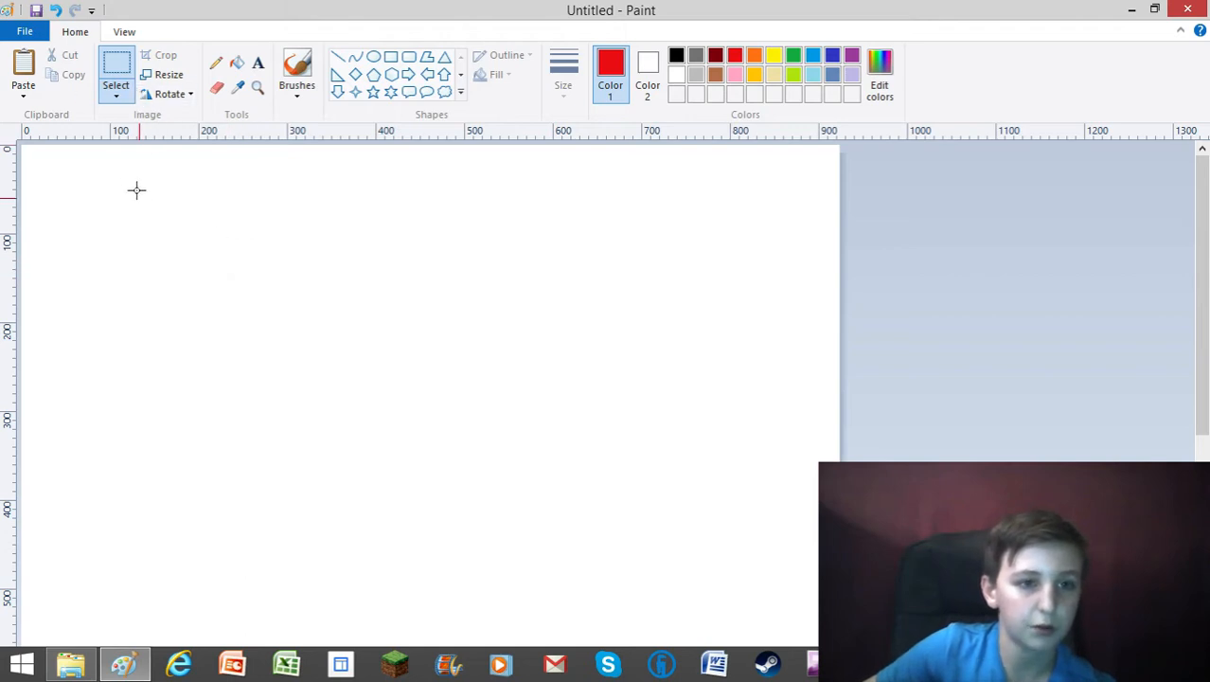
pyautogui.hotkey('ctrl', 'z')
# - Paste the circle and place its centre on the right end of the original circle's horizontal guide line
pyautogui.rightClick(165, 284)
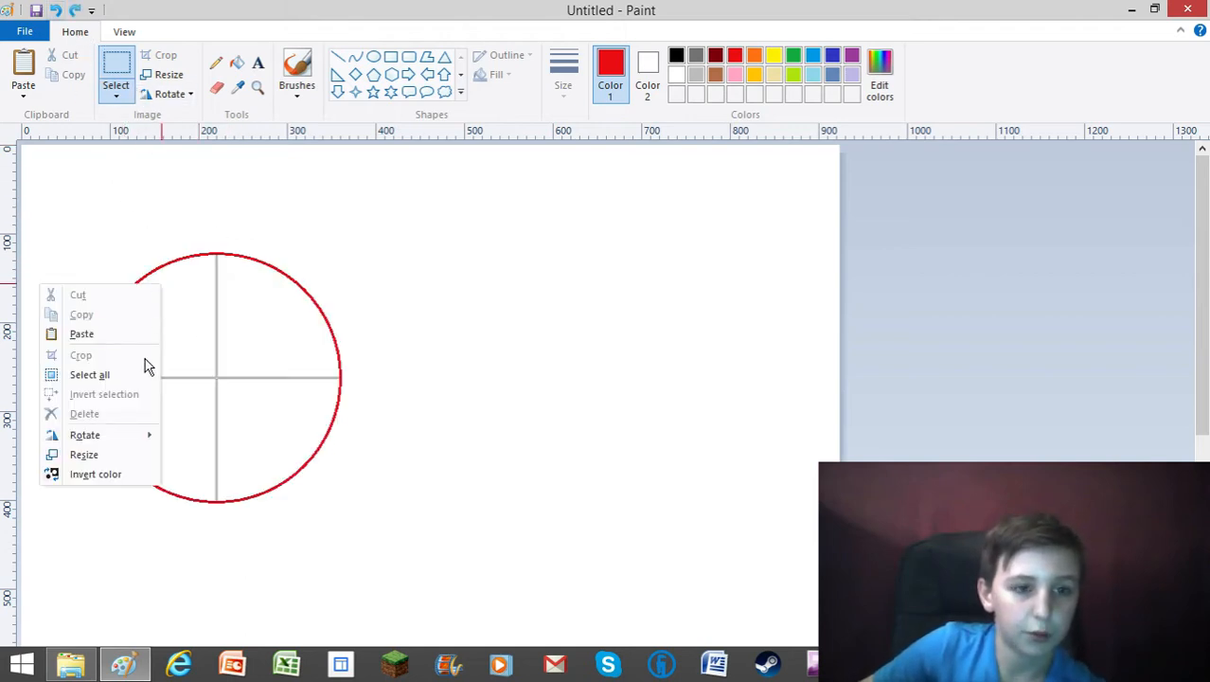
pyautogui.click(124, 331)
pyautogui.moveTo(185, 313); pyautogui.dragTo(339, 371)
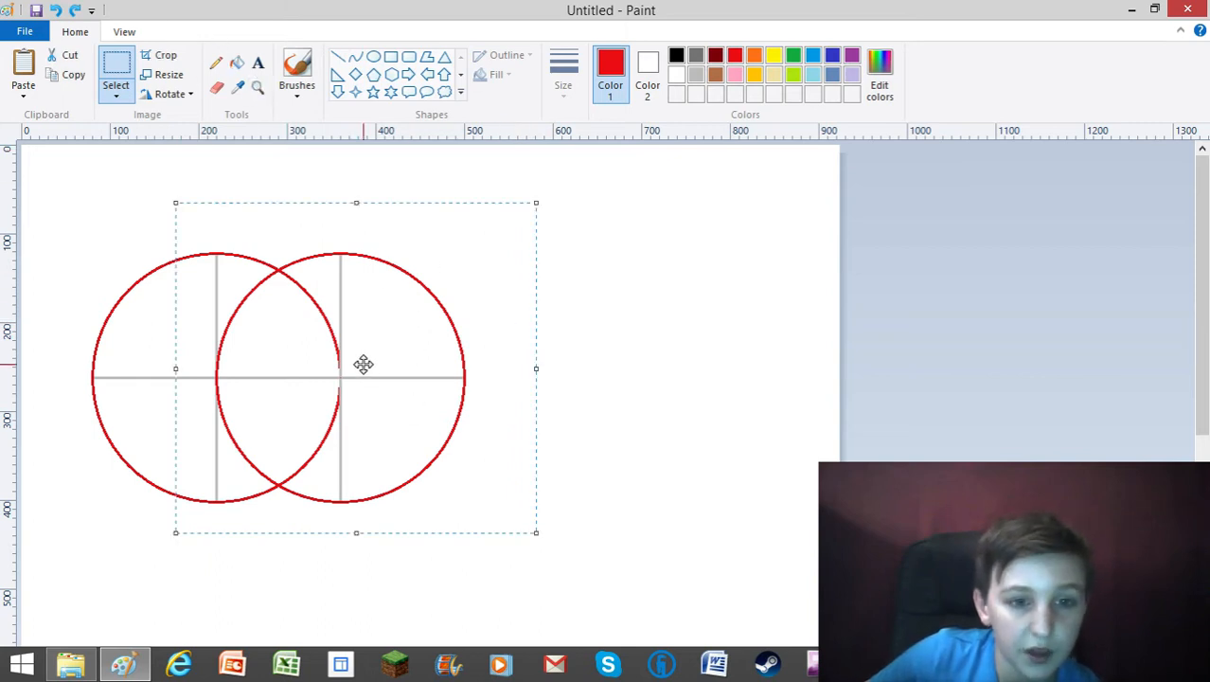
# - Examine up close and as a whole how the second circle's centre and edges align with the first circle
pyautogui.click(258, 84)
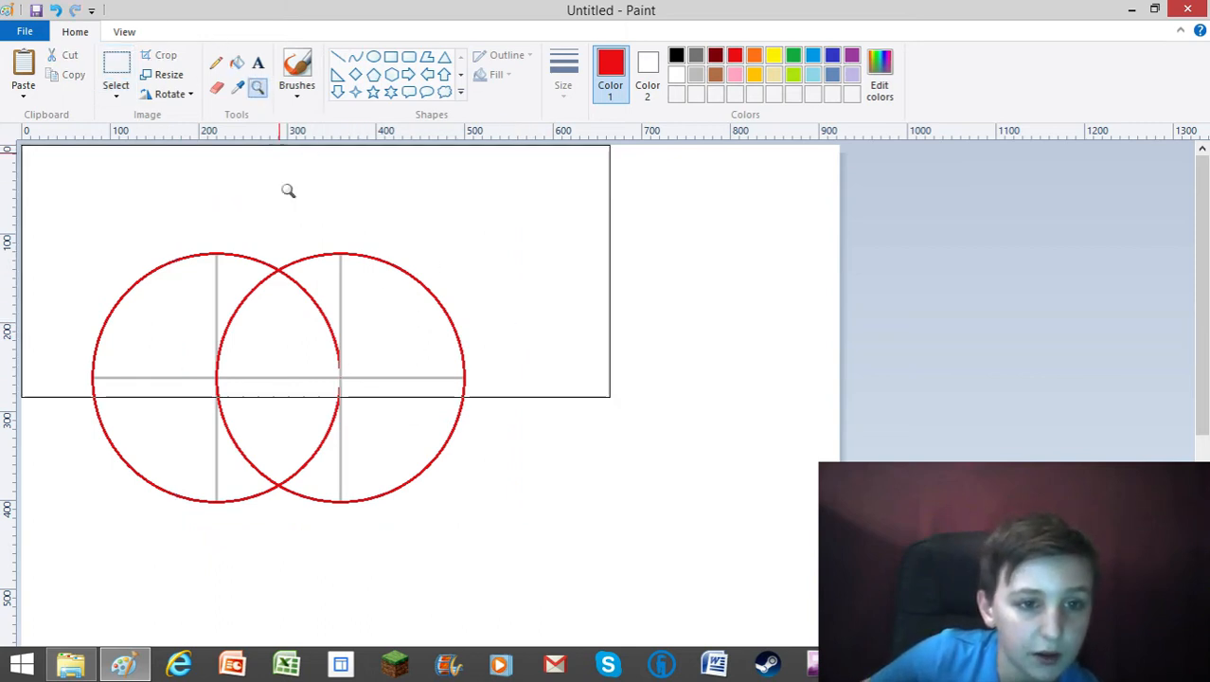
pyautogui.click(345, 405)
pyautogui.click(346, 404)
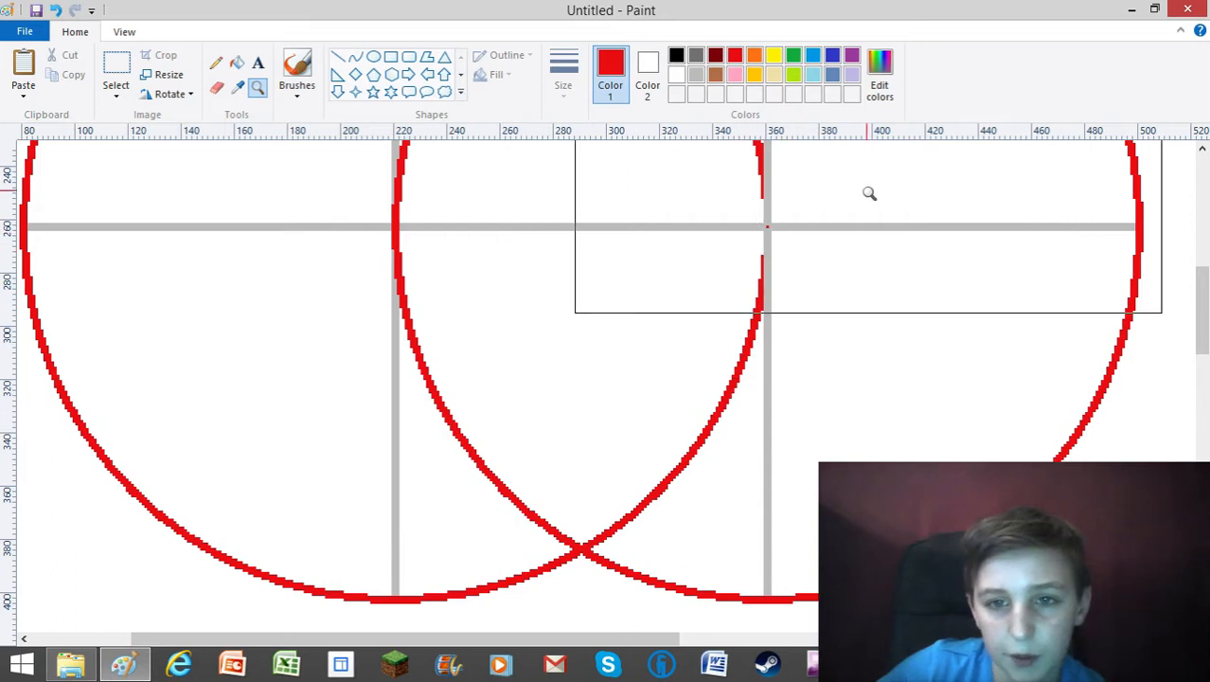
pyautogui.click(849, 245)
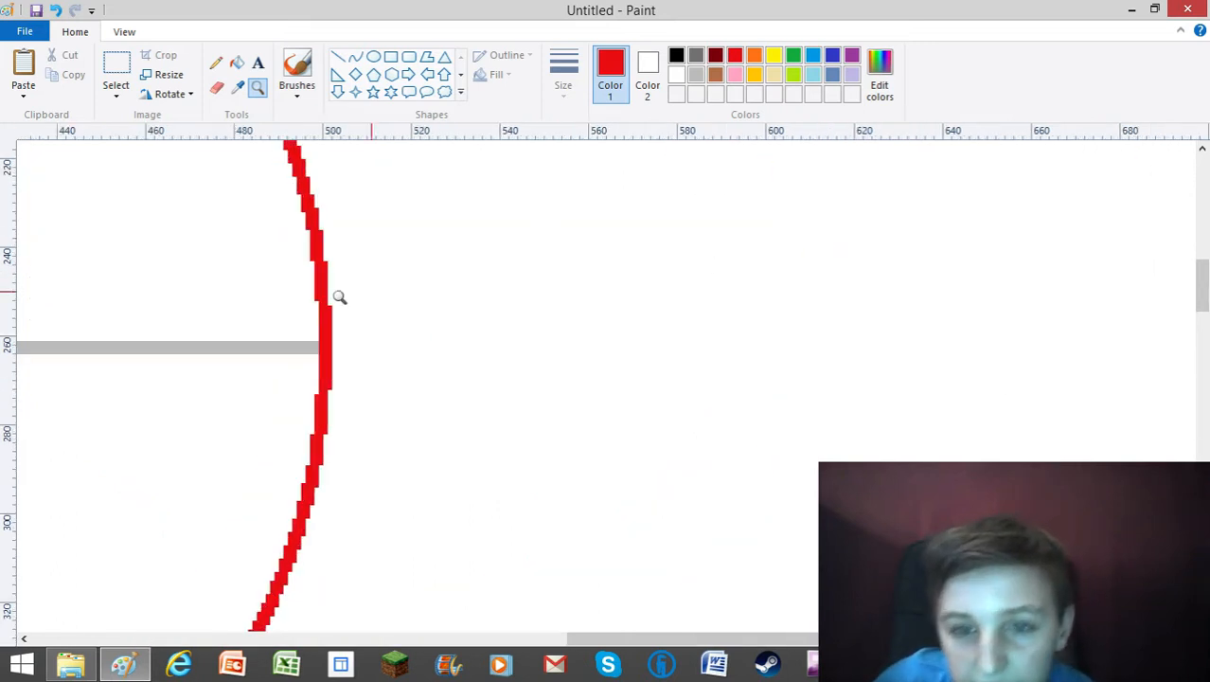
pyautogui.moveTo(615, 639); pyautogui.dragTo(395, 639)
pyautogui.click(500, 386)
pyautogui.click(354, 268)
pyautogui.scroll(1, 385, 286)
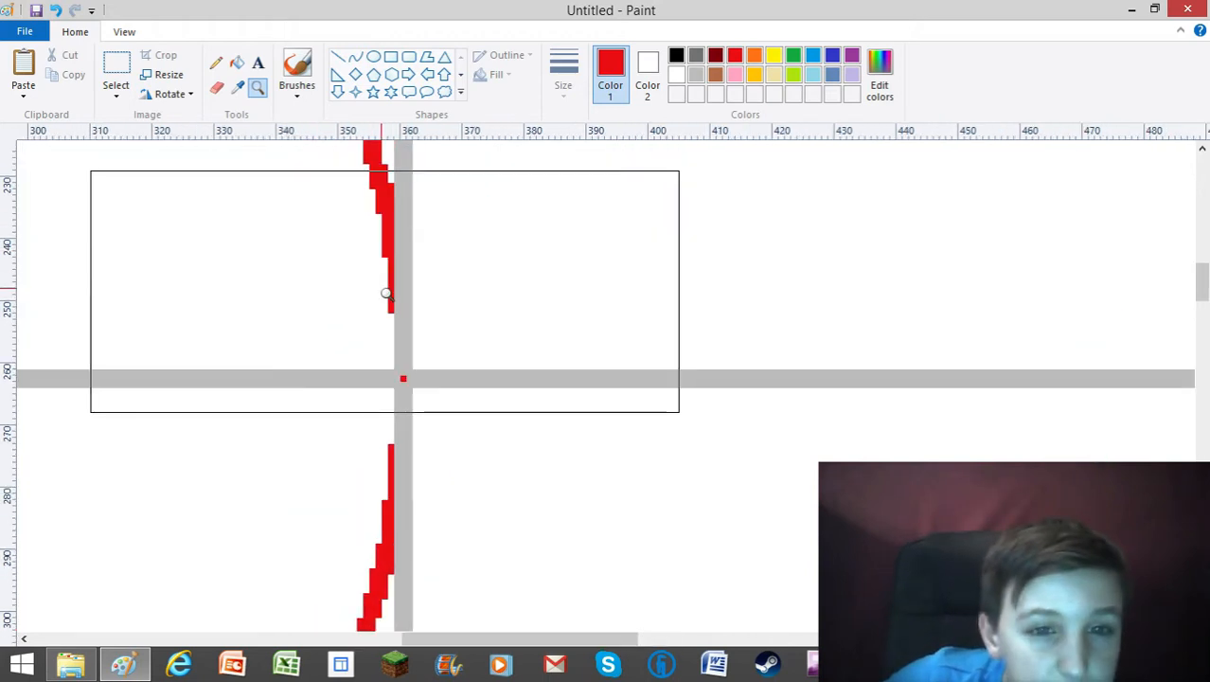
pyautogui.click(384, 299)
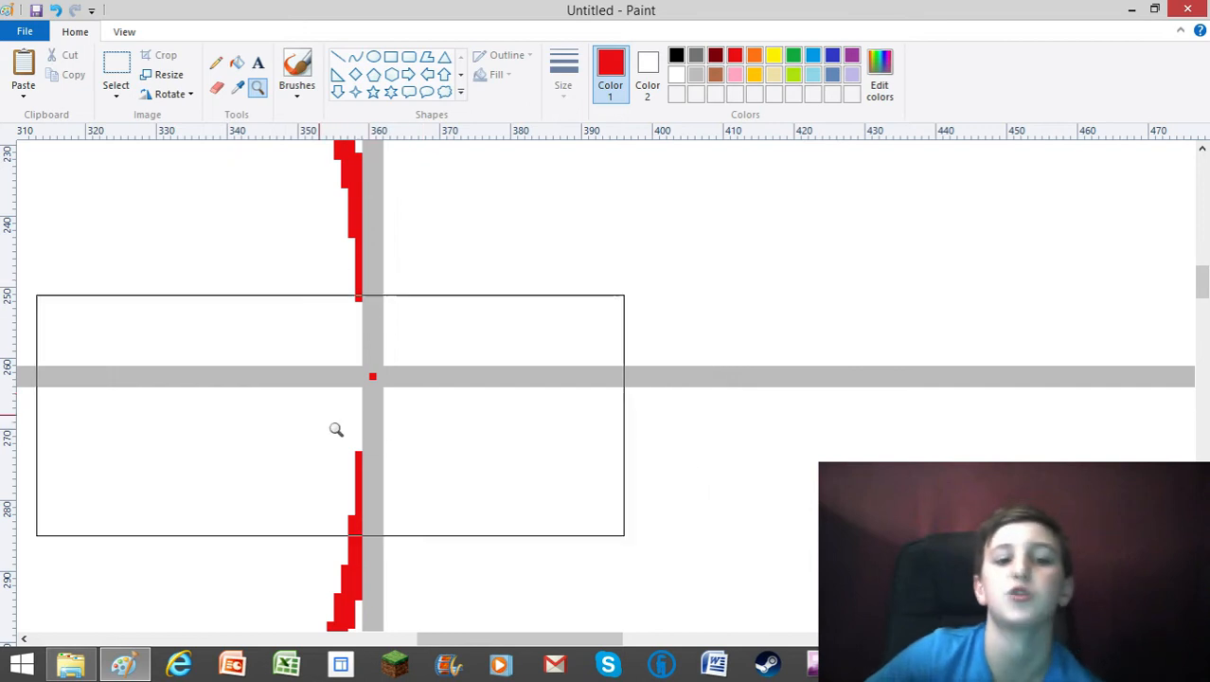
pyautogui.scroll(-6, 336, 429)
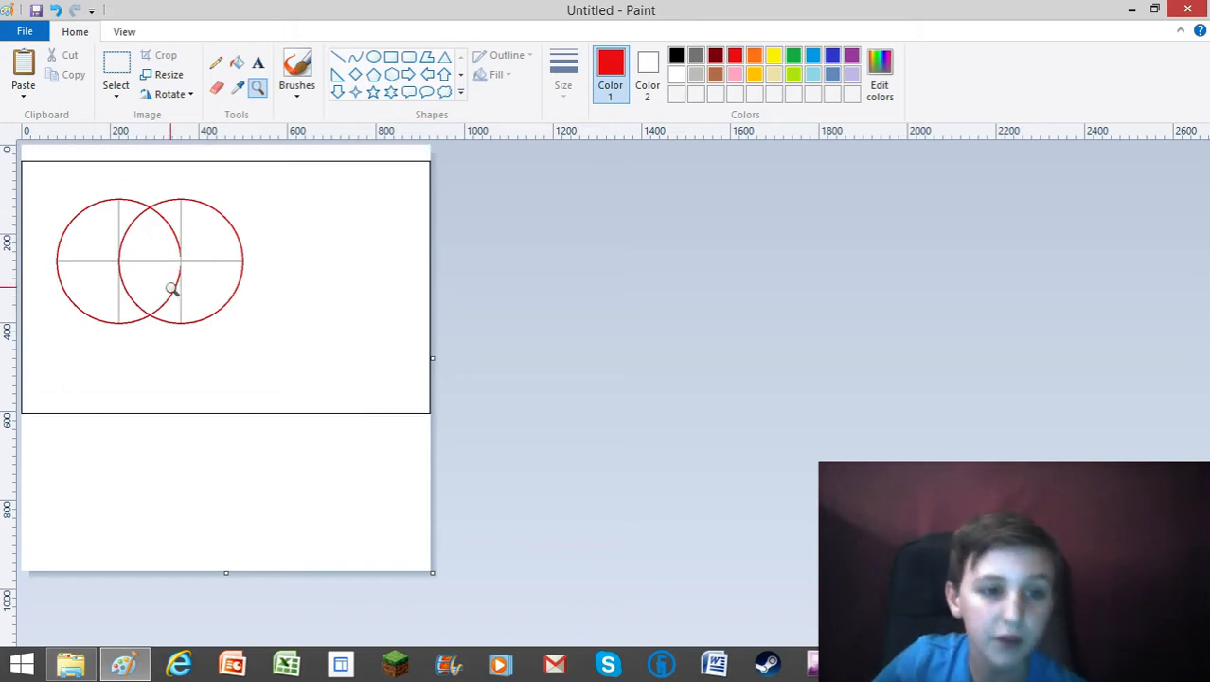
pyautogui.click(197, 273)
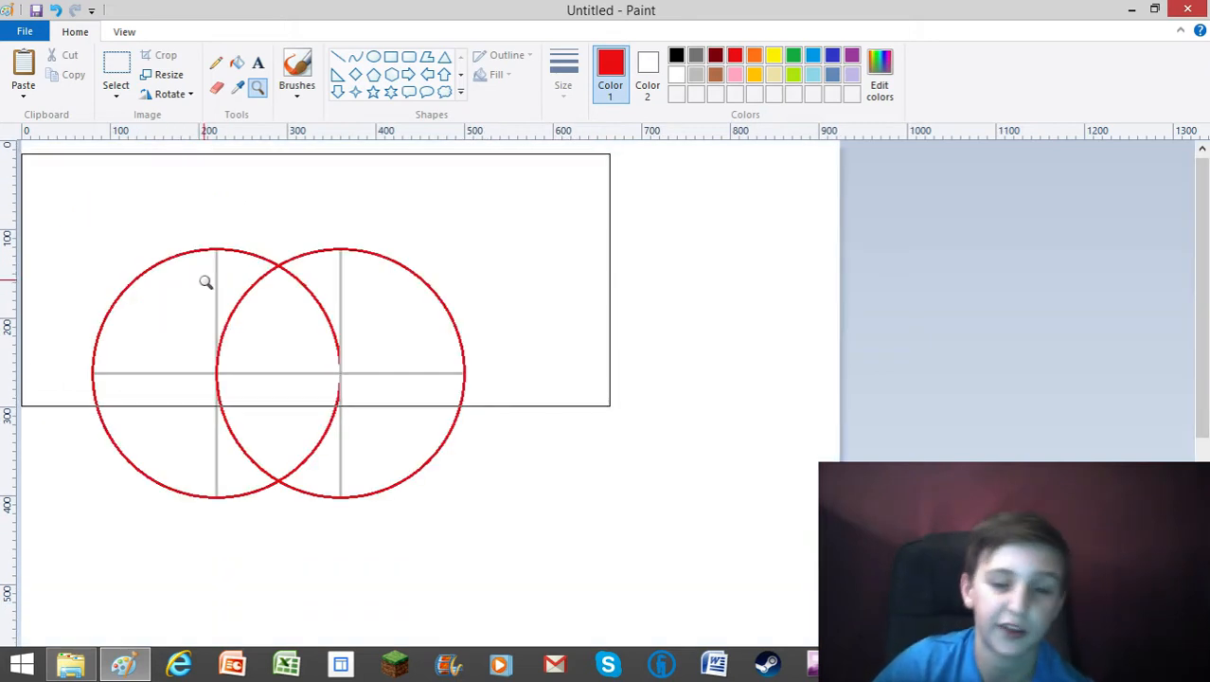
pyautogui.rightClick(410, 243)
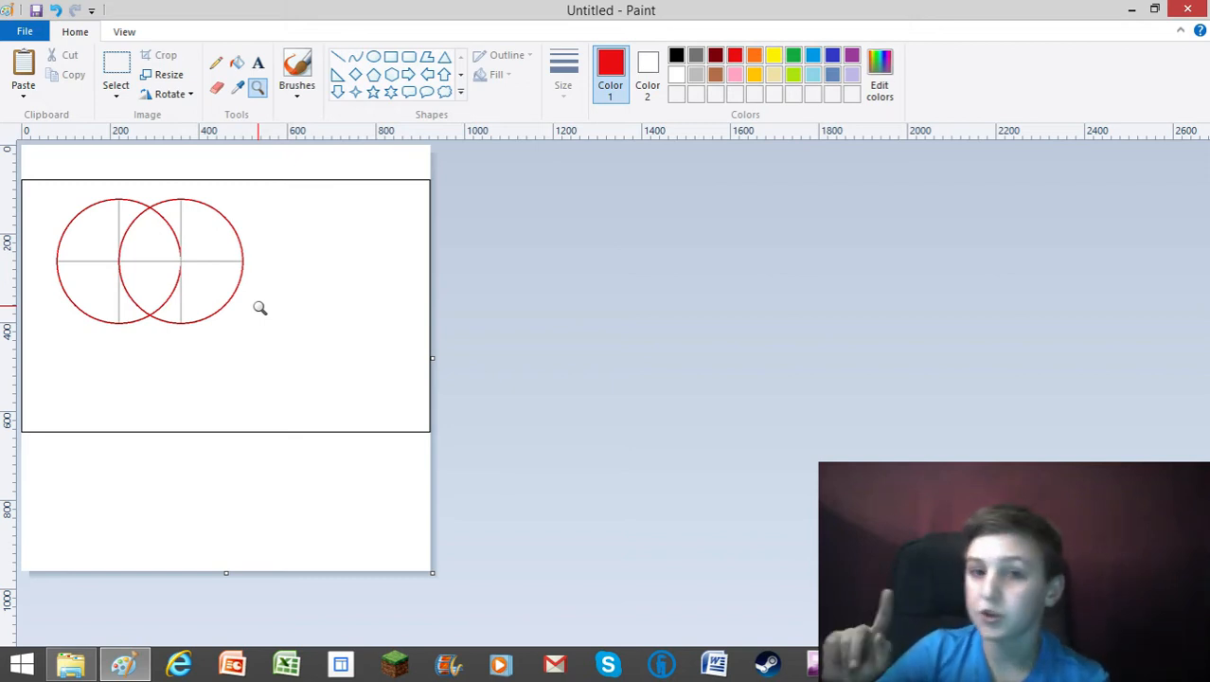
pyautogui.click(259, 306)
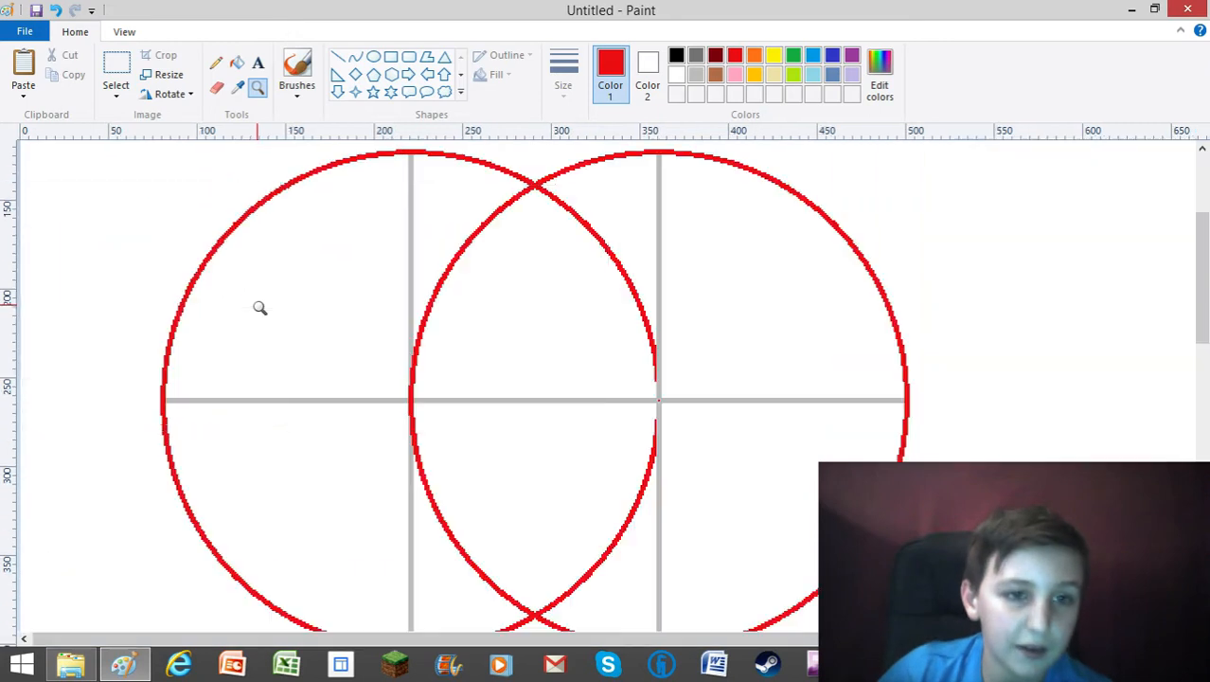
pyautogui.rightClick(379, 360)
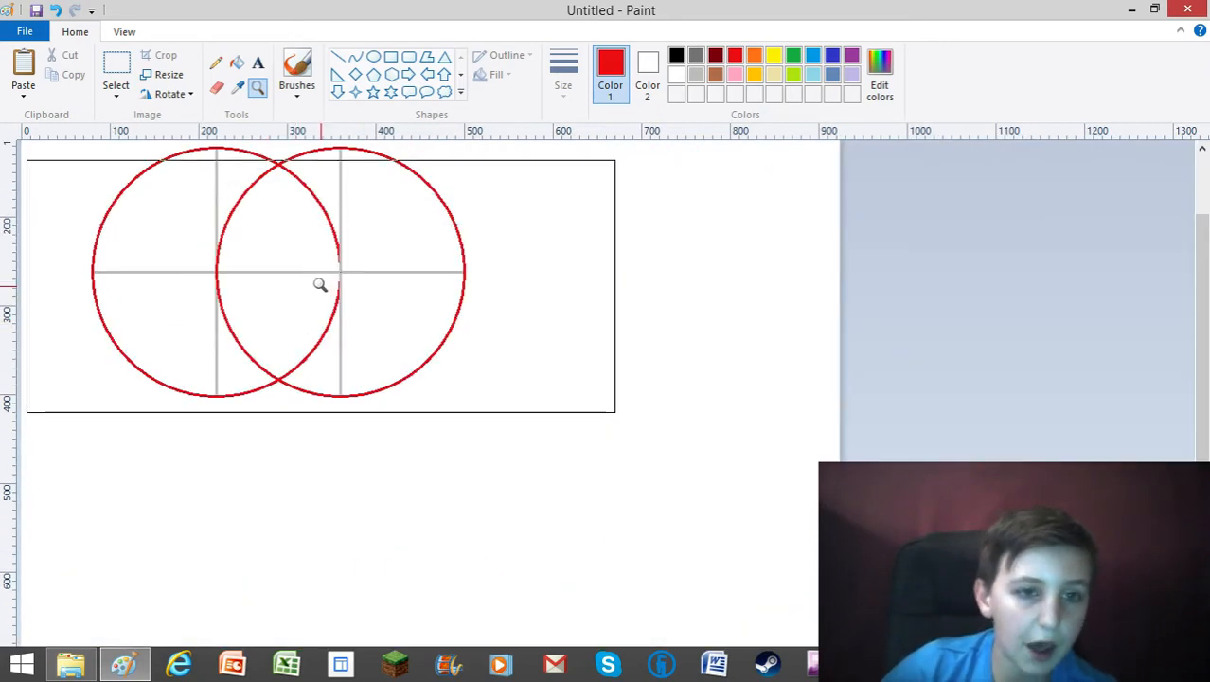
# - Try to place a third pasted circle with its centre on the lower intersection of the two circles, and undo it
pyautogui.click(116, 68)
pyautogui.rightClick(81, 170)
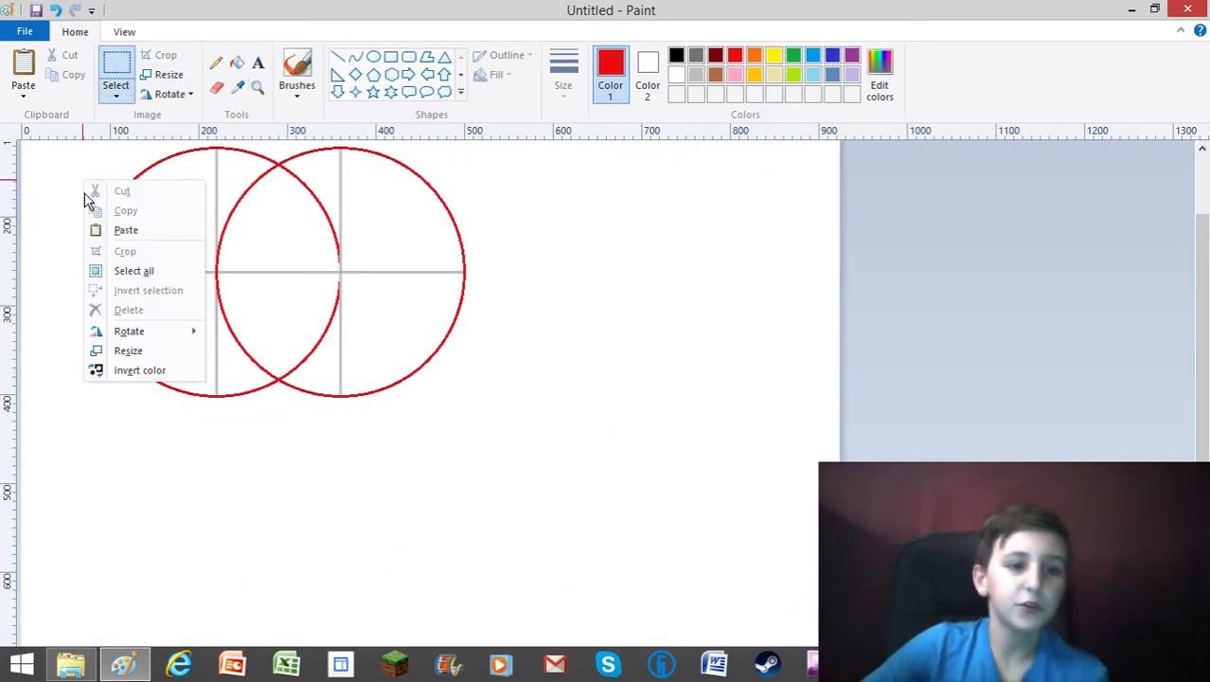
pyautogui.click(121, 223)
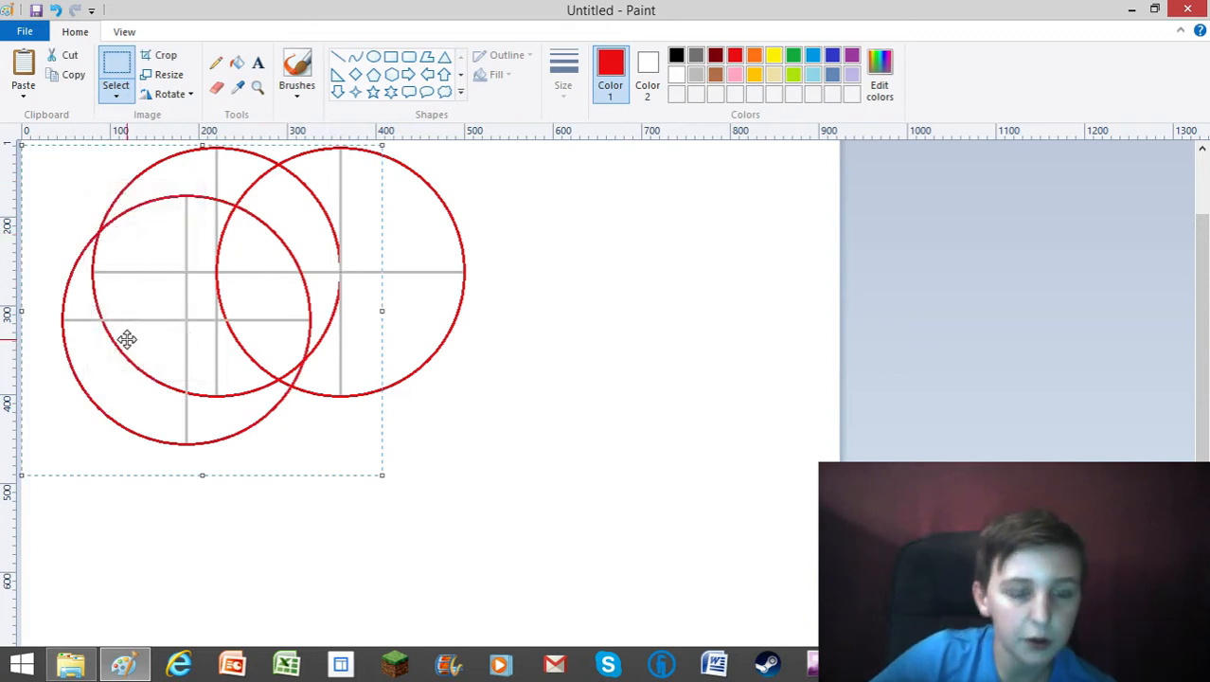
pyautogui.moveTo(213, 339); pyautogui.dragTo(302, 400)
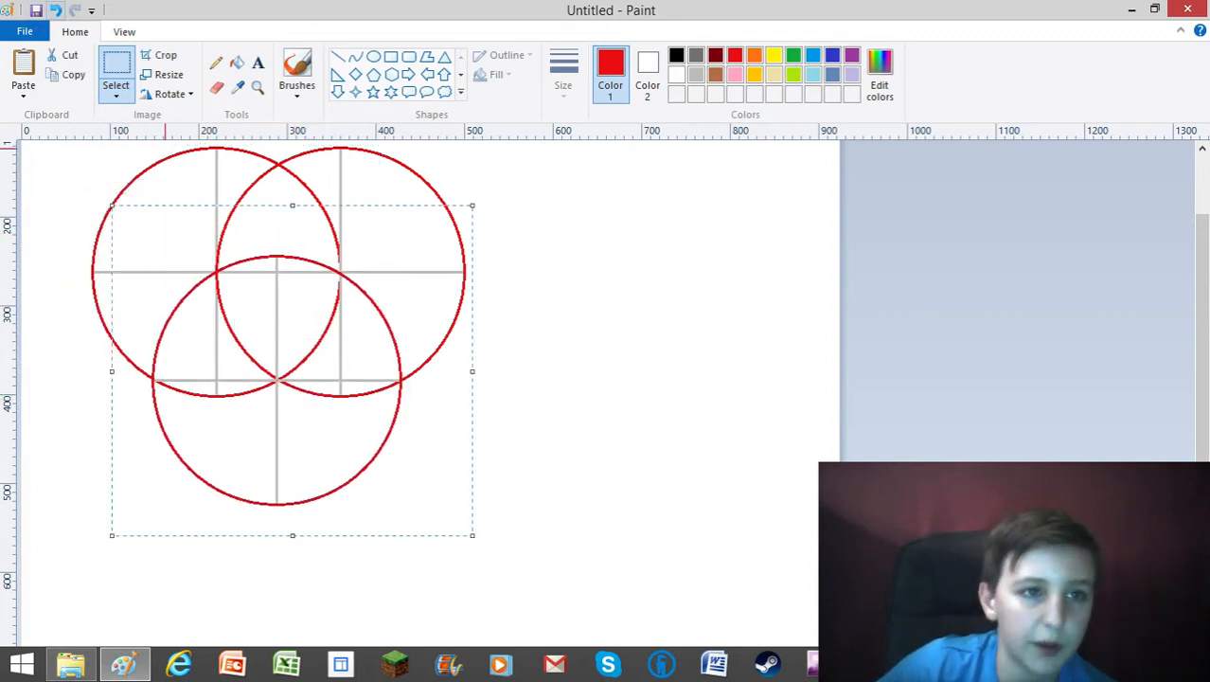
pyautogui.click(54, 10)
# - Paste another copy of the circle with its guide lines, using rectangular selection, while close to the circles' lower intersection
pyautogui.click(257, 86)
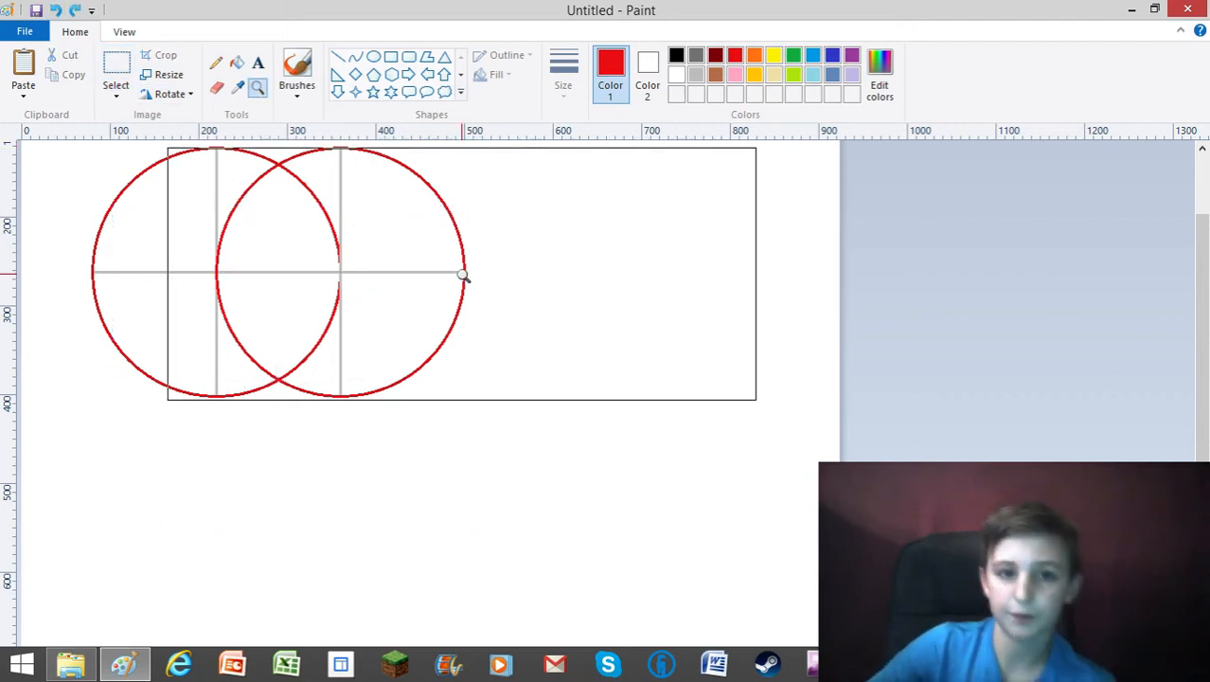
pyautogui.click(462, 269)
pyautogui.click(226, 431)
pyautogui.click(514, 393)
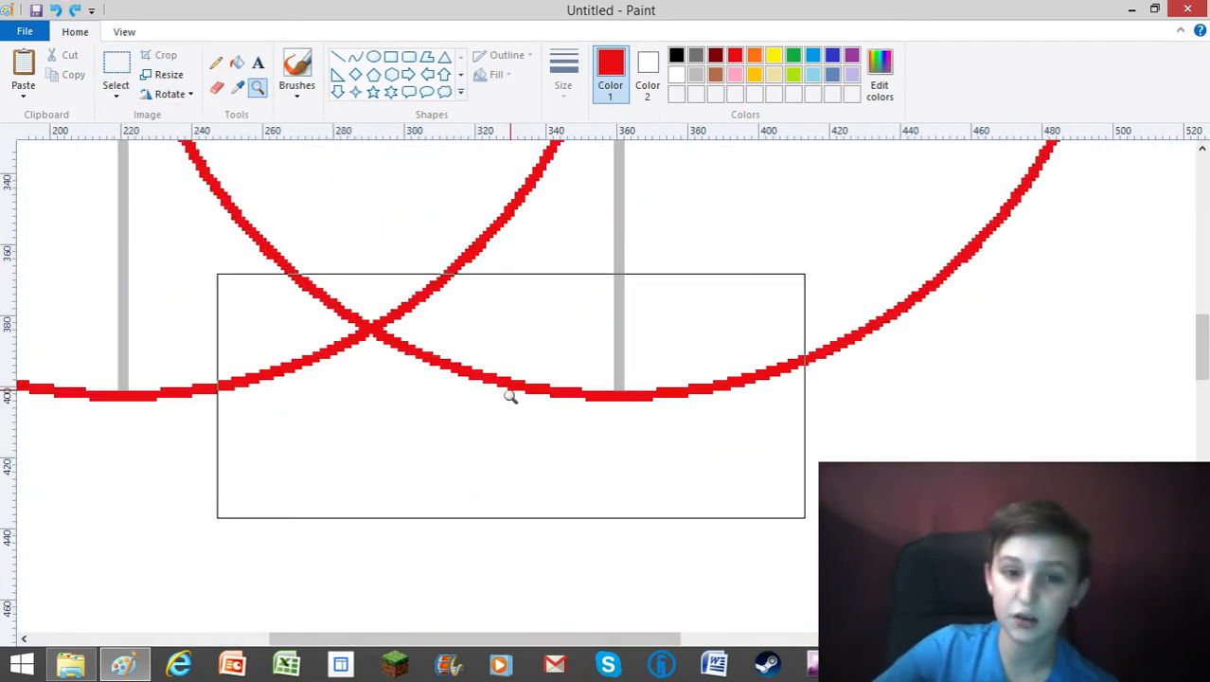
pyautogui.click(346, 303)
pyautogui.click(469, 334)
pyautogui.click(300, 294)
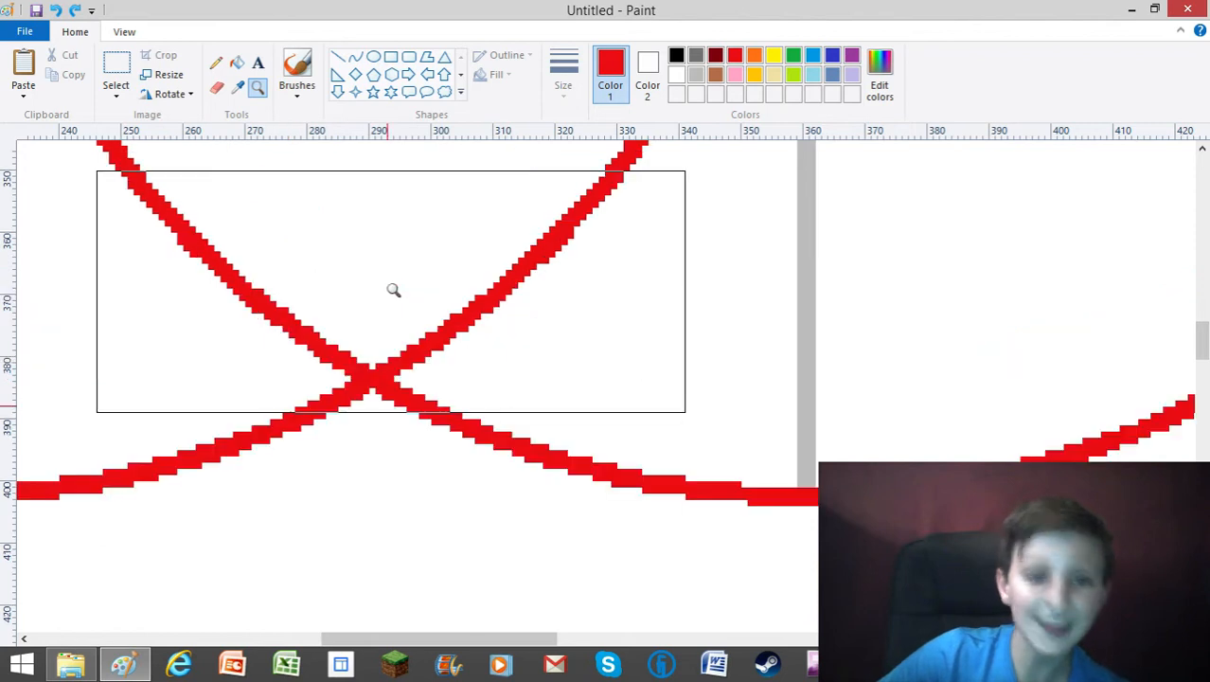
pyautogui.click(359, 384)
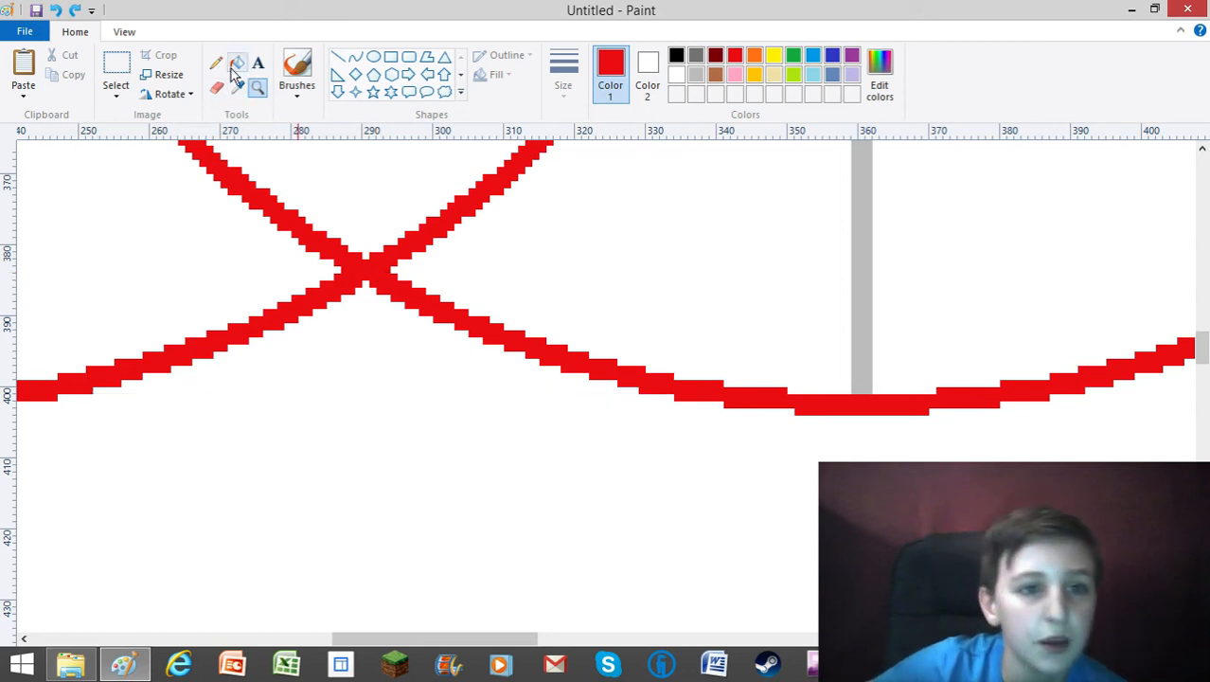
pyautogui.click(118, 63)
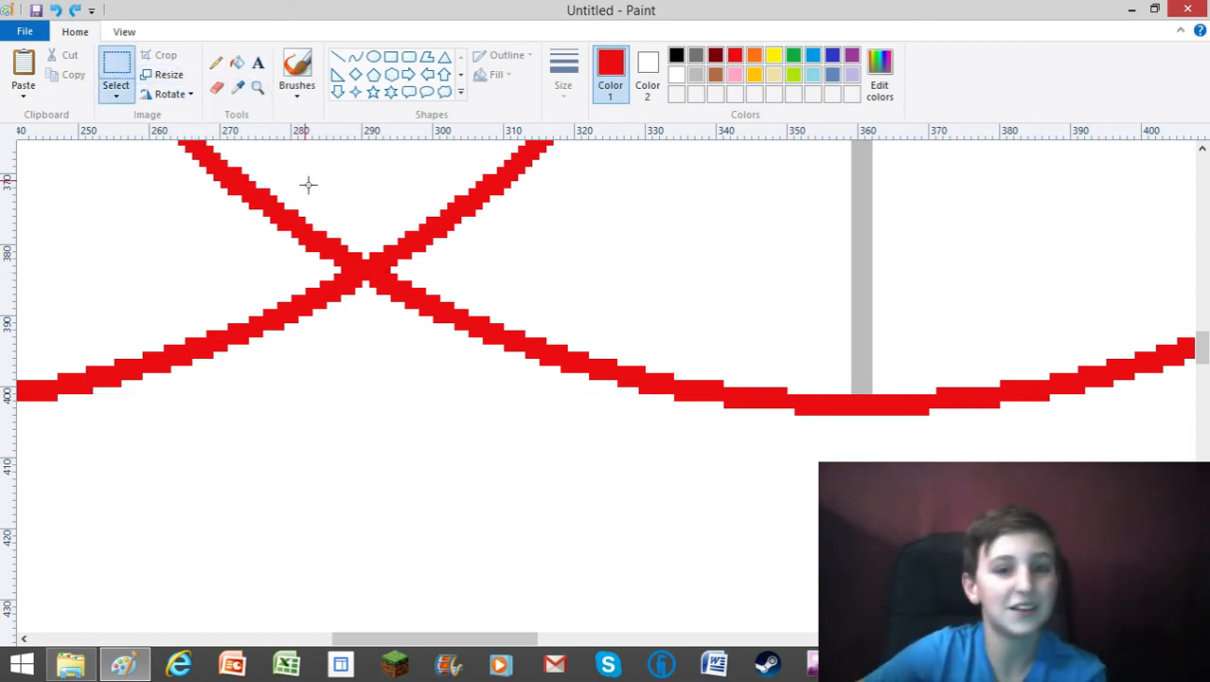
pyautogui.click(115, 95)
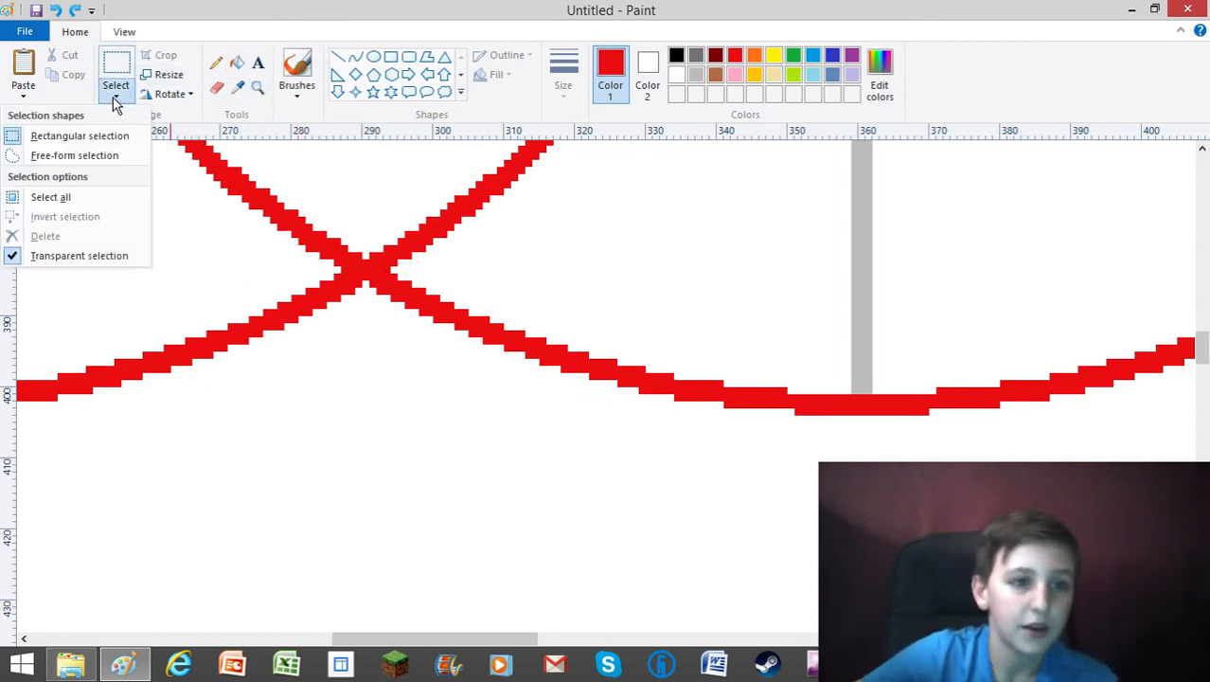
pyautogui.click(66, 136)
pyautogui.rightClick(269, 289)
pyautogui.click(238, 335)
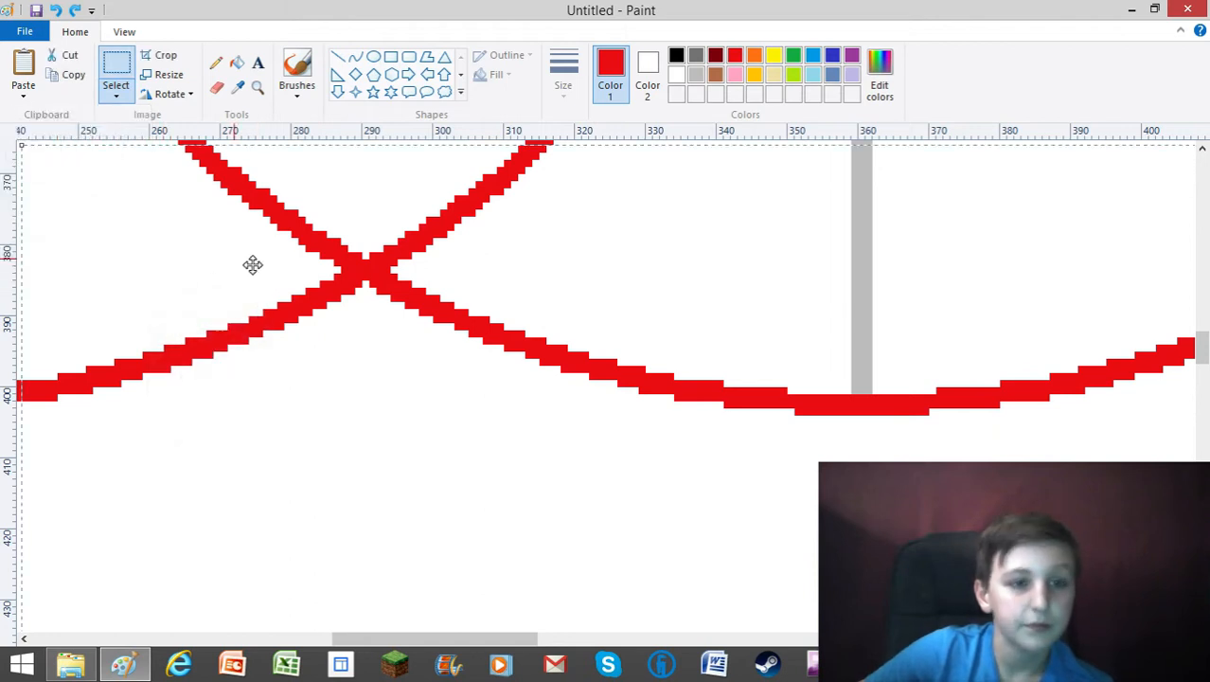
# - Move the pasted third circle until its guide lines cross exactly on the lower intersection of the first two circles
pyautogui.moveTo(937, 521); pyautogui.dragTo(365, 288)
pyautogui.moveTo(355, 380); pyautogui.dragTo(355, 351)
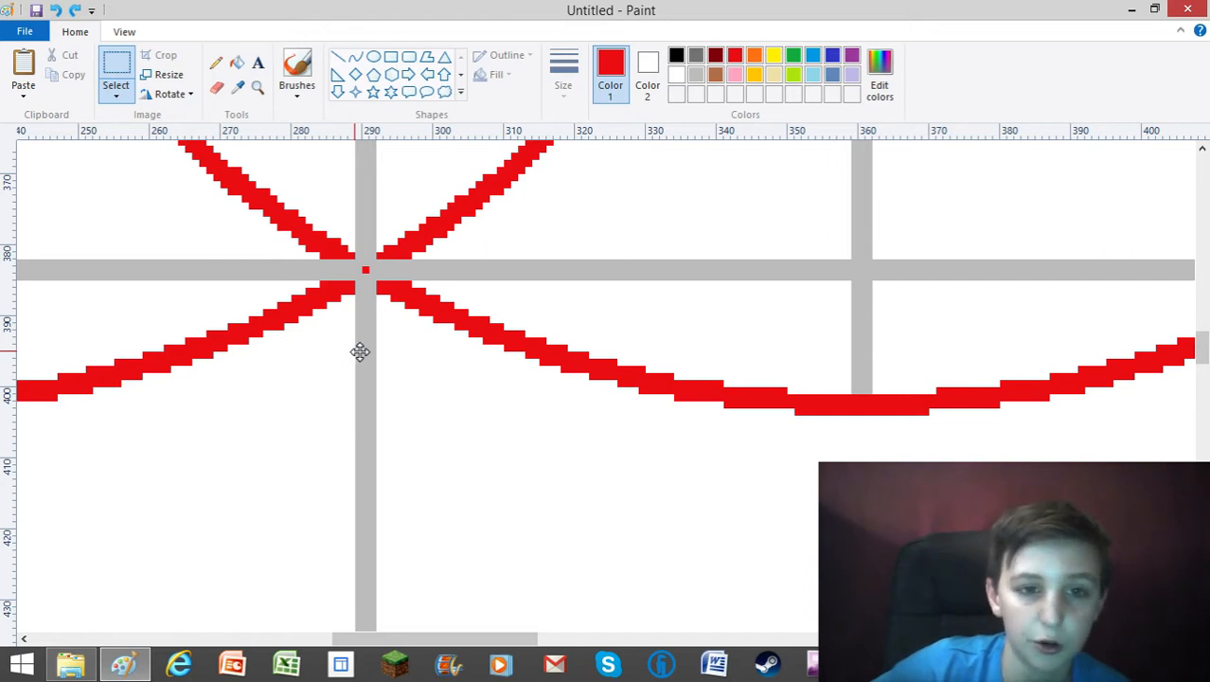
pyautogui.moveTo(360, 351)
pyautogui.mouseDown()
pyautogui.moveTo(382, 353)
pyautogui.moveTo(360, 355)
pyautogui.mouseUp()
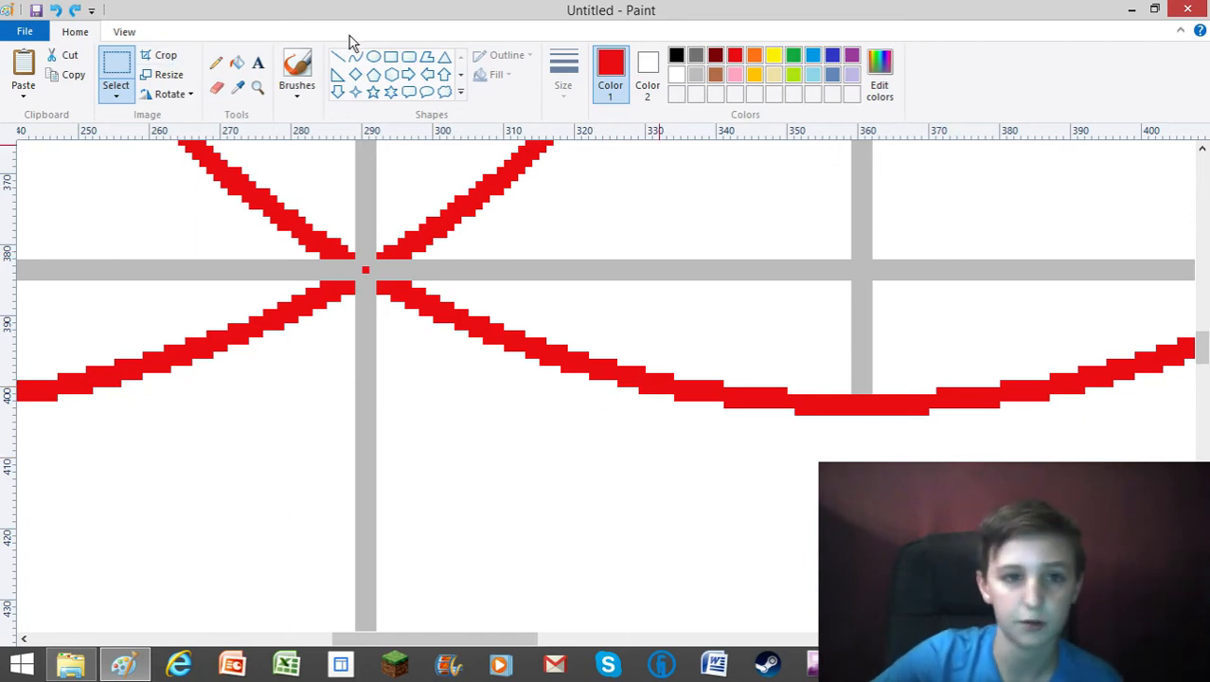
# - Deselect the third circle and review the arrangement of all three overlapping circles
pyautogui.click(339, 58)
pyautogui.click(257, 88)
pyautogui.rightClick(360, 236)
pyautogui.rightClick(362, 237)
pyautogui.rightClick(361, 238)
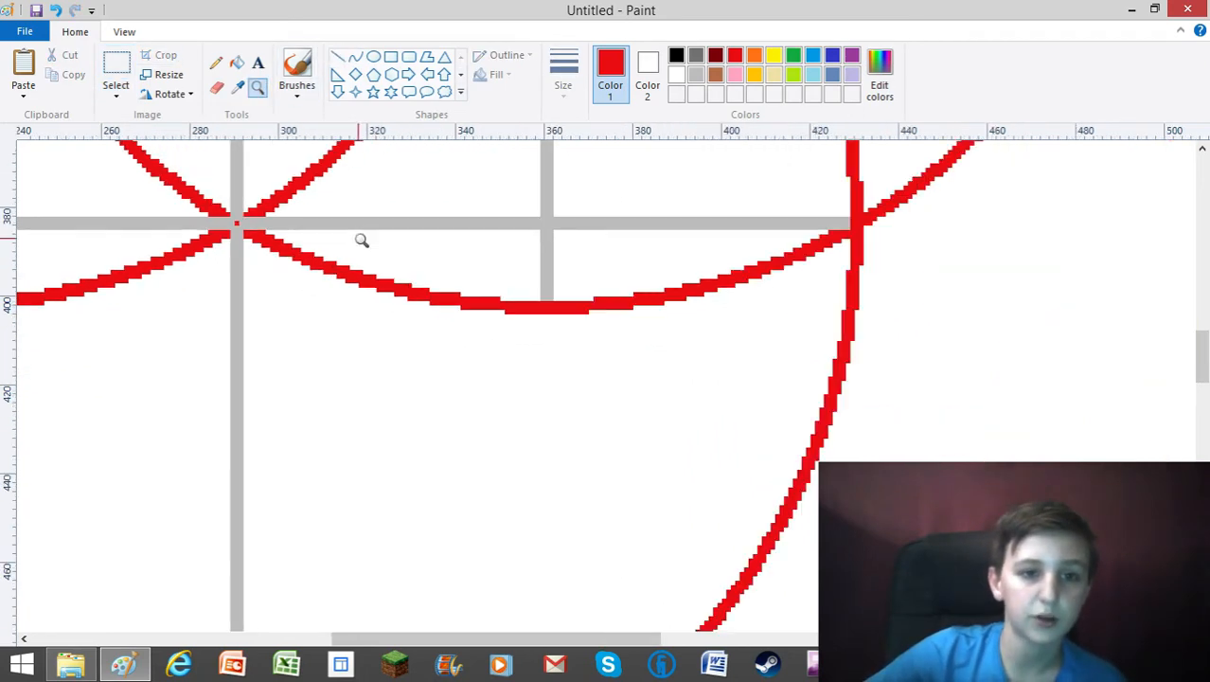
pyautogui.rightClick(322, 241)
pyautogui.rightClick(189, 244)
pyautogui.rightClick(58, 246)
pyautogui.scroll(3, 235, 259)
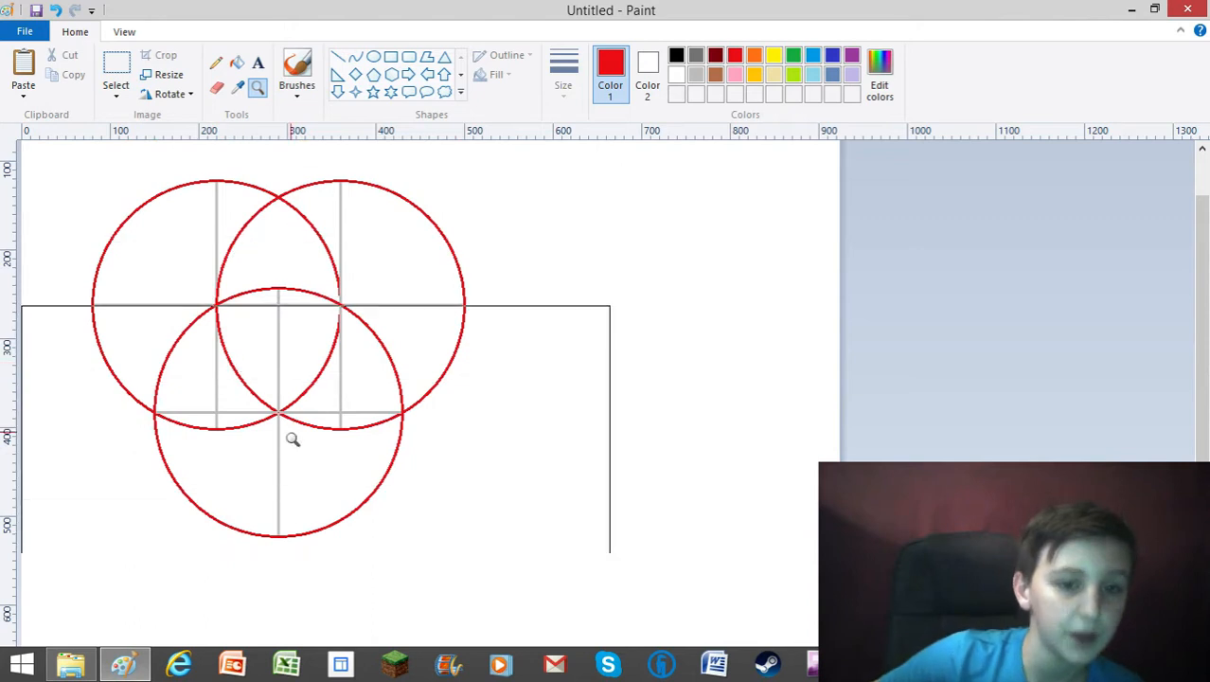
# - Draw a vertical blue line about 38 px long up from the lowest point of the third circle, over its guide line
pyautogui.click(280, 473)
pyautogui.click(284, 530)
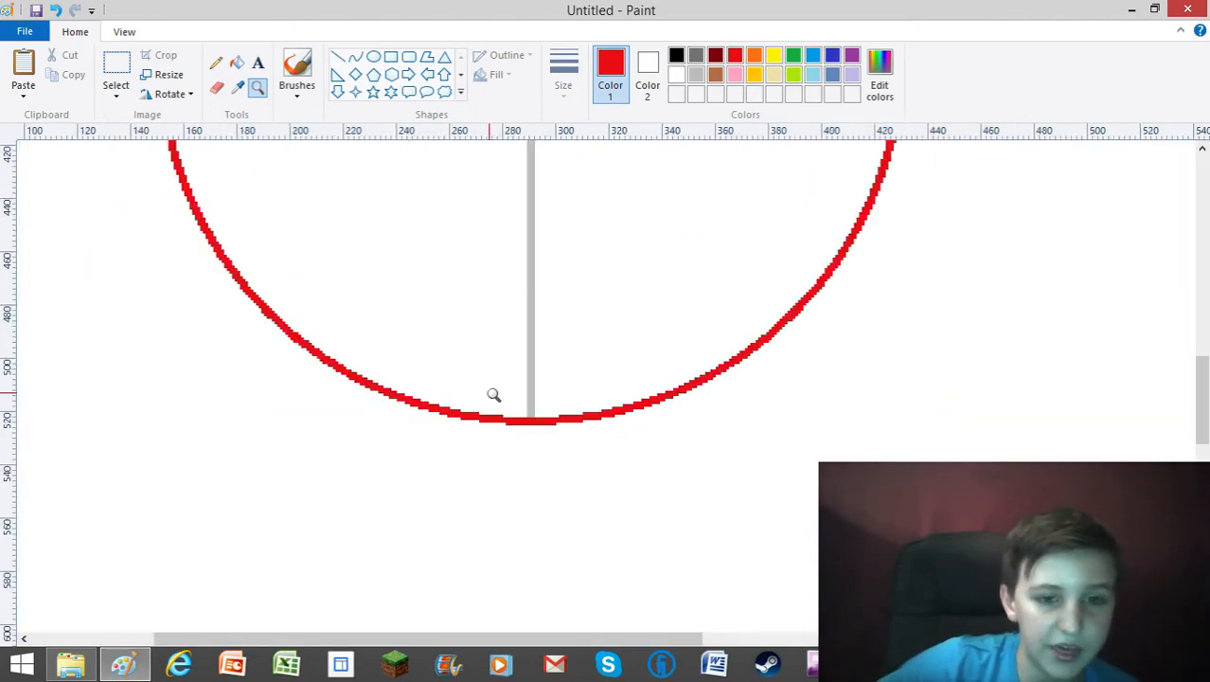
pyautogui.click(312, 541)
pyautogui.click(324, 340)
pyautogui.scroll(1, 471, 338)
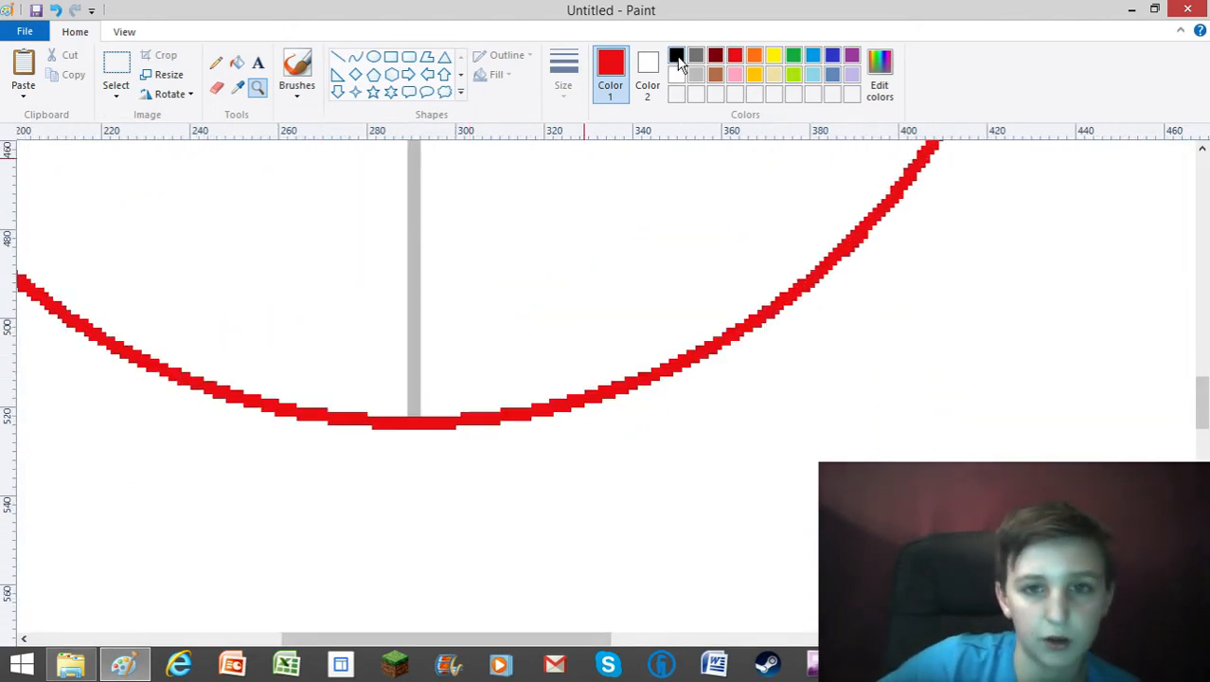
pyautogui.click(794, 55)
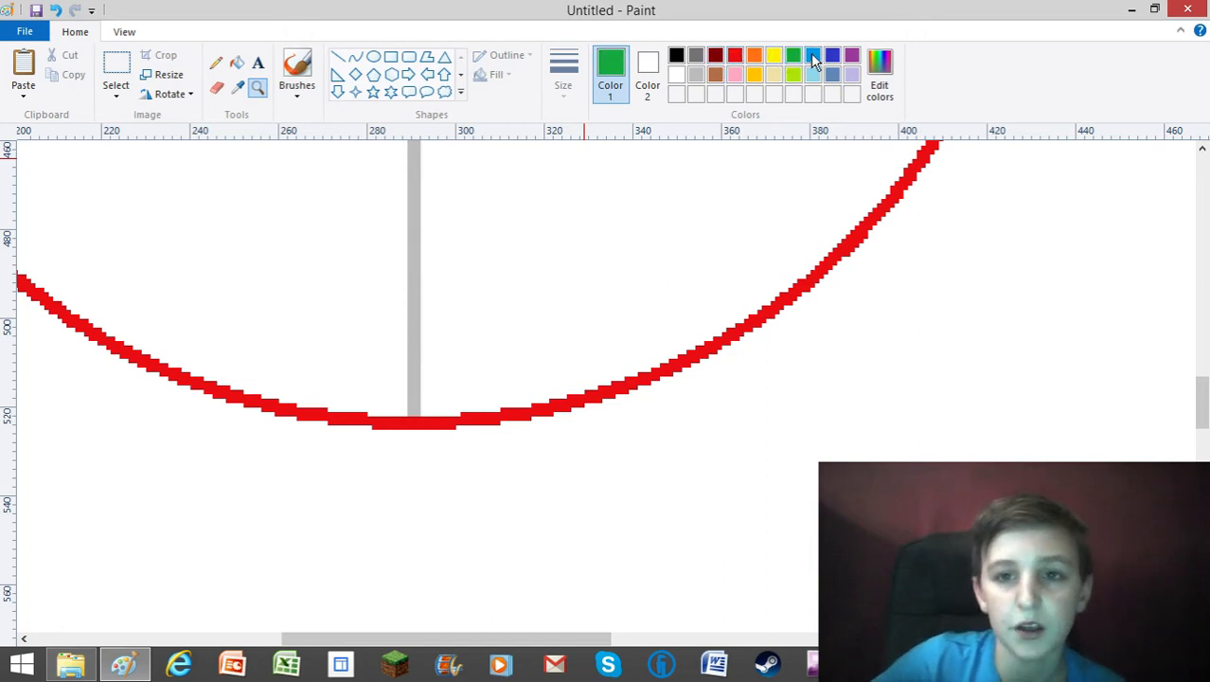
pyautogui.click(340, 58)
pyautogui.moveTo(412, 419)
pyautogui.mouseDown()
pyautogui.moveTo(400, 249)
pyautogui.moveTo(411, 251)
pyautogui.mouseUp()
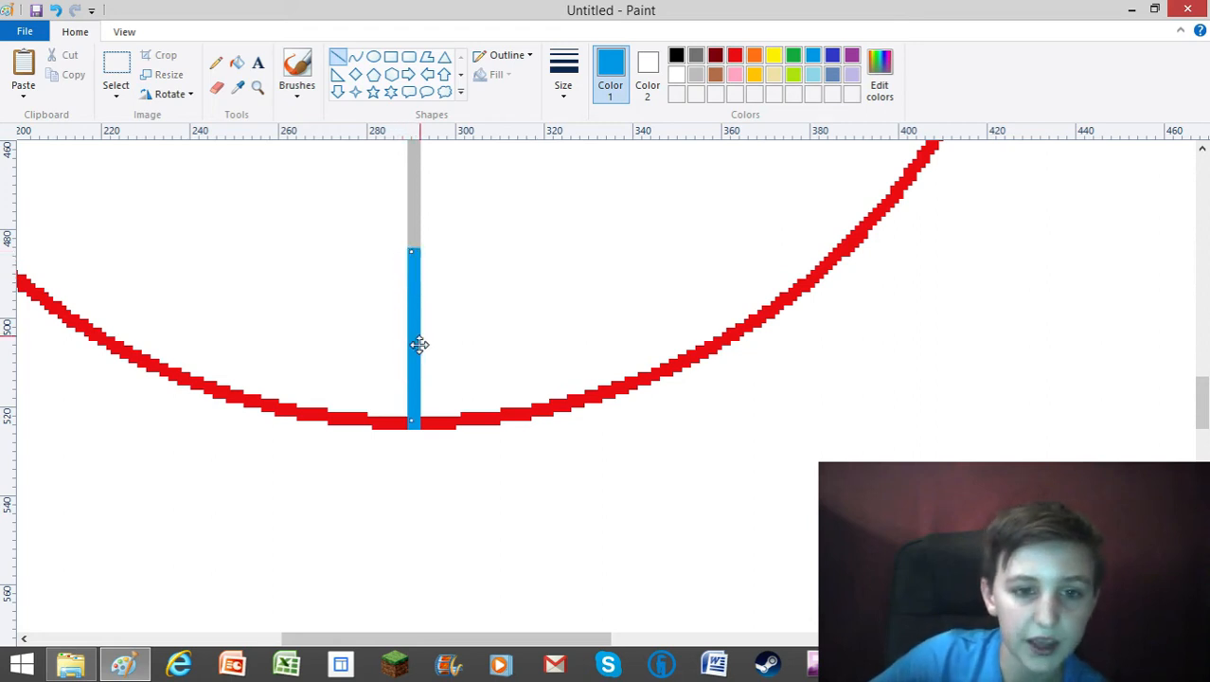
pyautogui.moveTo(419, 343)
pyautogui.mouseDown()
pyautogui.moveTo(414, 327)
pyautogui.moveTo(416, 340)
pyautogui.mouseUp()
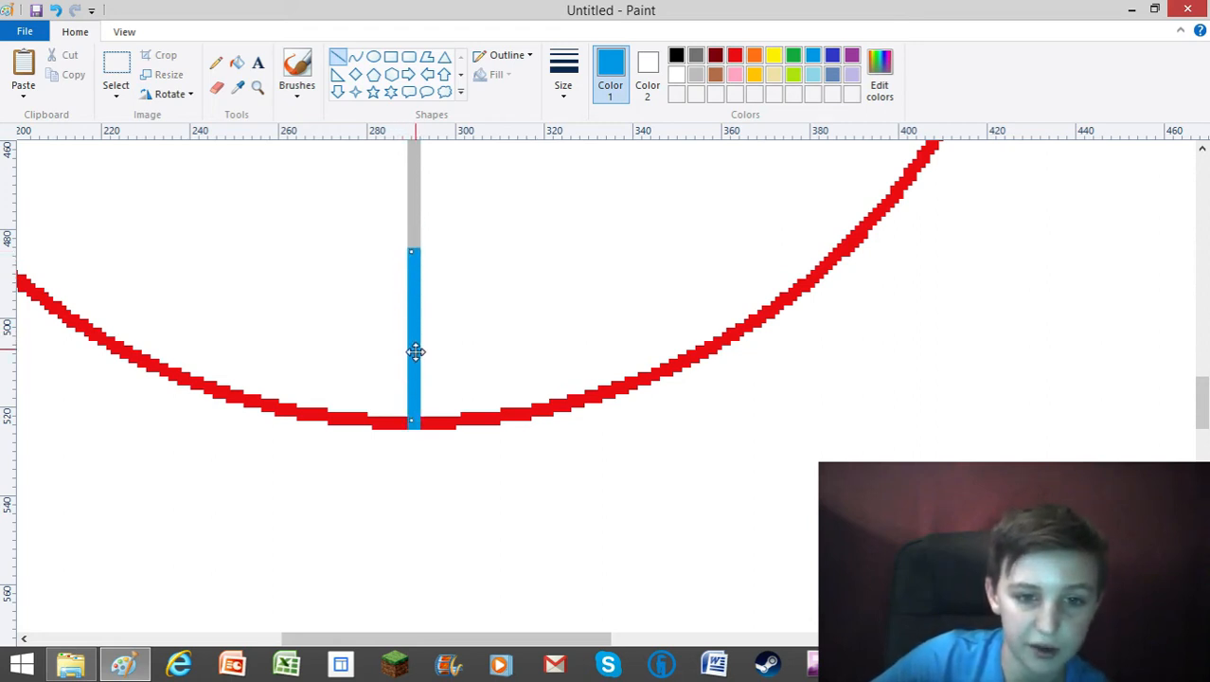
# - Stretch the blue line's upper end up to the third circle's horizontal guide line, keeping its lower end on the circle's lowest point
pyautogui.scroll(3, 338, 415)
pyautogui.scroll(-1, 312, 284)
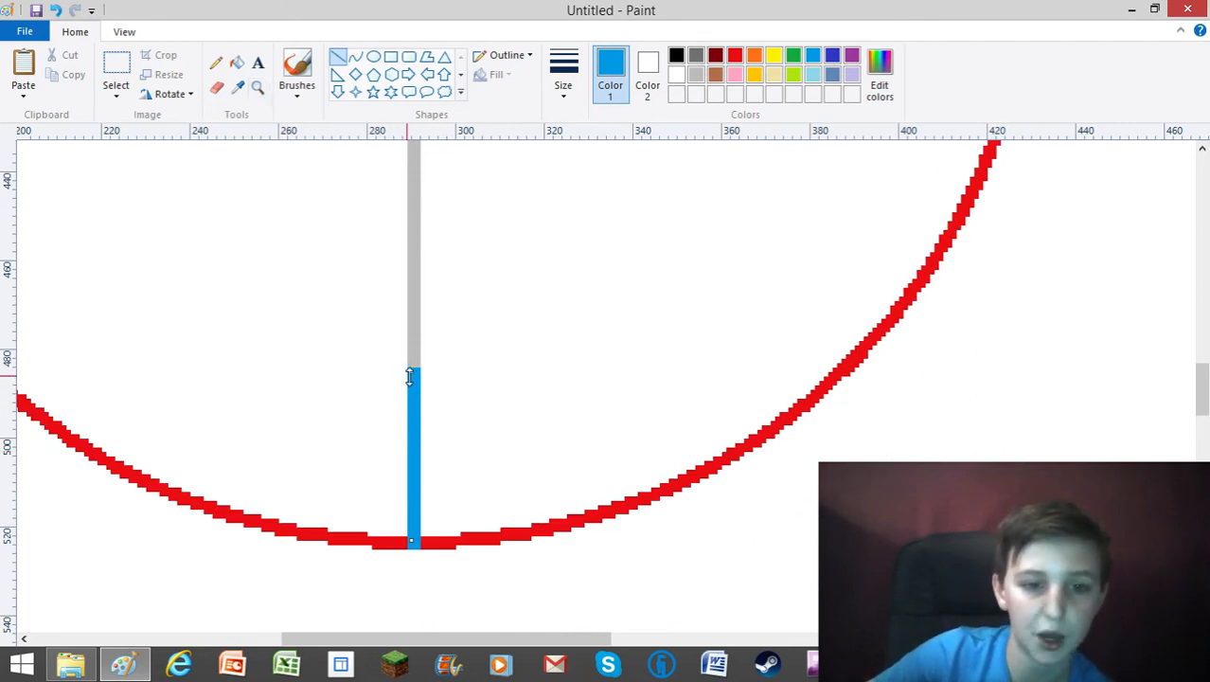
pyautogui.moveTo(411, 370); pyautogui.dragTo(156, 235)
pyautogui.scroll(3, 189, 395)
pyautogui.moveTo(157, 474); pyautogui.dragTo(494, 303)
pyautogui.scroll(-3, 466, 300)
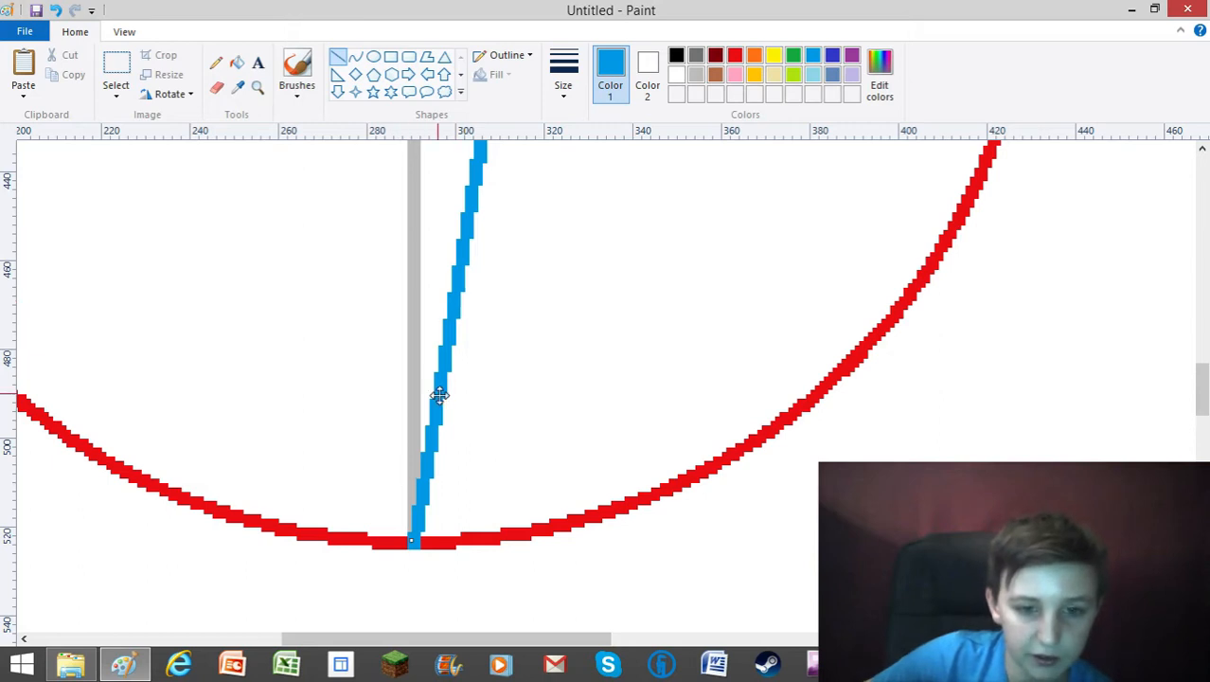
pyautogui.scroll(2, 424, 329)
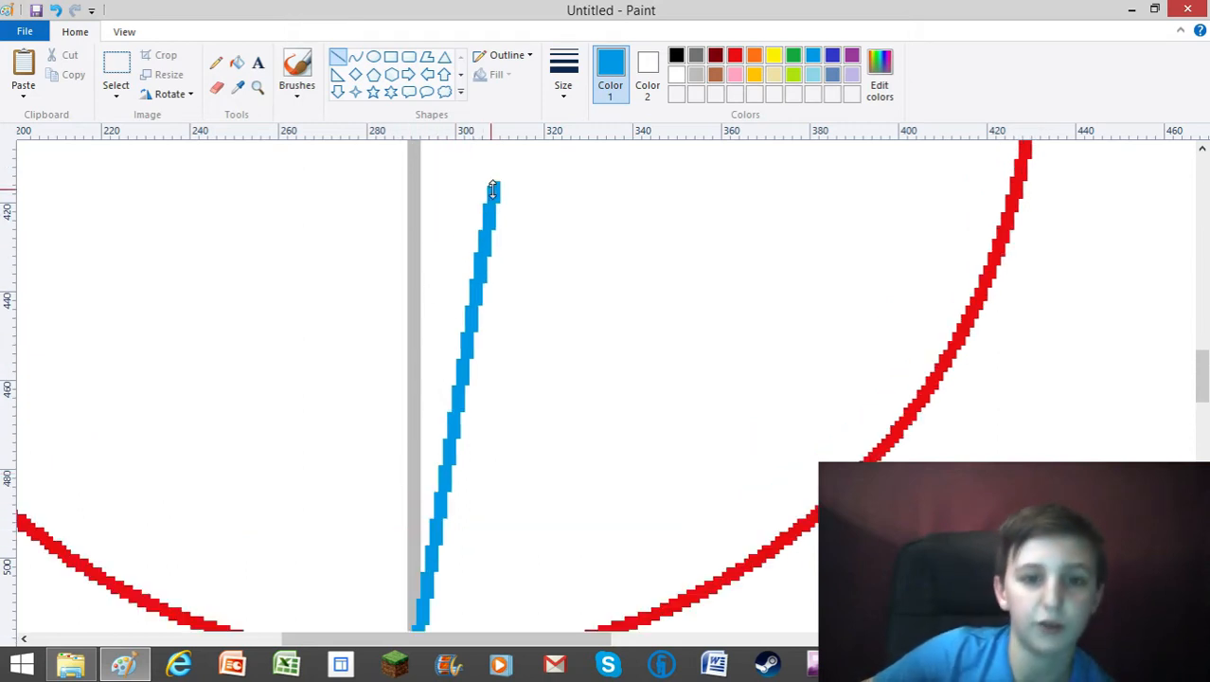
pyautogui.moveTo(493, 189); pyautogui.dragTo(61, 142)
pyautogui.scroll(2, 66, 315)
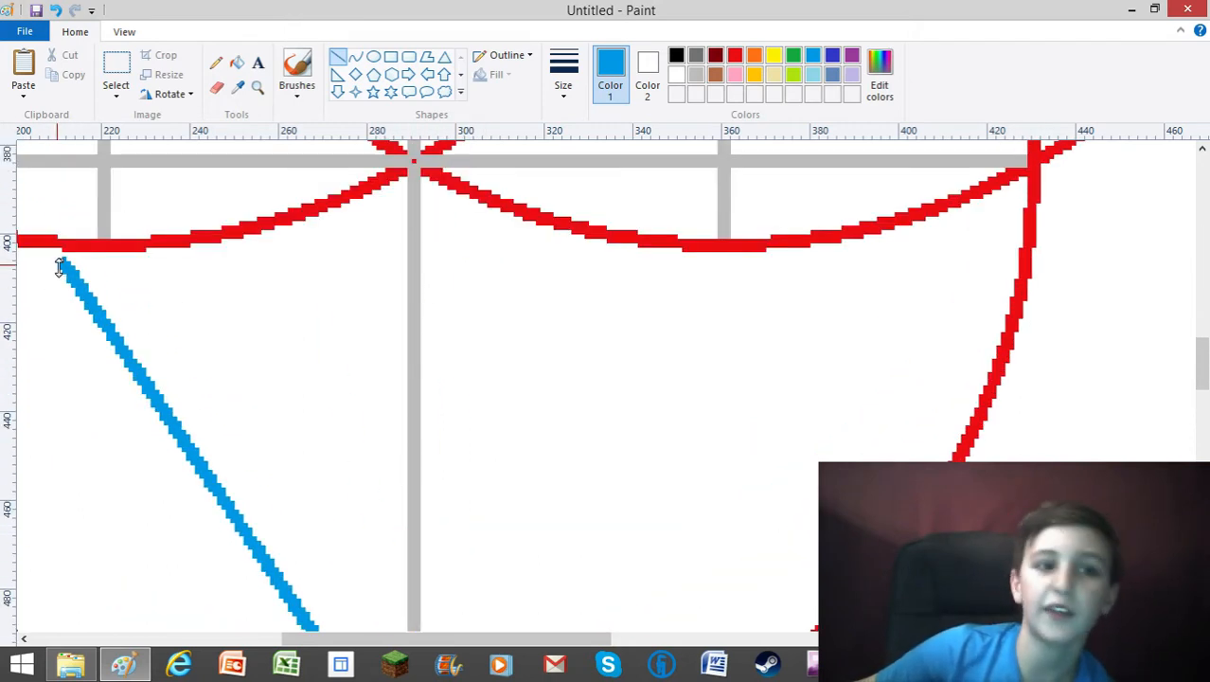
pyautogui.moveTo(59, 268); pyautogui.dragTo(60, 155)
pyautogui.moveTo(488, 637); pyautogui.dragTo(414, 629)
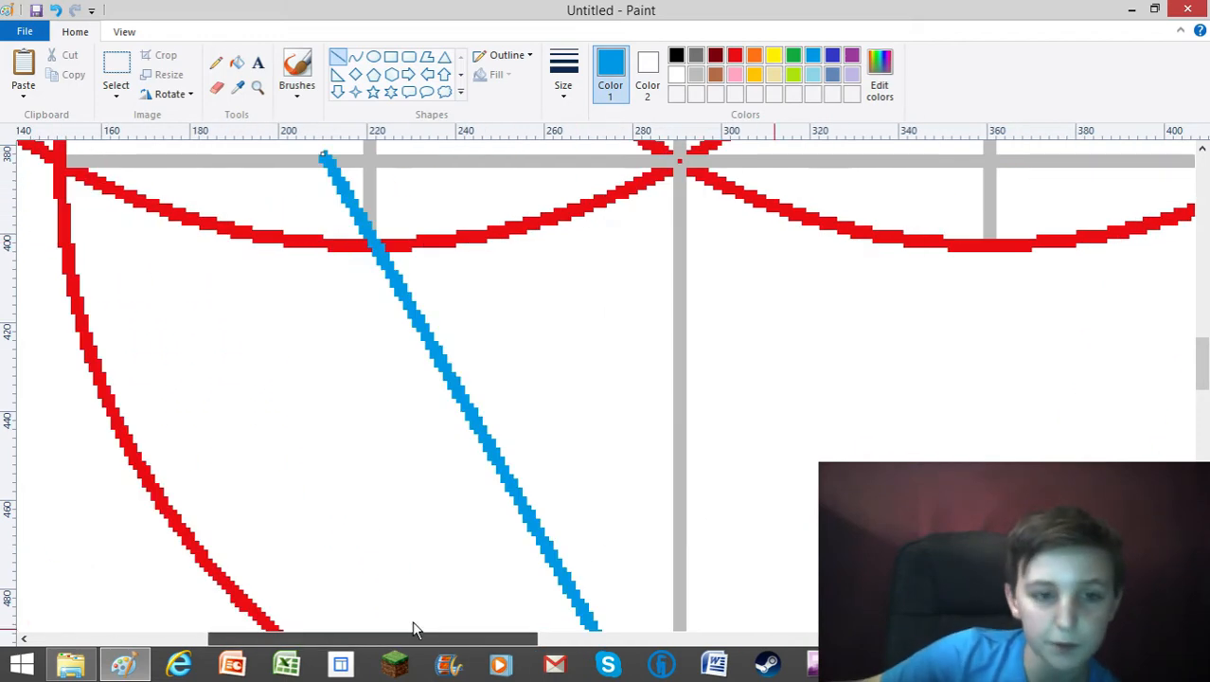
# - Pull the blue line's upper end further up into the overlap of the two upper circles, to about 238, 284 px
pyautogui.scroll(4, 413, 395)
pyautogui.moveTo(326, 396); pyautogui.dragTo(346, 257)
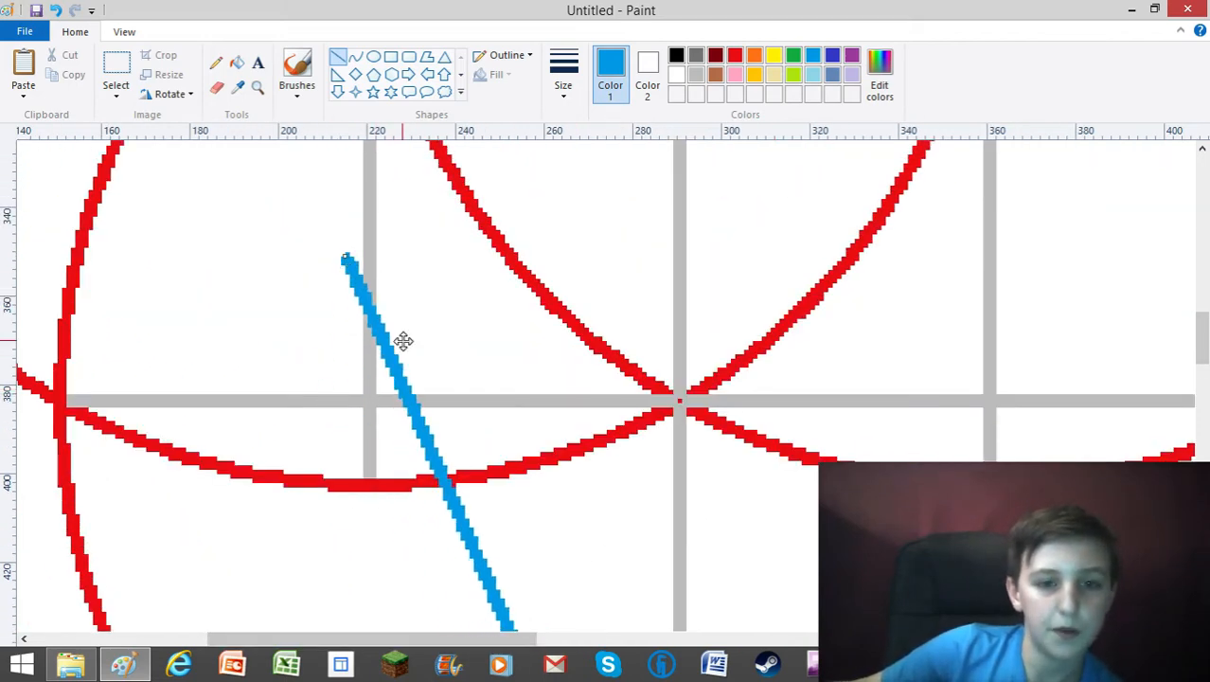
pyautogui.scroll(4, 463, 421)
pyautogui.moveTo(343, 494); pyautogui.dragTo(453, 207)
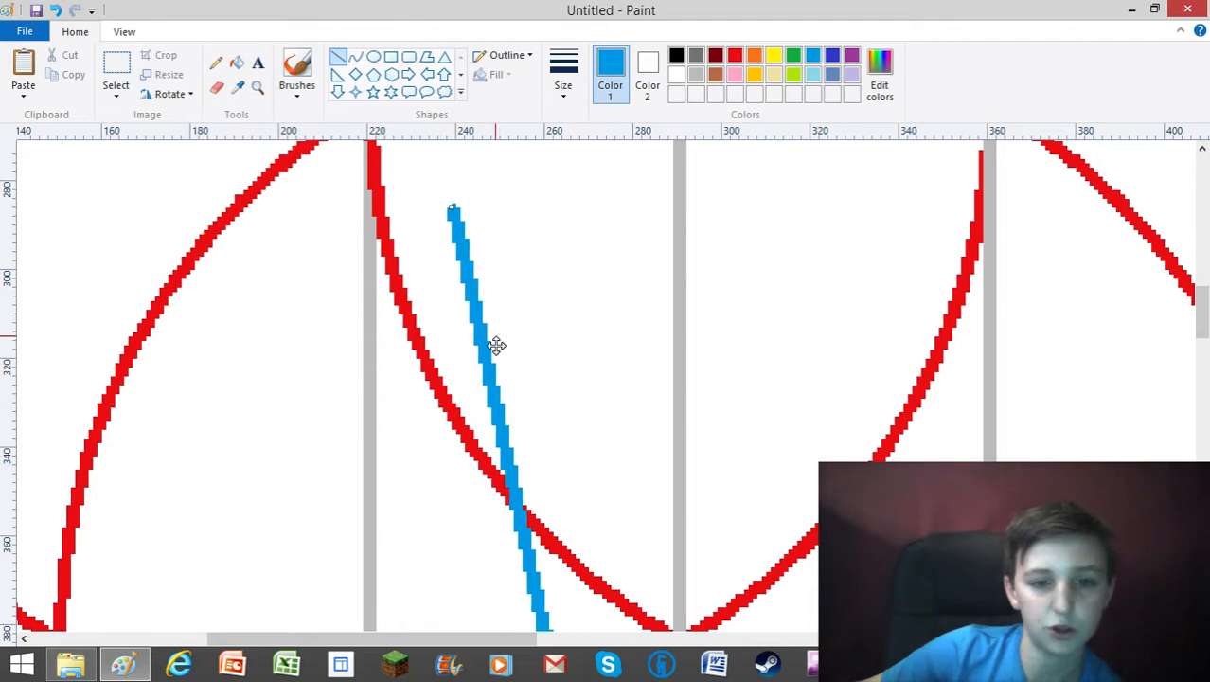
pyautogui.scroll(-14, 495, 343)
pyautogui.scroll(15, 655, 454)
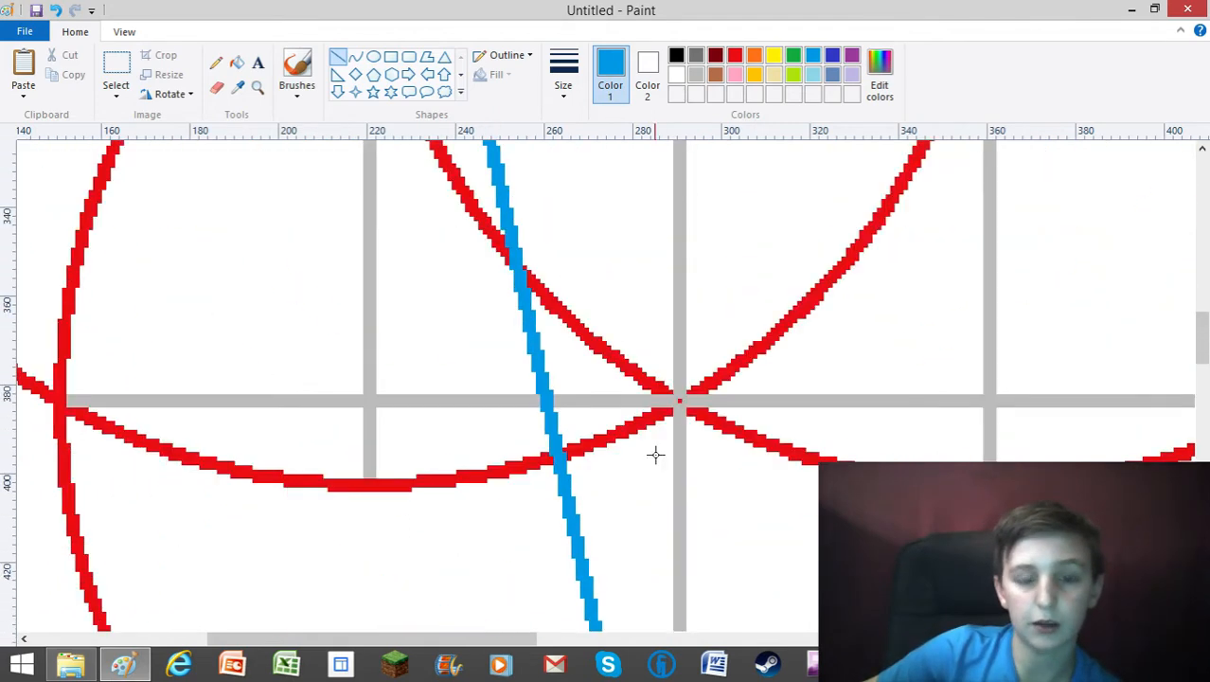
pyautogui.scroll(-12, 634, 434)
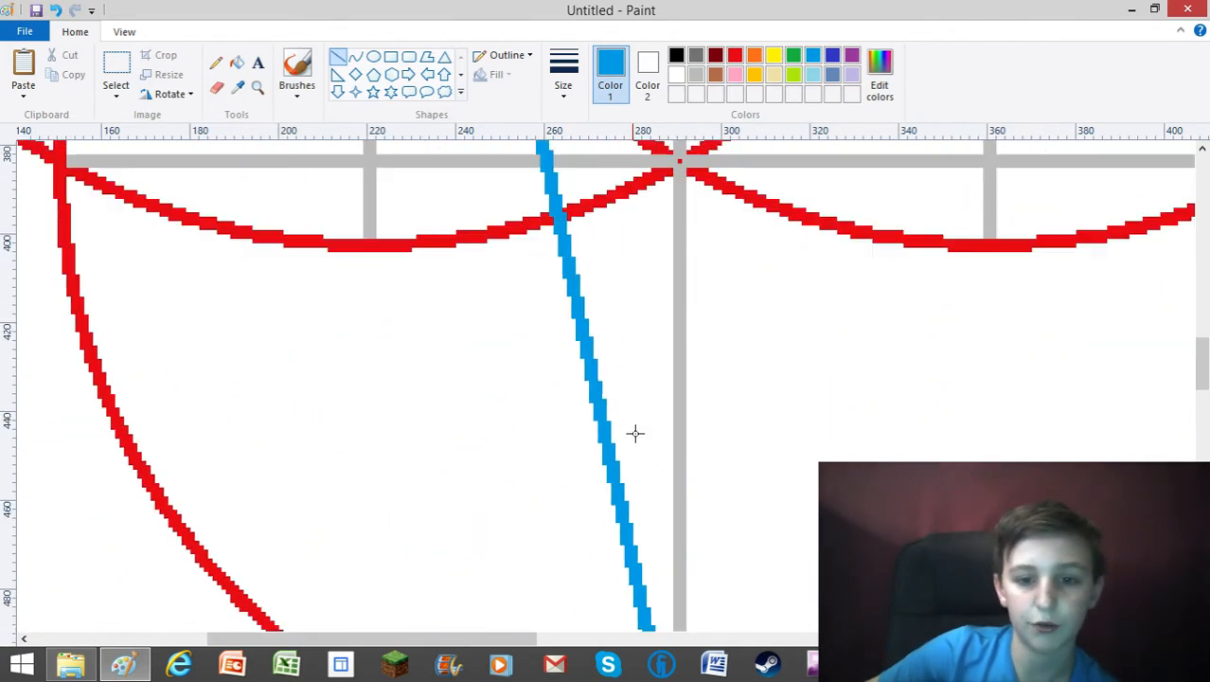
pyautogui.scroll(12, 634, 434)
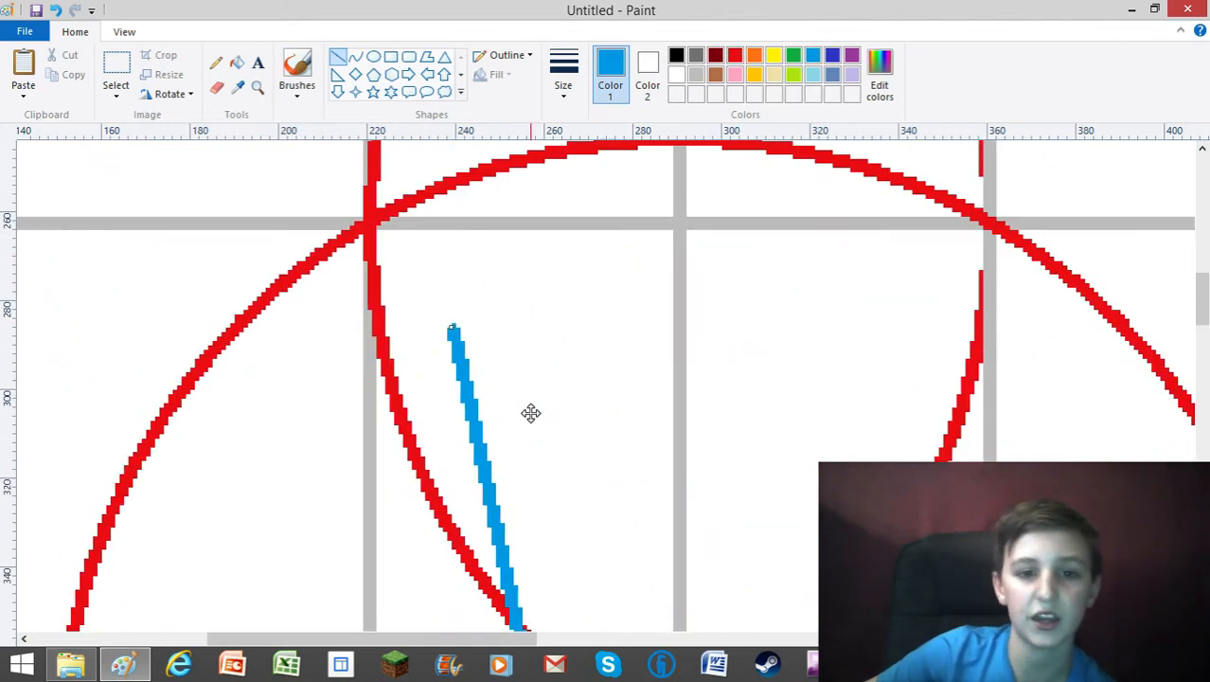
# - Extend the blue line through the centre of the upper-left circle until it ends on that circle's upper arc
pyautogui.moveTo(460, 347); pyautogui.dragTo(336, 90)
pyautogui.scroll(9, 379, 294)
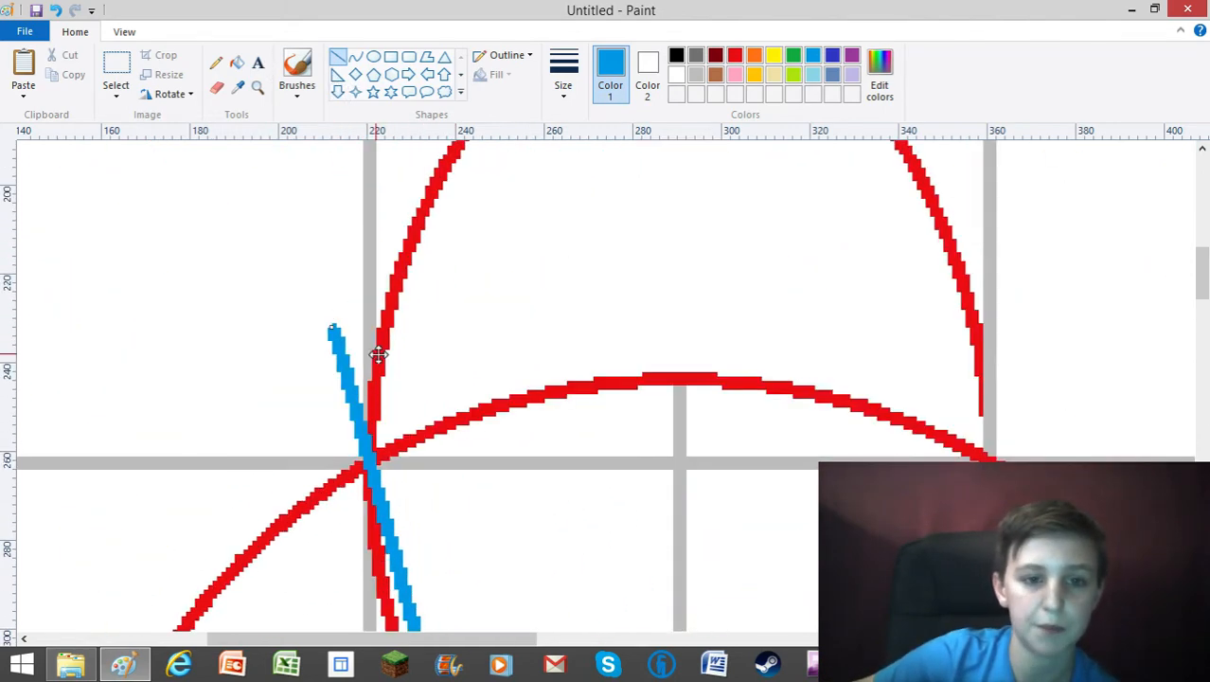
pyautogui.moveTo(334, 572); pyautogui.dragTo(225, 145)
pyautogui.scroll(6, 297, 380)
pyautogui.moveTo(226, 508); pyautogui.dragTo(208, 462)
pyautogui.scroll(-10, 459, 431)
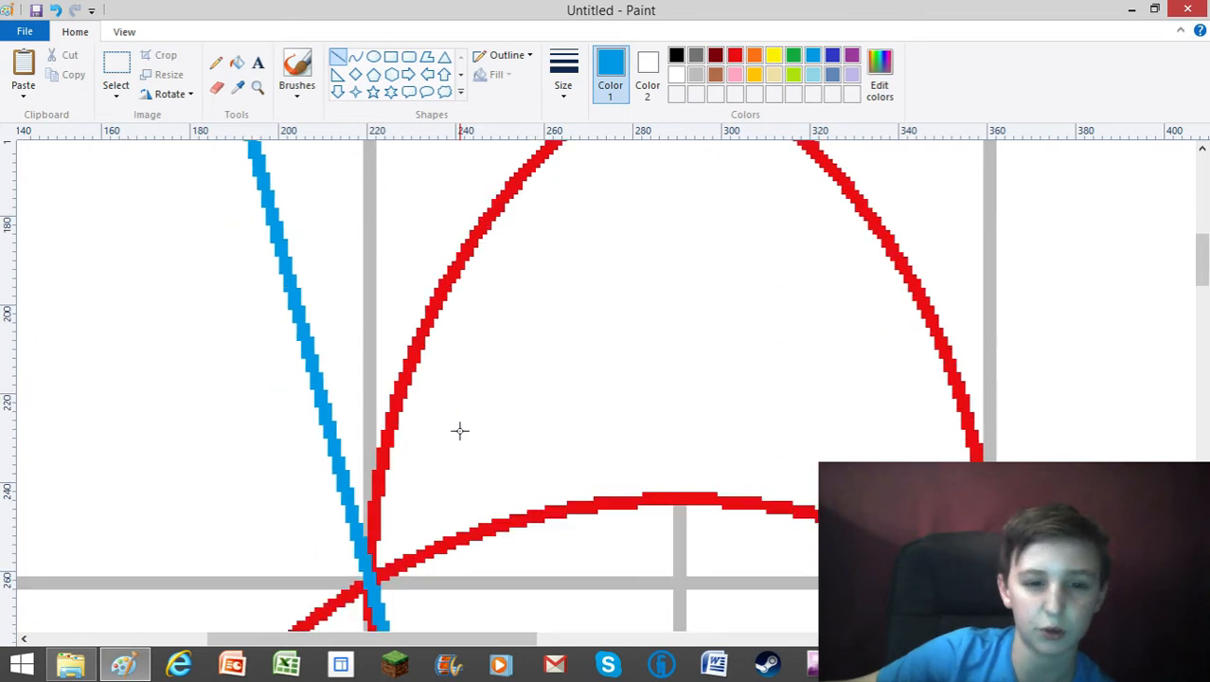
pyautogui.scroll(-2, 460, 431)
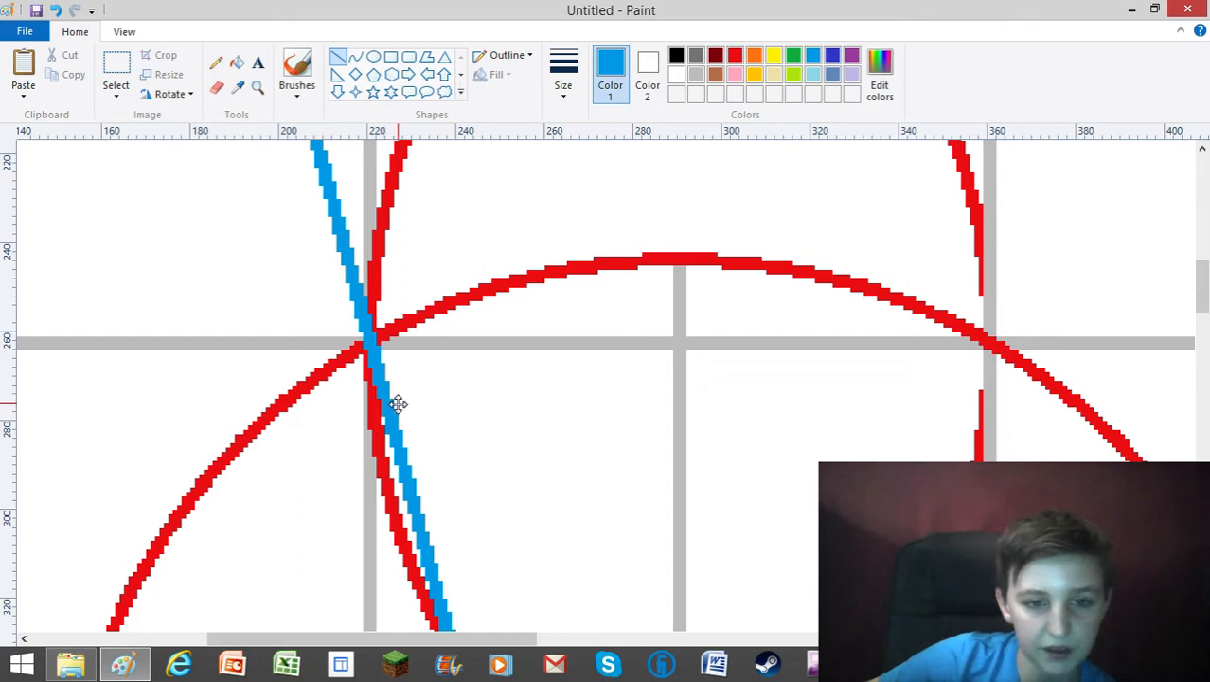
pyautogui.scroll(10, 397, 404)
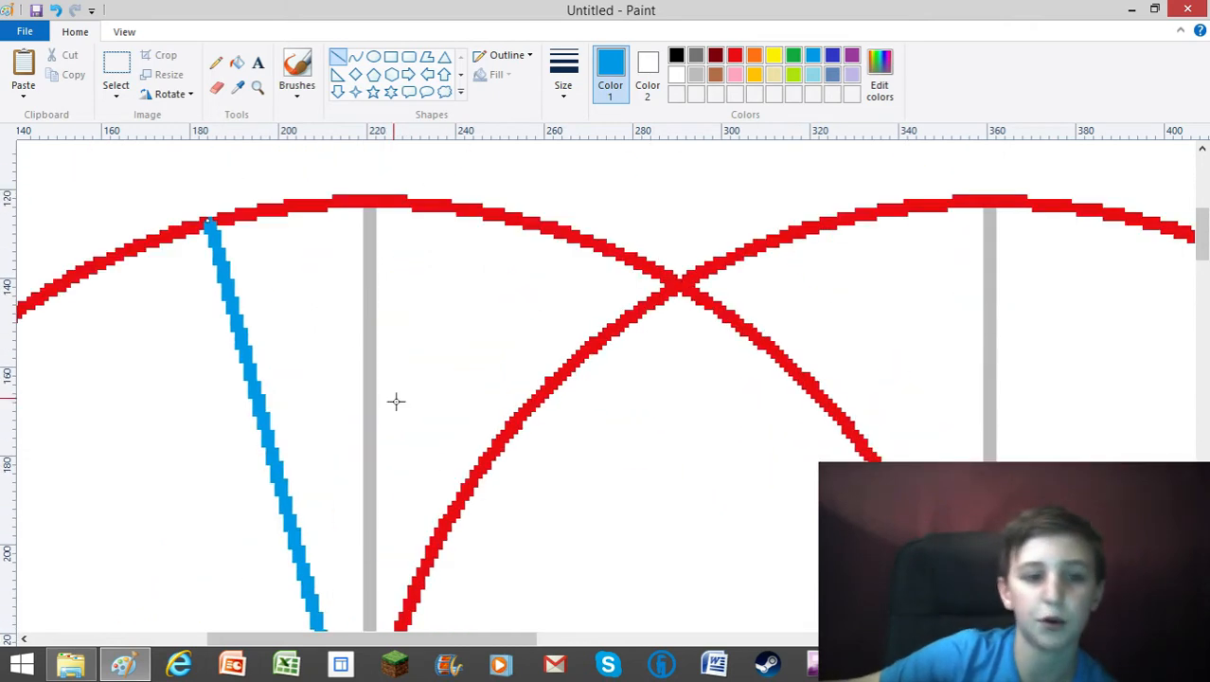
# - Fine-tune the blue line's upper end on the upper-left circle's arc so the line passes exactly through that circle's centre
pyautogui.moveTo(205, 352); pyautogui.dragTo(202, 343)
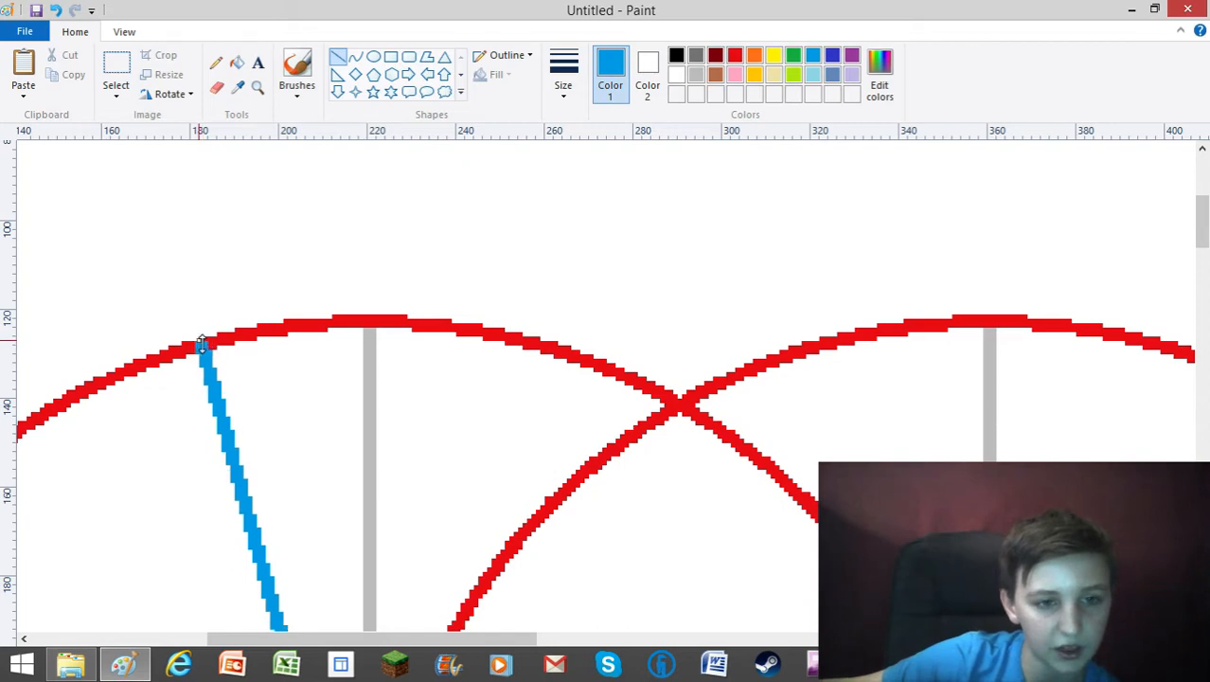
pyautogui.scroll(-8, 282, 372)
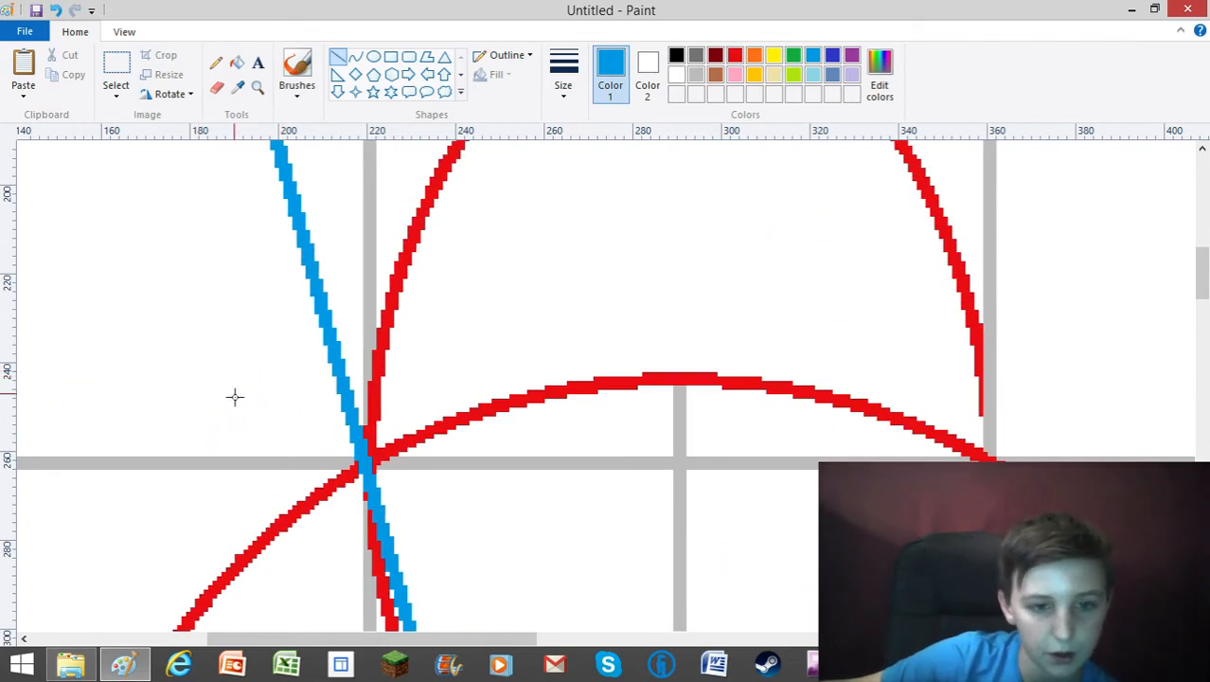
pyautogui.scroll(8, 235, 397)
pyautogui.moveTo(202, 341); pyautogui.dragTo(203, 337)
pyautogui.scroll(-9, 404, 386)
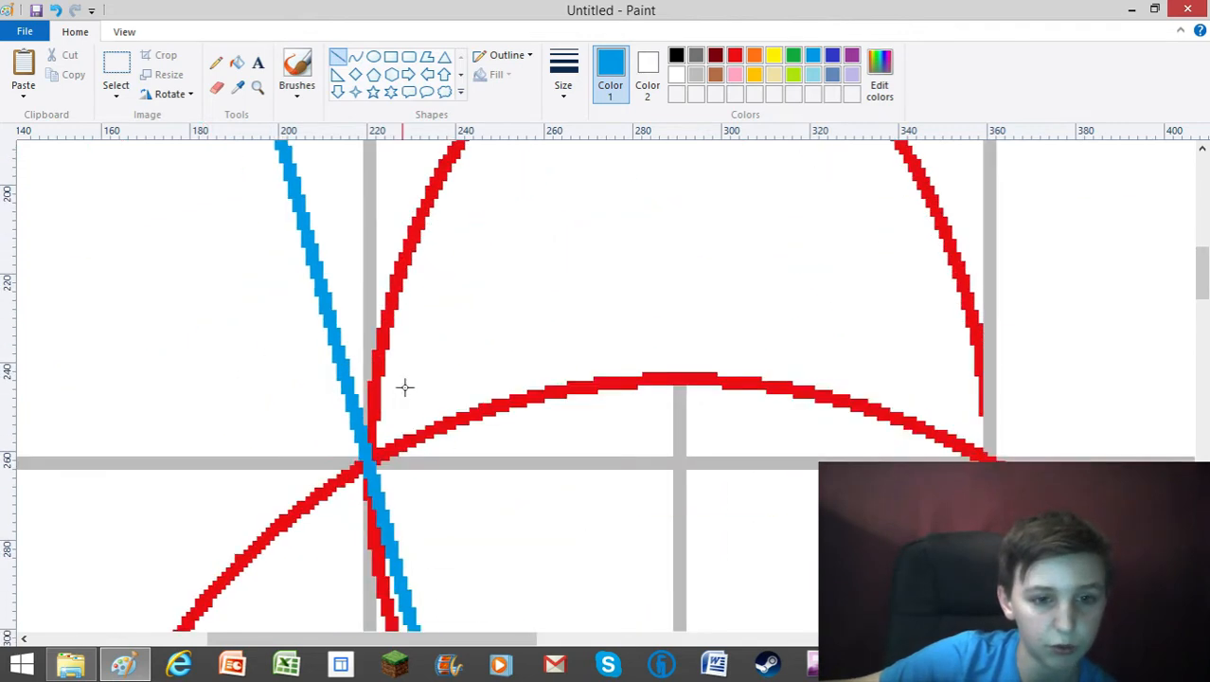
pyautogui.scroll(9, 404, 386)
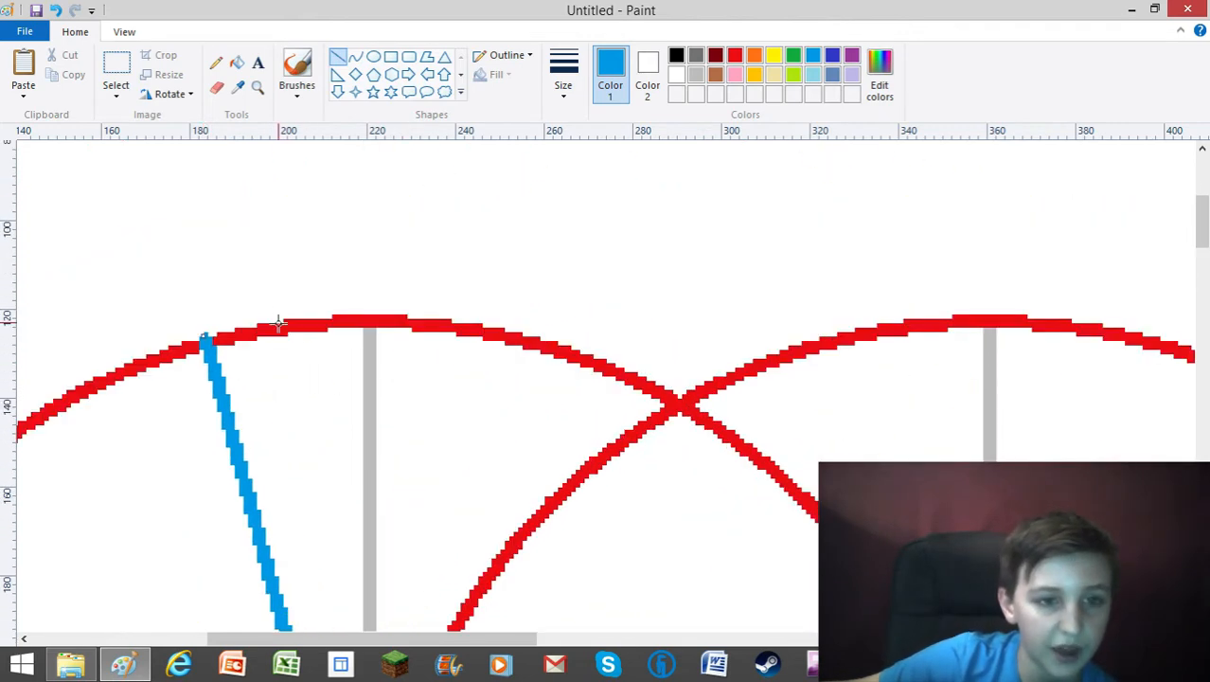
# - Review the blue line across all three circles and examine its upper end on the upper-left circle
pyautogui.click(258, 88)
pyautogui.rightClick(367, 262)
pyautogui.rightClick(359, 265)
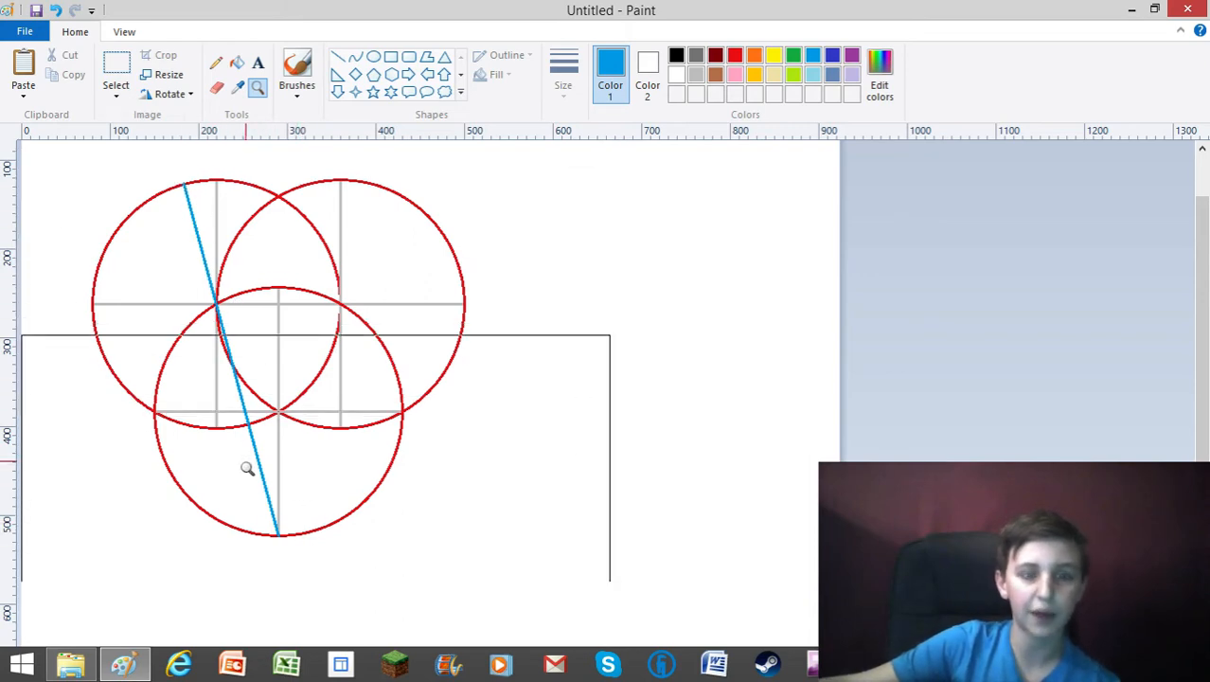
pyautogui.click(193, 189)
pyautogui.click(348, 383)
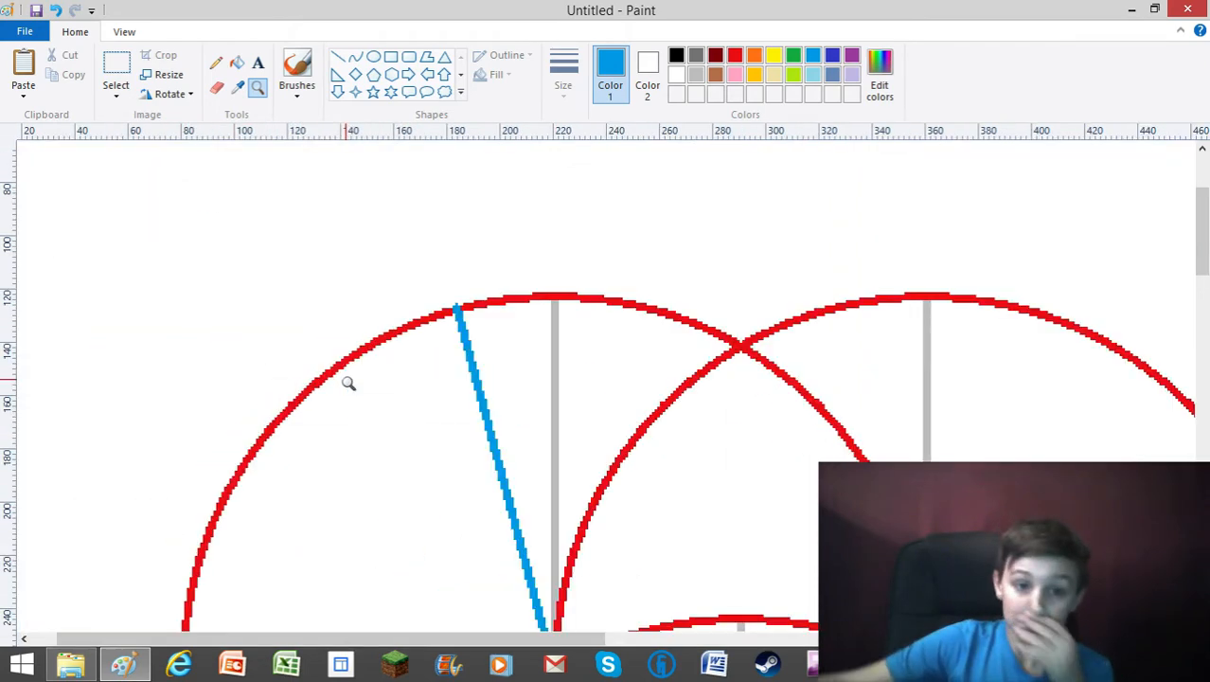
pyautogui.click(349, 382)
pyautogui.click(397, 324)
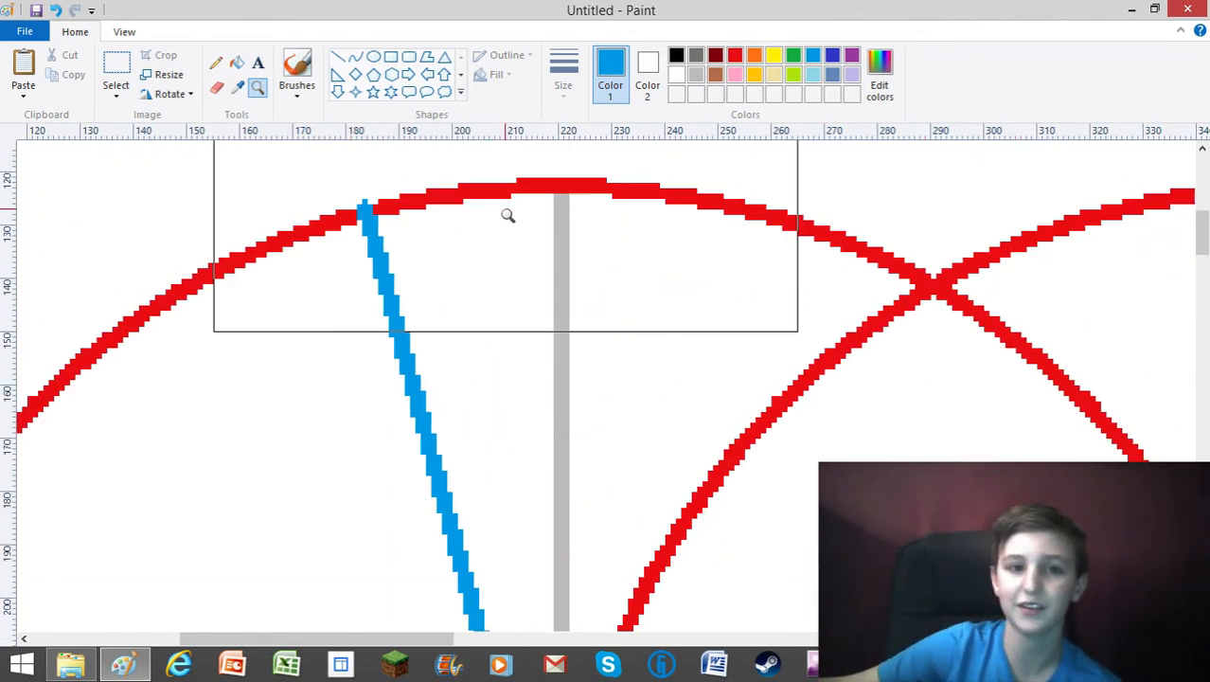
# - Select the whole figure with a rectangular selection and move it about 160 px right and 200 px down on the canvas
pyautogui.rightClick(507, 216)
pyautogui.rightClick(466, 313)
pyautogui.rightClick(466, 312)
pyautogui.rightClick(466, 312)
pyautogui.rightClick(466, 313)
pyautogui.rightClick(466, 311)
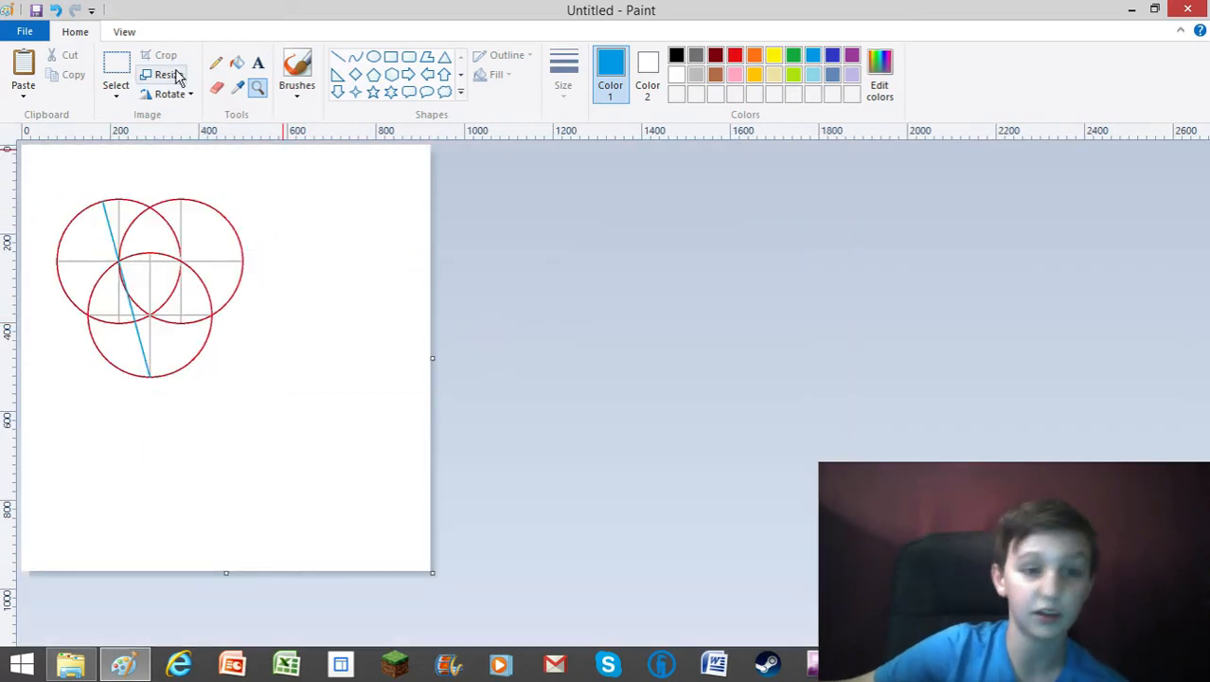
pyautogui.click(116, 68)
pyautogui.moveTo(348, 446); pyautogui.dragTo(17, 142)
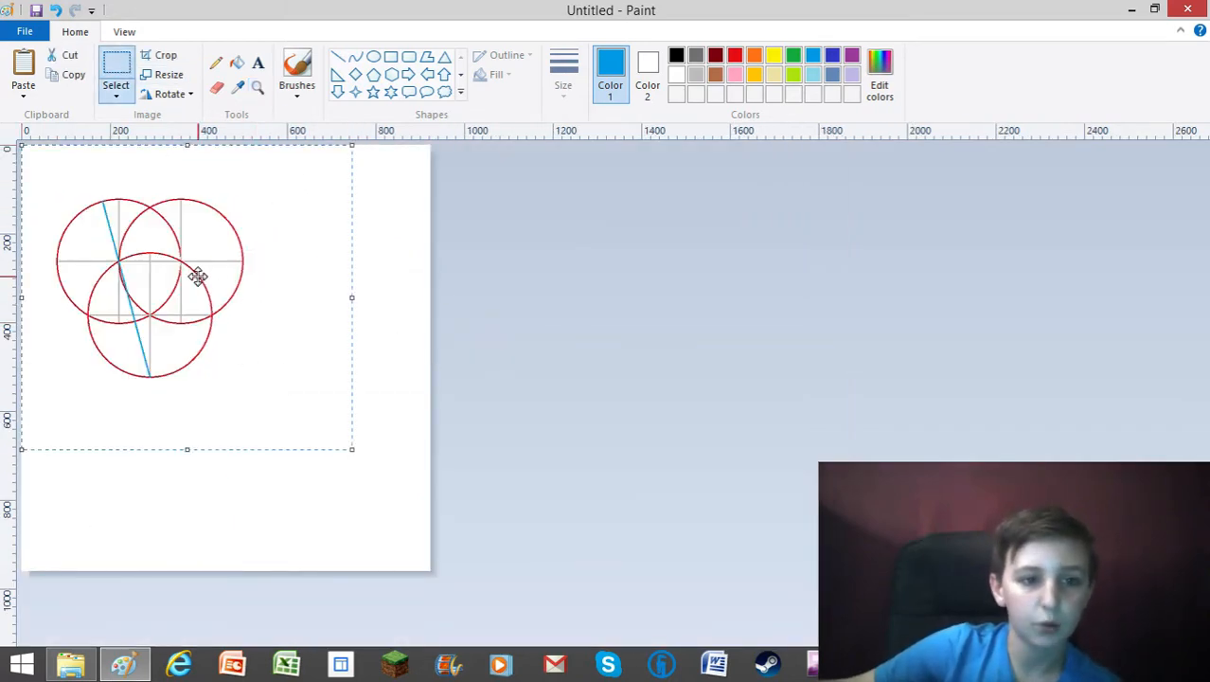
pyautogui.moveTo(197, 276)
pyautogui.mouseDown()
pyautogui.moveTo(282, 378)
pyautogui.moveTo(265, 367)
pyautogui.mouseUp()
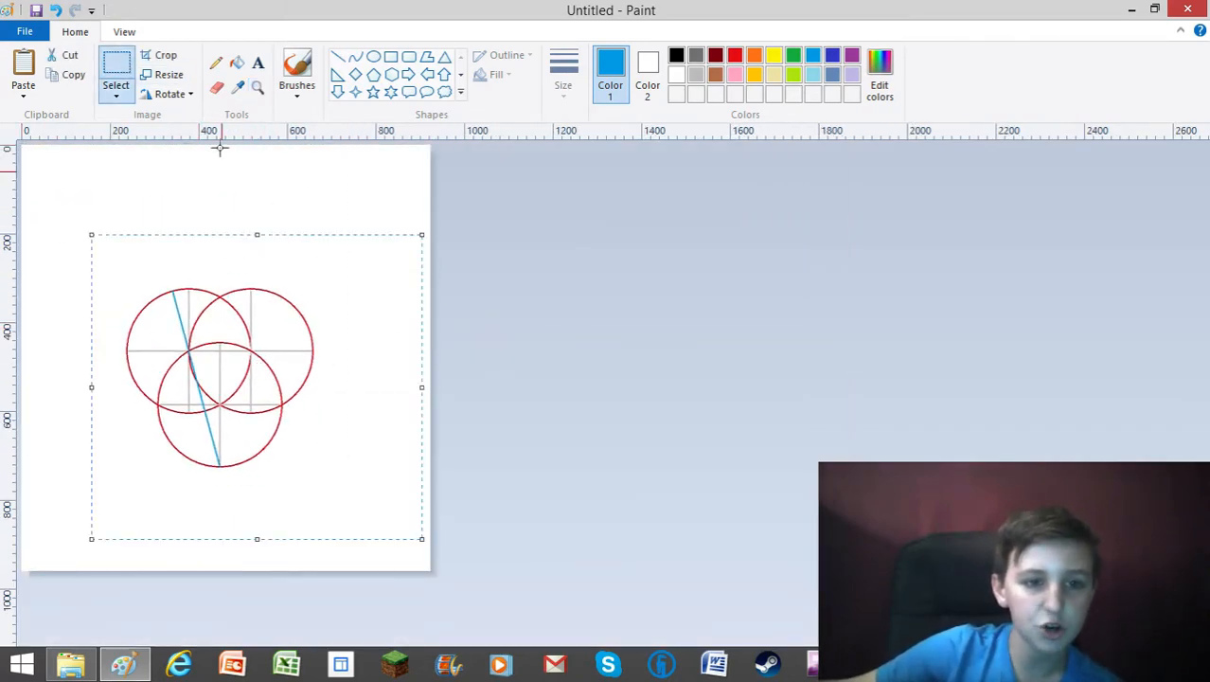
# - Draw a blue line from the upper end of the long blue line to the upper intersection of the two upper circles
pyautogui.click(255, 90)
pyautogui.click(251, 386)
pyautogui.click(615, 297)
pyautogui.click(684, 397)
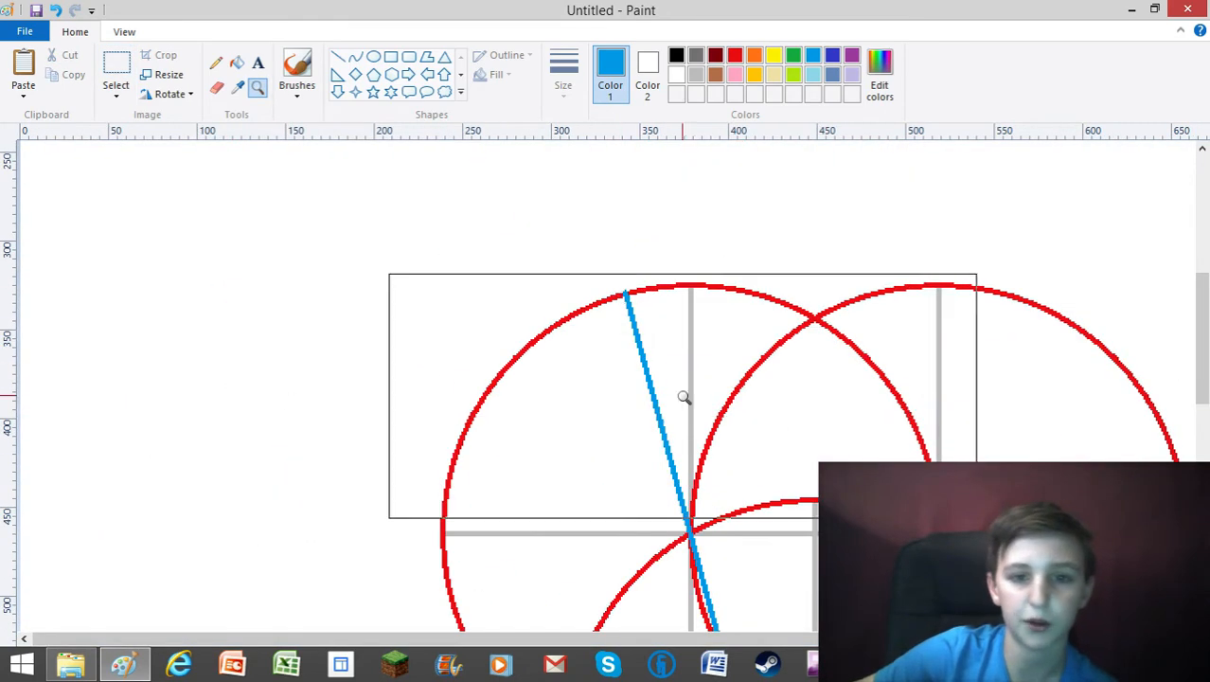
pyautogui.click(523, 313)
pyautogui.scroll(1, 523, 312)
pyautogui.click(460, 366)
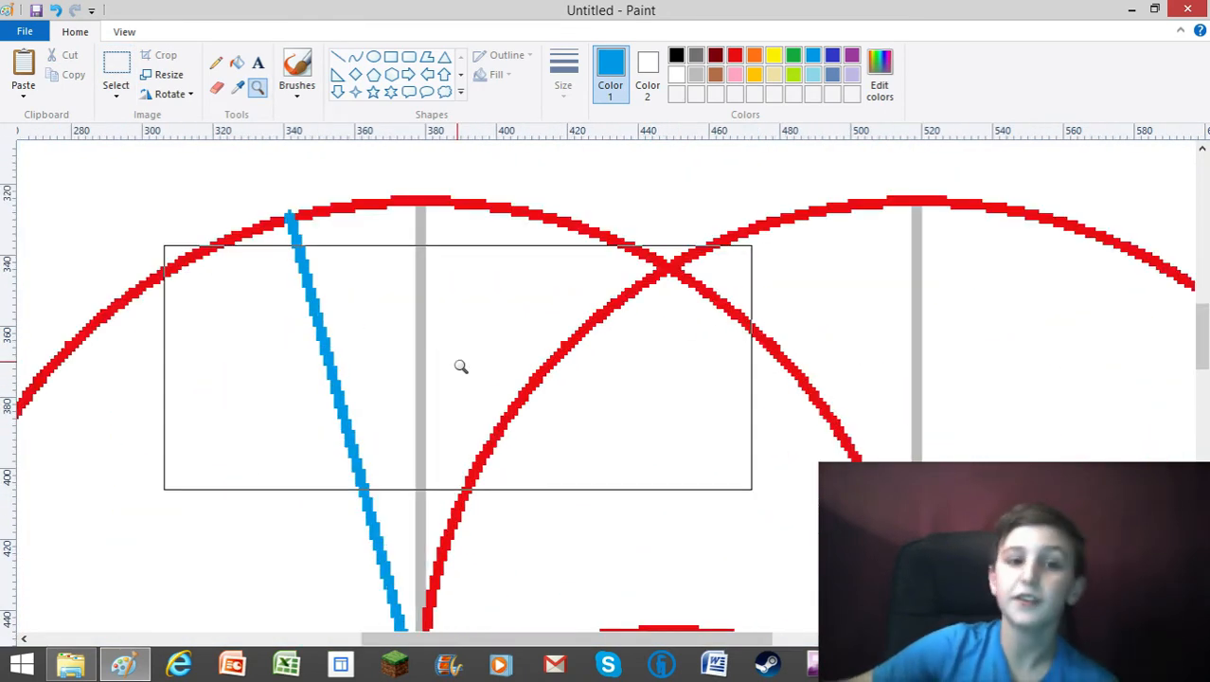
pyautogui.scroll(1, 265, 303)
pyautogui.scroll(-1, 331, 305)
pyautogui.scroll(1, 342, 300)
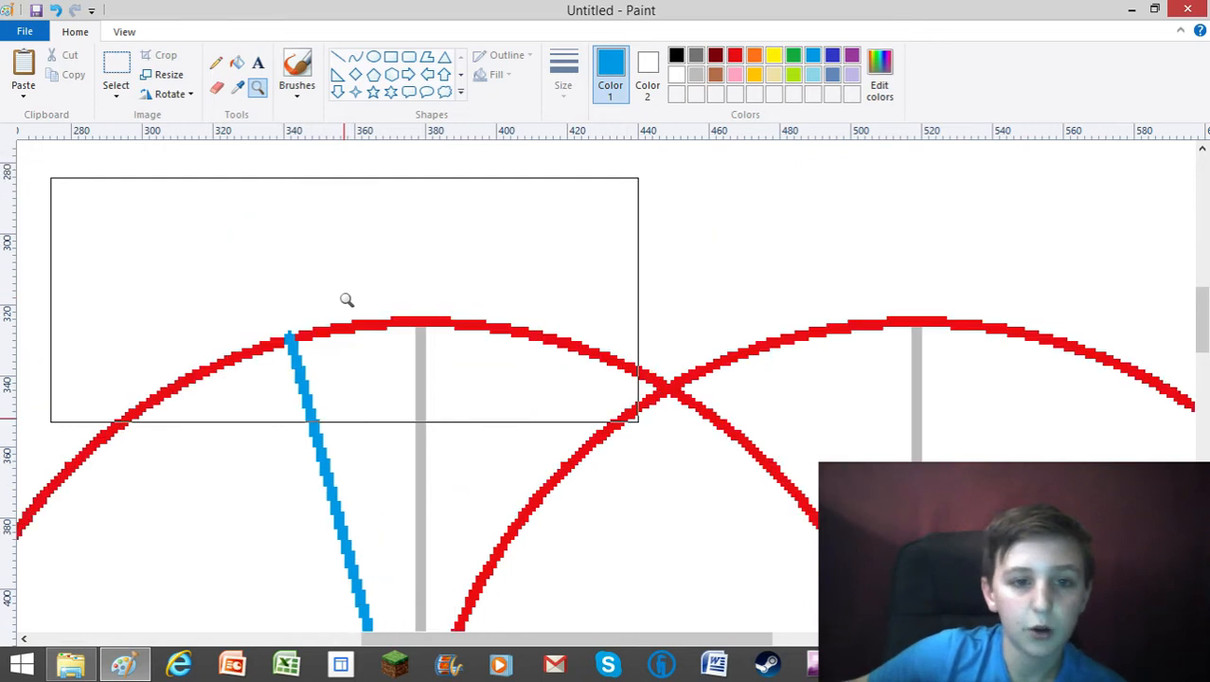
pyautogui.click(339, 57)
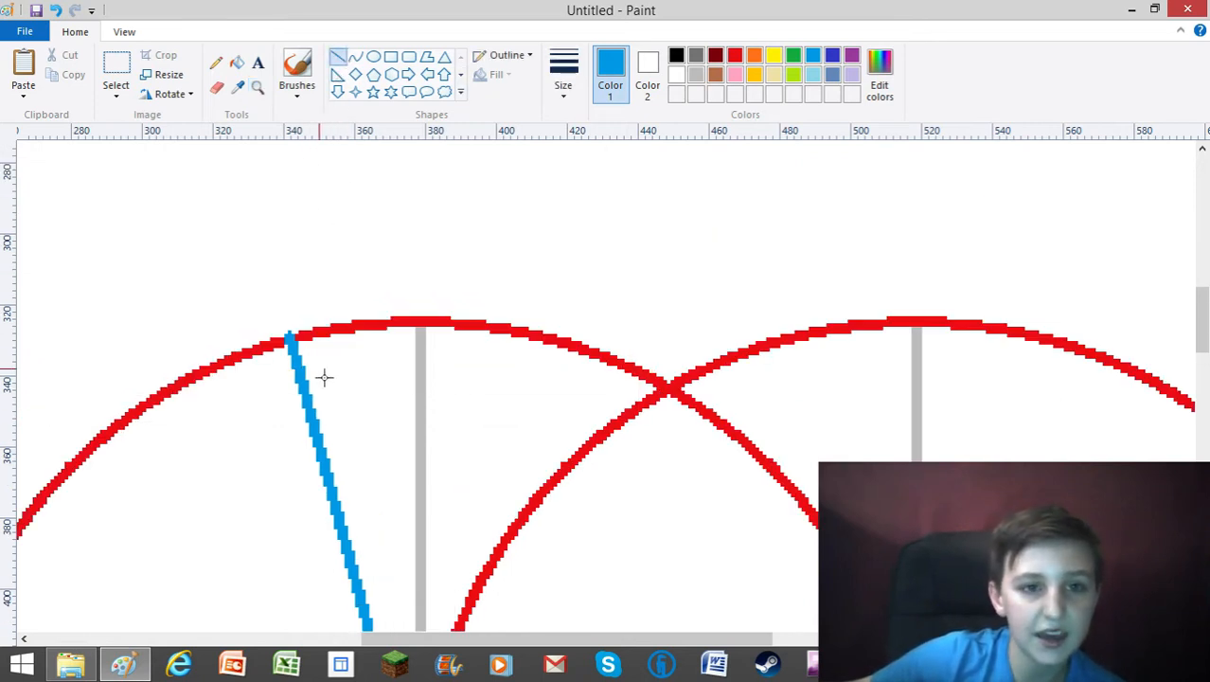
pyautogui.moveTo(290, 335); pyautogui.dragTo(670, 386)
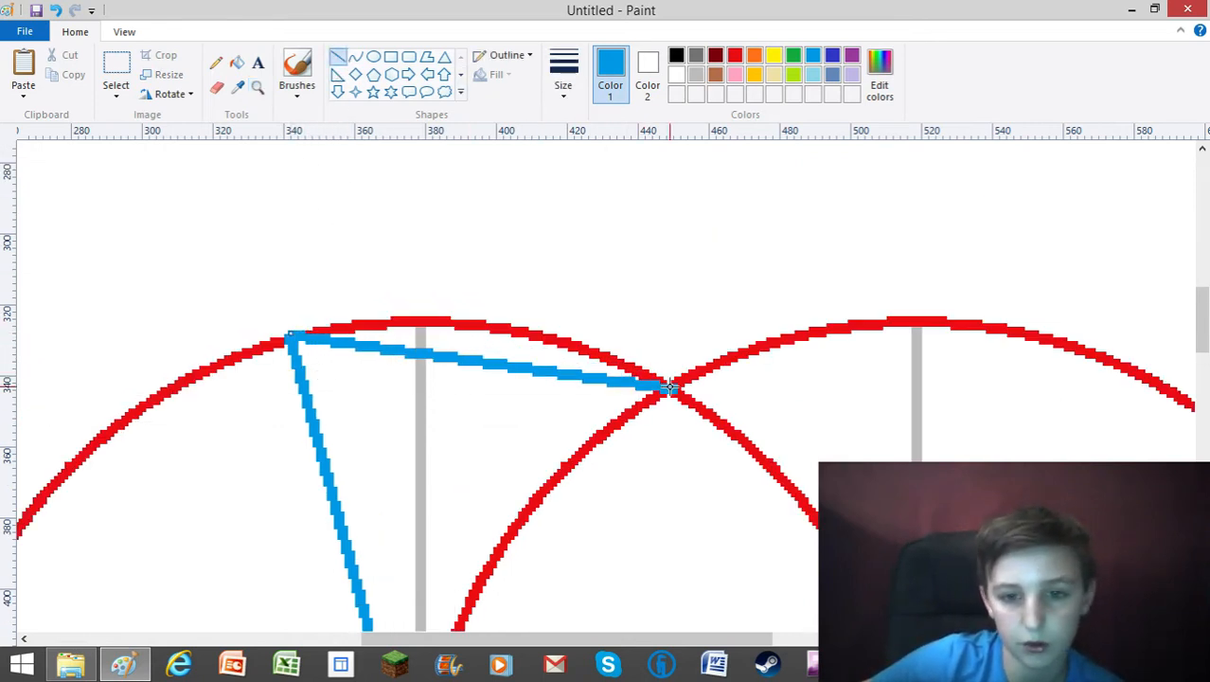
# - Recolour the new line dark grey and adjust its ends onto the blue line's tip and the circles' upper intersection
pyautogui.click(697, 55)
pyautogui.moveTo(291, 329)
pyautogui.mouseDown()
pyautogui.moveTo(326, 341)
pyautogui.moveTo(294, 337)
pyautogui.mouseUp()
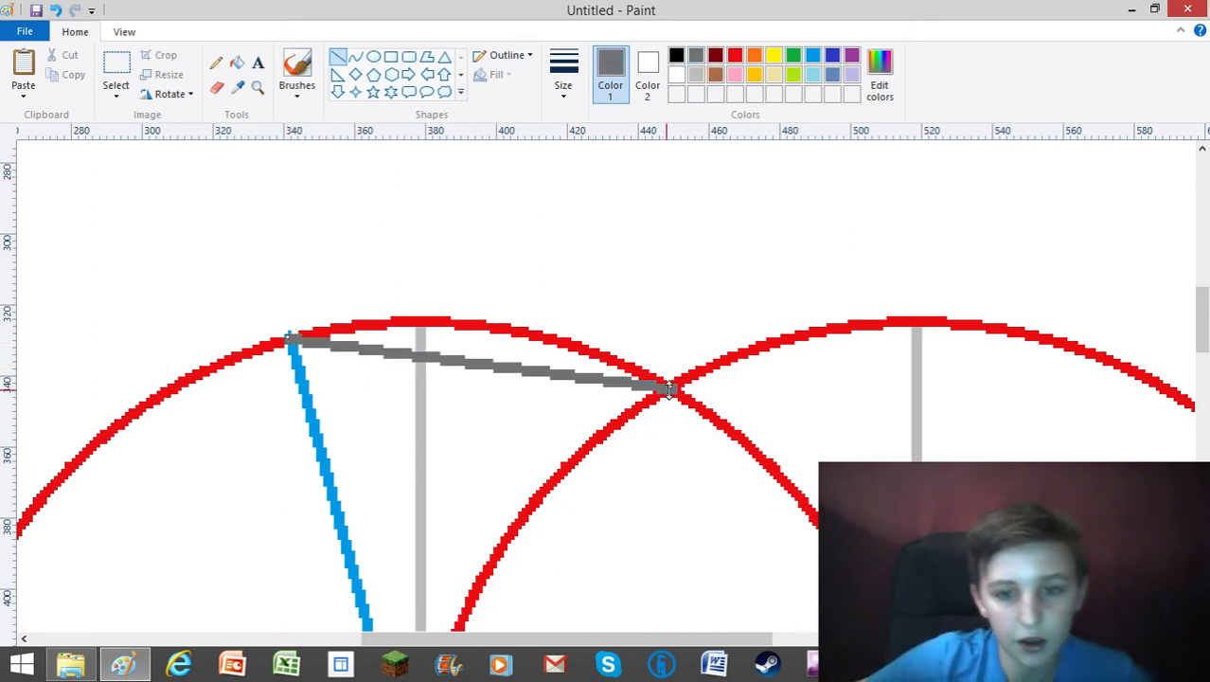
pyautogui.moveTo(668, 386); pyautogui.dragTo(670, 387)
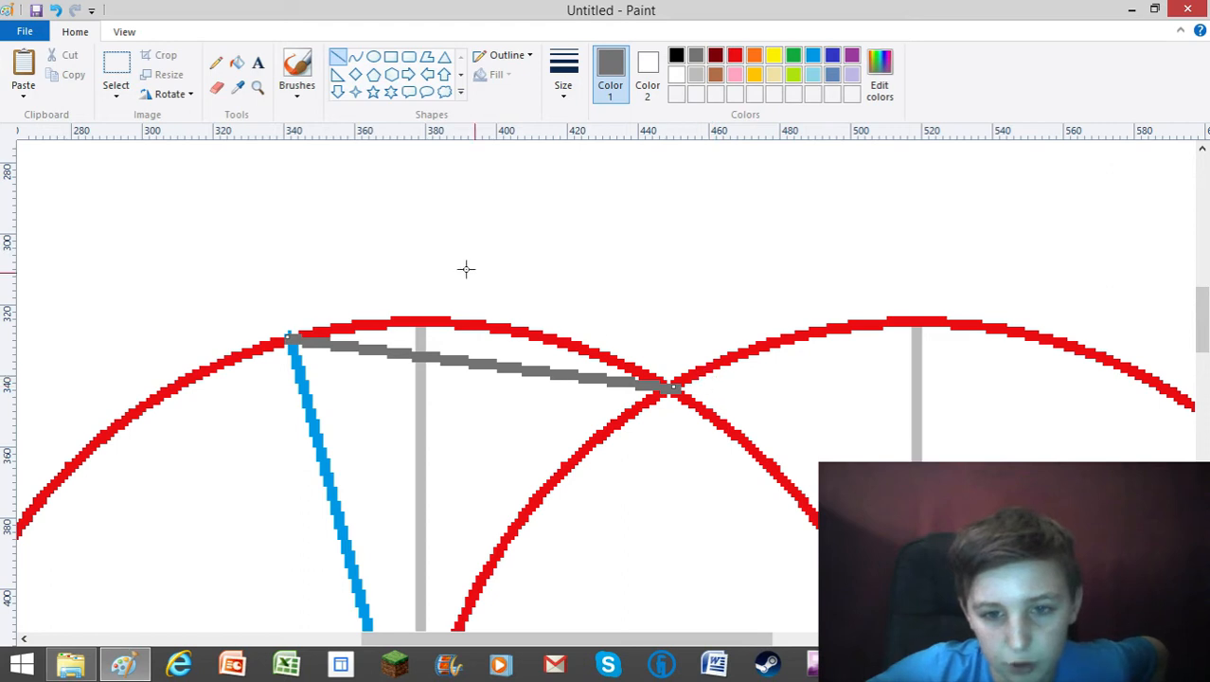
# - Draw another dark grey line over the first, about 110 px long, from the blue line's tip to the circles' upper intersection
pyautogui.click(257, 87)
pyautogui.click(794, 346)
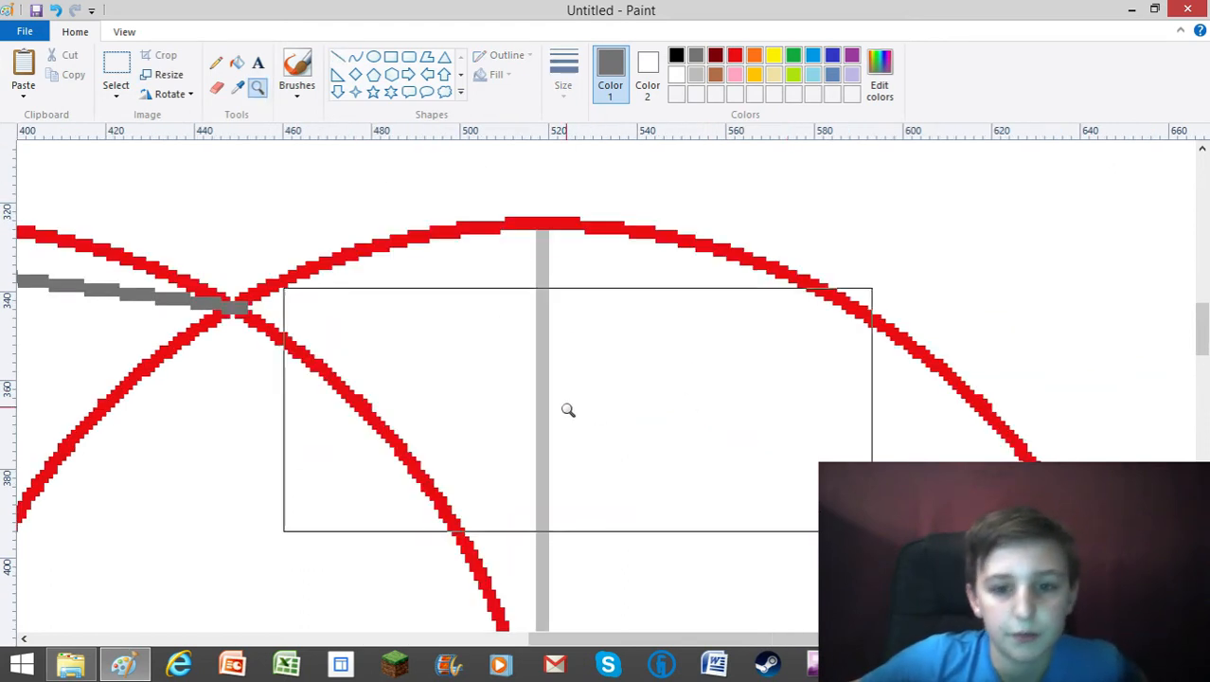
pyautogui.moveTo(743, 640); pyautogui.dragTo(634, 640)
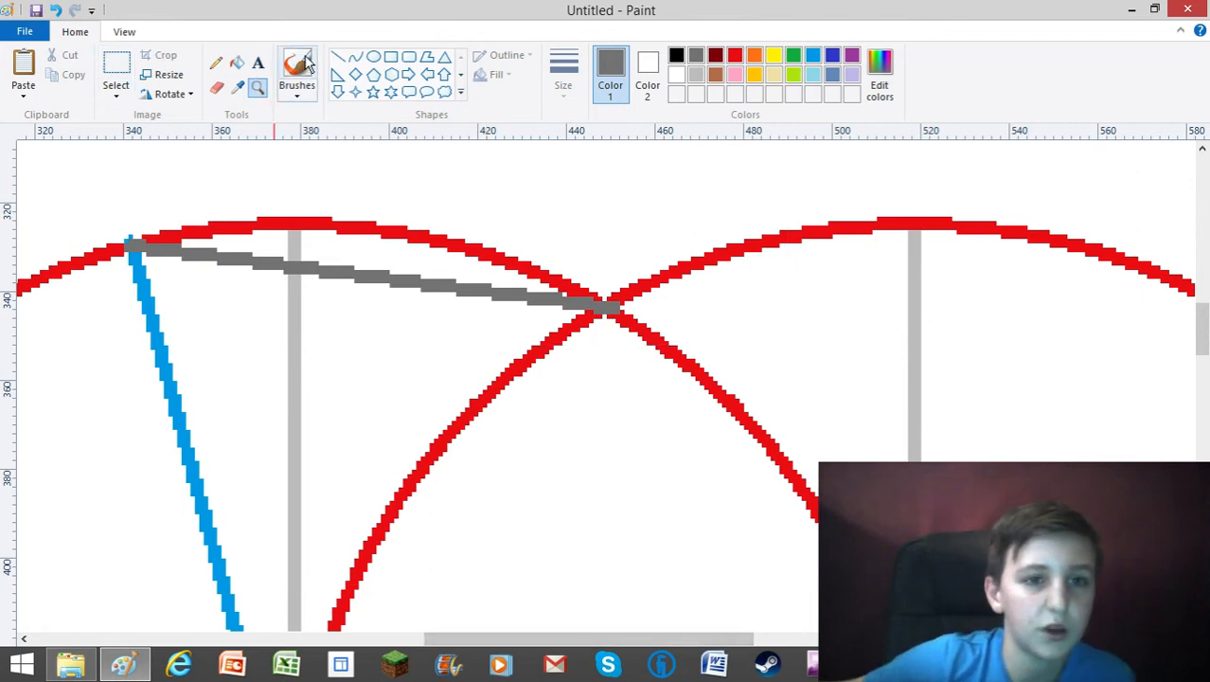
pyautogui.click(338, 57)
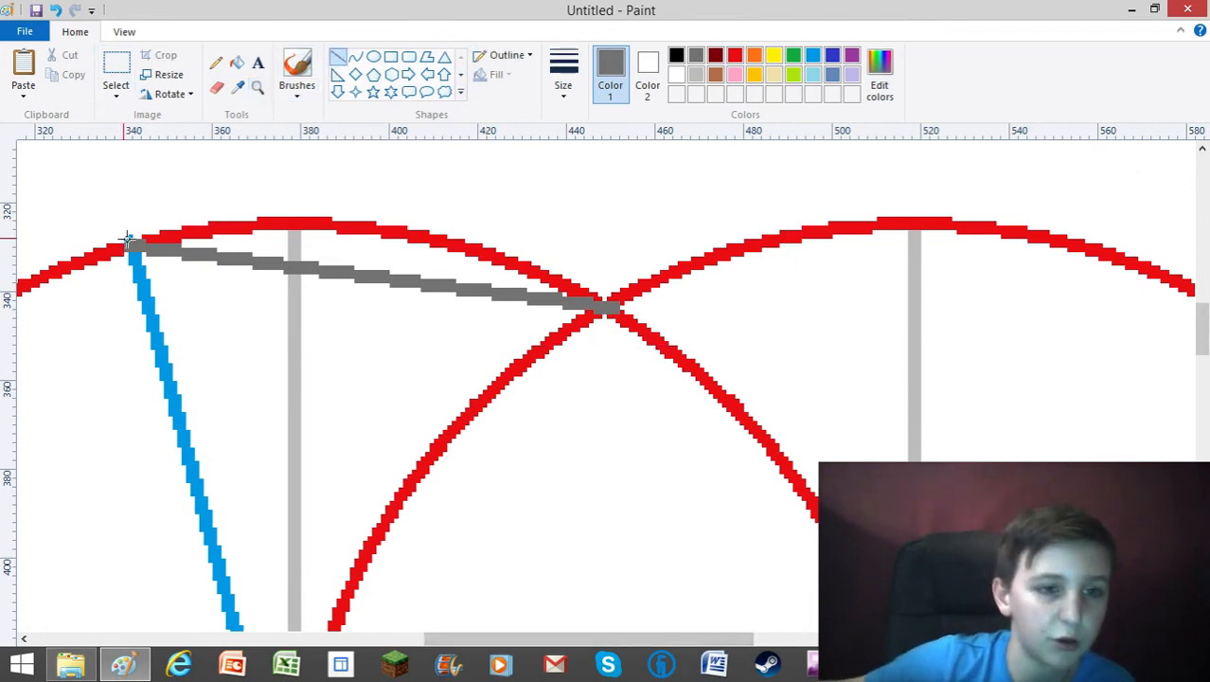
pyautogui.moveTo(130, 243); pyautogui.dragTo(615, 305)
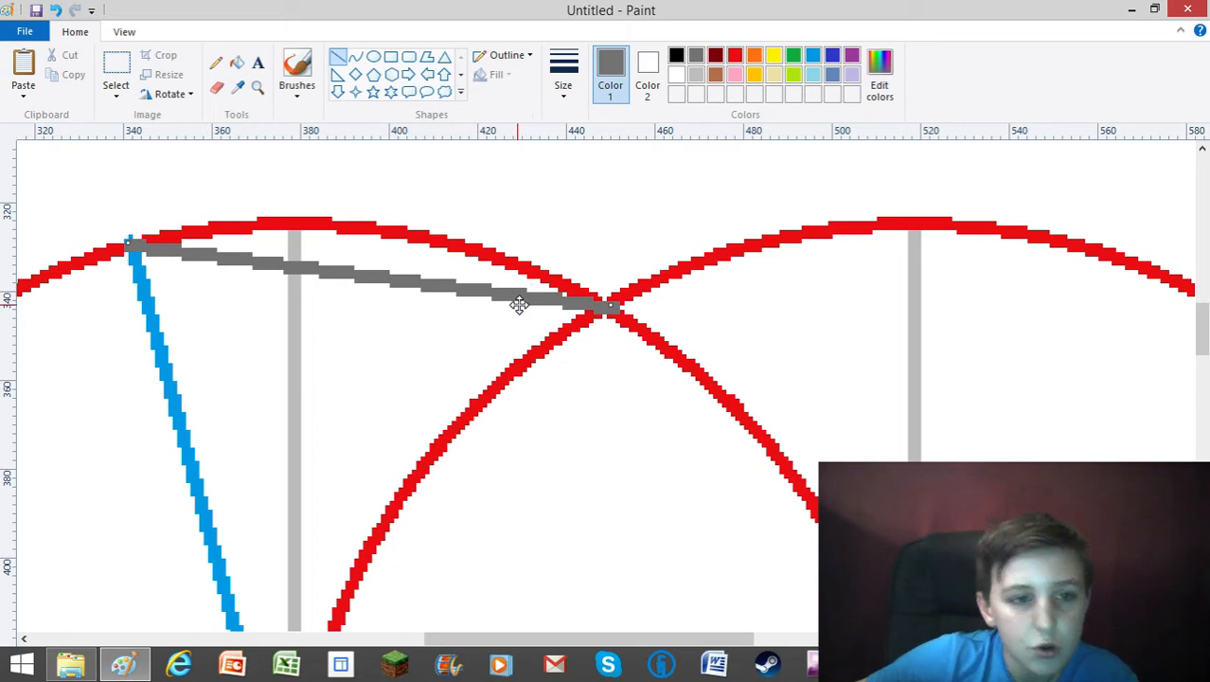
# - Move the second dark grey line off the first, down into the empty overlap area of the two upper circles
pyautogui.moveTo(522, 298); pyautogui.dragTo(518, 333)
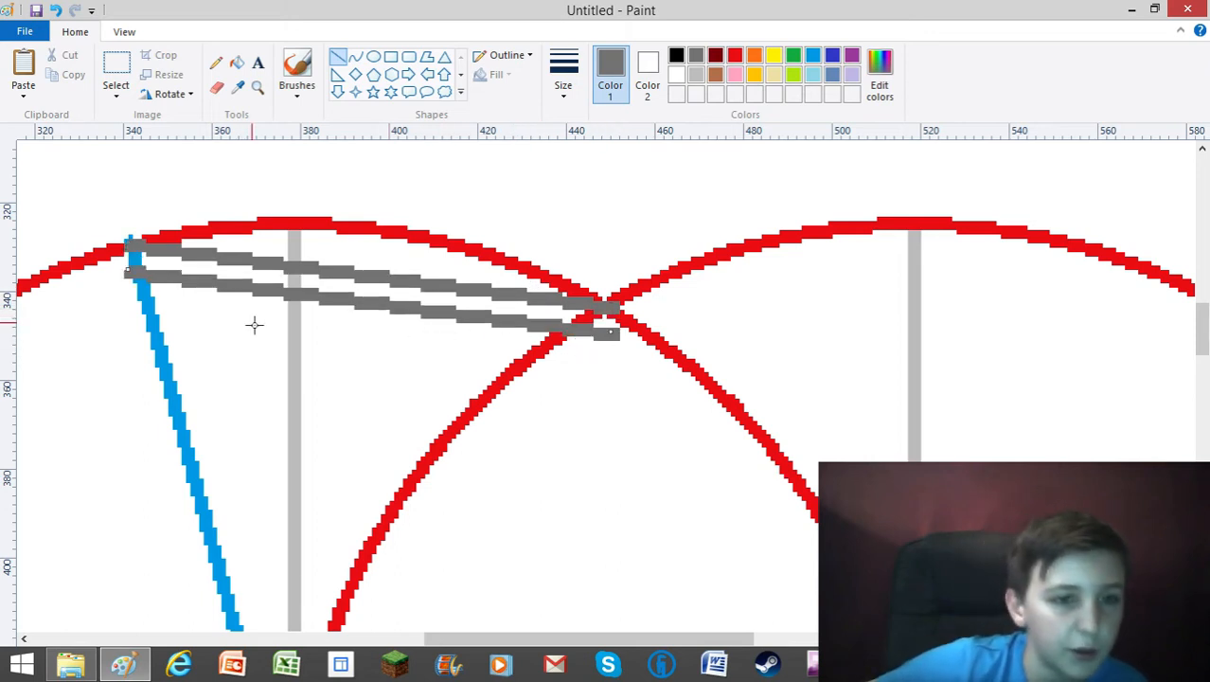
pyautogui.scroll(-5, 322, 210)
pyautogui.scroll(3, 322, 219)
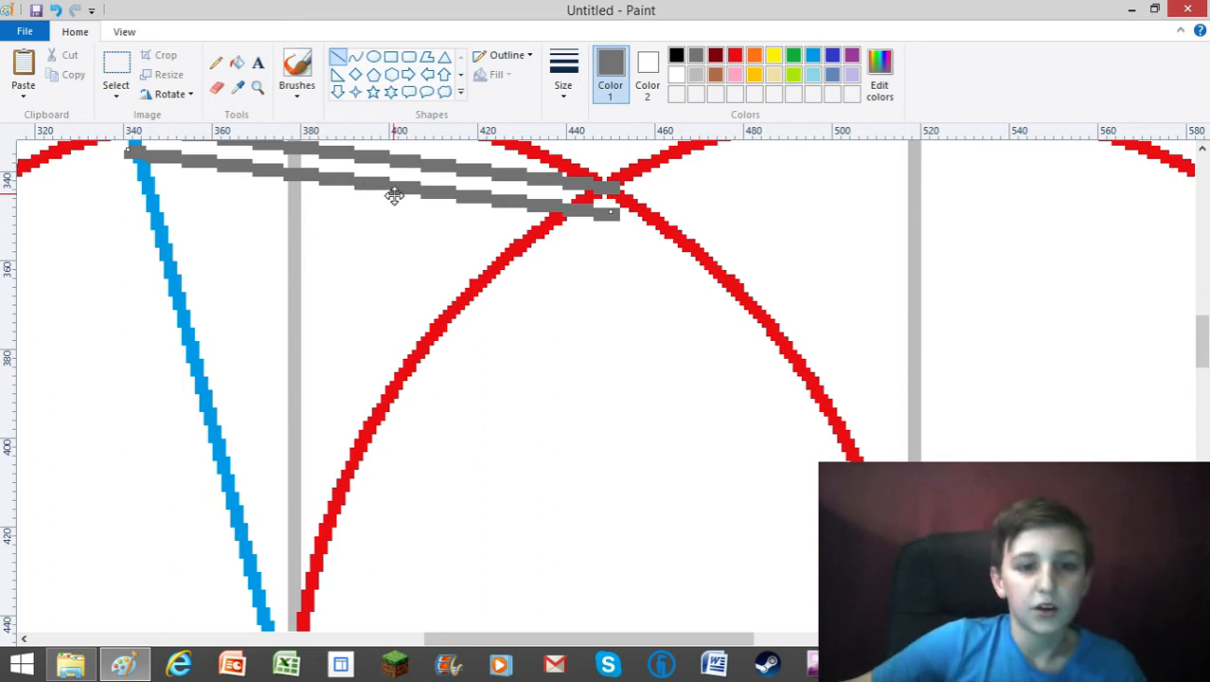
pyautogui.moveTo(395, 195); pyautogui.dragTo(646, 564)
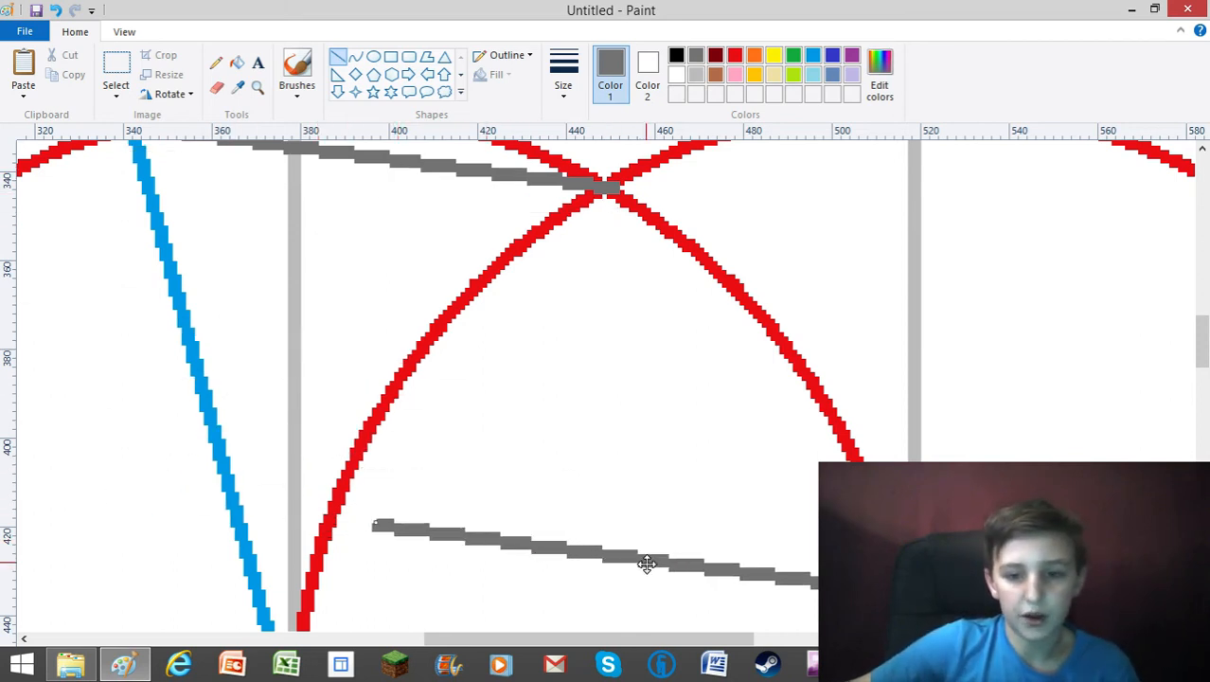
pyautogui.scroll(-3, 651, 544)
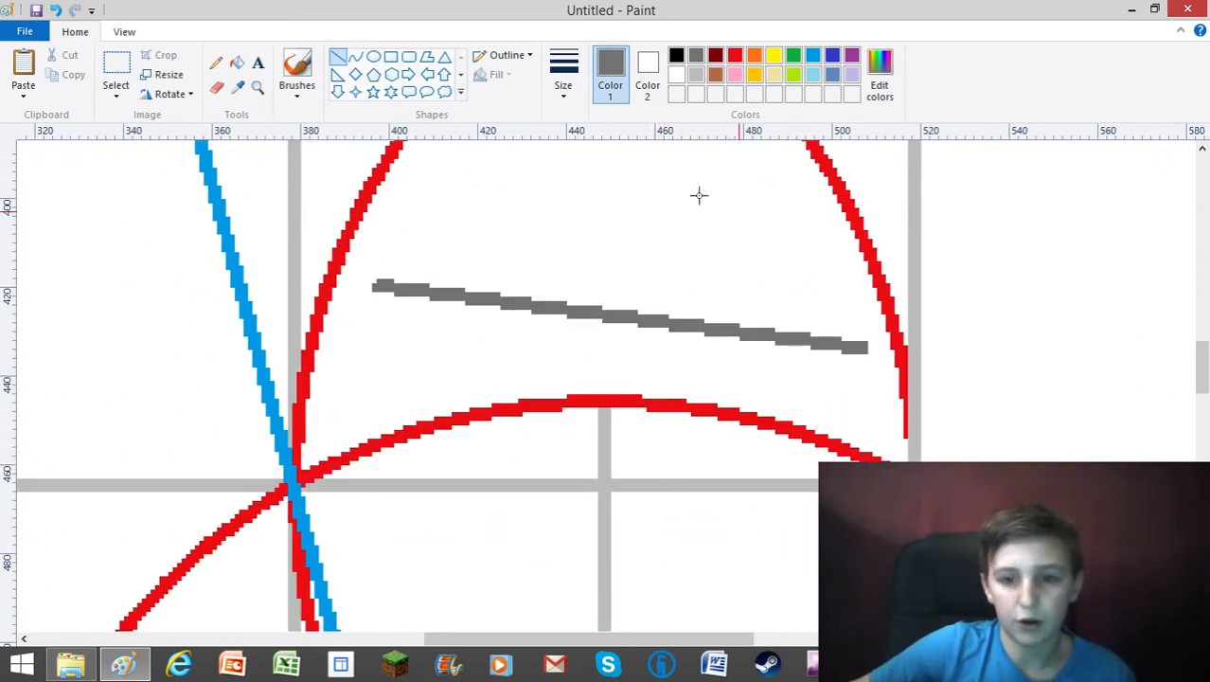
# - Select the loose dark grey line with a rectangular selection, copy it and cut it from the picture
pyautogui.click(116, 95)
pyautogui.click(64, 135)
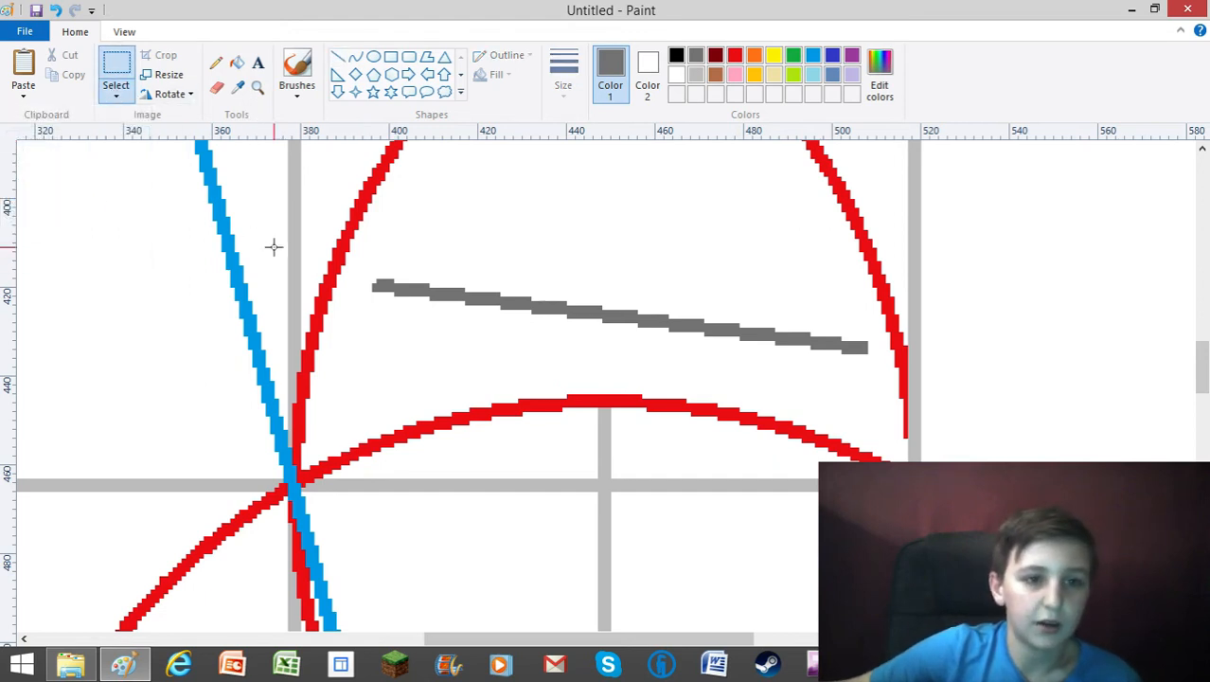
pyautogui.moveTo(362, 251)
pyautogui.mouseDown()
pyautogui.moveTo(824, 394)
pyautogui.moveTo(868, 370)
pyautogui.mouseUp()
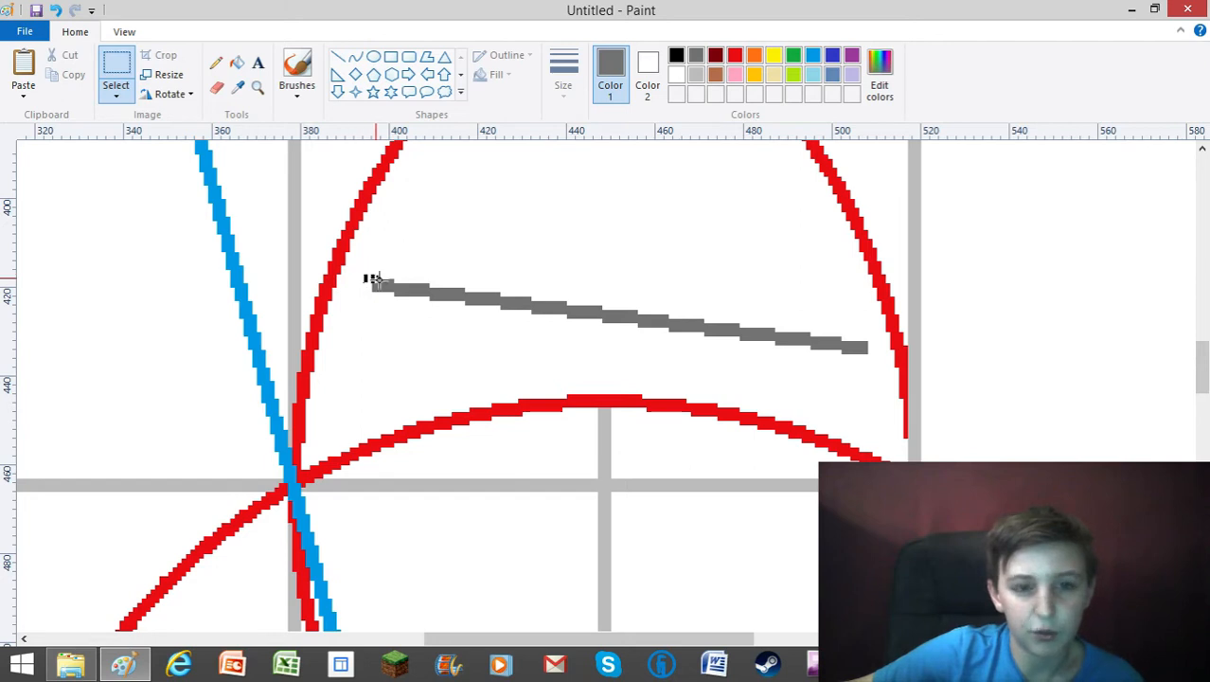
pyautogui.moveTo(363, 275); pyautogui.dragTo(869, 366)
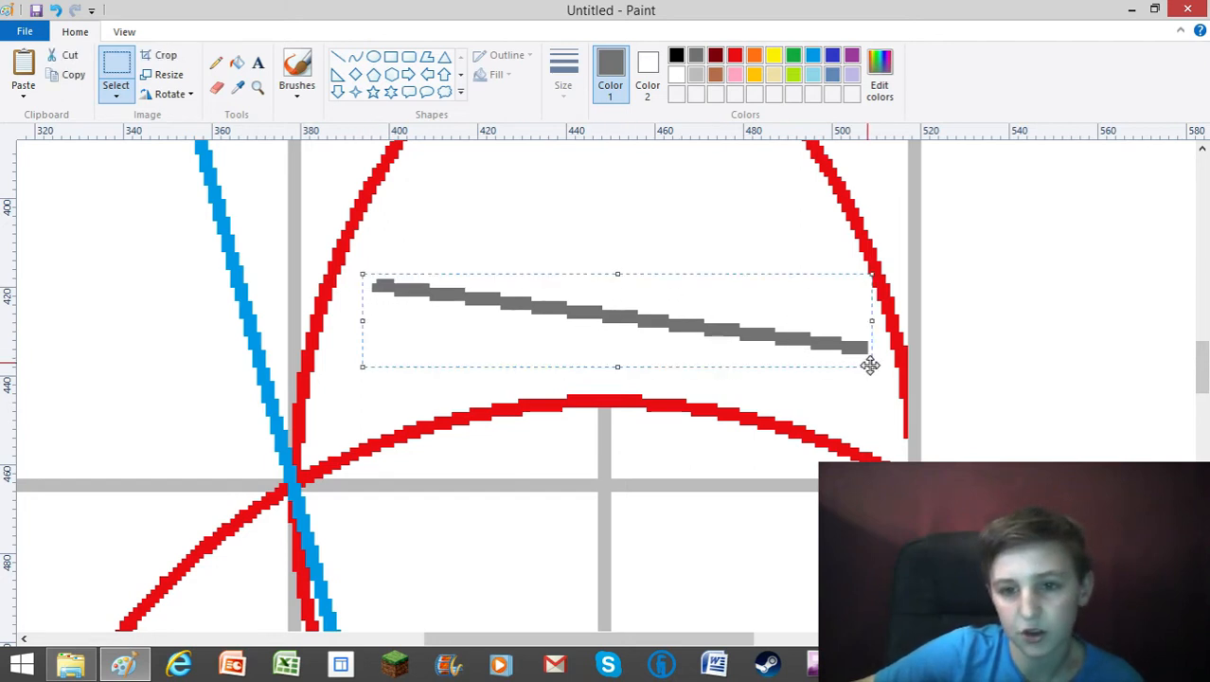
pyautogui.rightClick(717, 329)
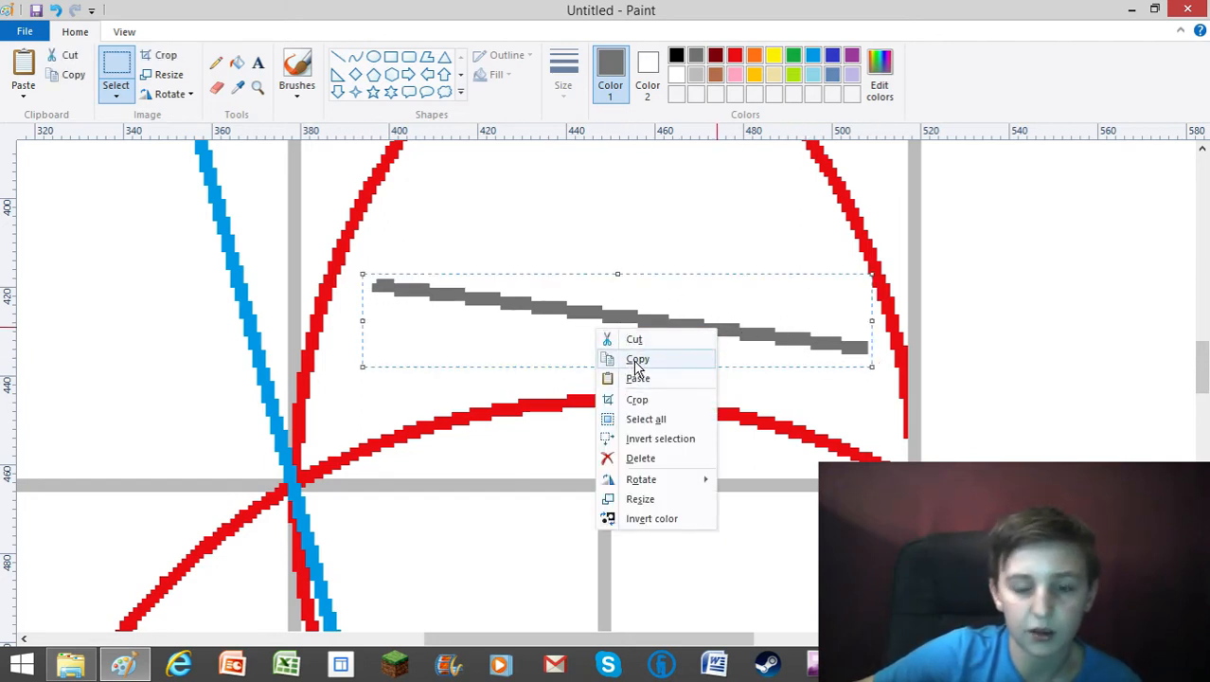
pyautogui.click(637, 360)
pyautogui.rightClick(521, 323)
pyautogui.click(592, 339)
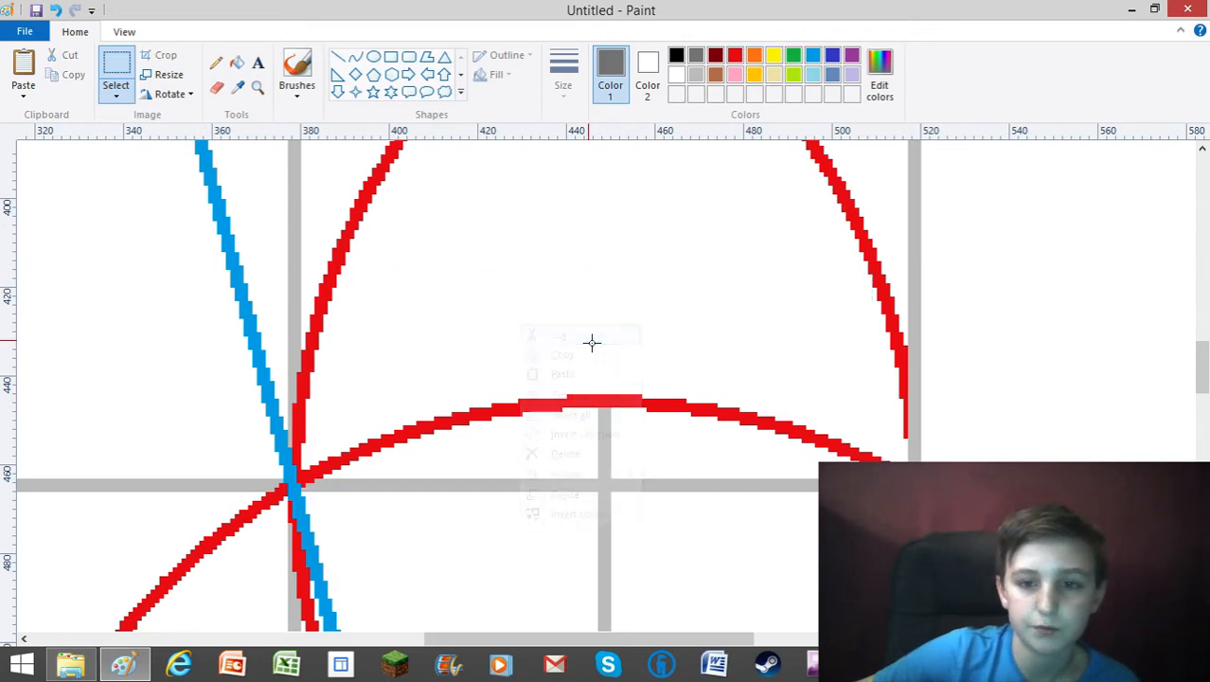
# - Paste the dark grey line into the blank area above the circles, using a transparent selection
pyautogui.scroll(5, 356, 323)
pyautogui.rightClick(237, 425)
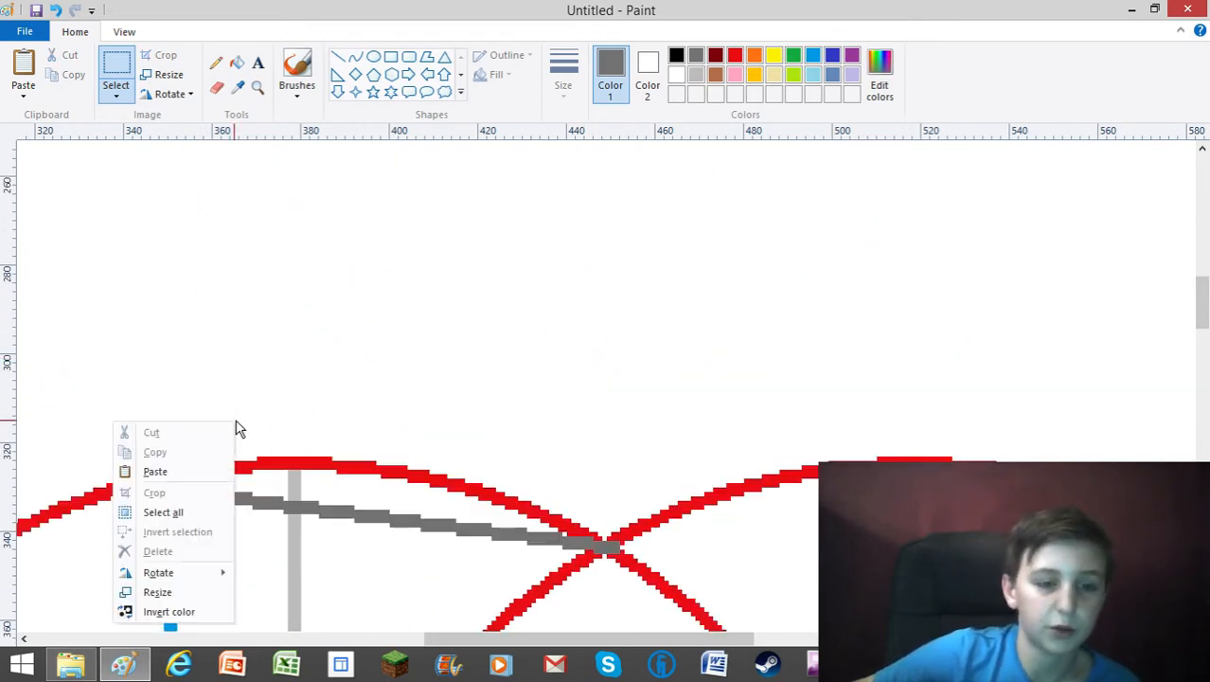
pyautogui.click(205, 470)
pyautogui.click(116, 95)
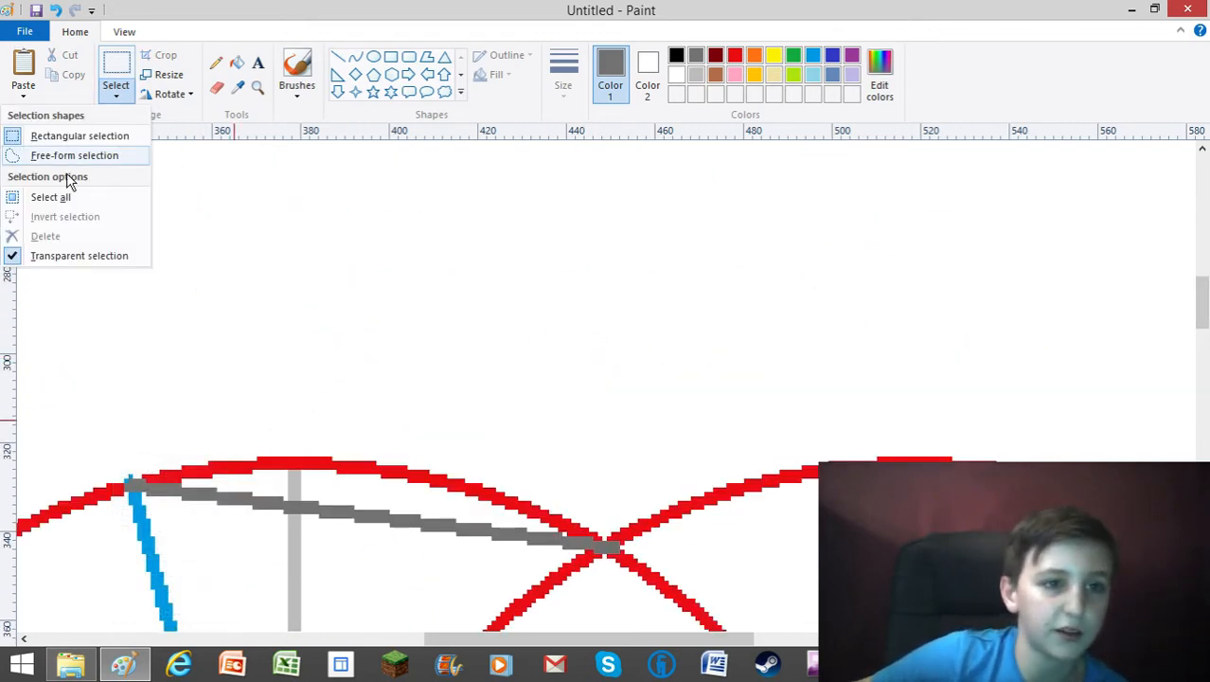
pyautogui.rightClick(265, 284)
pyautogui.click(227, 334)
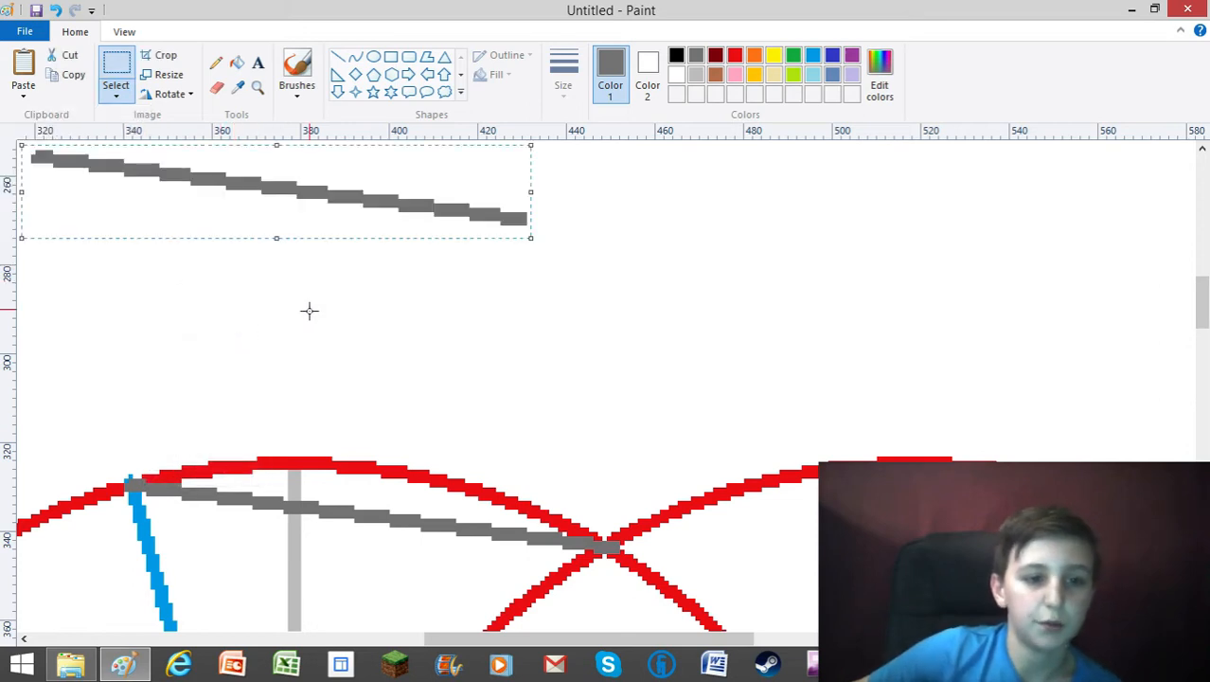
# - Move the pasted line so its lower end meets the blue line's tip and extends the existing dark grey line outward
pyautogui.moveTo(282, 229); pyautogui.dragTo(227, 395)
pyautogui.scroll(-3, 543, 509)
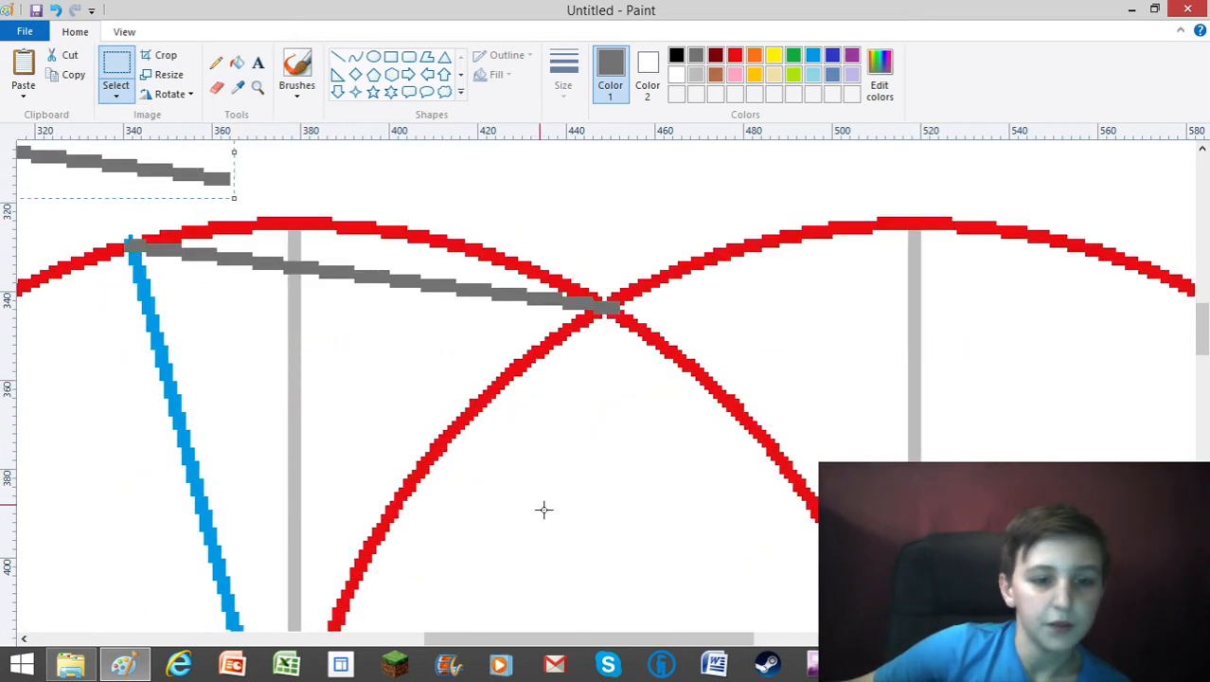
pyautogui.moveTo(575, 644); pyautogui.dragTo(422, 649)
pyautogui.scroll(1, 540, 433)
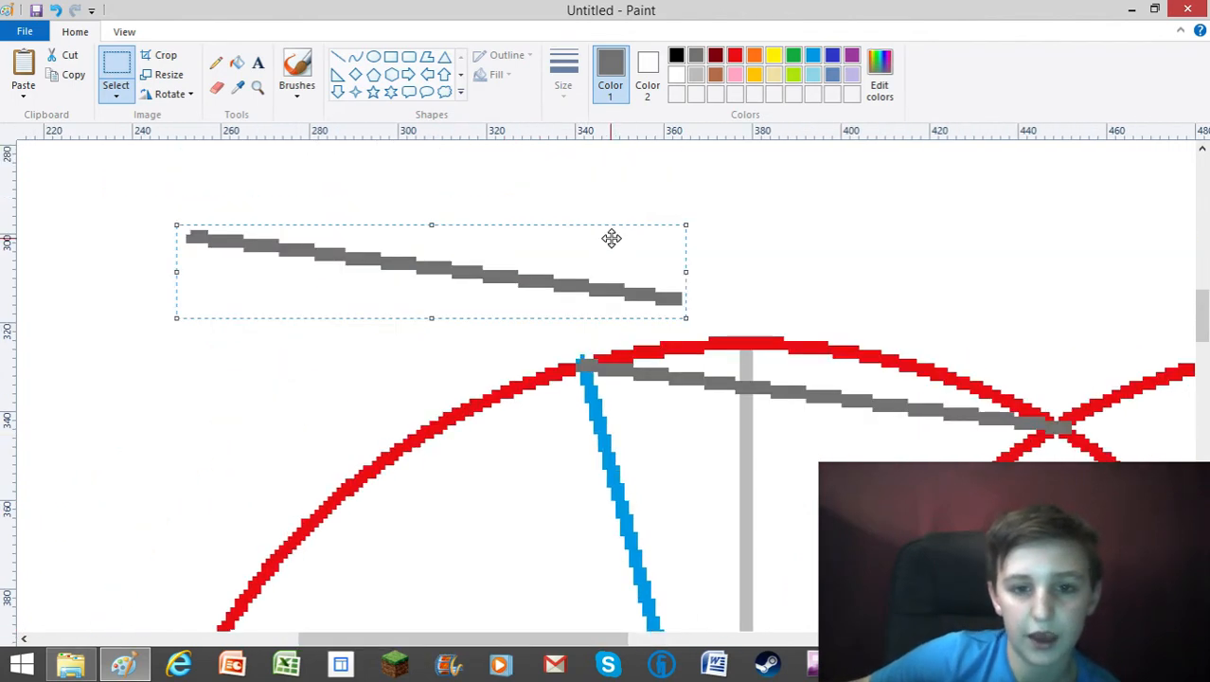
pyautogui.moveTo(566, 297); pyautogui.dragTo(474, 365)
pyautogui.moveTo(469, 363)
pyautogui.mouseDown()
pyautogui.moveTo(466, 349)
pyautogui.moveTo(468, 361)
pyautogui.mouseUp()
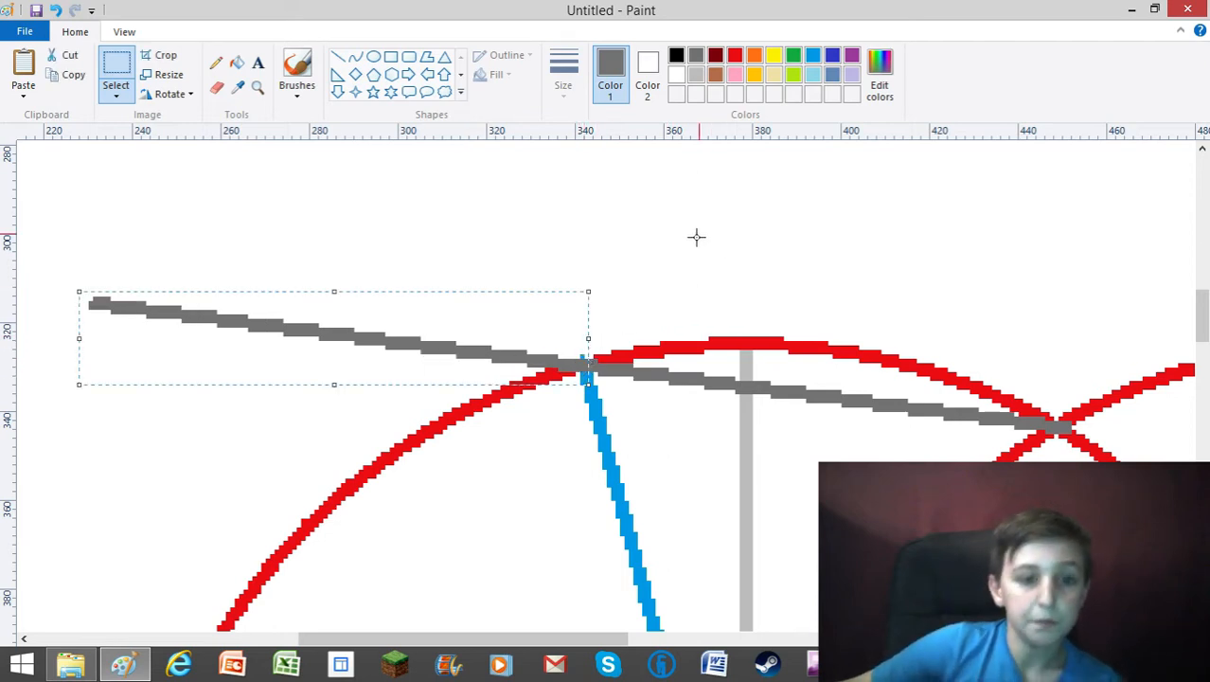
# - Paste another copy of the dark grey line just above the extended line and cut it out again
pyautogui.rightClick(816, 221)
pyautogui.click(735, 273)
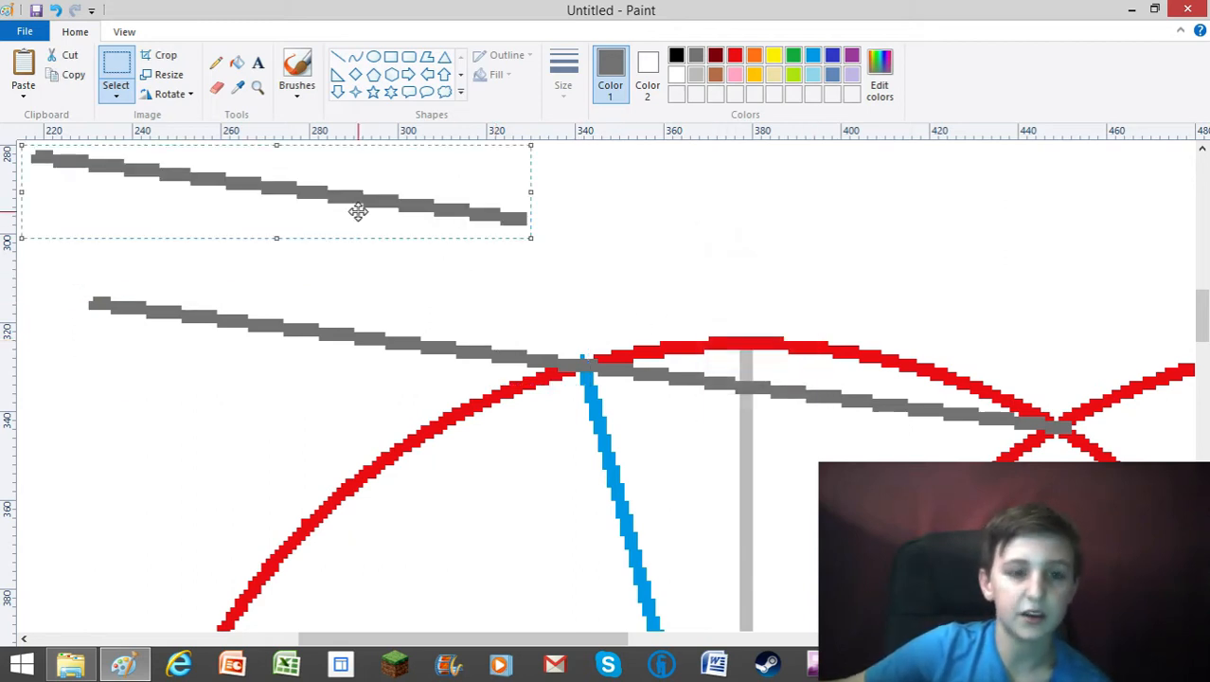
pyautogui.moveTo(354, 208); pyautogui.dragTo(490, 322)
pyautogui.rightClick(510, 324)
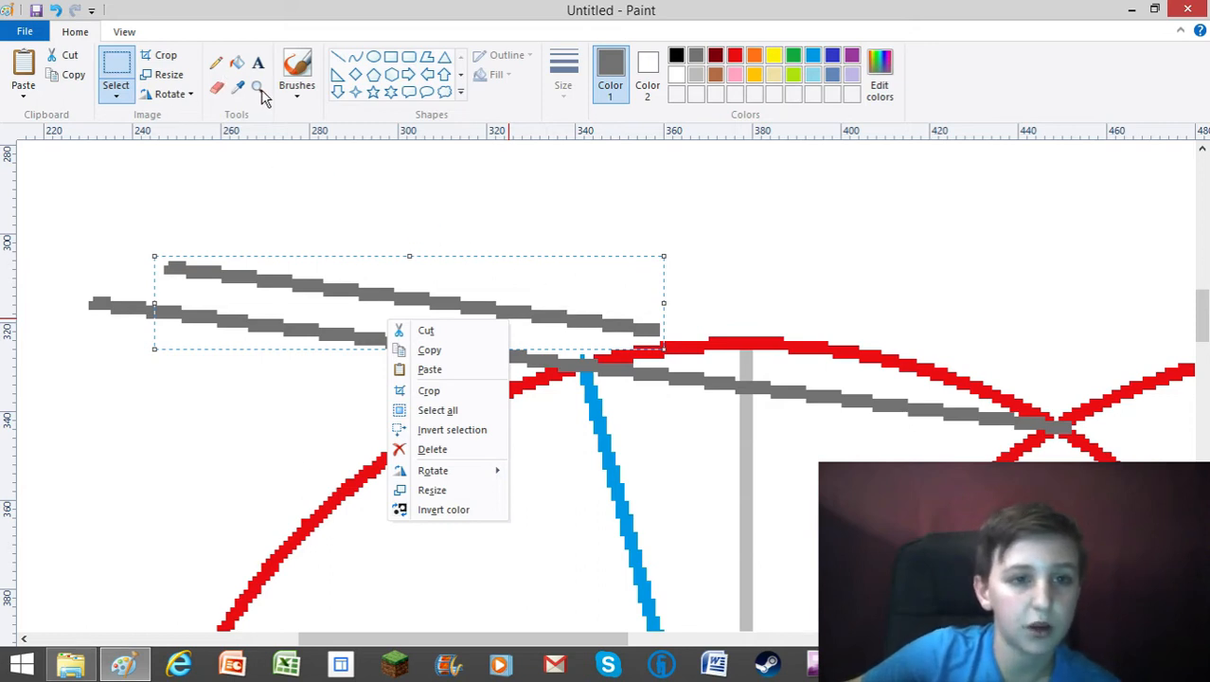
pyautogui.click(339, 278)
pyautogui.rightClick(343, 281)
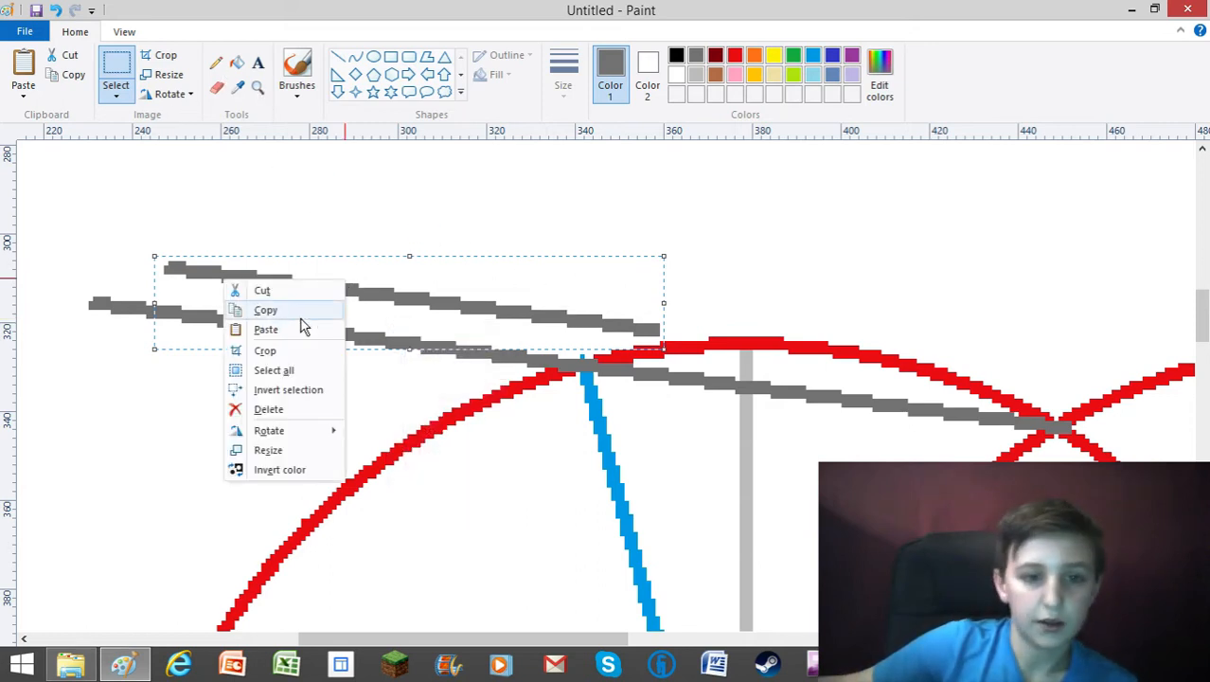
pyautogui.click(263, 291)
pyautogui.rightClick(475, 297)
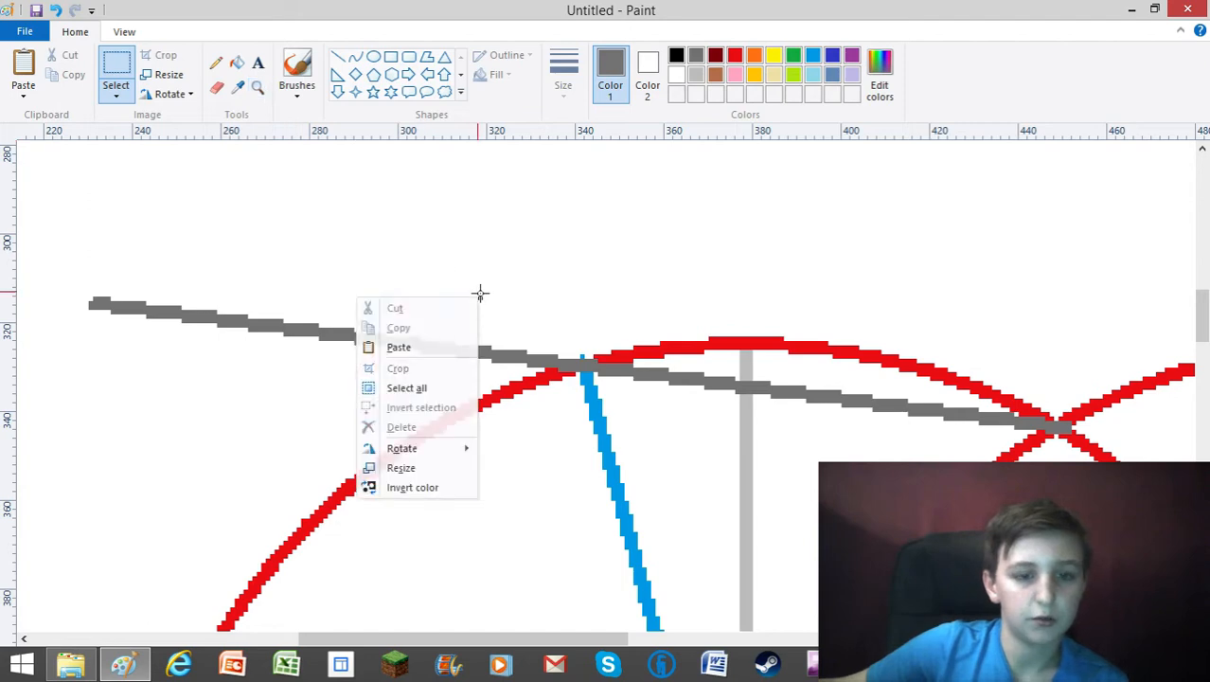
# - Paste the cut line into the blank upper part of the canvas and position it clear of the circle figure
pyautogui.click(256, 85)
pyautogui.rightClick(386, 270)
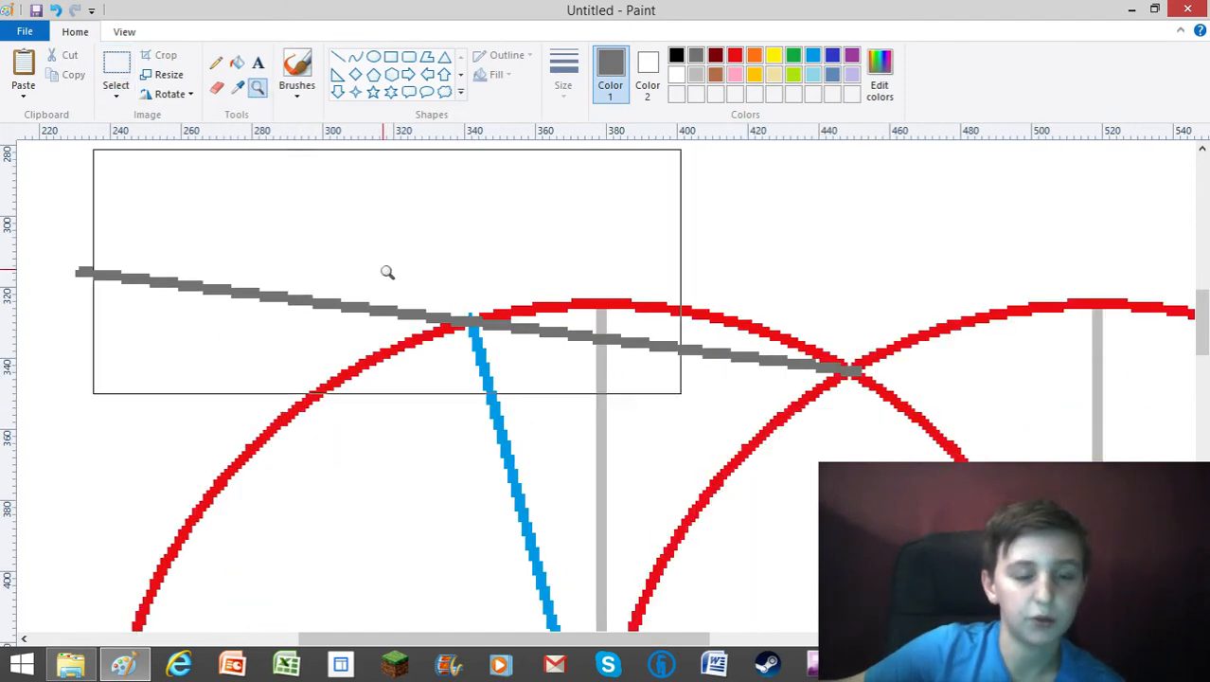
pyautogui.rightClick(373, 278)
pyautogui.rightClick(264, 315)
pyautogui.click(289, 261)
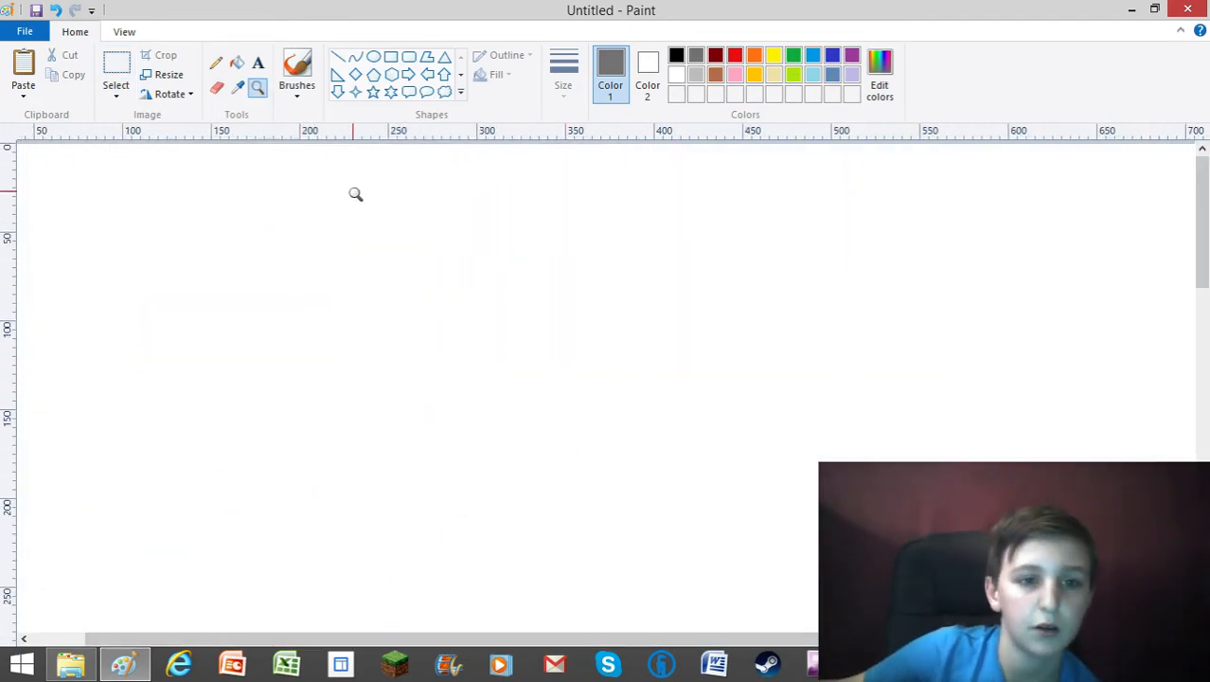
pyautogui.click(115, 66)
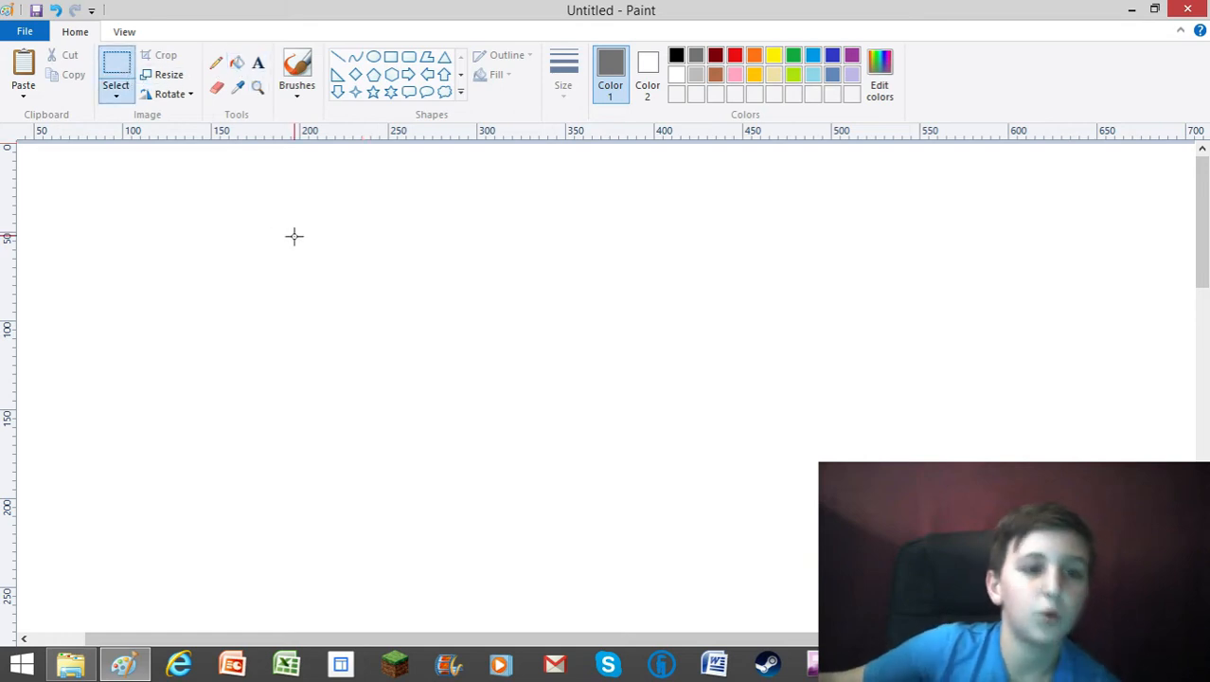
pyautogui.rightClick(294, 236)
pyautogui.click(262, 286)
pyautogui.moveTo(199, 170); pyautogui.dragTo(372, 337)
# - Paste a second copy of the line and join it end to end with the first, continuing the same slope
pyautogui.rightClick(371, 337)
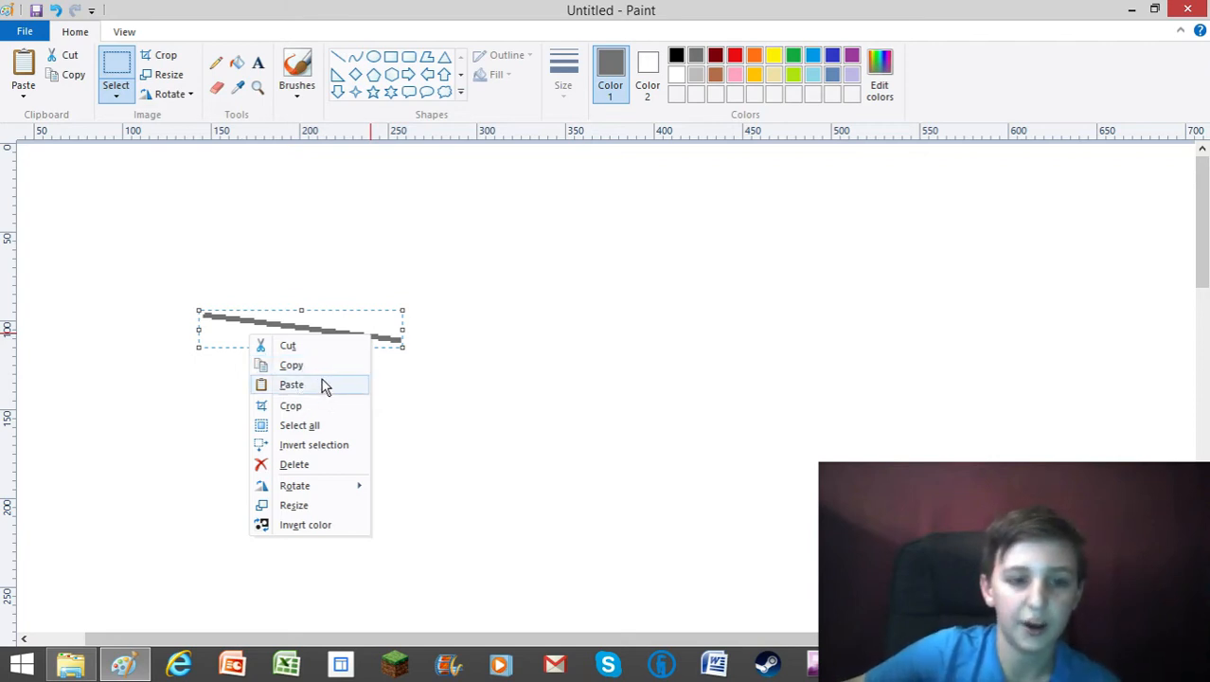
pyautogui.click(318, 383)
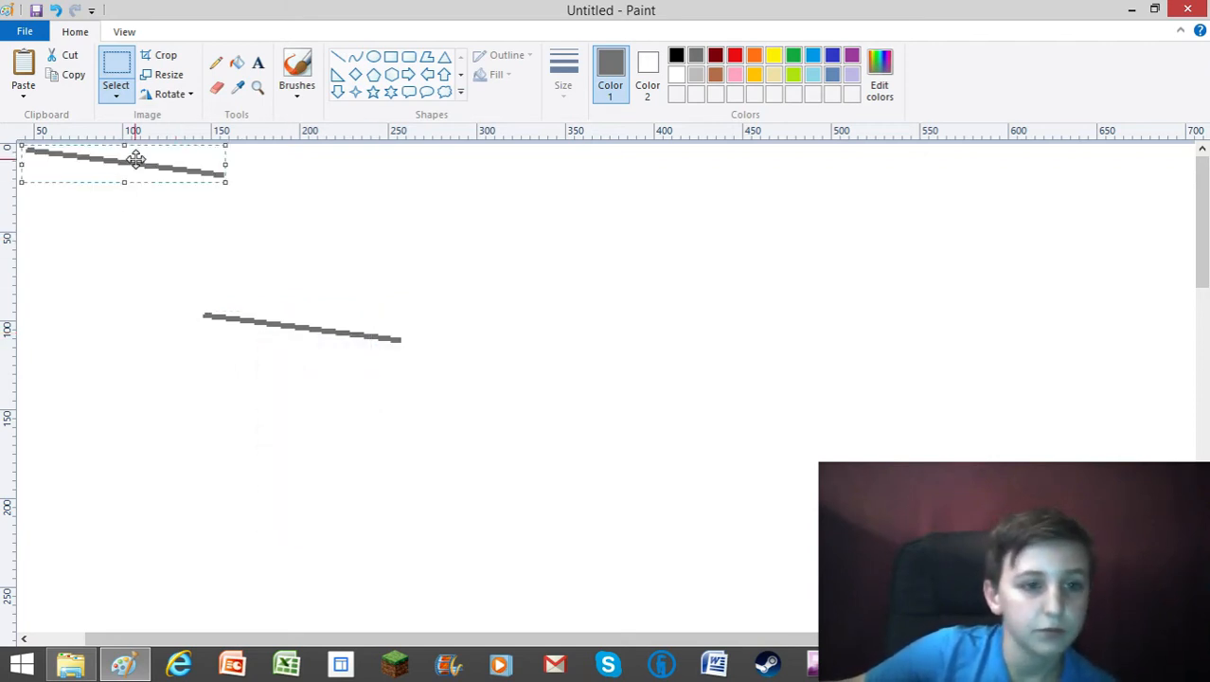
pyautogui.moveTo(135, 154); pyautogui.dragTo(507, 351)
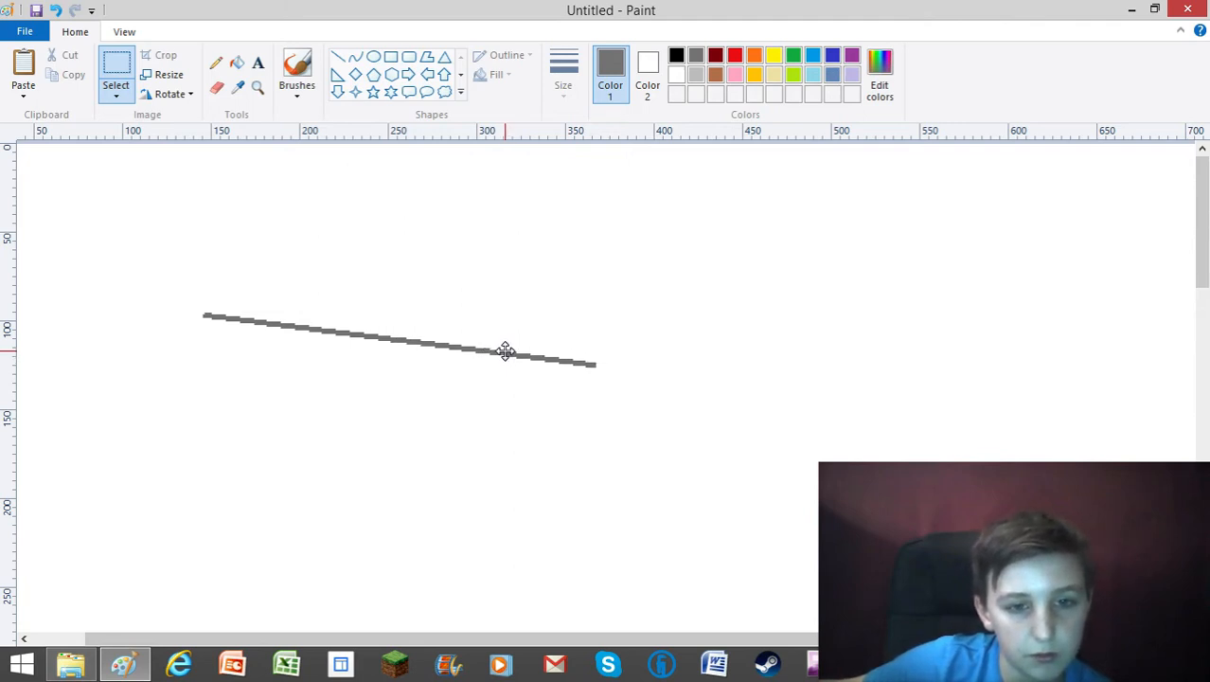
pyautogui.moveTo(506, 351); pyautogui.dragTo(505, 351)
# - Copy the attached line, paste a third copy above the joined pair, and rotate it 90° left
pyautogui.rightClick(472, 351)
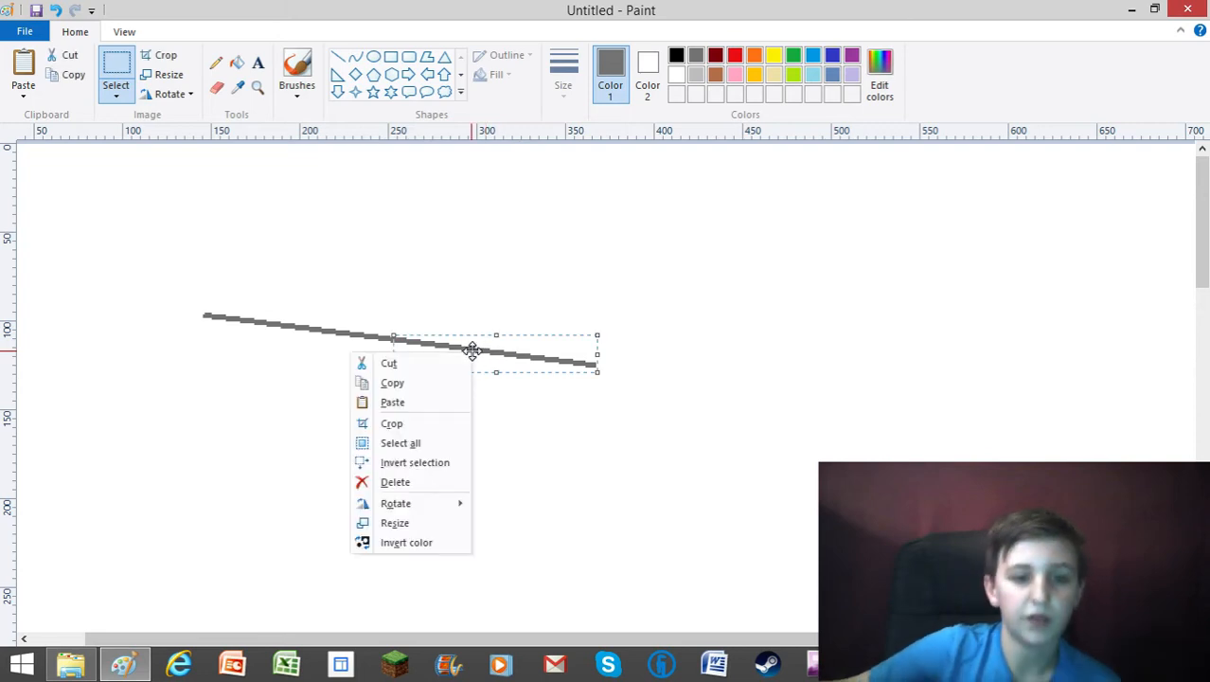
pyautogui.click(423, 384)
pyautogui.rightClick(299, 345)
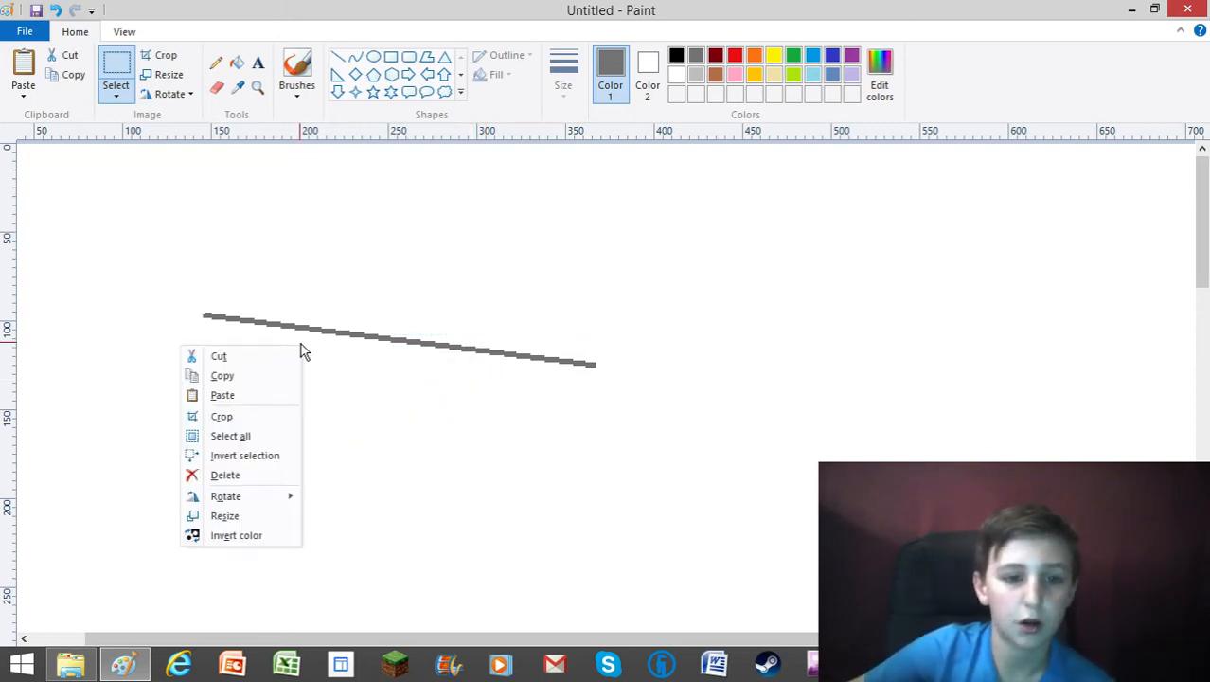
pyautogui.click(238, 395)
pyautogui.moveTo(164, 163); pyautogui.dragTo(359, 290)
pyautogui.rightClick(301, 299)
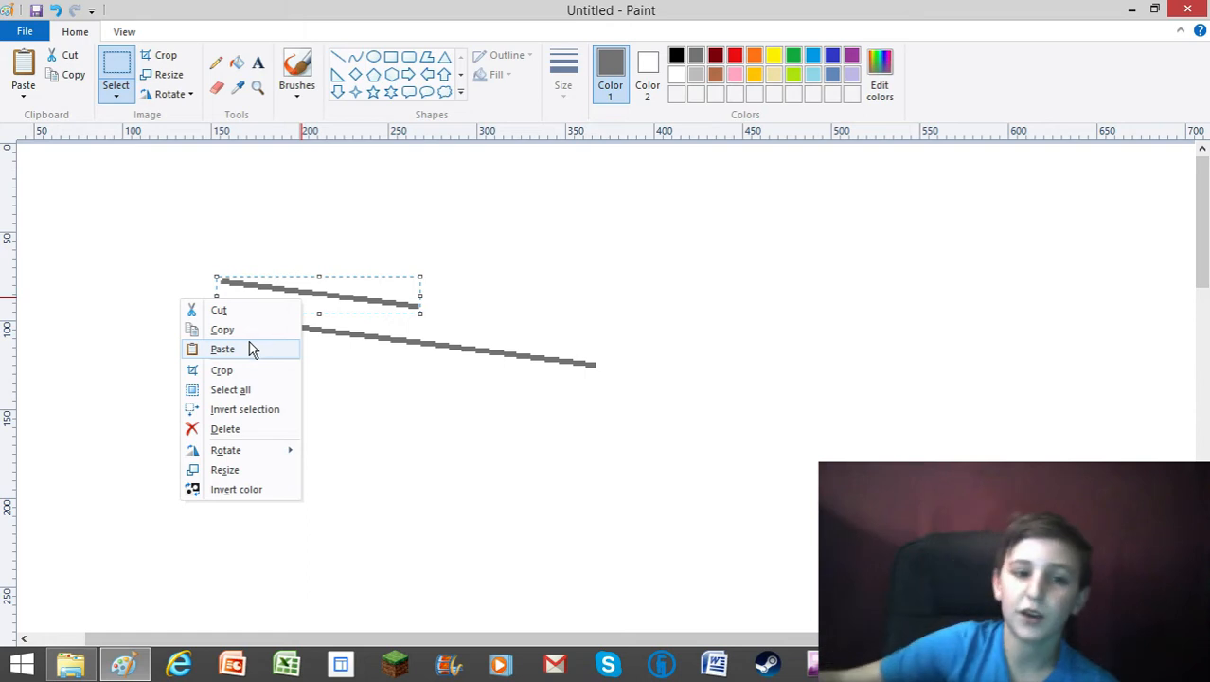
pyautogui.moveTo(265, 461)
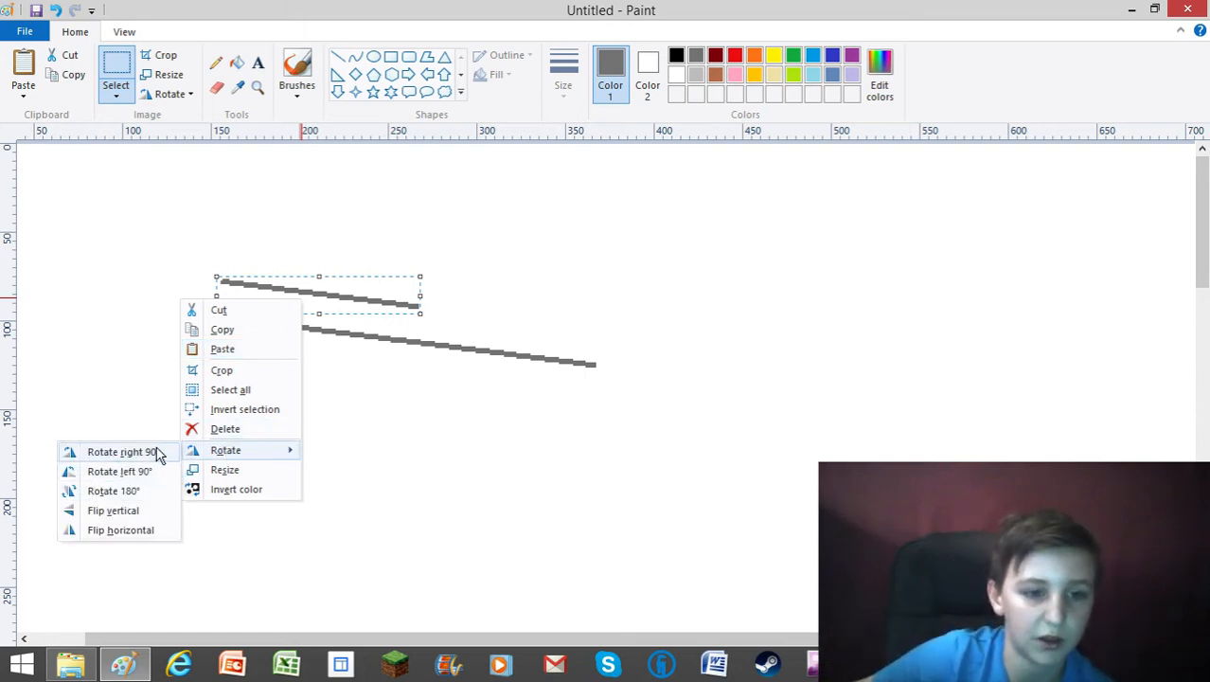
pyautogui.click(132, 472)
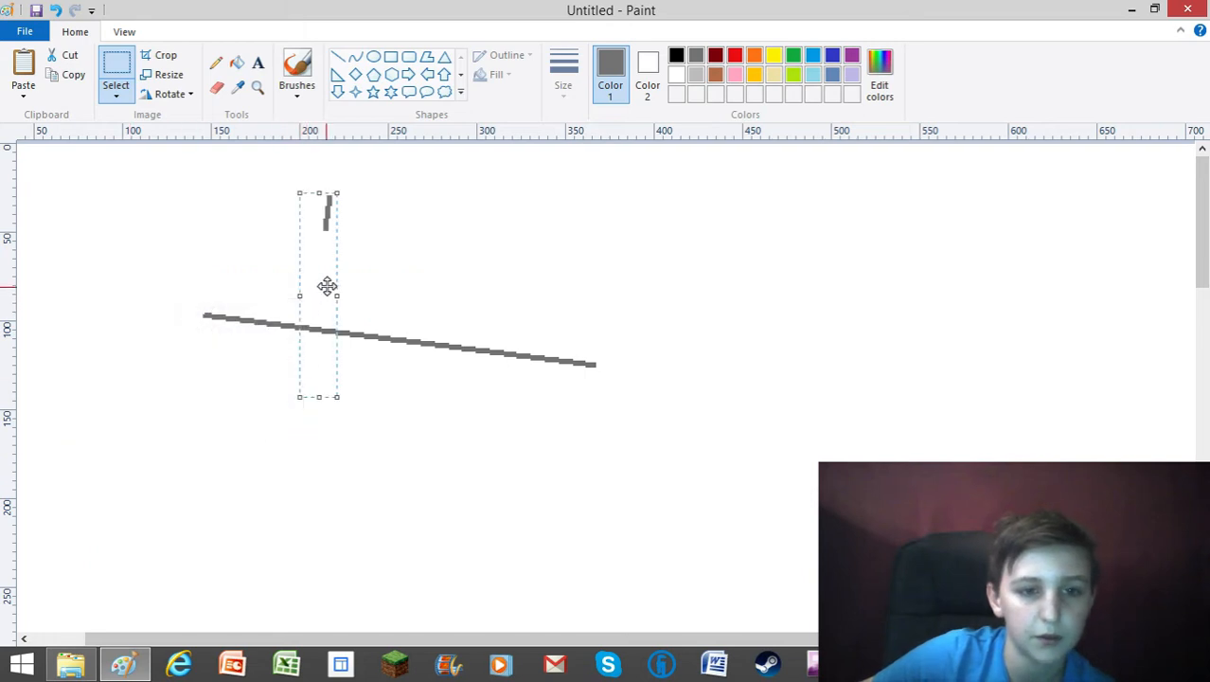
# - Turn off transparent selection, and cut and repaste the rotated line
pyautogui.click(115, 95)
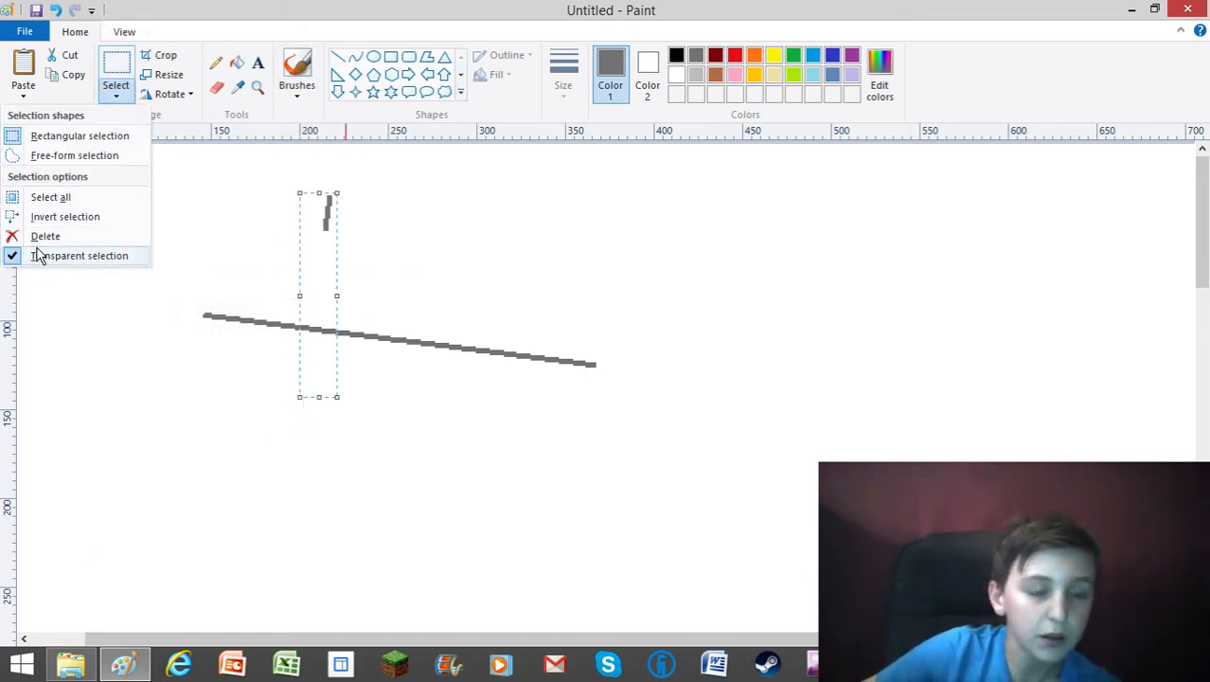
pyautogui.click(25, 256)
pyautogui.rightClick(316, 262)
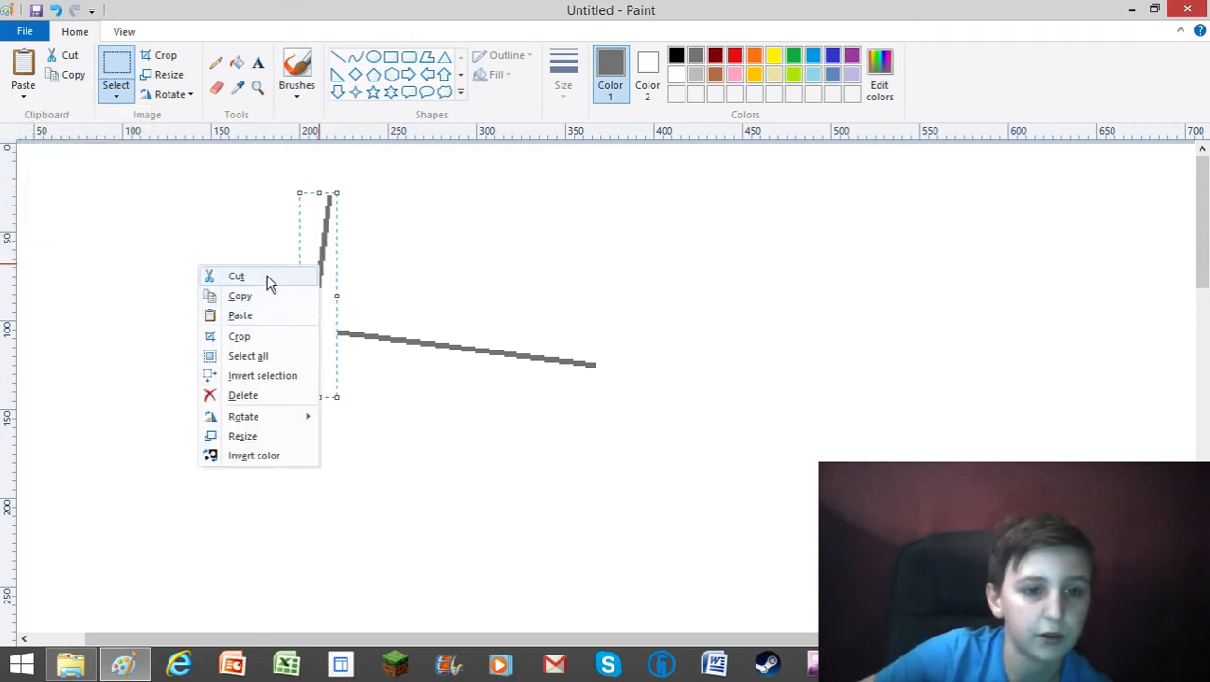
pyautogui.click(270, 278)
pyautogui.rightClick(178, 282)
pyautogui.click(119, 338)
# - Turn transparent selection back on and place the rotated line's lower end on the joint of the two sloping lines
pyautogui.click(116, 95)
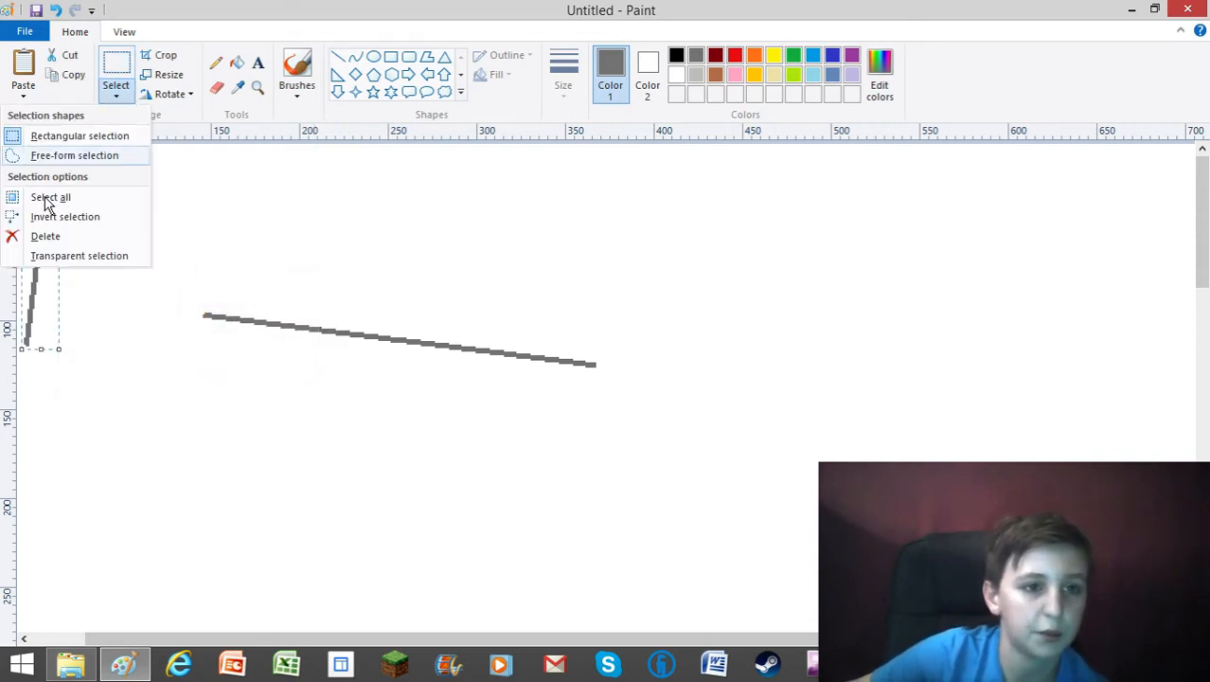
pyautogui.click(52, 256)
pyautogui.moveTo(33, 270); pyautogui.dragTo(413, 270)
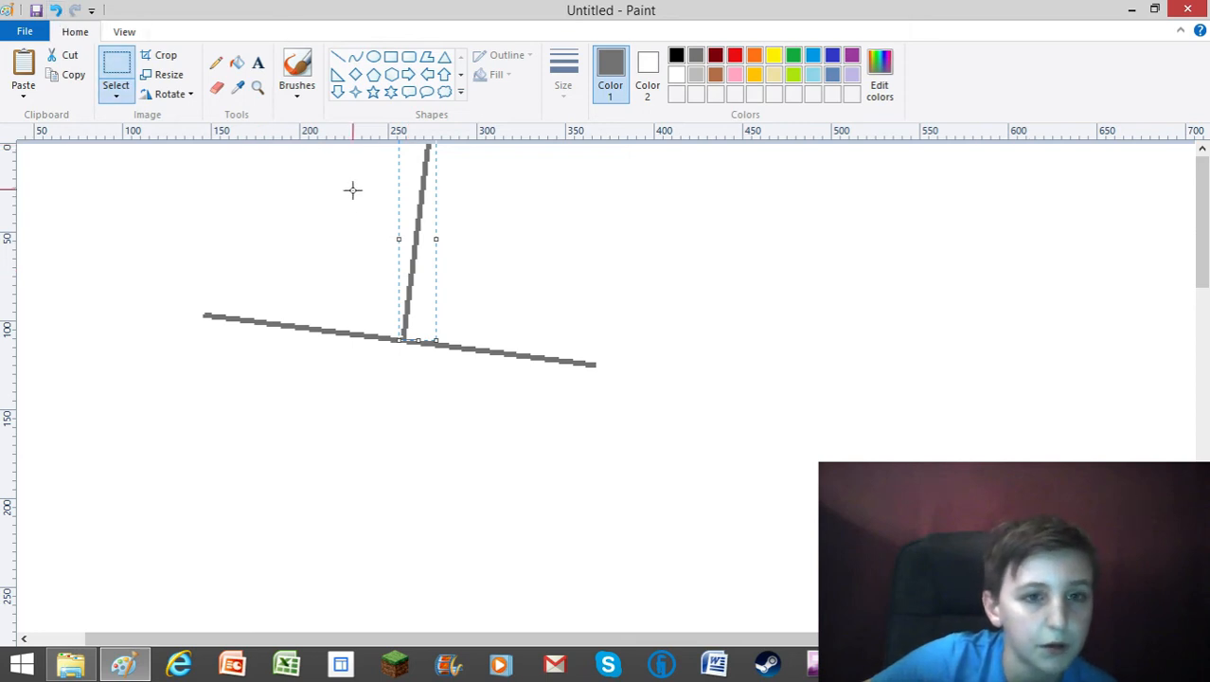
# - Copy the rotated near-vertical line, and undo back to the single sloping line
pyautogui.moveTo(418, 215); pyautogui.dragTo(450, 248)
pyautogui.rightClick(448, 254)
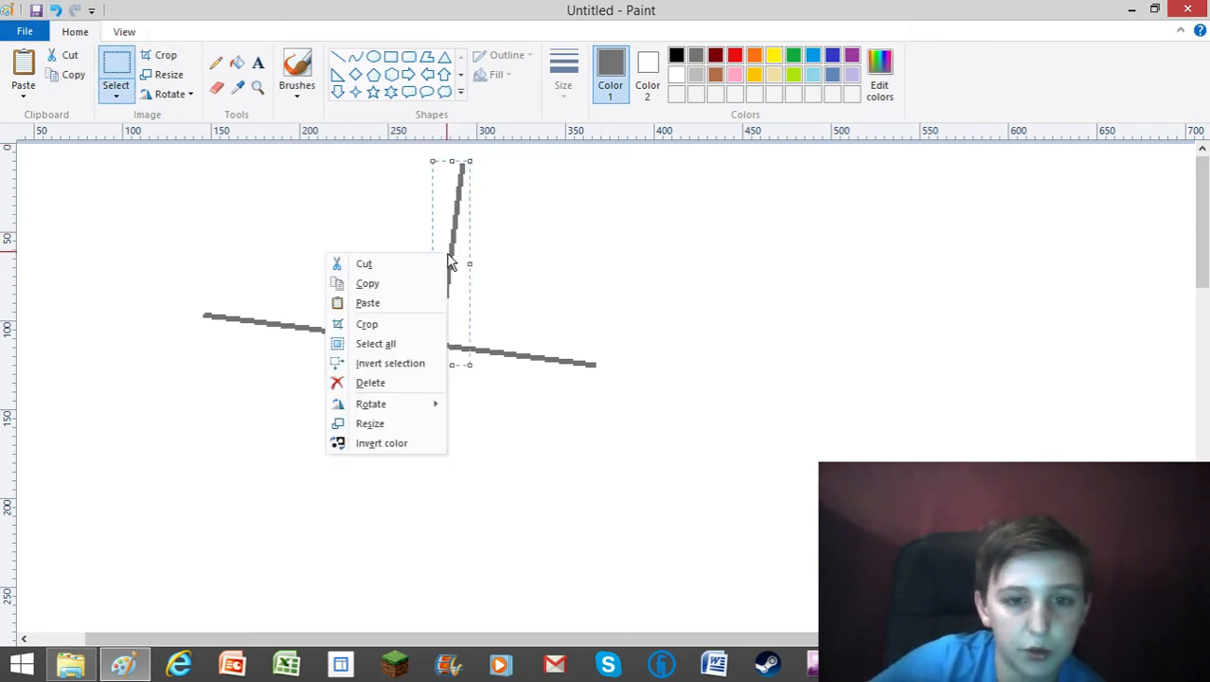
pyautogui.click(367, 284)
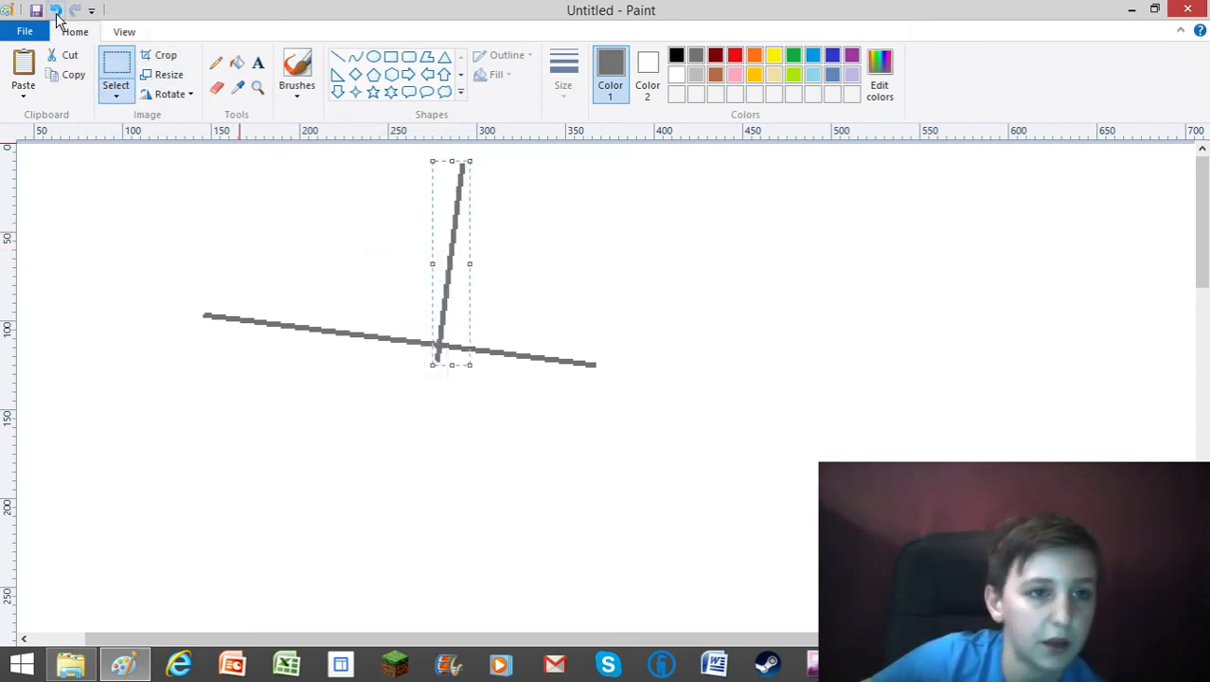
pyautogui.click(55, 9)
pyautogui.click(55, 9)
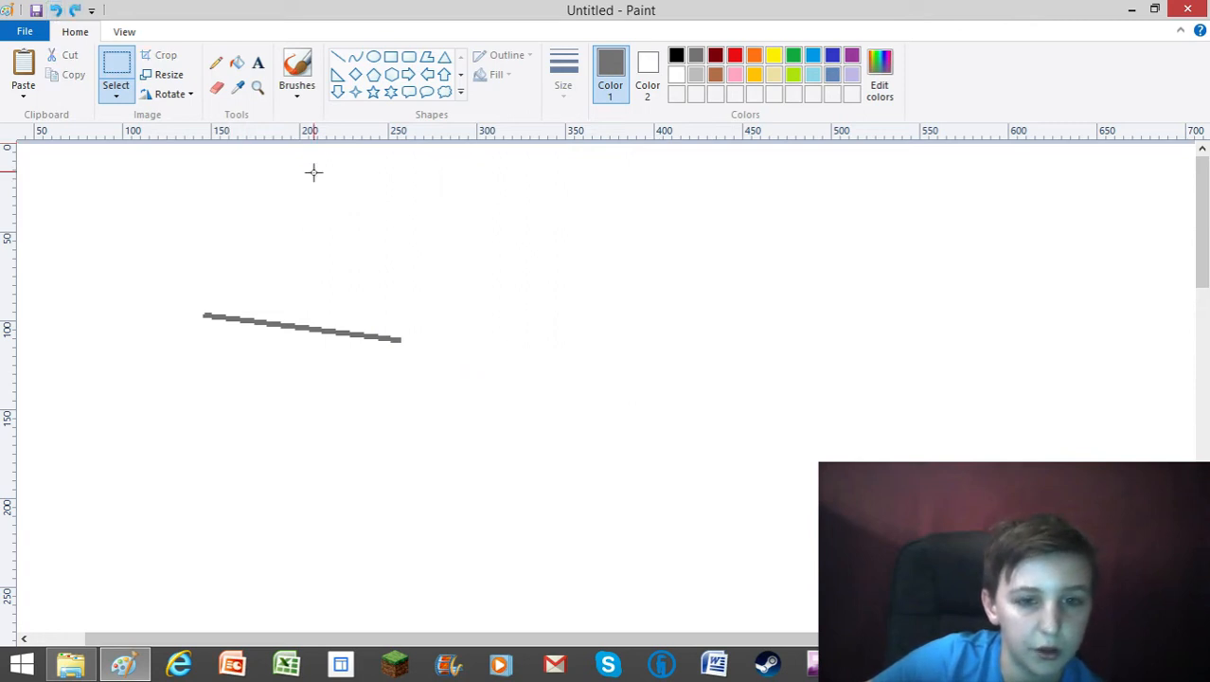
# - Draw a short red vertical guide line across the sloping line's right end
pyautogui.click(338, 57)
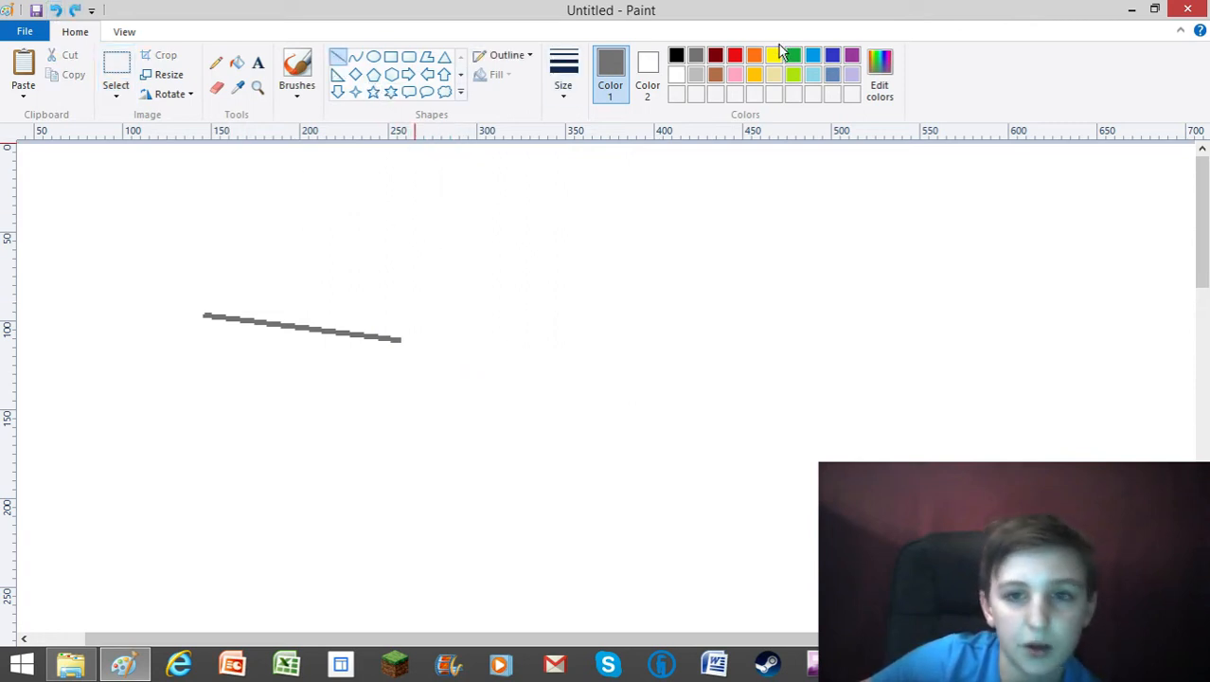
pyautogui.click(736, 56)
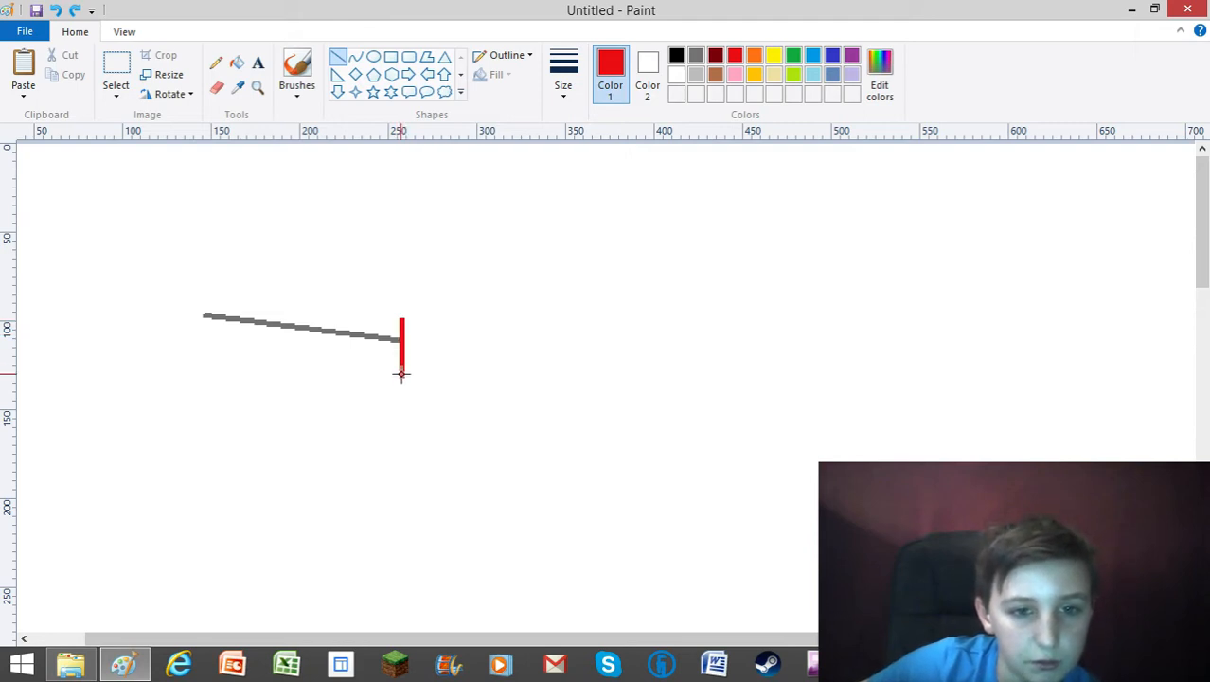
pyautogui.moveTo(401, 374); pyautogui.dragTo(402, 375)
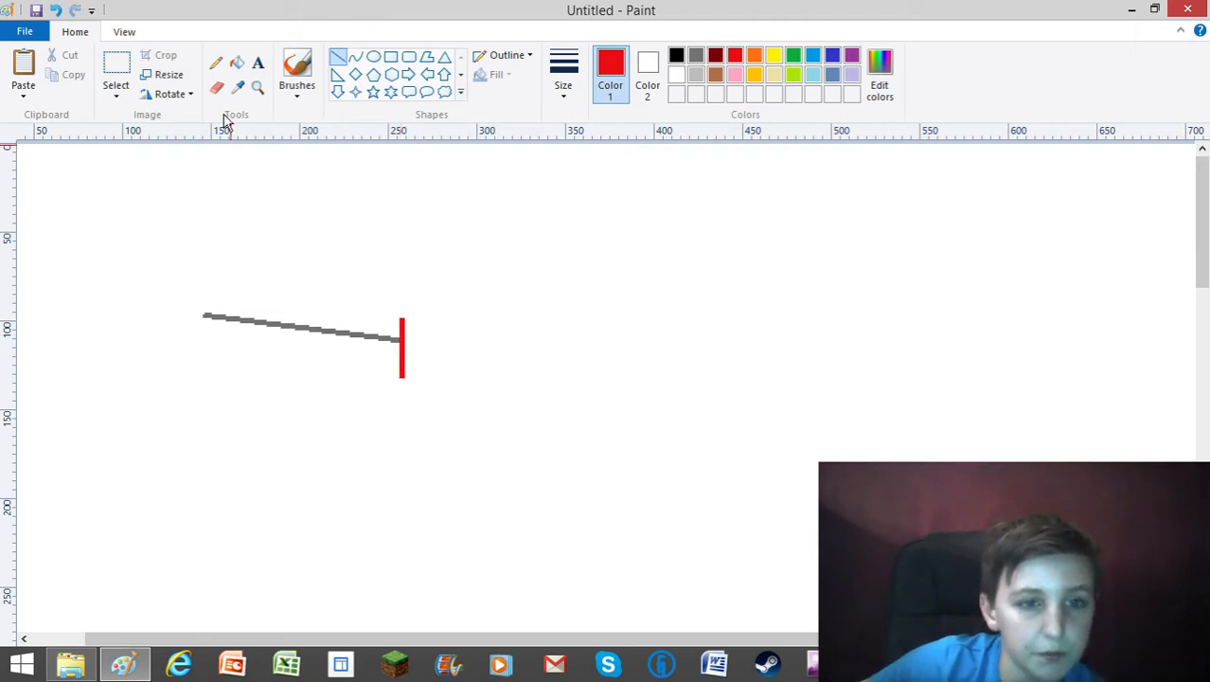
# - Paste the near-vertical line and place its lower end on the sloping line's right end at the red guide
pyautogui.click(111, 100)
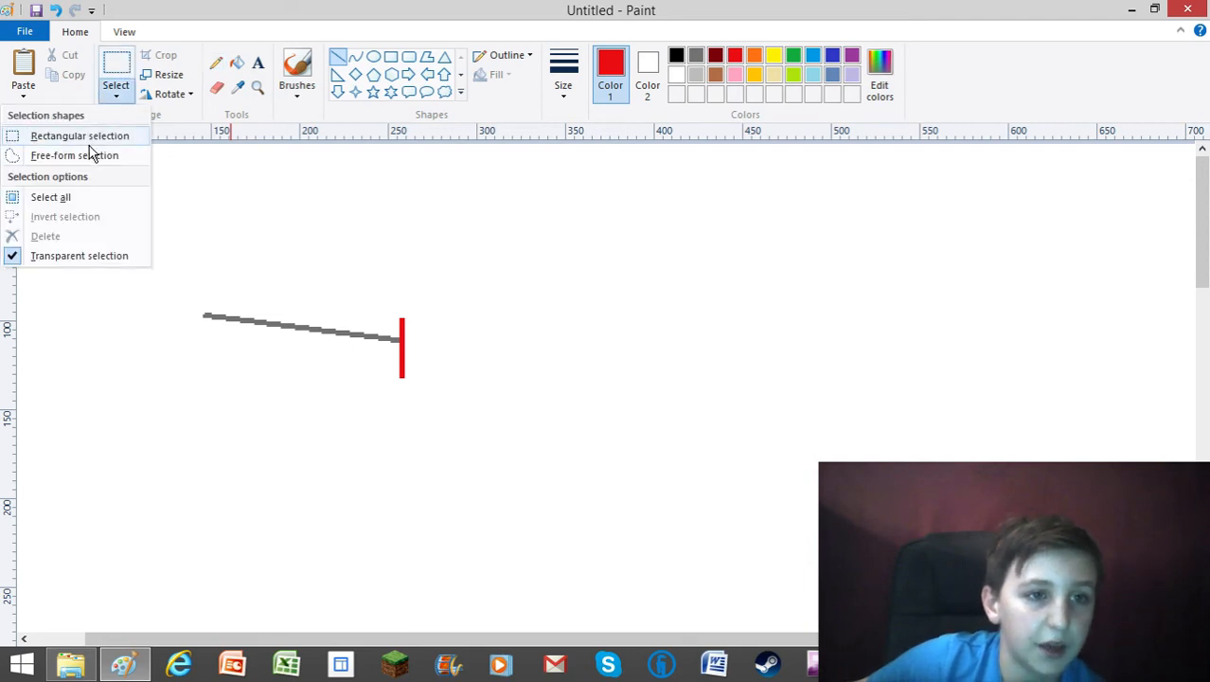
pyautogui.click(89, 141)
pyautogui.rightClick(106, 193)
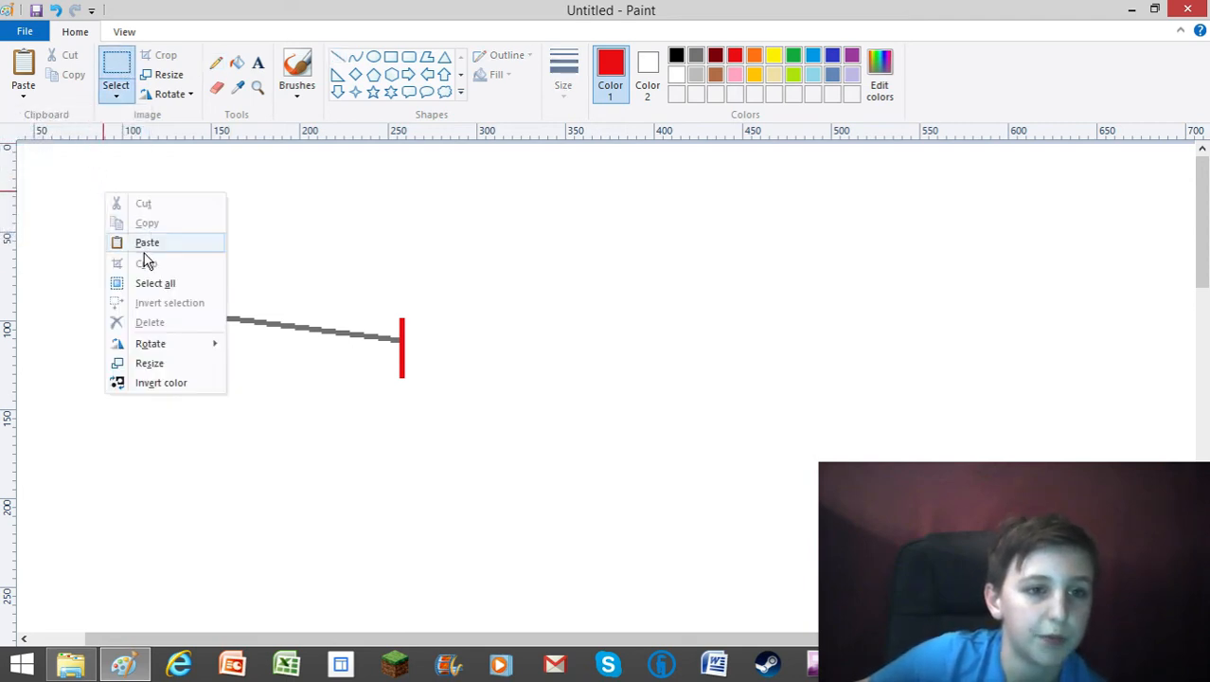
pyautogui.click(121, 241)
pyautogui.moveTo(45, 235); pyautogui.dragTo(423, 229)
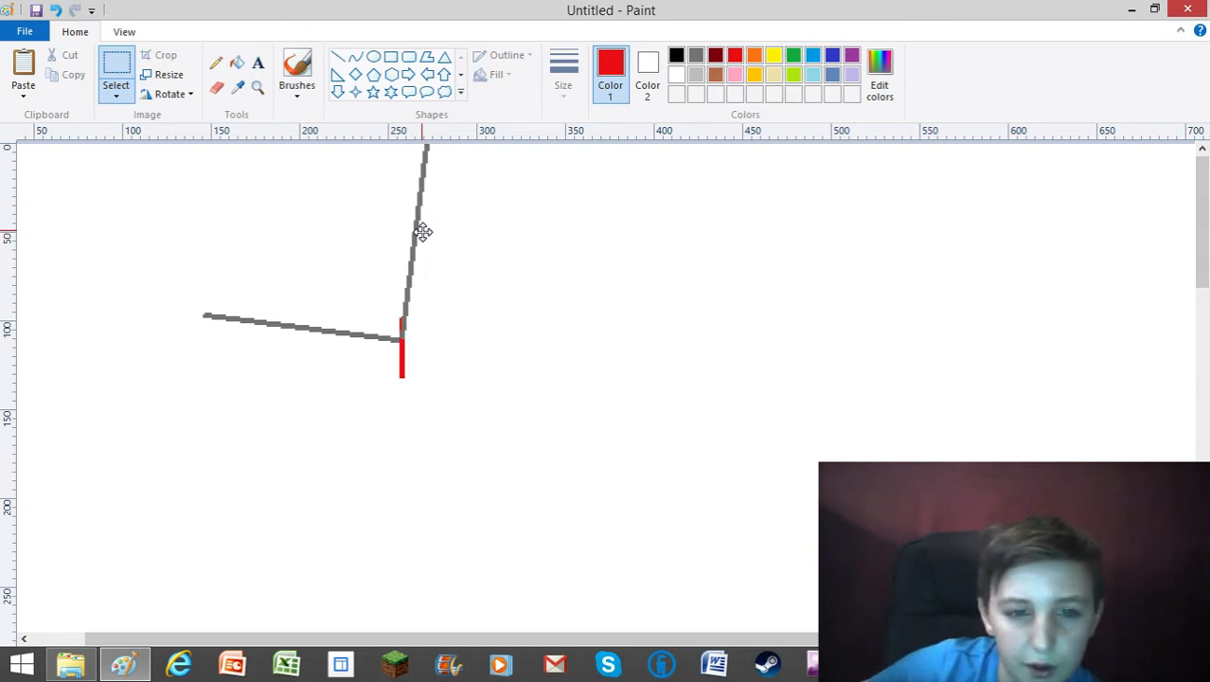
pyautogui.moveTo(422, 232); pyautogui.dragTo(422, 232)
pyautogui.moveTo(425, 334)
pyautogui.mouseDown()
pyautogui.moveTo(431, 355)
pyautogui.moveTo(425, 333)
pyautogui.mouseUp()
# - Paste another near-vertical line and join its upper end to the corner so it runs downward in the same slope
pyautogui.click(257, 92)
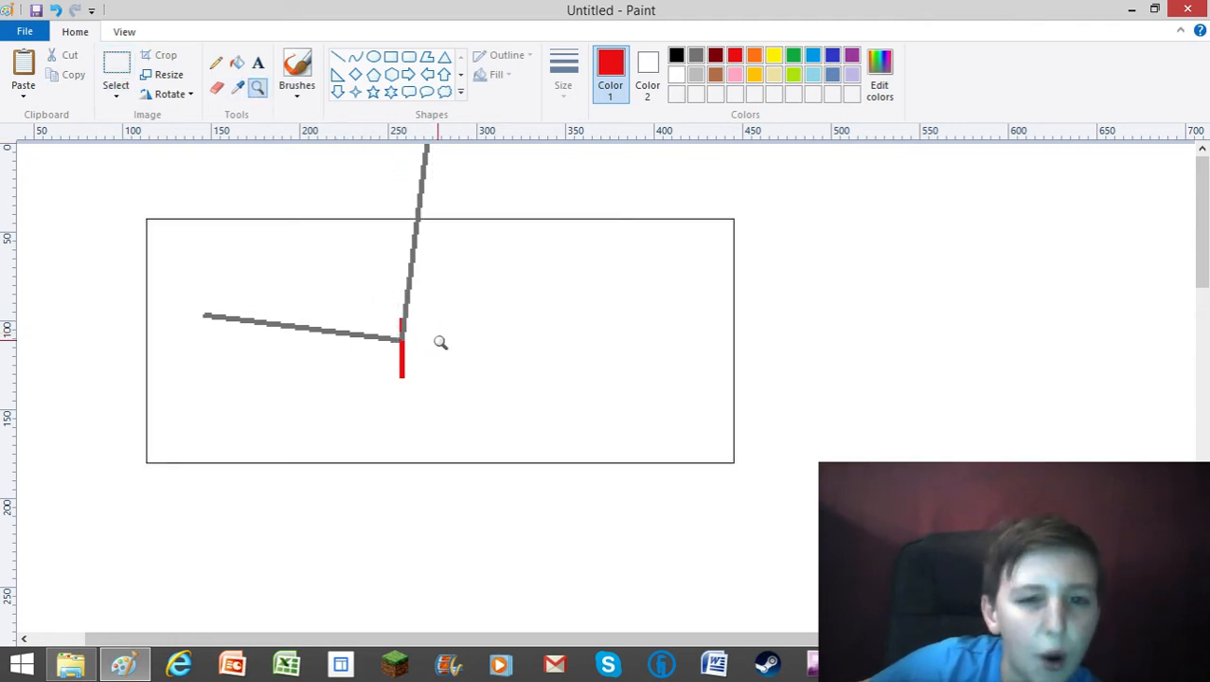
pyautogui.click(438, 342)
pyautogui.click(313, 300)
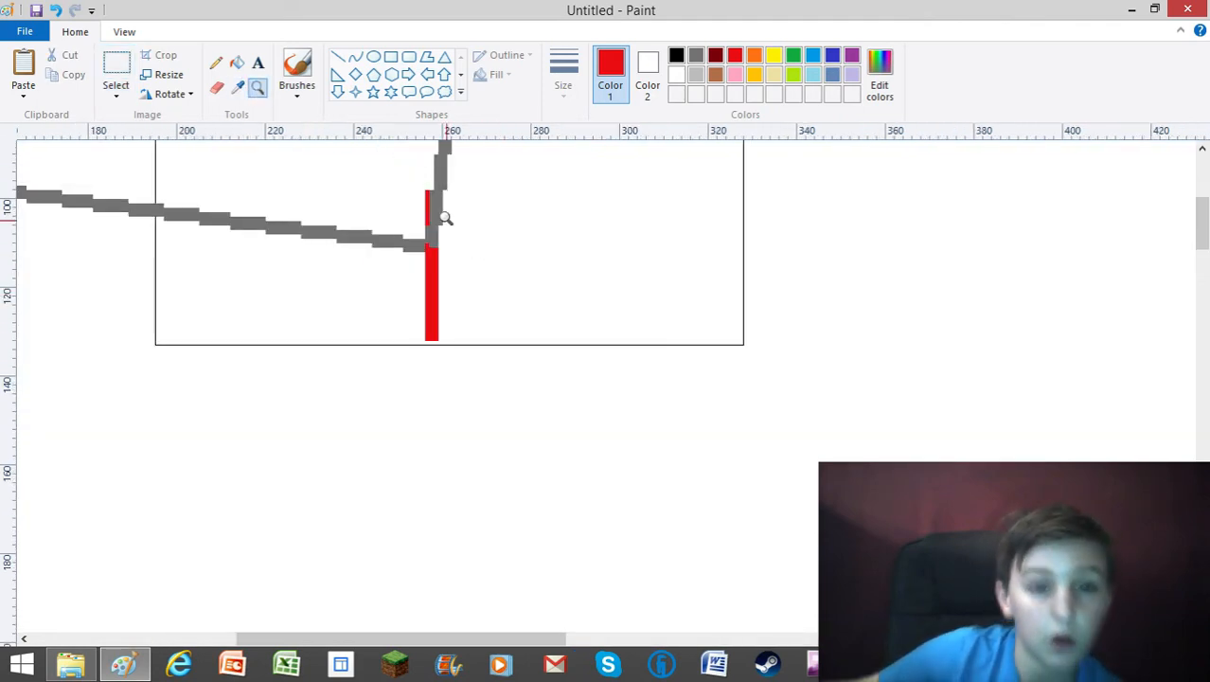
pyautogui.click(121, 85)
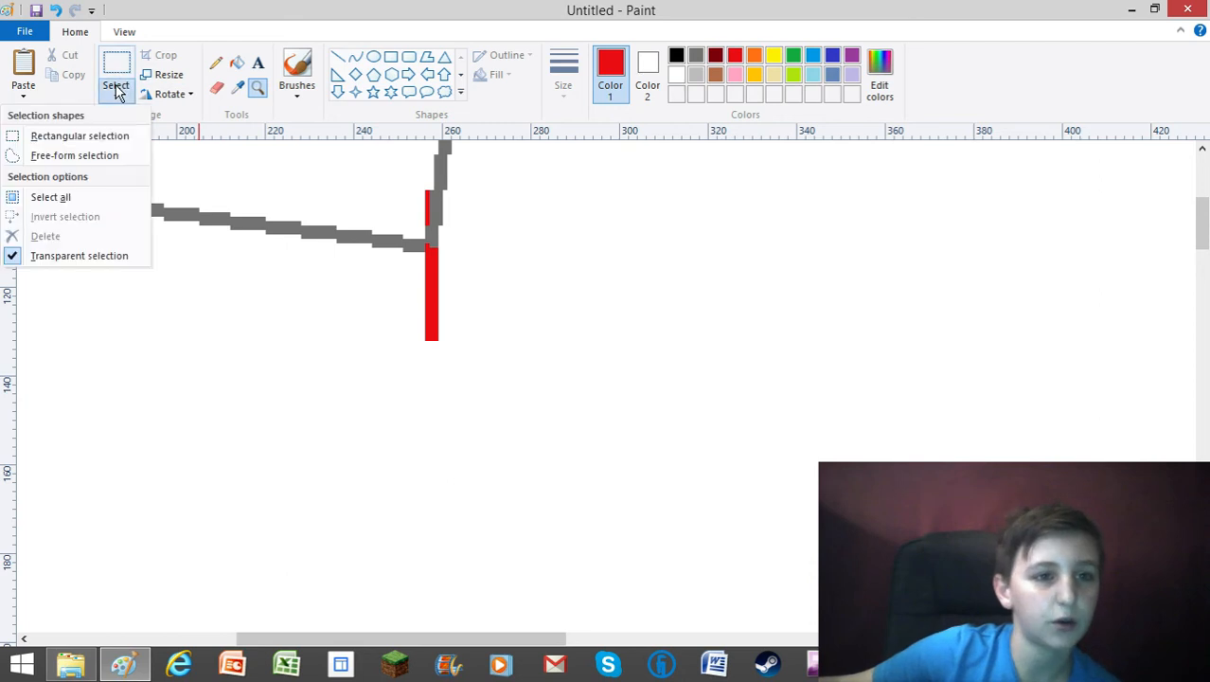
pyautogui.click(80, 136)
pyautogui.rightClick(161, 228)
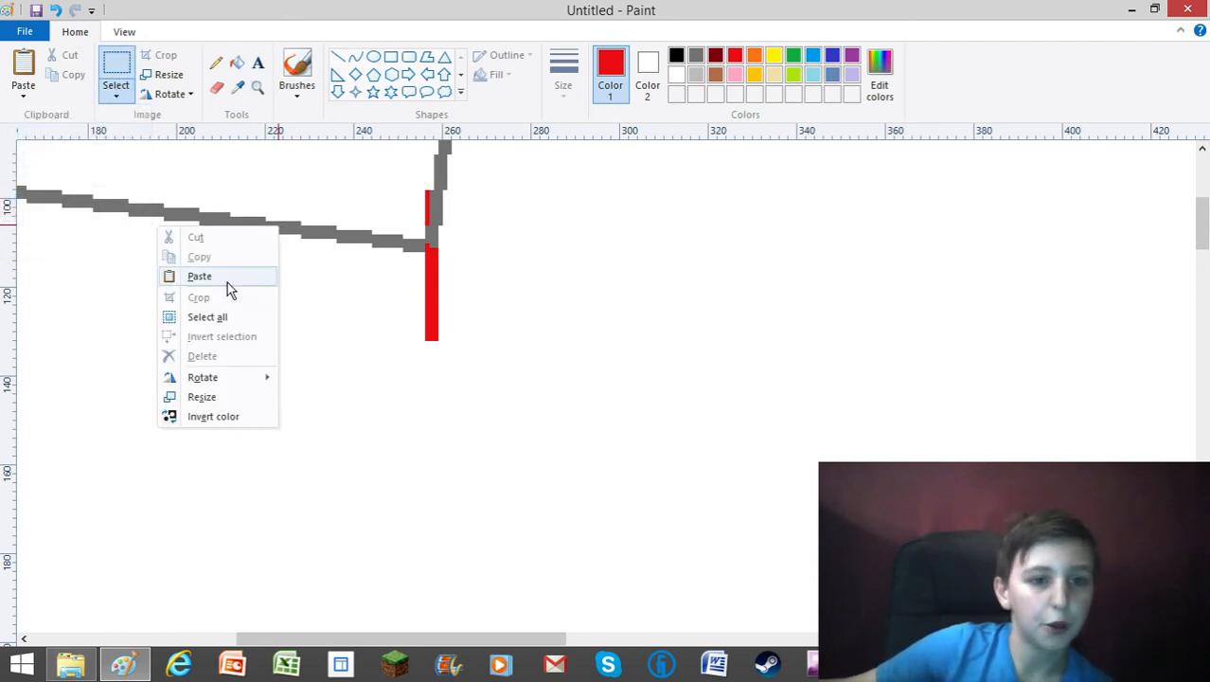
pyautogui.click(227, 277)
pyautogui.moveTo(140, 273); pyautogui.dragTo(433, 352)
# - Copy the lower line, paste a duplicate, rotate it 90° right, and move it across the lower line
pyautogui.rightClick(428, 309)
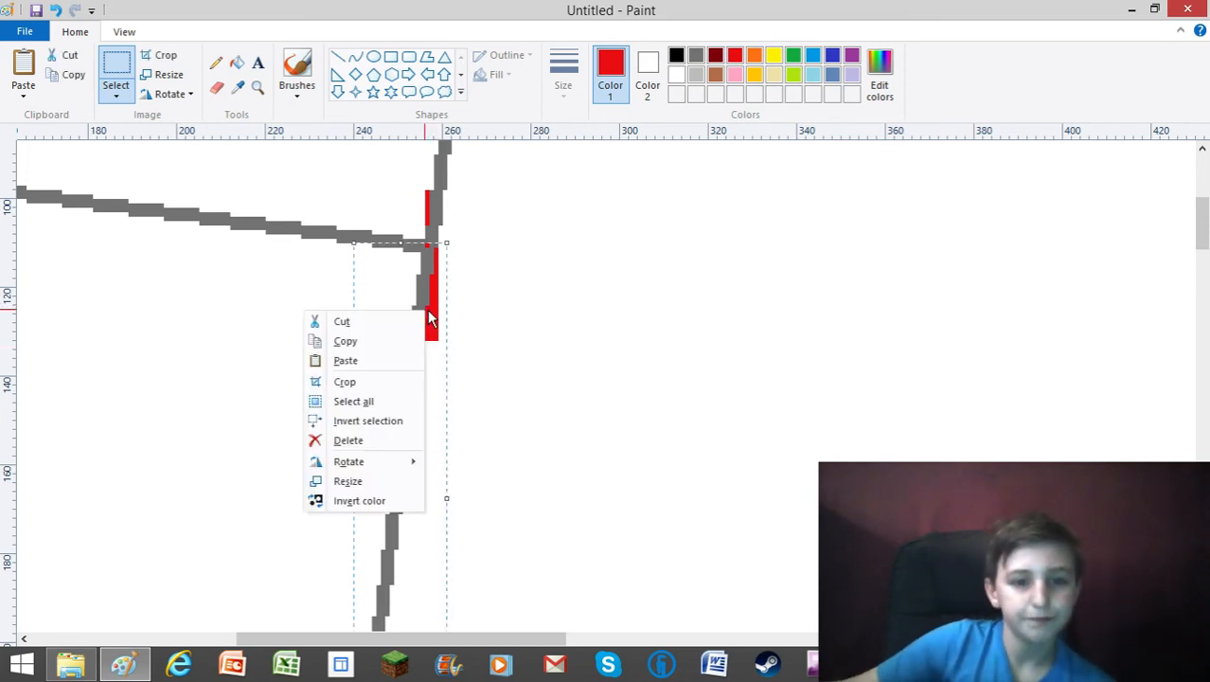
pyautogui.click(395, 341)
pyautogui.rightClick(192, 256)
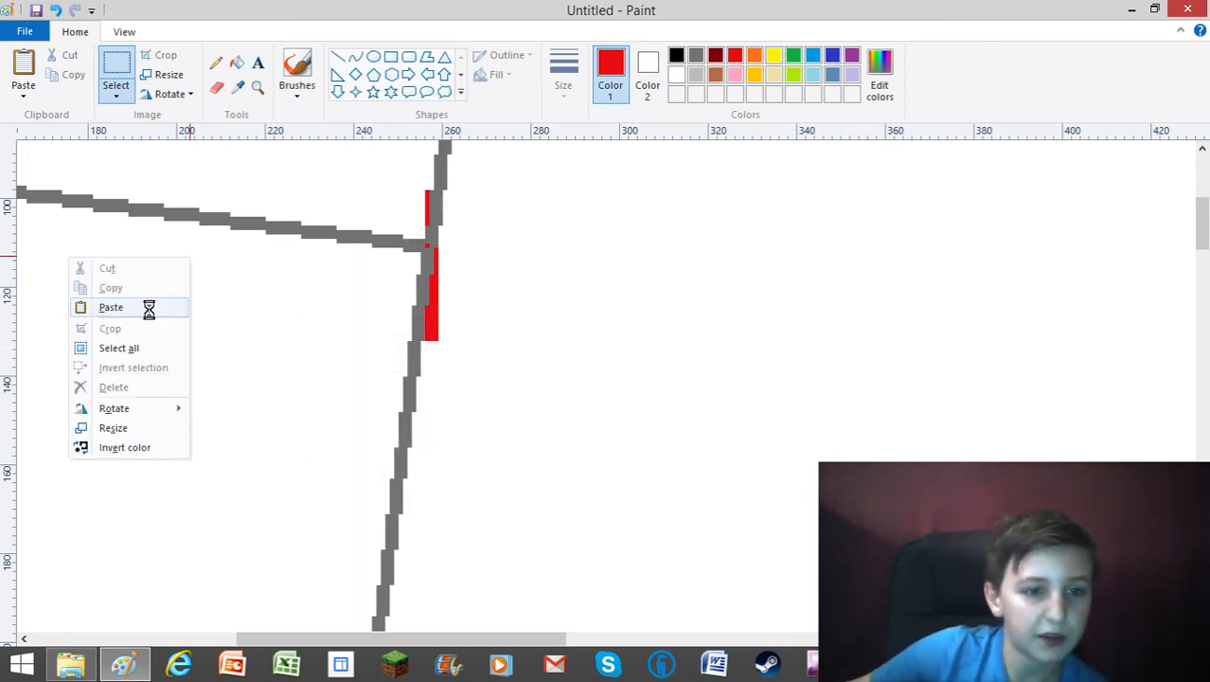
pyautogui.click(149, 307)
pyautogui.rightClick(65, 277)
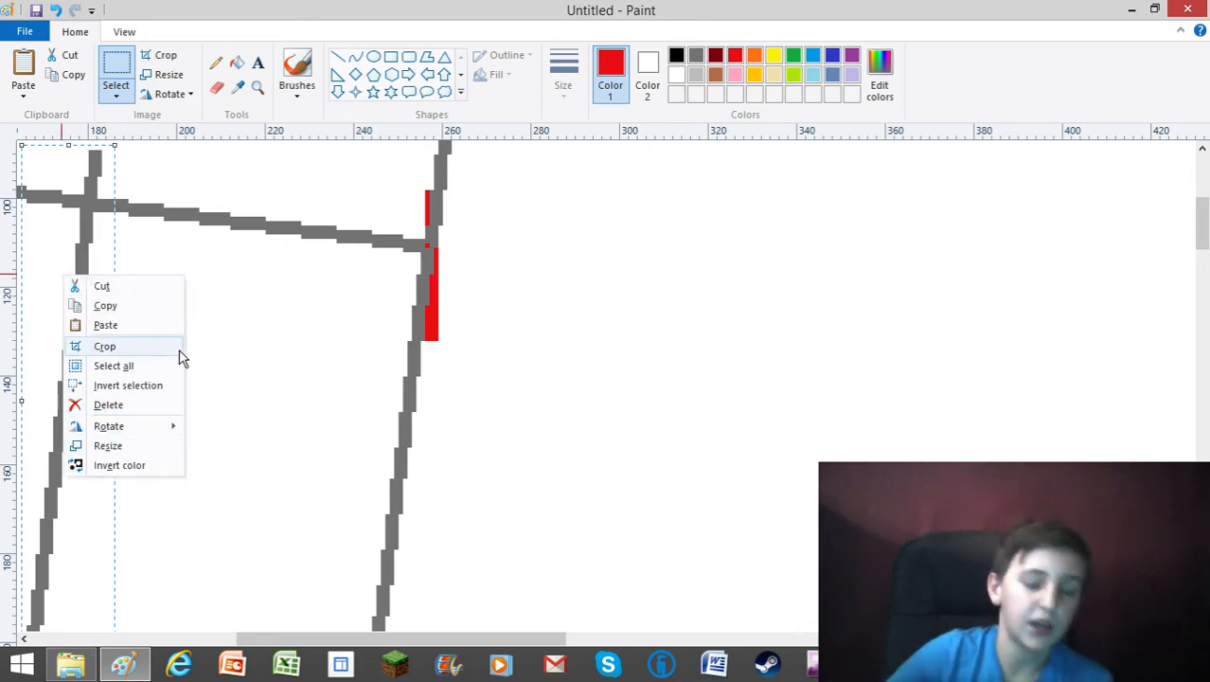
pyautogui.moveTo(114, 433)
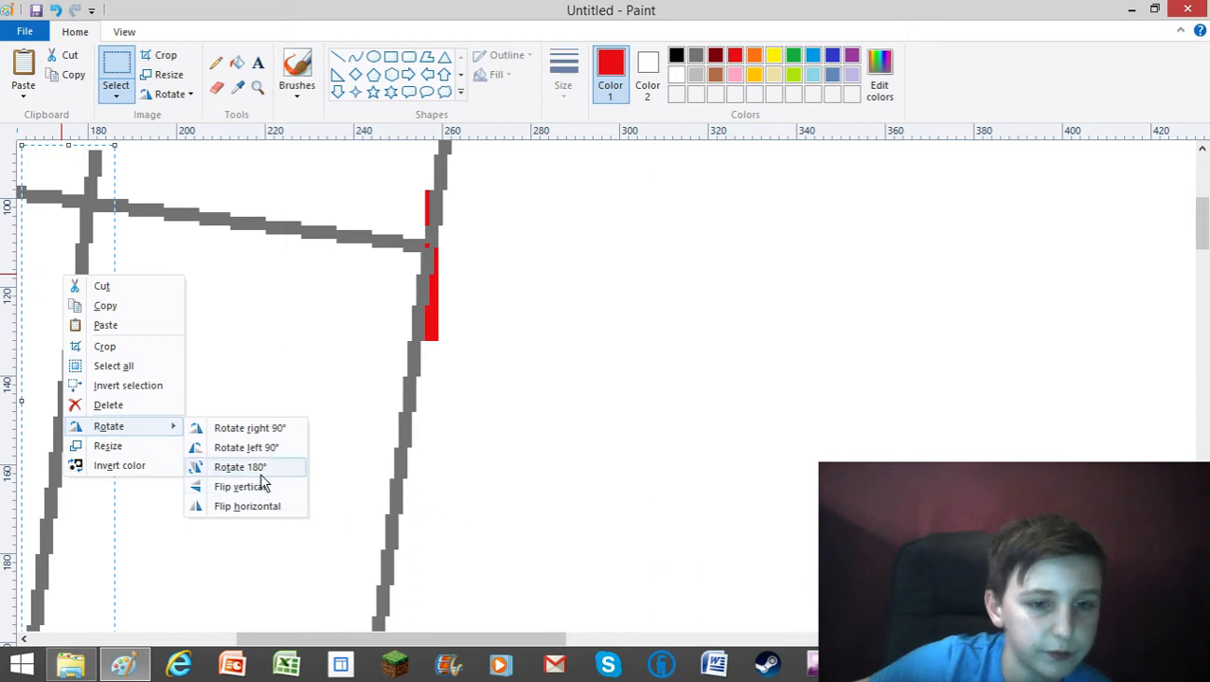
pyautogui.click(270, 427)
pyautogui.moveTo(127, 401); pyautogui.dragTo(606, 434)
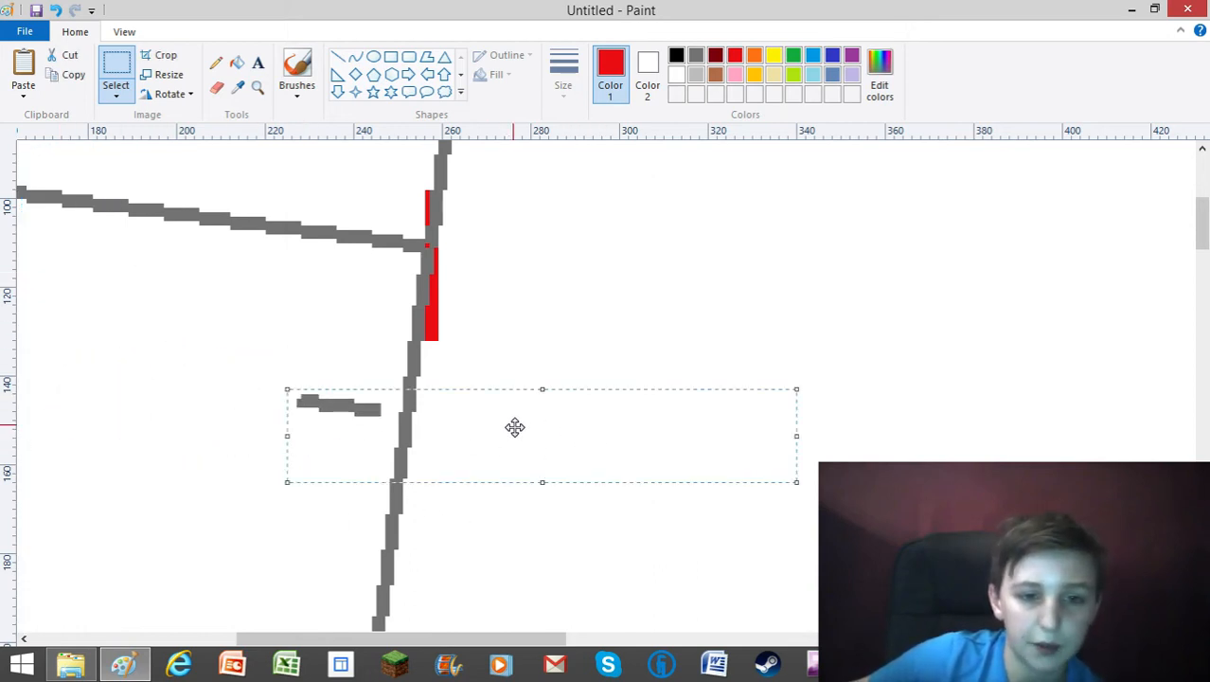
# - Turn off transparent selection, and cut and repaste the rotated duplicate
pyautogui.click(118, 100)
pyautogui.click(118, 101)
pyautogui.click(117, 101)
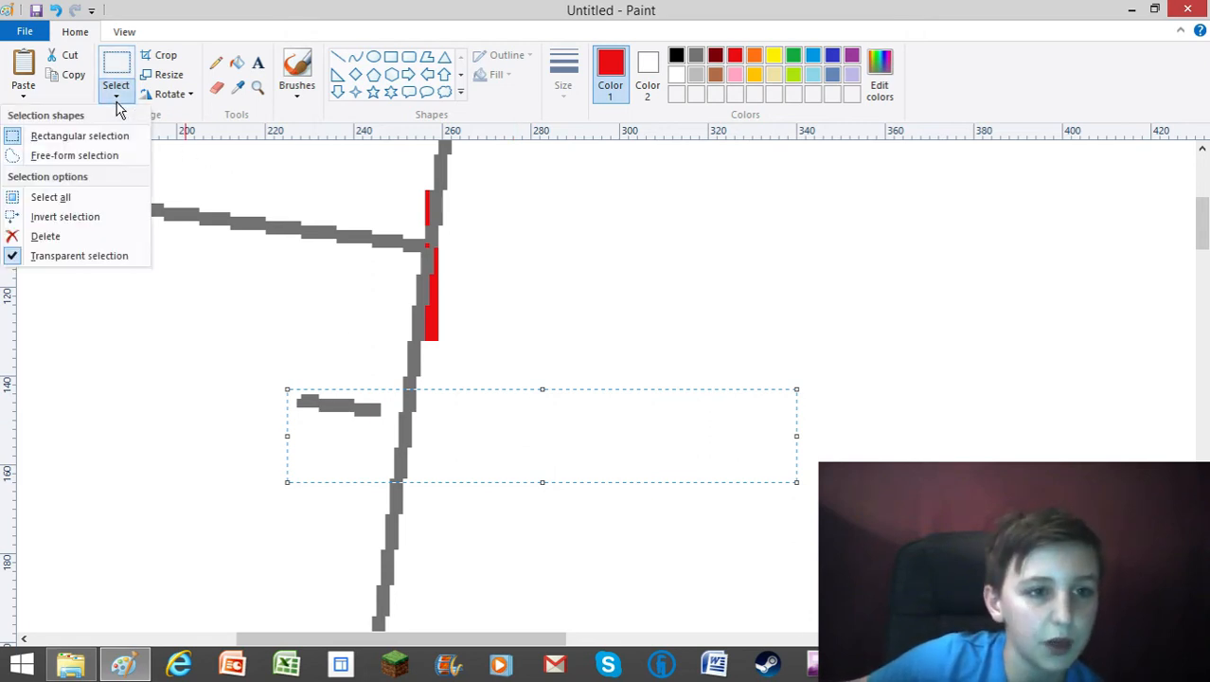
pyautogui.click(16, 257)
pyautogui.rightClick(410, 414)
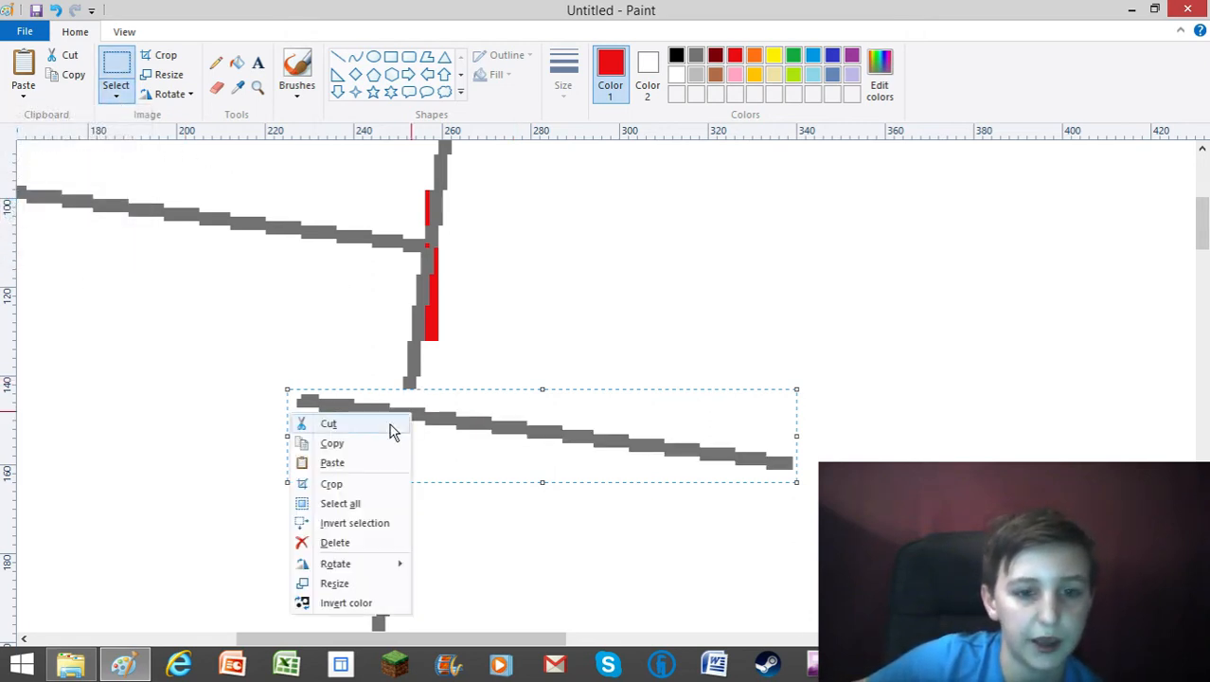
pyautogui.click(352, 424)
pyautogui.rightClick(267, 273)
pyautogui.click(219, 328)
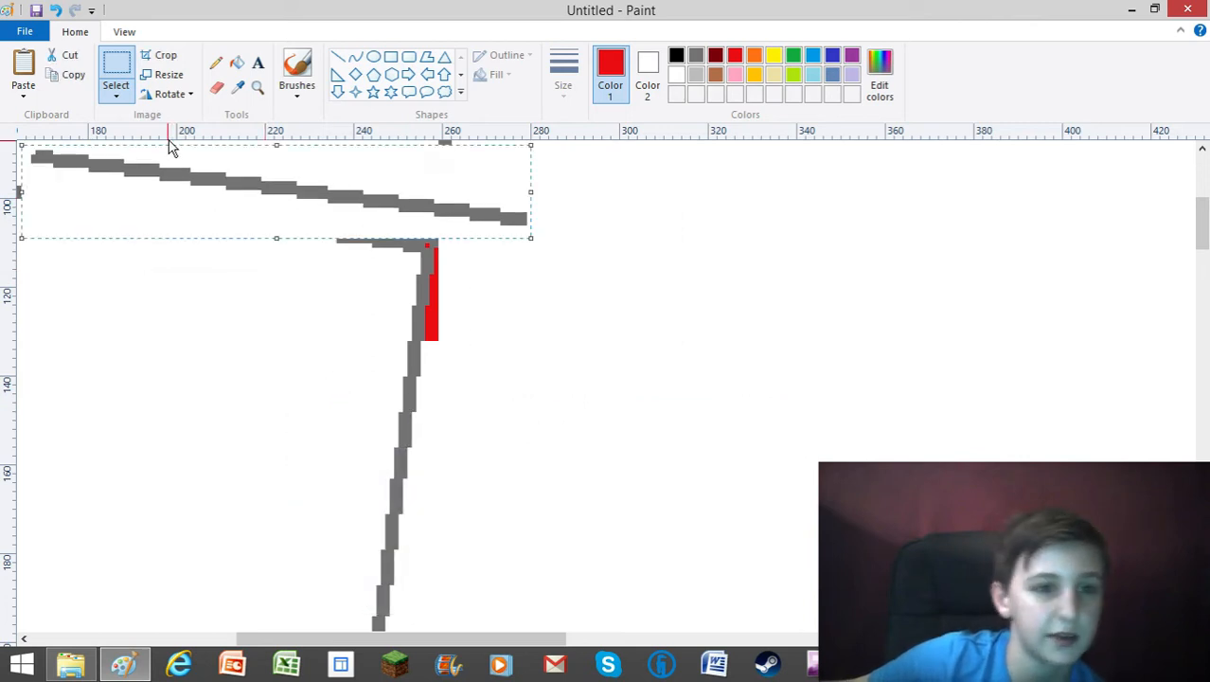
# - Turn transparent selection back on and attach the pasted line to the joint as the cross's right arm
pyautogui.click(118, 98)
pyautogui.click(28, 258)
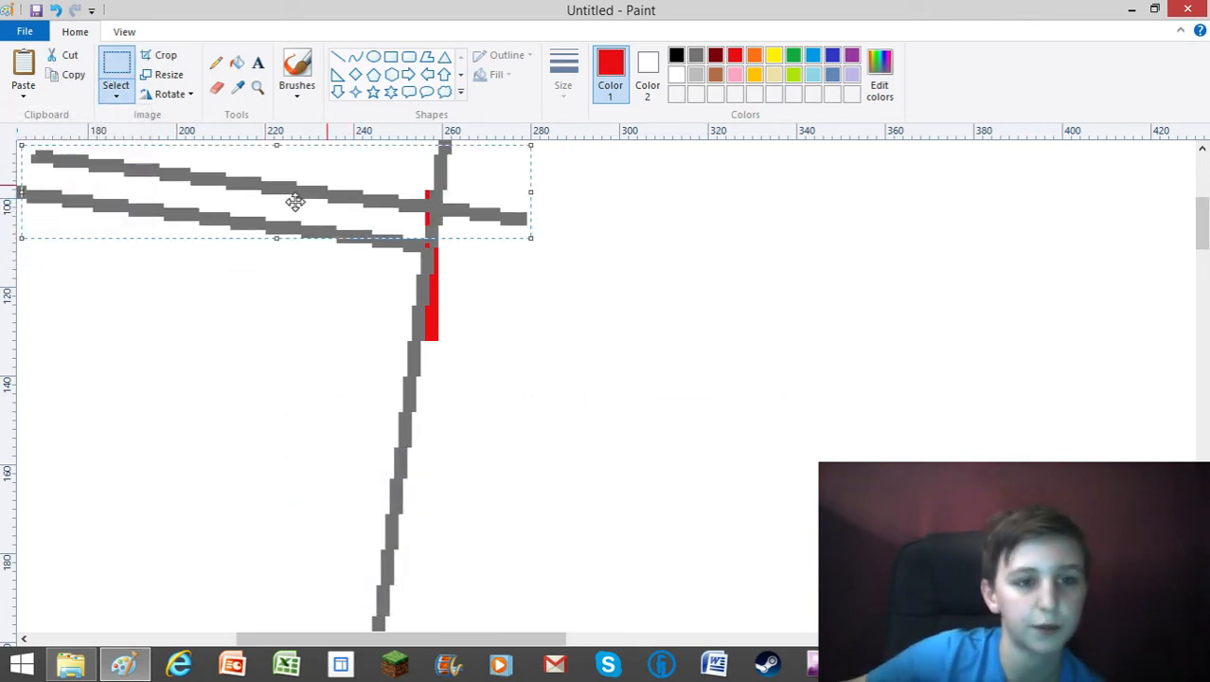
pyautogui.moveTo(227, 224); pyautogui.dragTo(630, 314)
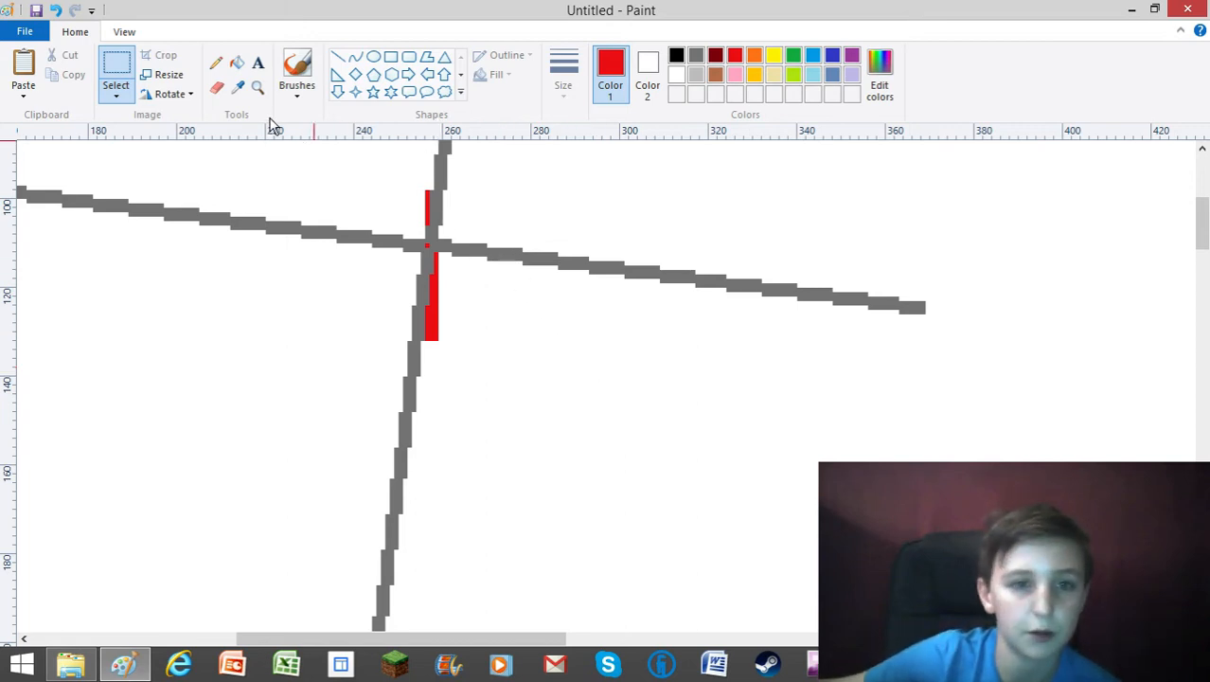
# - Fill the remaining red guide pieces beside the joint with white
pyautogui.click(237, 63)
pyautogui.hotkey('ctrl', 'z')
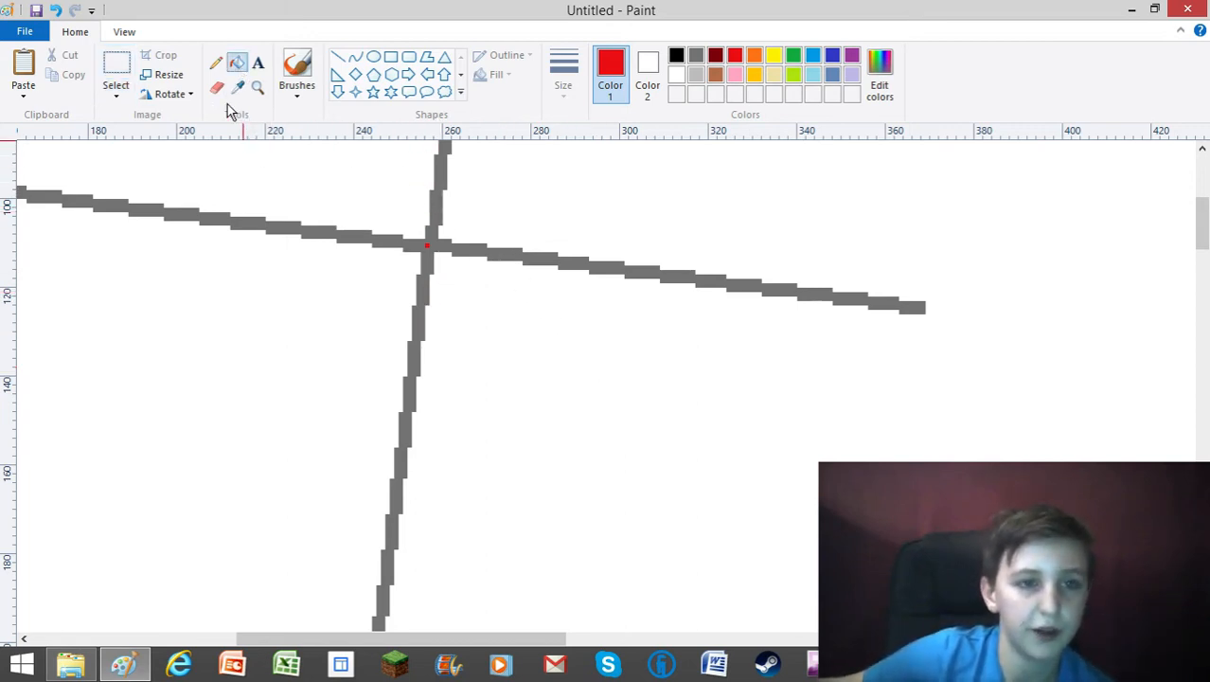
pyautogui.click(129, 74)
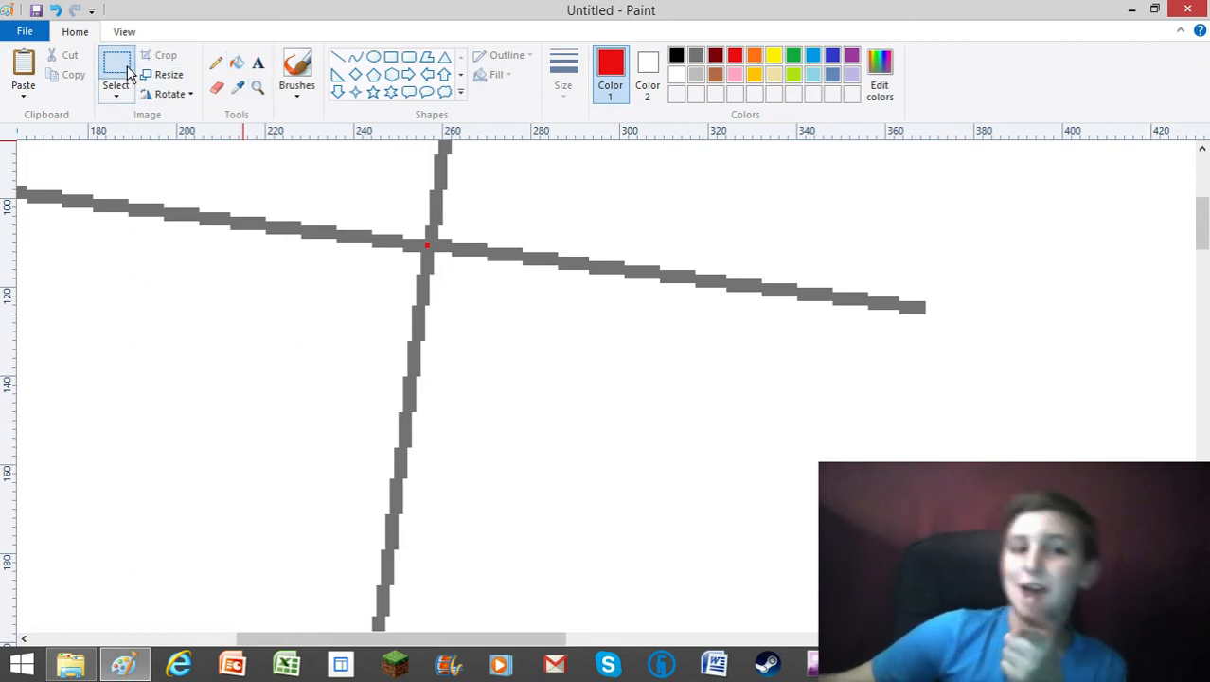
pyautogui.rightClick(188, 253)
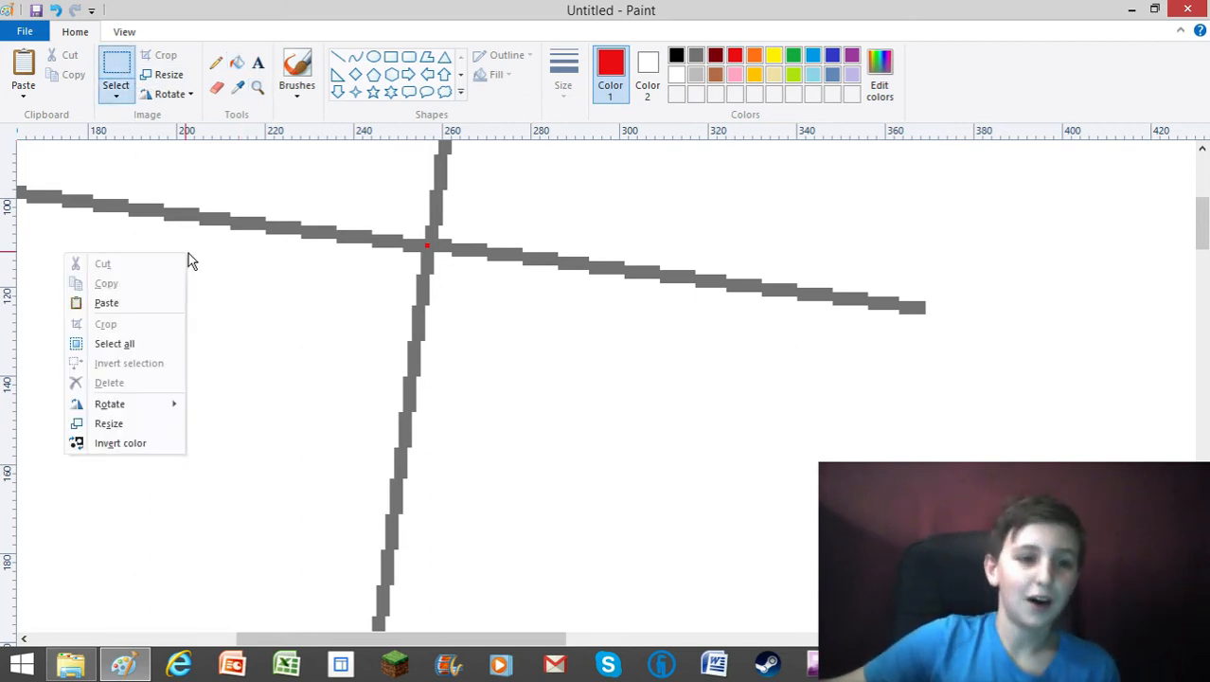
# - Select the whole four-armed cross and move it down and to the right, away from the canvas's upper edge
pyautogui.click(259, 92)
pyautogui.click(237, 64)
pyautogui.click(257, 87)
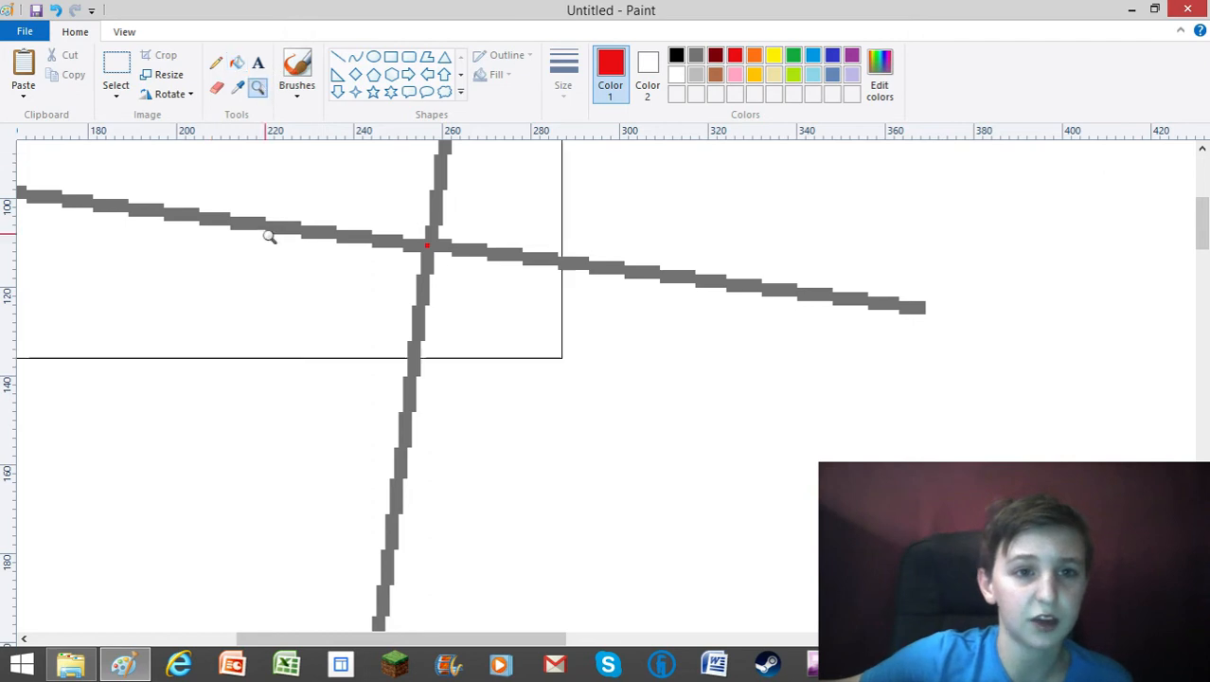
pyautogui.rightClick(269, 235)
pyautogui.rightClick(267, 235)
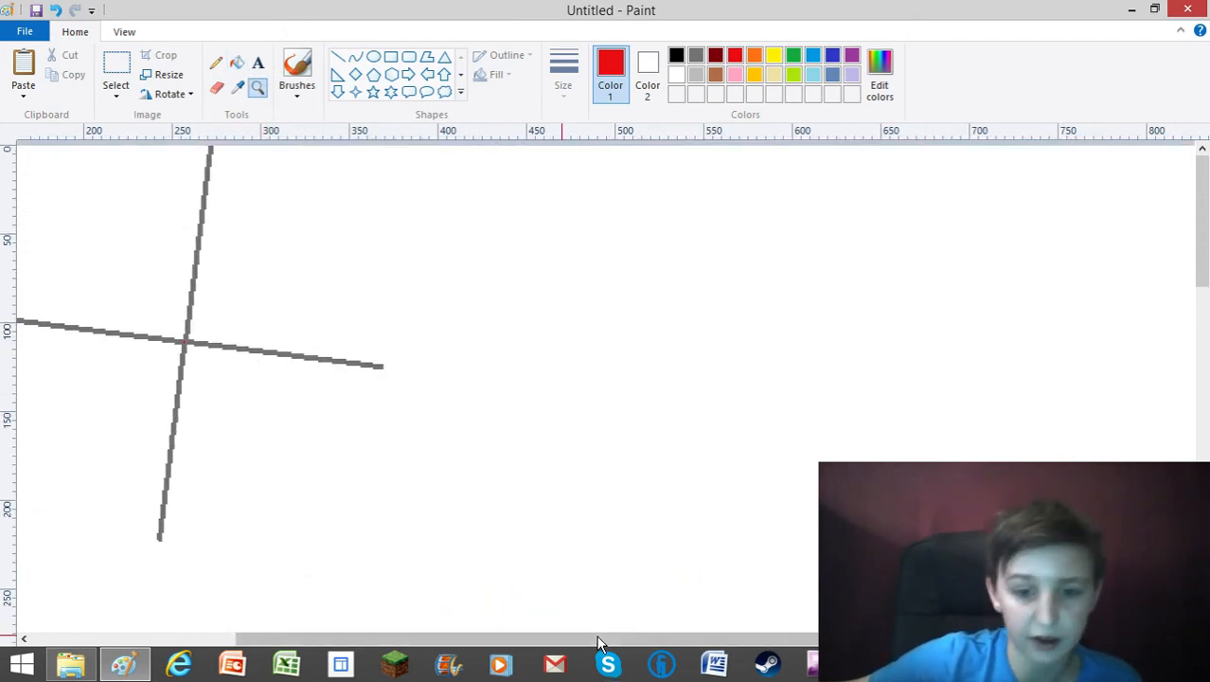
pyautogui.moveTo(595, 641); pyautogui.dragTo(509, 641)
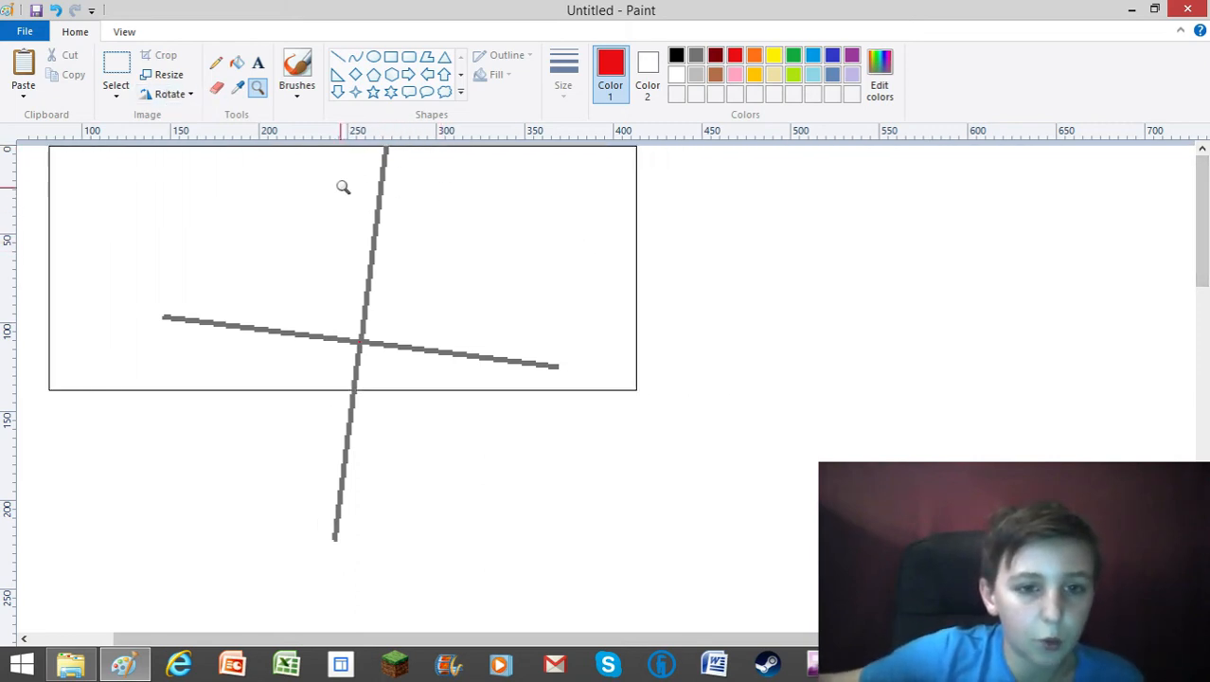
pyautogui.click(116, 67)
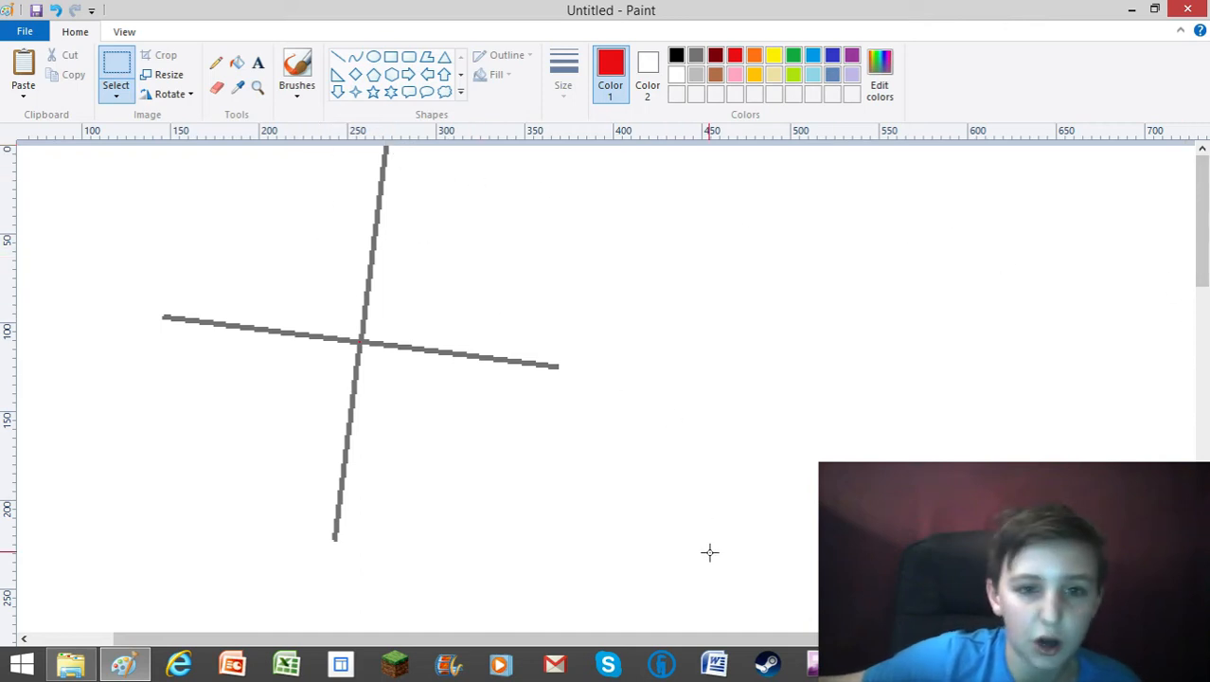
pyautogui.moveTo(696, 546)
pyautogui.mouseDown()
pyautogui.moveTo(45, 392)
pyautogui.moveTo(29, 148)
pyautogui.mouseUp()
pyautogui.moveTo(351, 300)
pyautogui.mouseDown()
pyautogui.moveTo(347, 341)
pyautogui.moveTo(400, 340)
pyautogui.mouseUp()
pyautogui.click(124, 93)
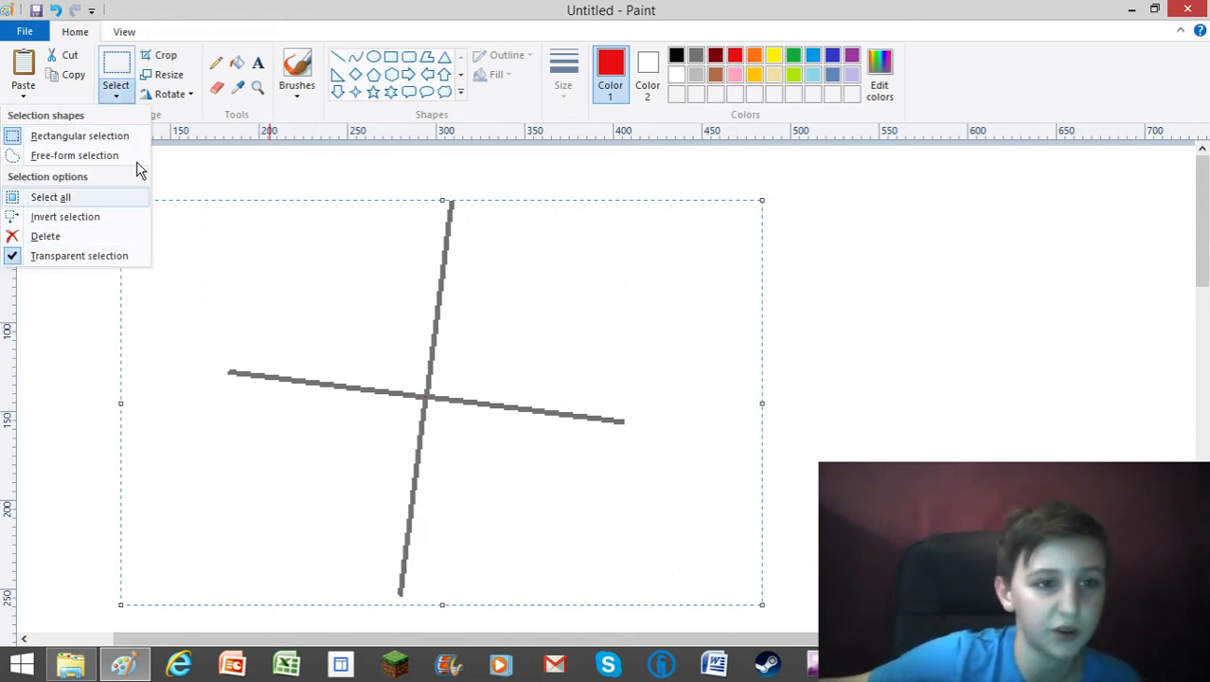
pyautogui.click(937, 216)
# - Paste a copy of the sloping line over the cross, rotate it 90° right, and move it beside the upper arm
pyautogui.rightClick(68, 169)
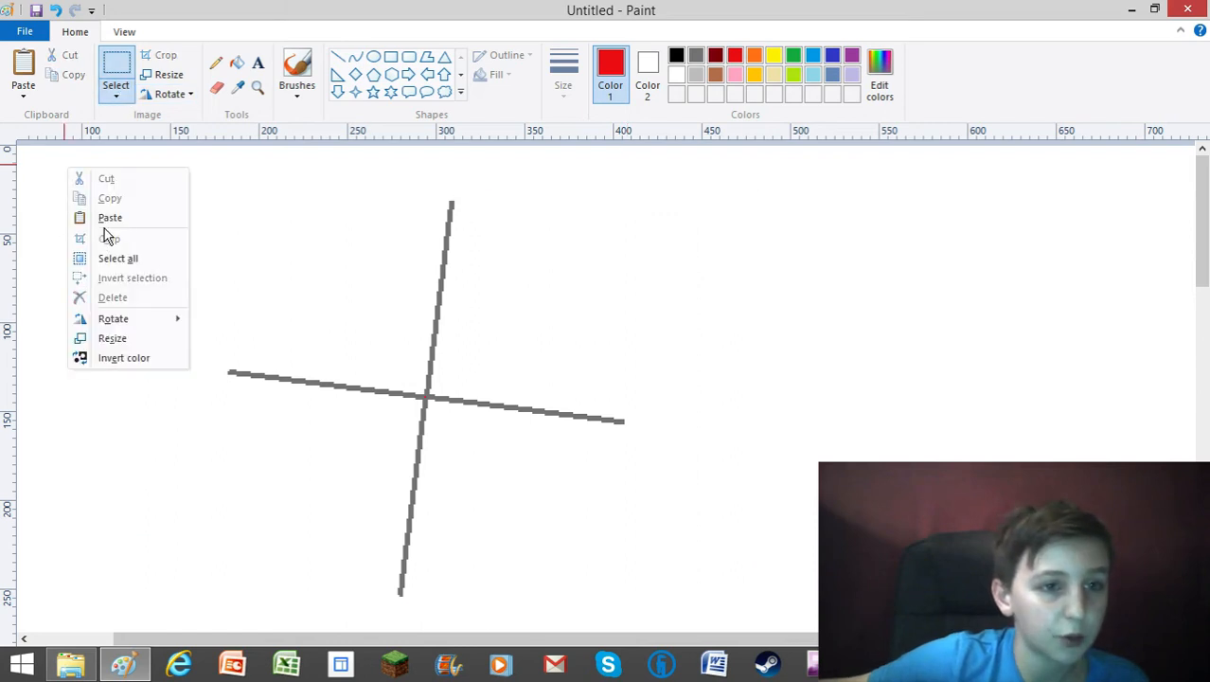
pyautogui.click(110, 217)
pyautogui.moveTo(135, 162); pyautogui.dragTo(412, 311)
pyautogui.rightClick(412, 310)
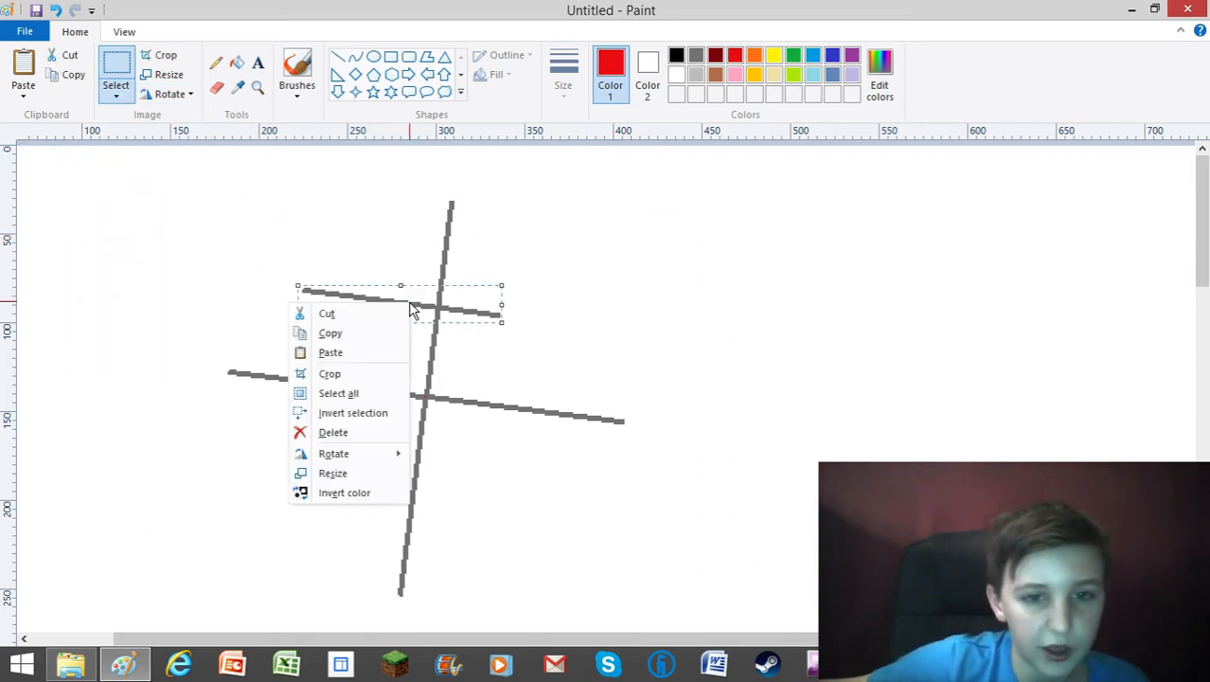
pyautogui.moveTo(354, 462)
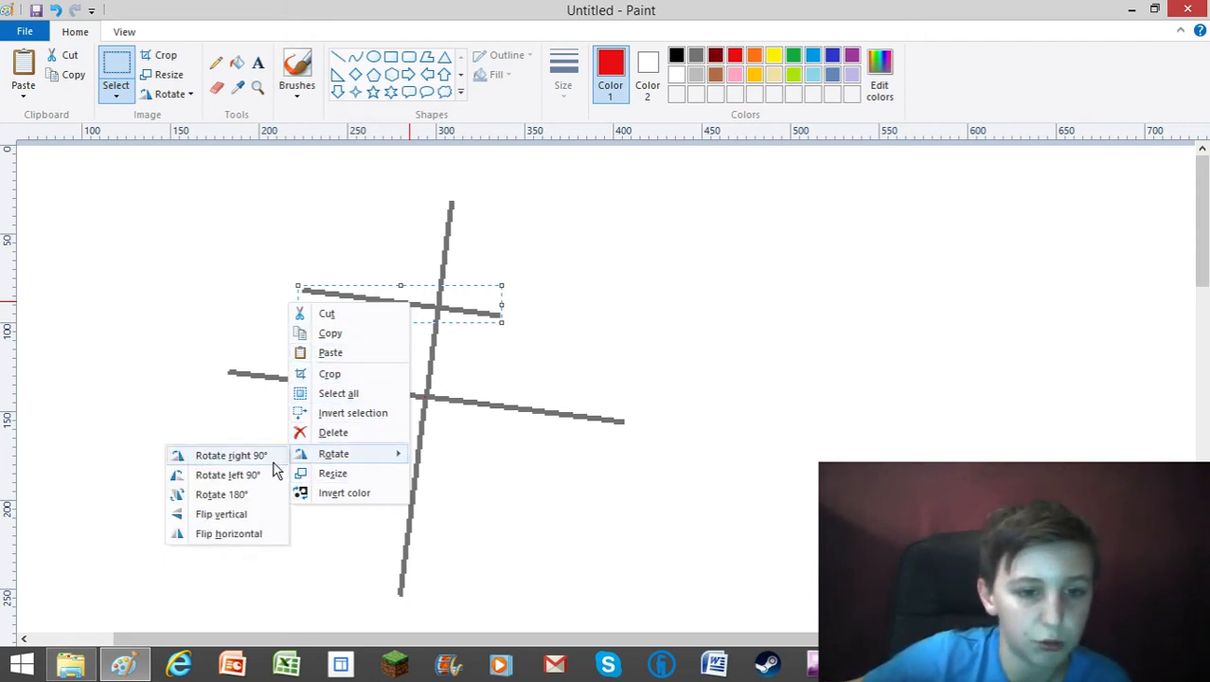
pyautogui.click(271, 458)
pyautogui.moveTo(408, 276); pyautogui.dragTo(481, 273)
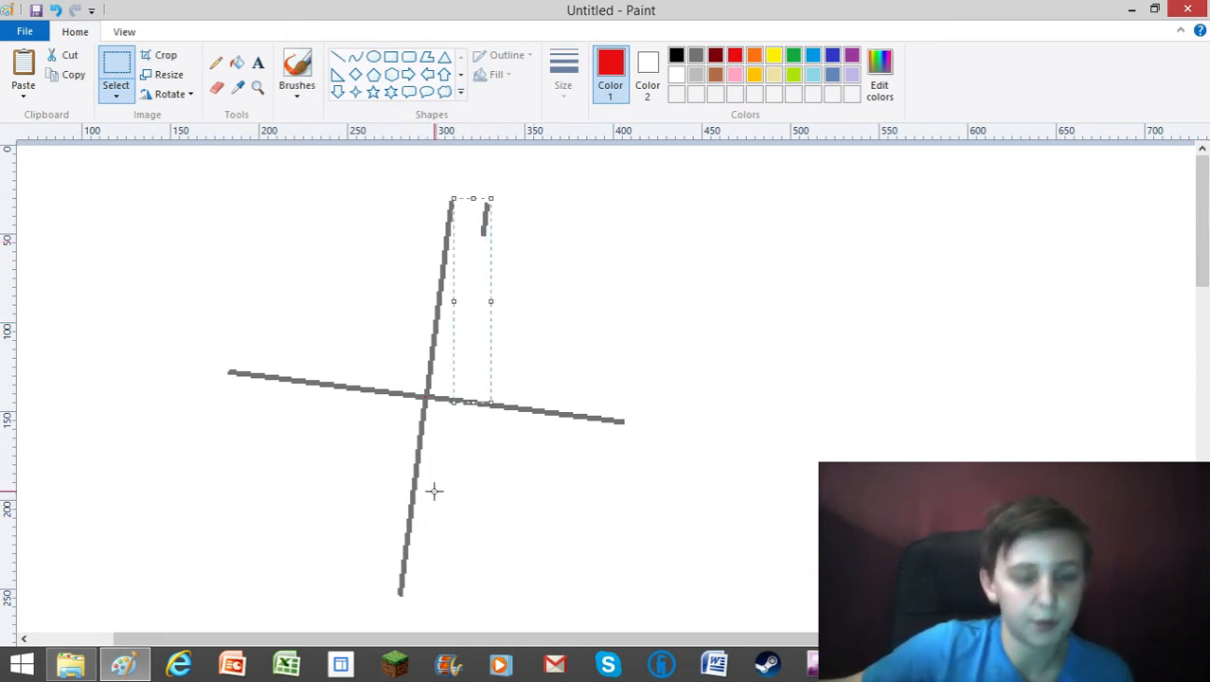
# - Turn off transparent selection and delete the pasted line beside the cross's upper arm
pyautogui.click(110, 95)
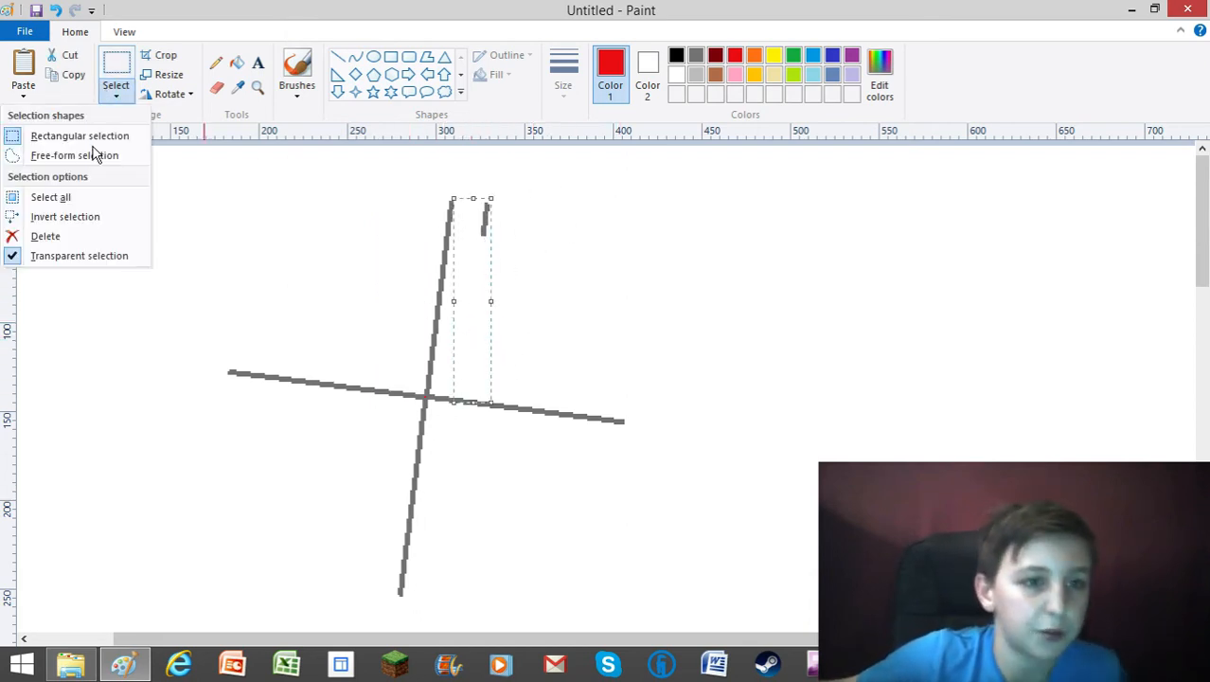
pyautogui.click(13, 256)
pyautogui.rightClick(464, 281)
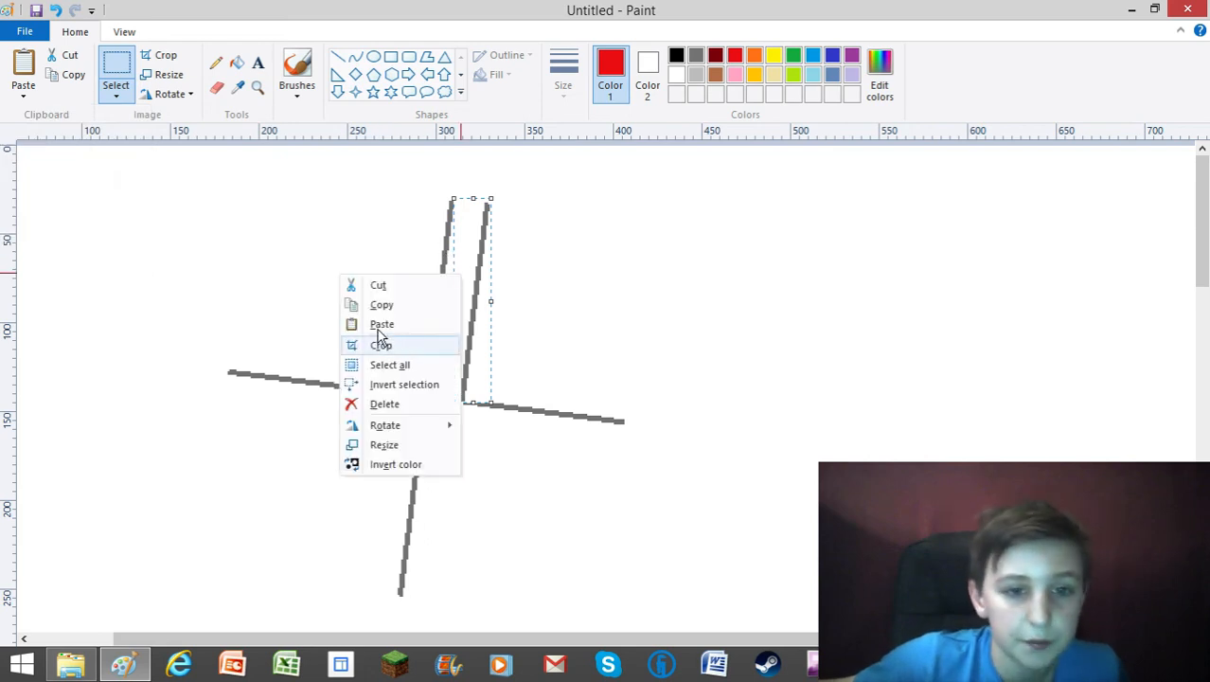
pyautogui.click(206, 222)
pyautogui.rightClick(206, 224)
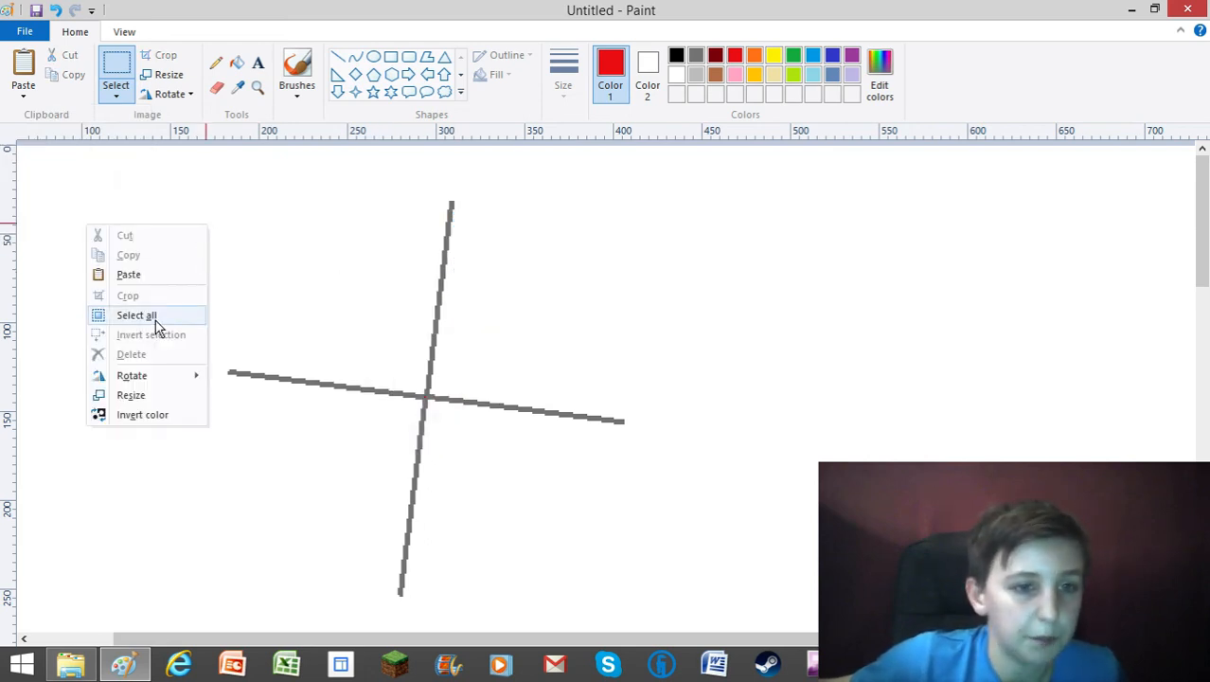
pyautogui.click(113, 414)
pyautogui.click(55, 11)
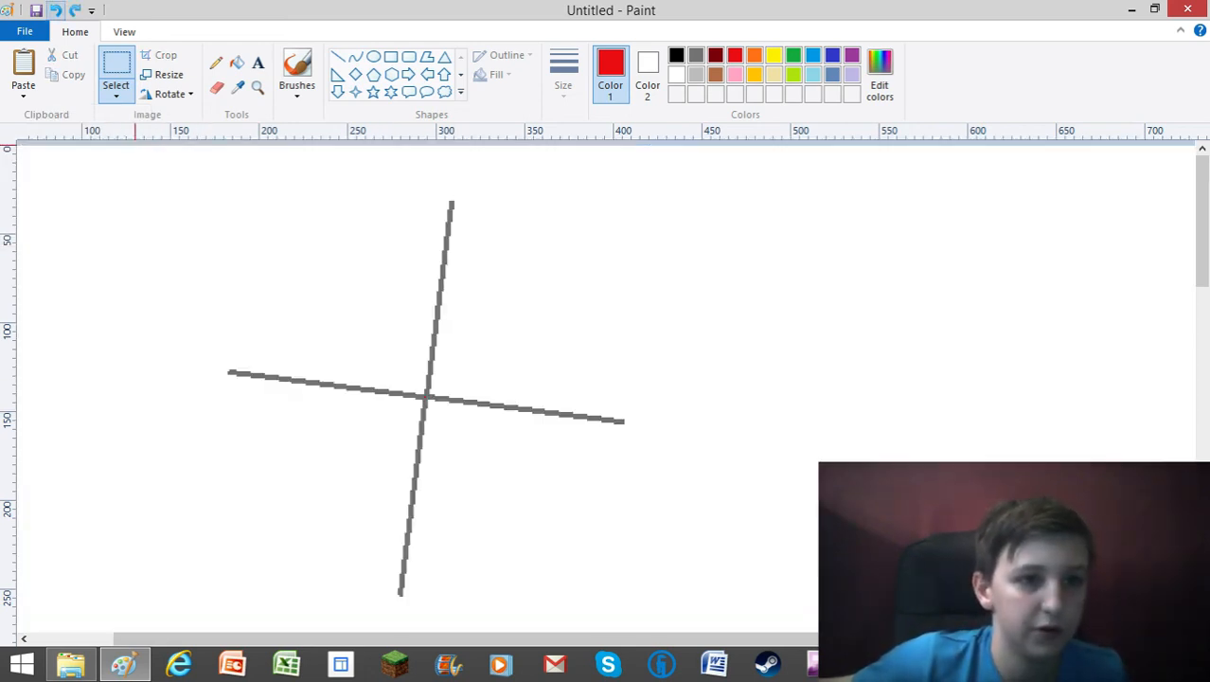
# - Paste the sloping line again, turn transparent selection back on, and lay the line over the cross's upper arm
pyautogui.rightClick(259, 270)
pyautogui.click(214, 320)
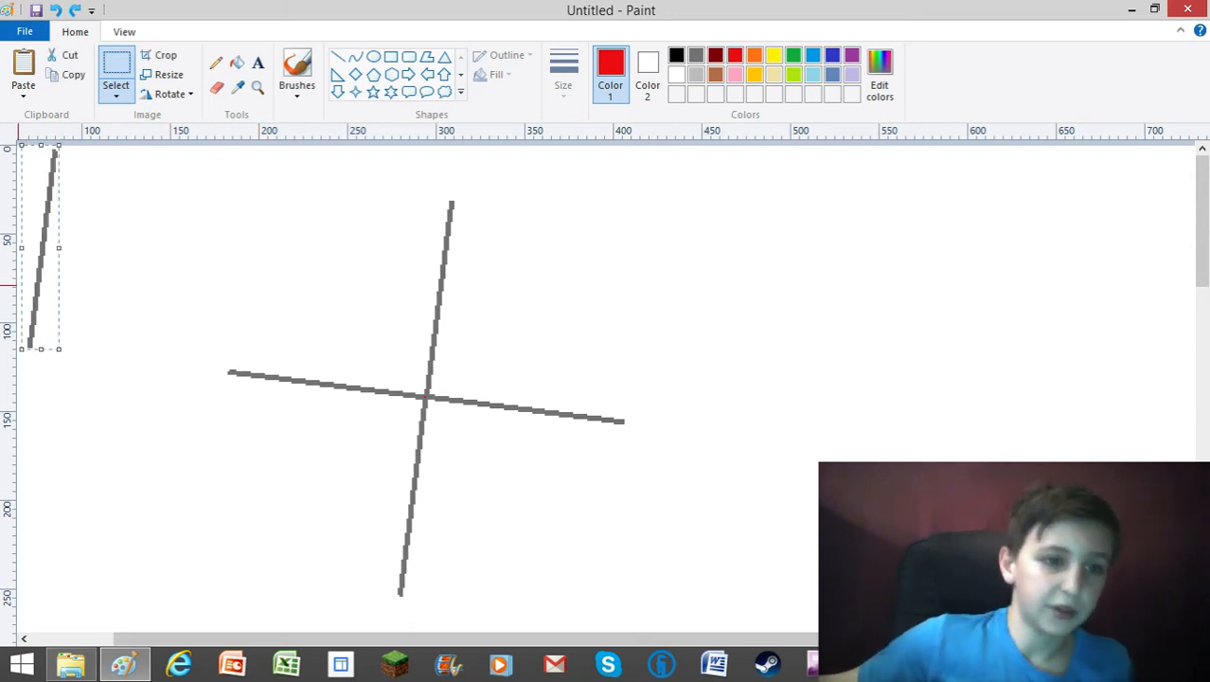
pyautogui.rightClick(38, 280)
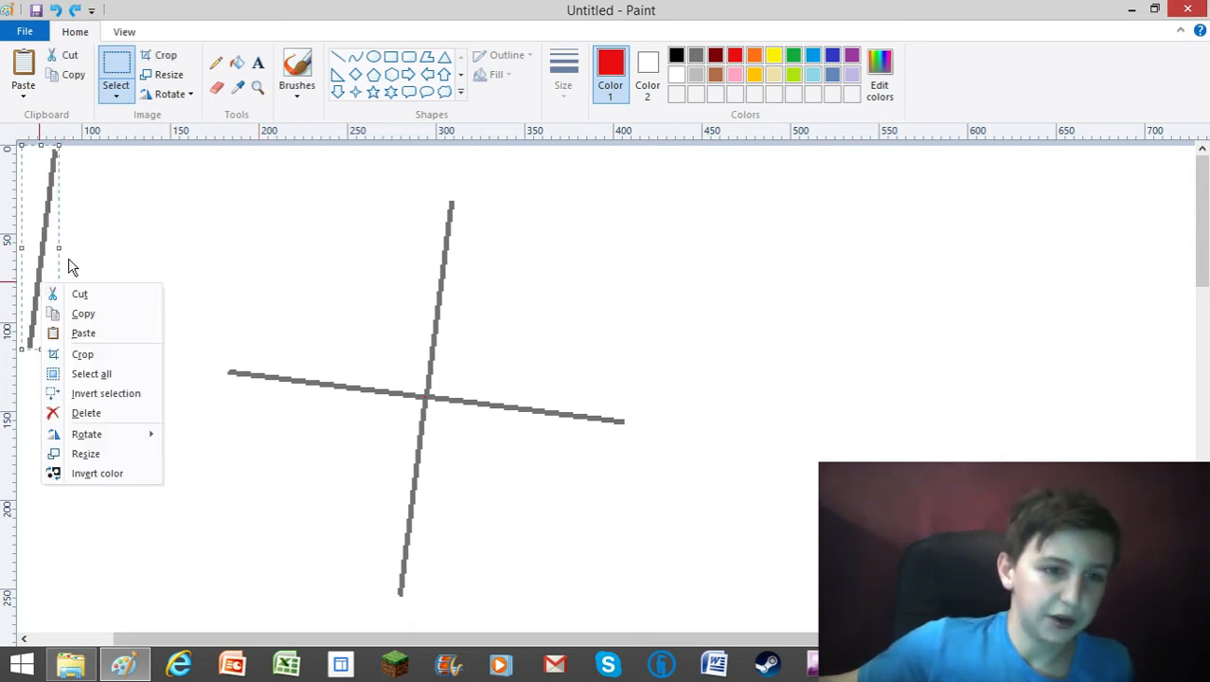
pyautogui.click(118, 97)
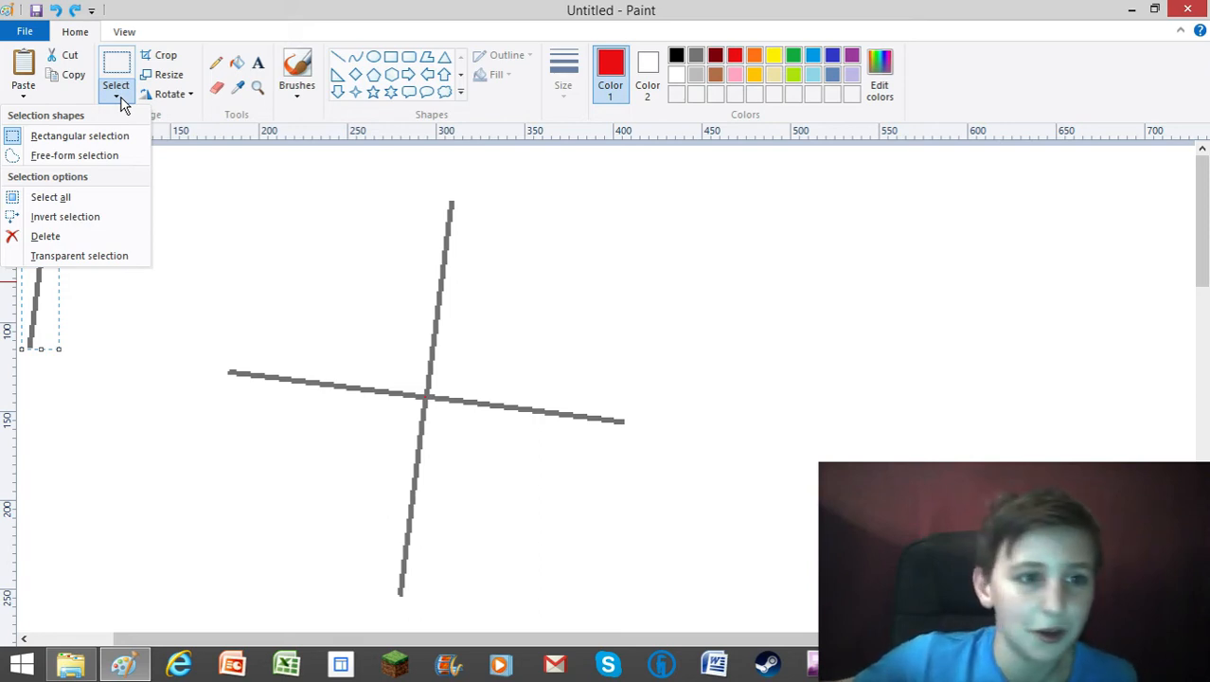
pyautogui.click(79, 256)
pyautogui.moveTo(66, 280); pyautogui.dragTo(438, 322)
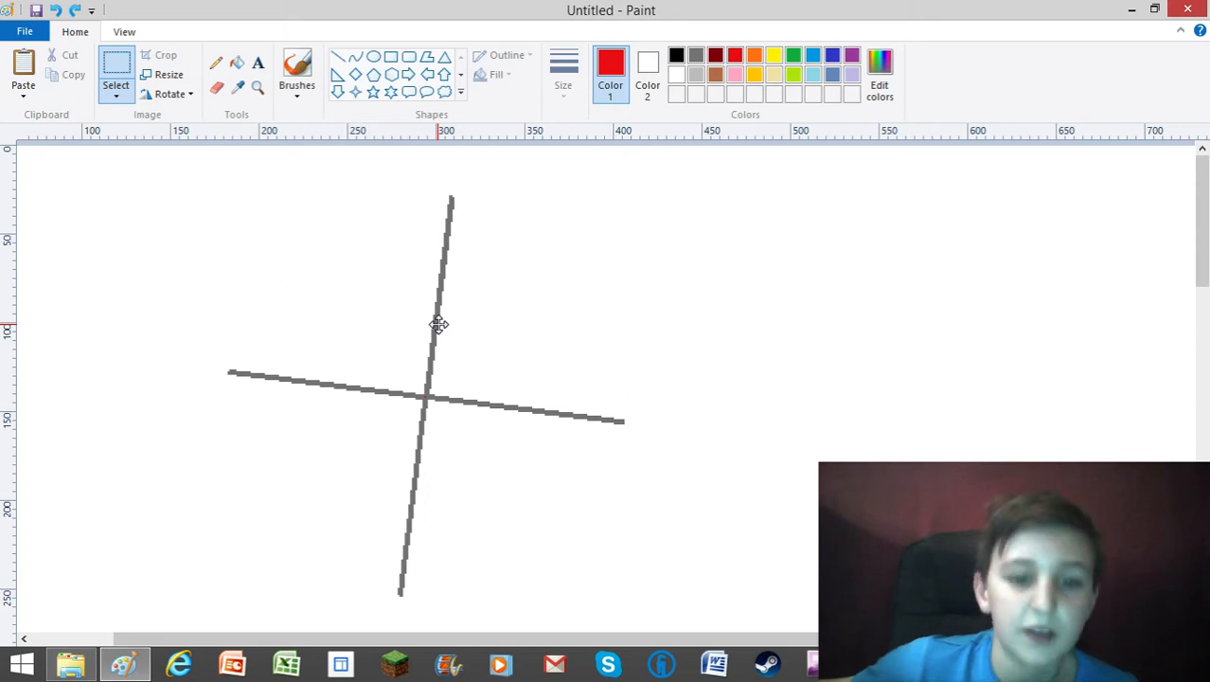
pyautogui.moveTo(438, 323); pyautogui.dragTo(438, 323)
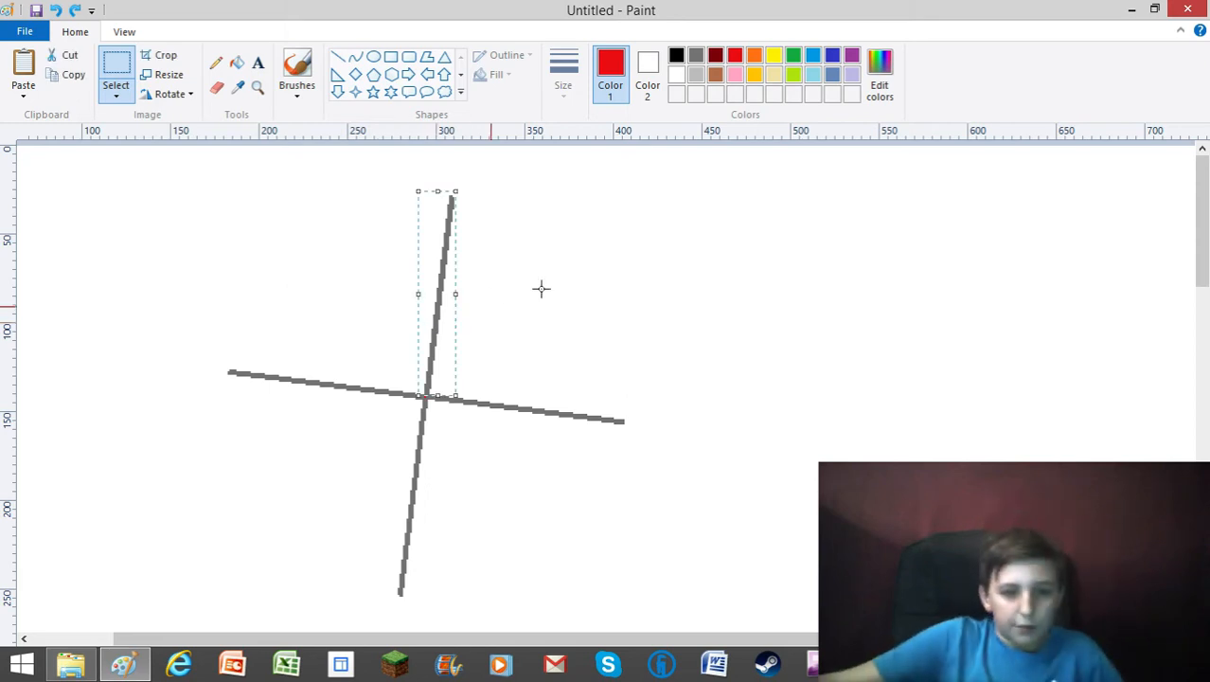
pyautogui.click(257, 86)
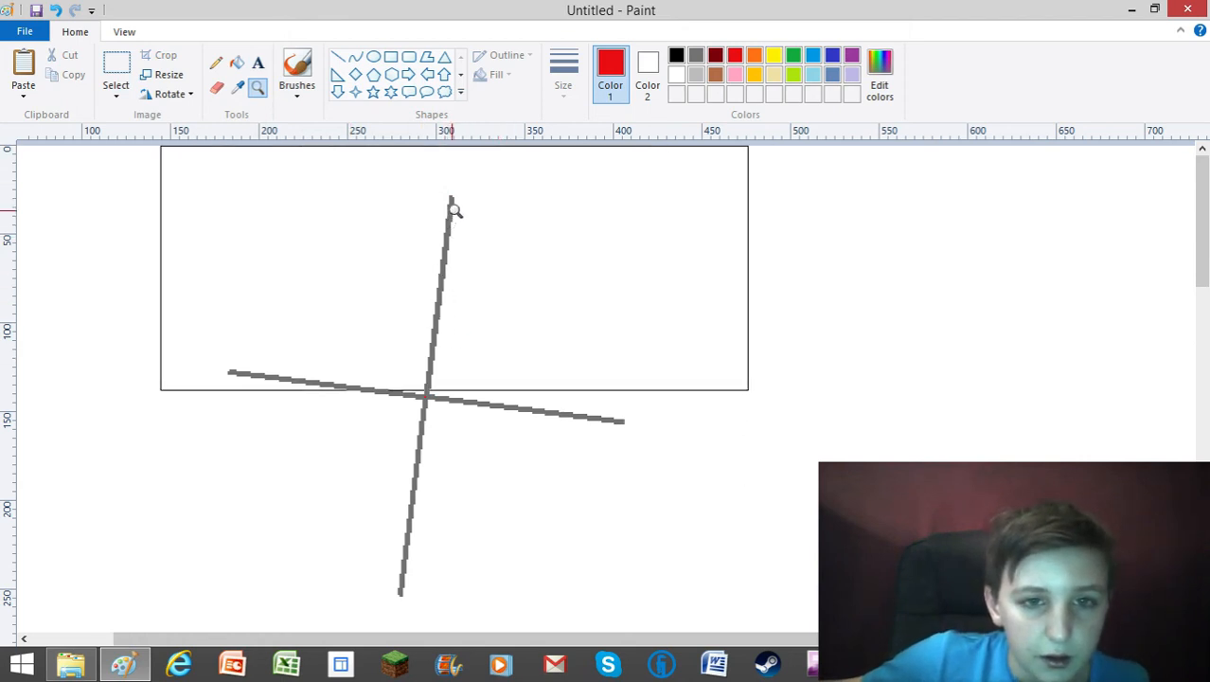
pyautogui.click(339, 59)
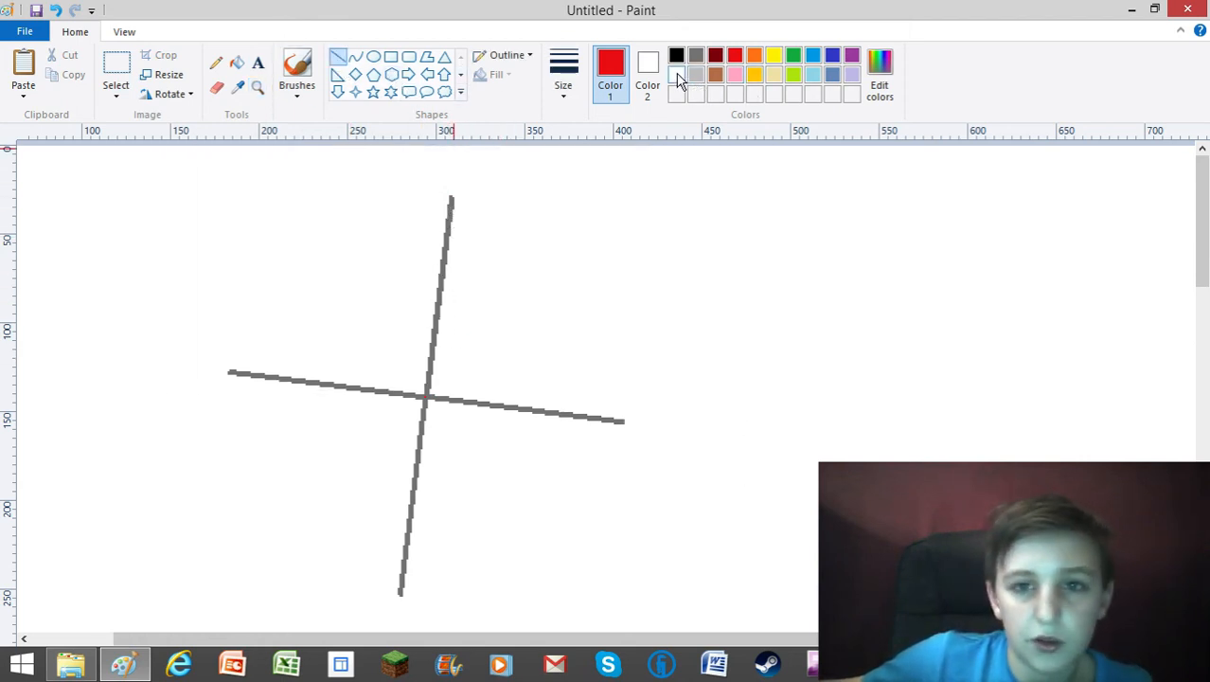
pyautogui.click(676, 75)
pyautogui.moveTo(471, 178); pyautogui.dragTo(454, 391)
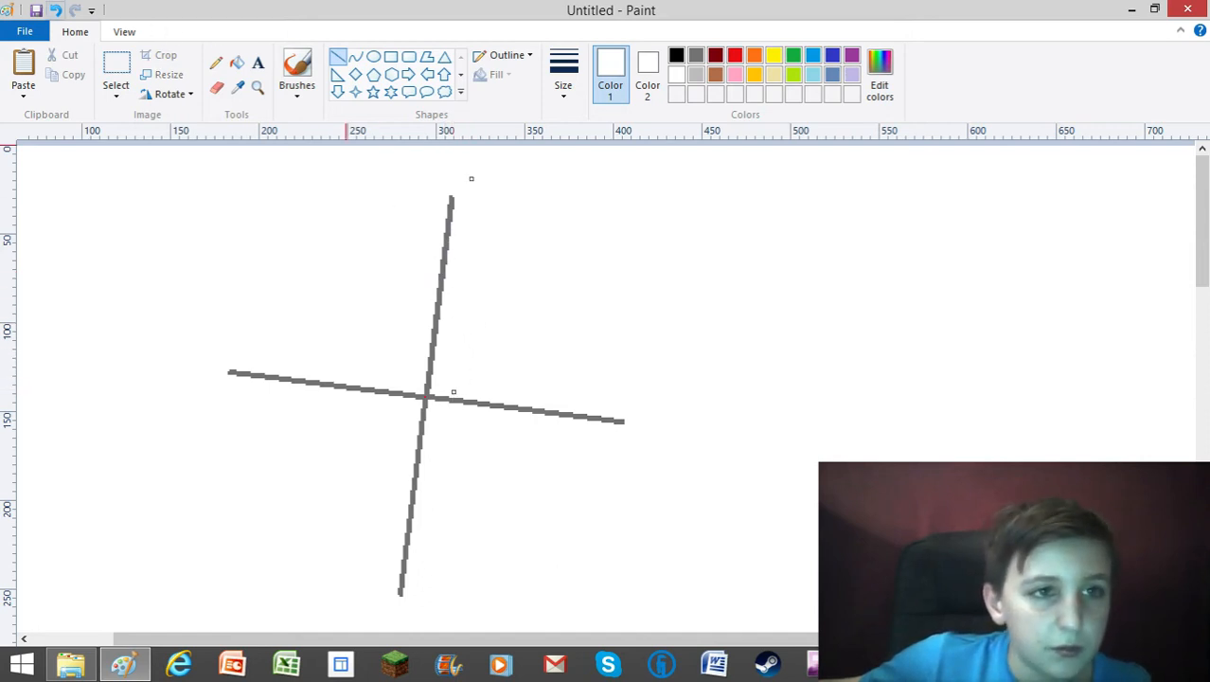
pyautogui.click(58, 11)
# - Draw two red diagonal lines in the blank area to the right of the cross and enclose them in a large red rectangle
pyautogui.click(739, 58)
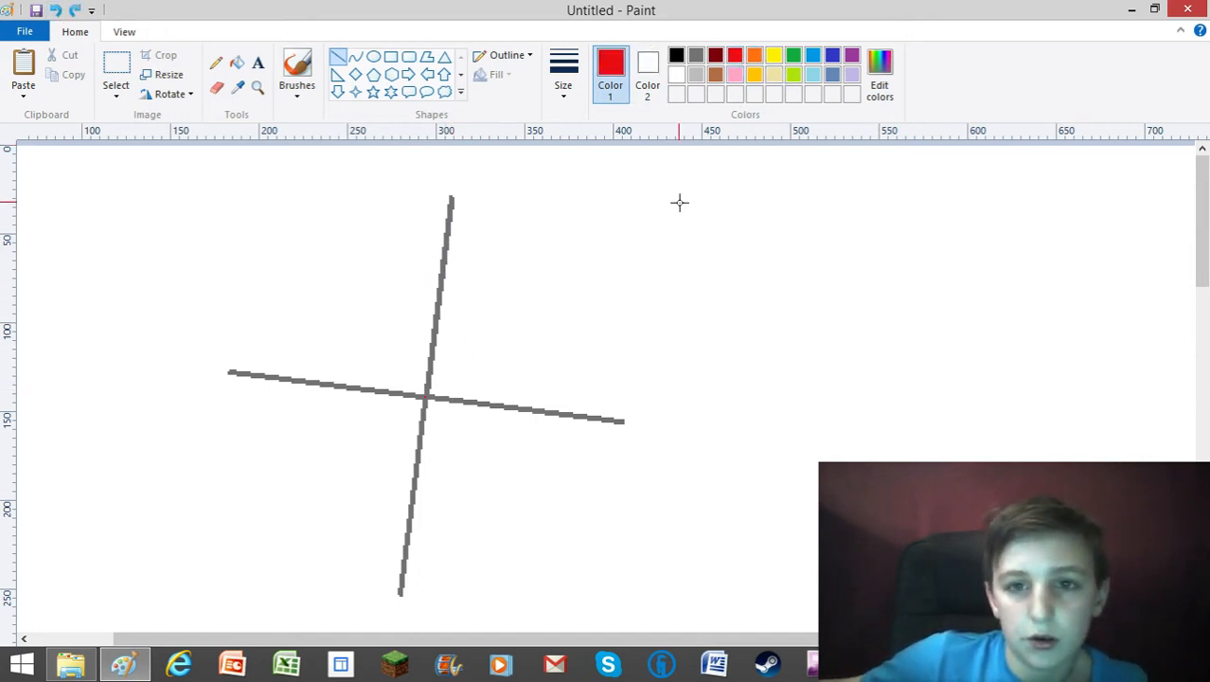
pyautogui.moveTo(678, 201); pyautogui.dragTo(959, 464)
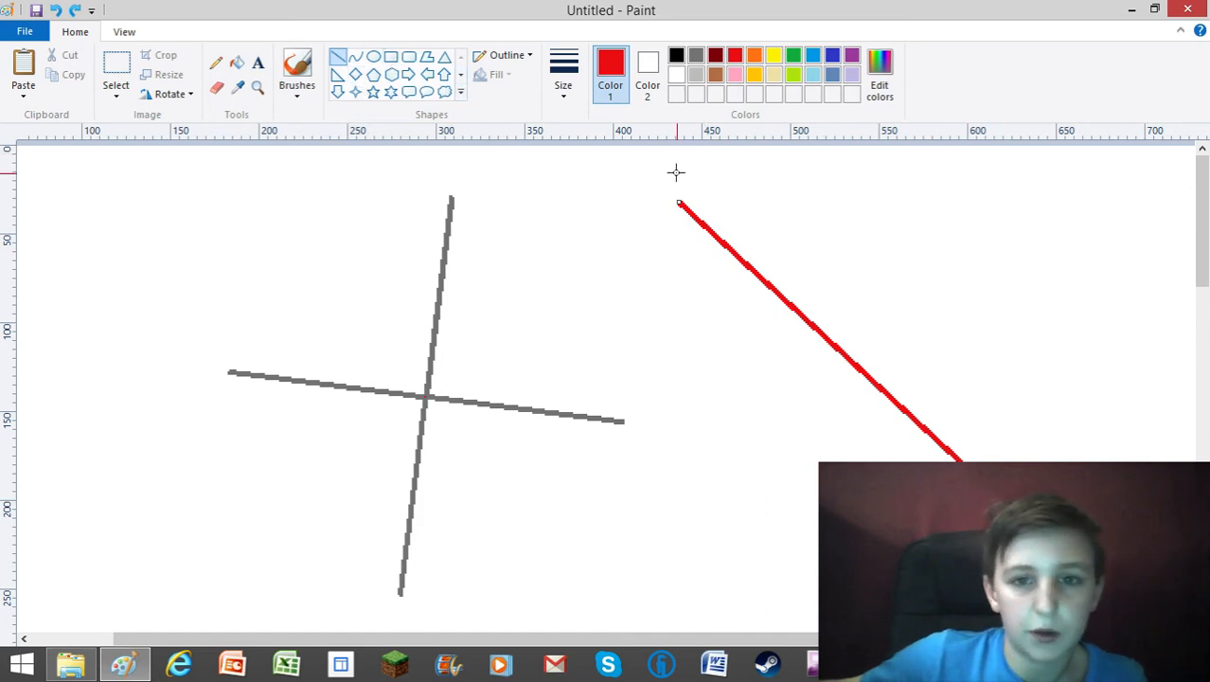
pyautogui.moveTo(671, 170); pyautogui.dragTo(907, 428)
pyautogui.click(392, 57)
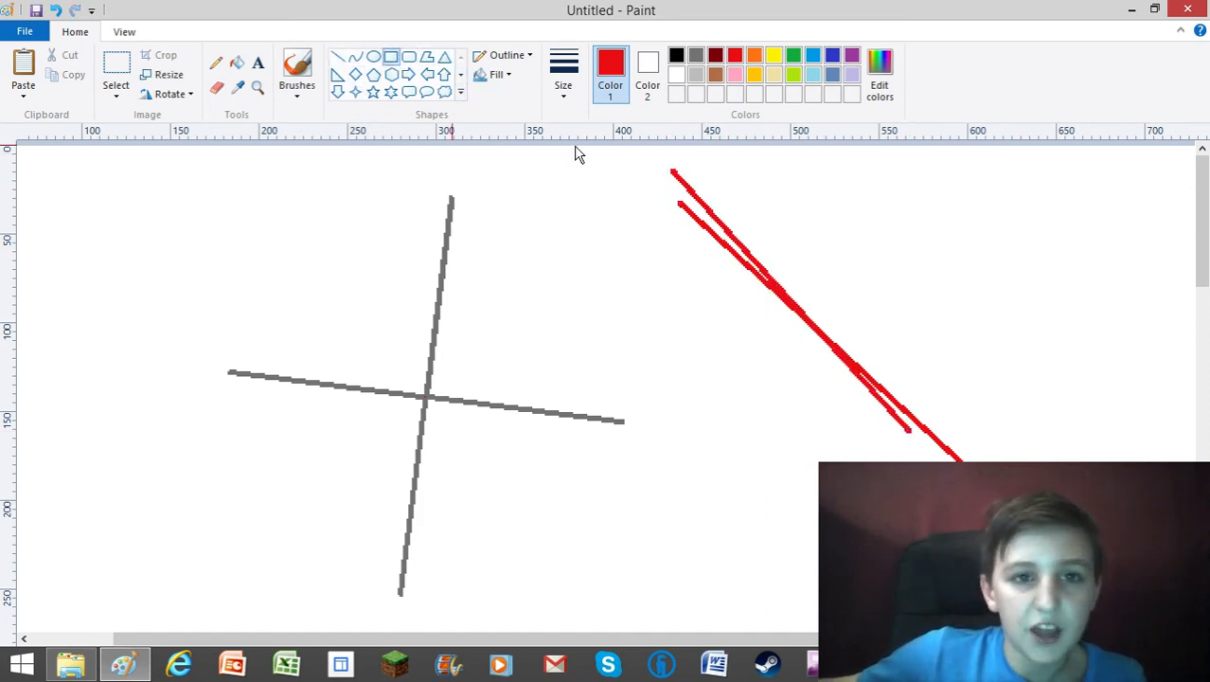
pyautogui.moveTo(653, 165); pyautogui.dragTo(1108, 591)
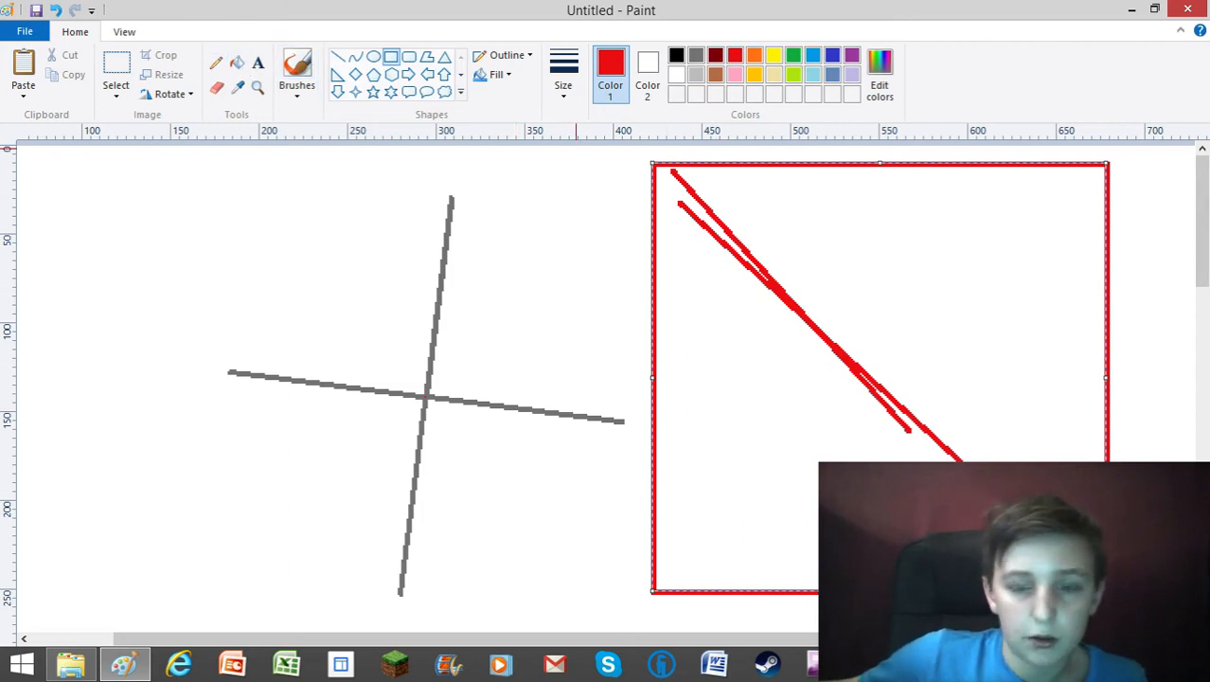
# - Fill the rectangle with red and cover the leftover white gaps with a red line
pyautogui.click(236, 63)
pyautogui.click(780, 323)
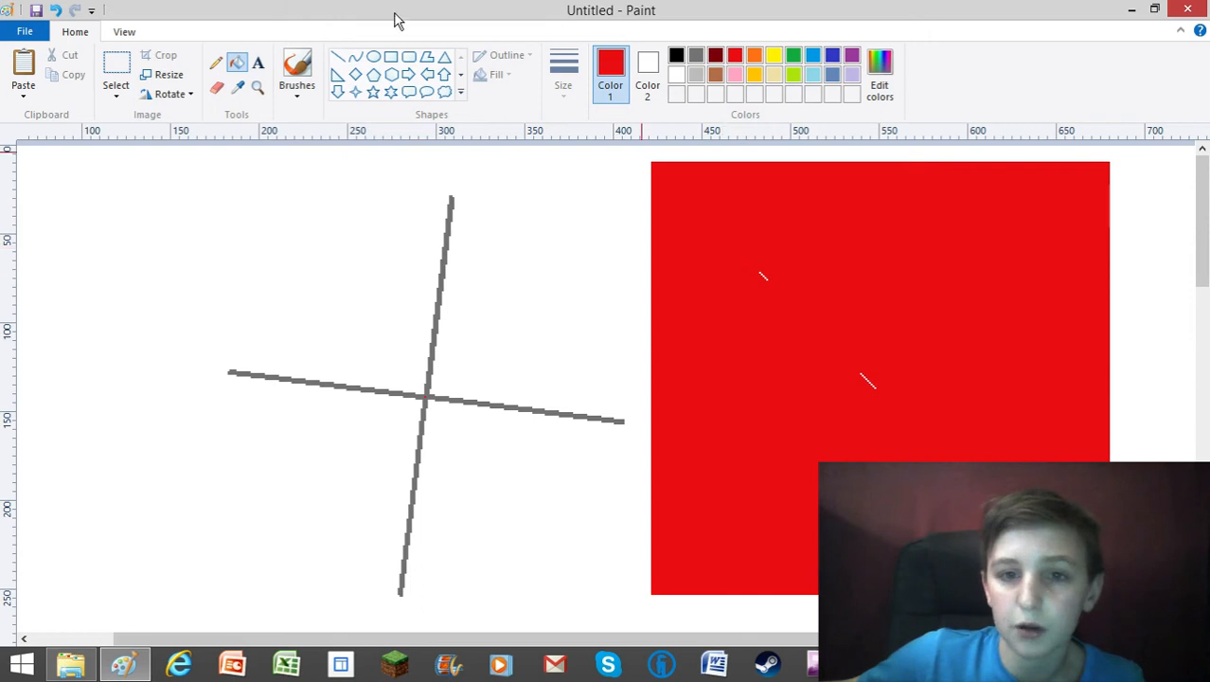
pyautogui.click(338, 58)
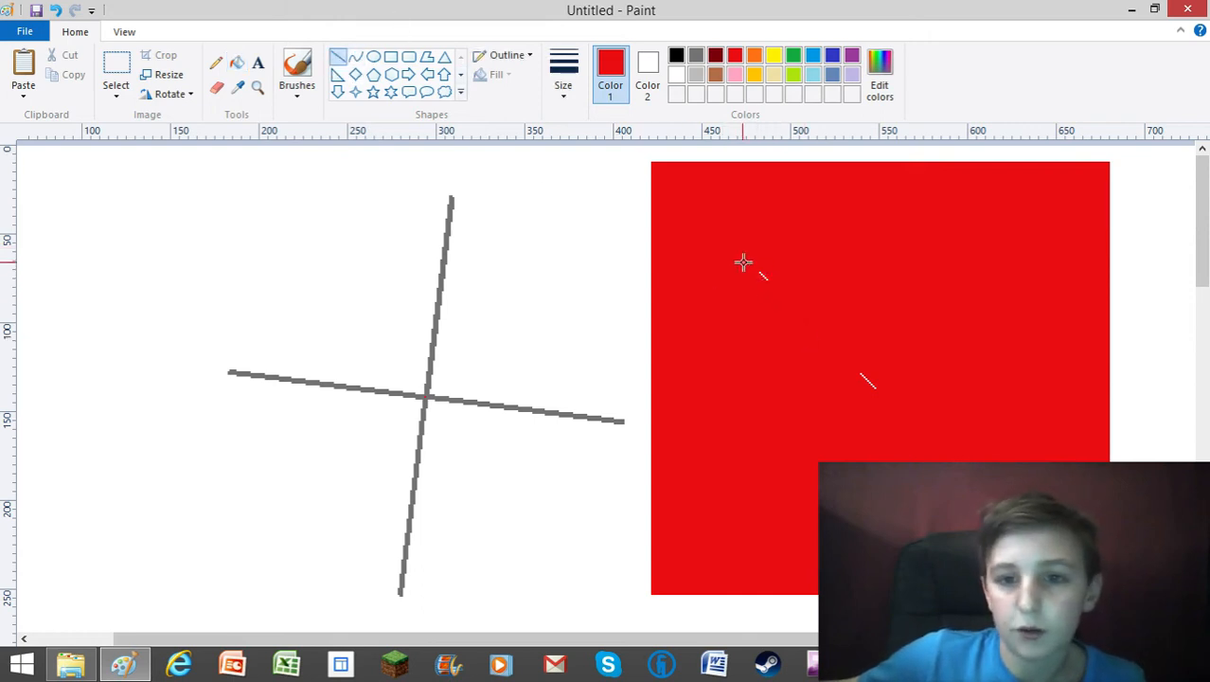
pyautogui.moveTo(769, 282); pyautogui.dragTo(900, 405)
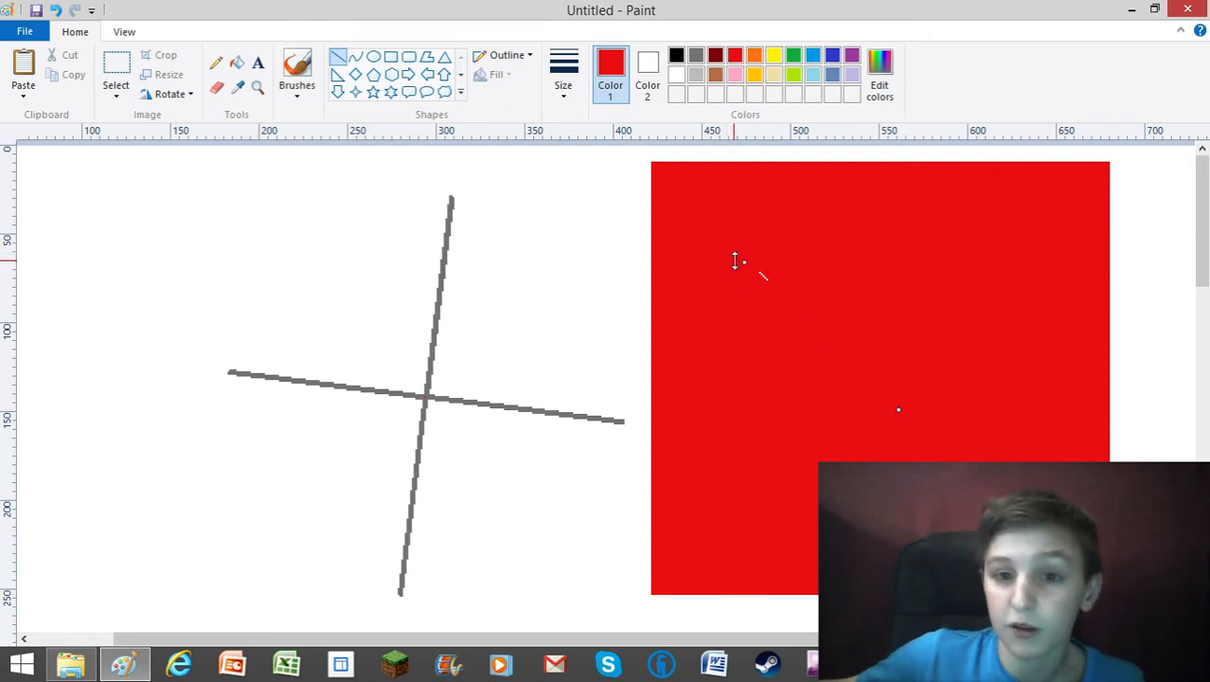
# - Paste a copy of the grey sloping line and place it on the solid red rectangle
pyautogui.click(116, 91)
pyautogui.click(124, 79)
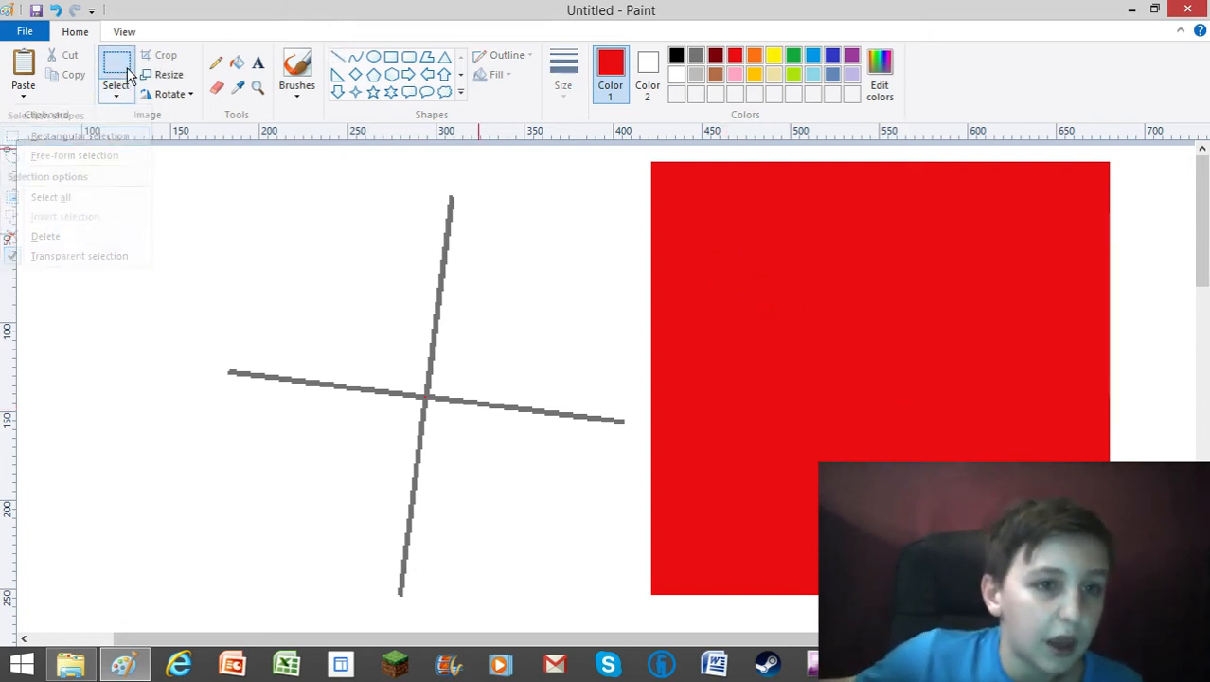
pyautogui.rightClick(117, 363)
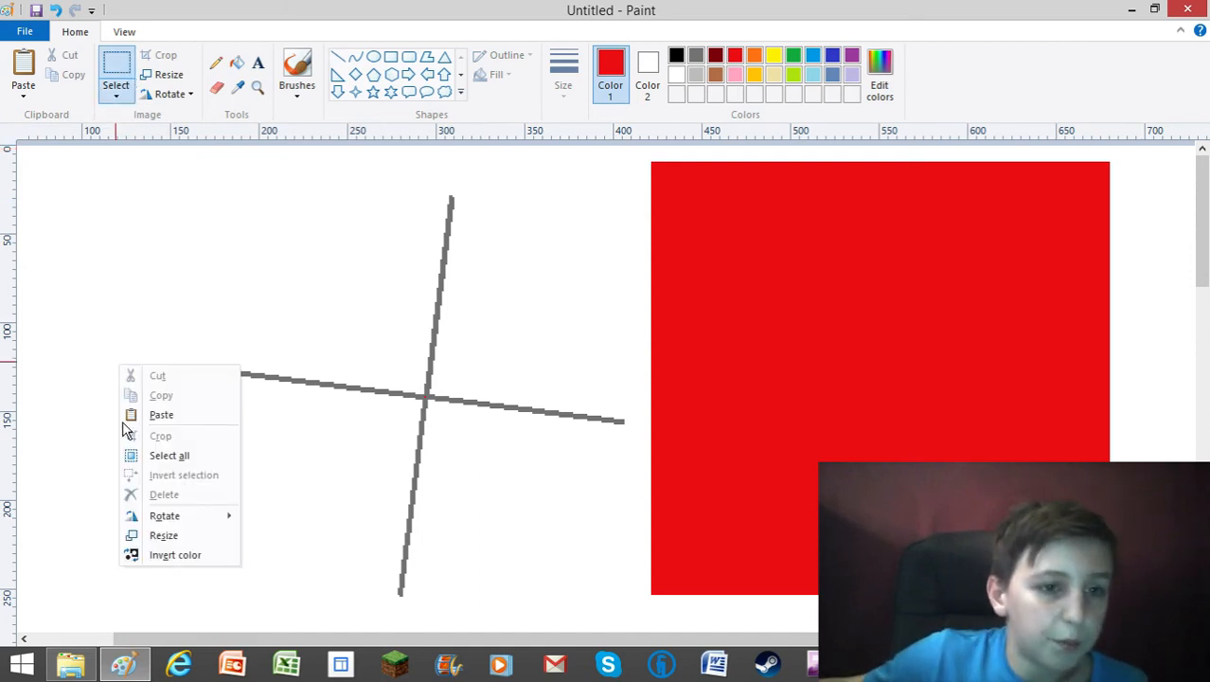
pyautogui.click(156, 414)
pyautogui.moveTo(244, 309); pyautogui.dragTo(849, 381)
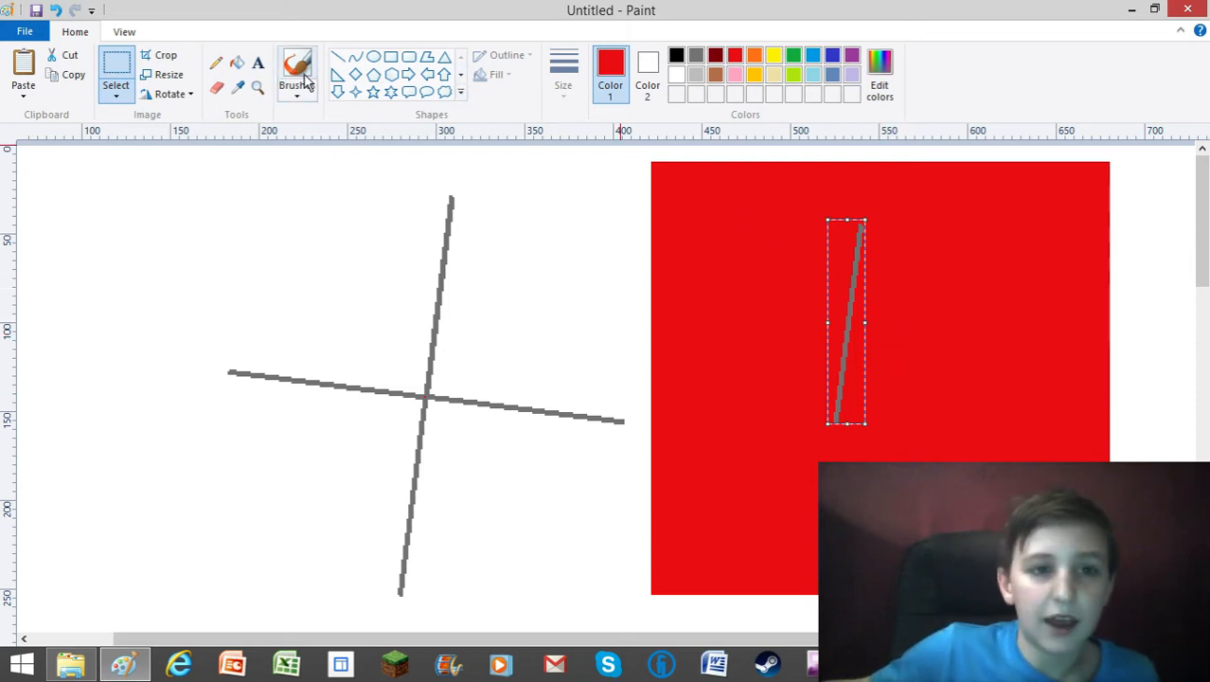
# - Set Color 2 to red and Color 1 to white, and fill the line on the red rectangle with white
pyautogui.click(237, 62)
pyautogui.click(647, 71)
pyautogui.click(735, 57)
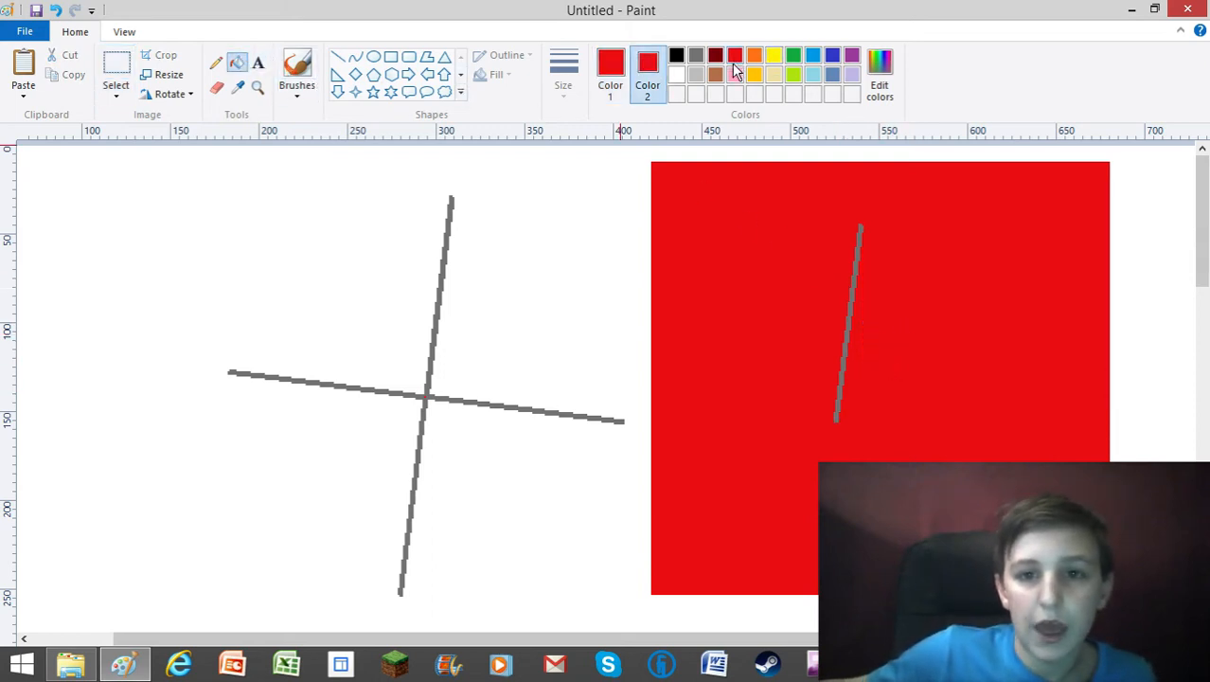
pyautogui.click(611, 71)
pyautogui.click(678, 77)
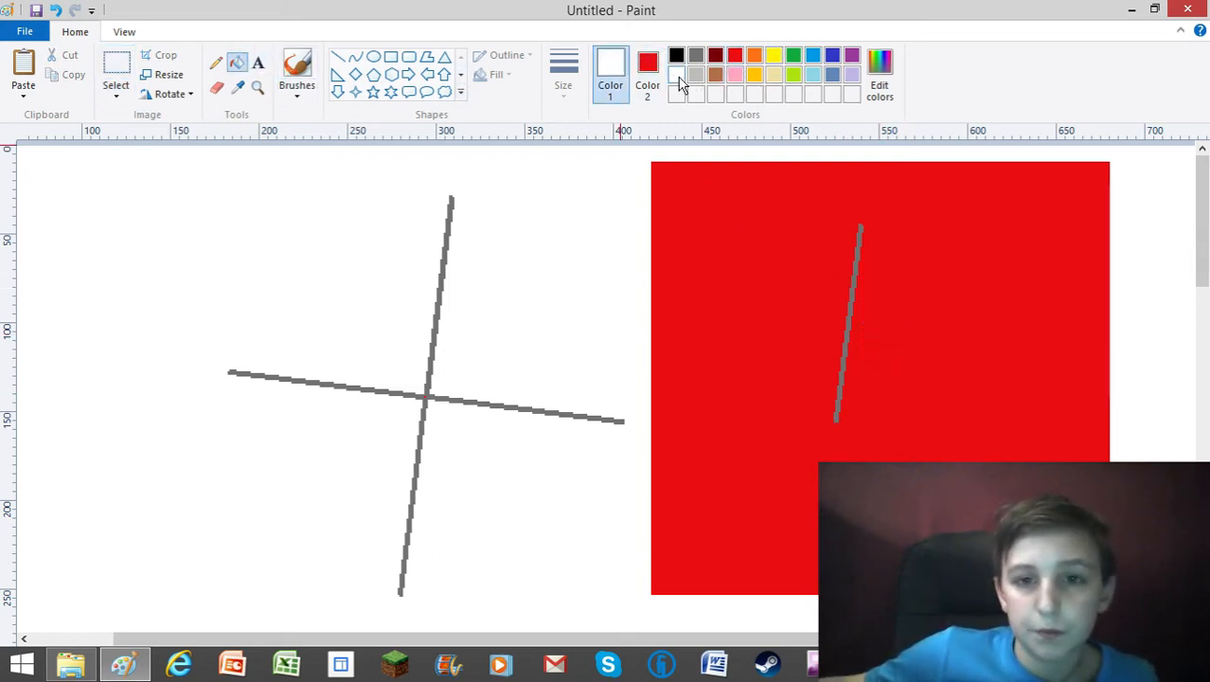
pyautogui.click(855, 316)
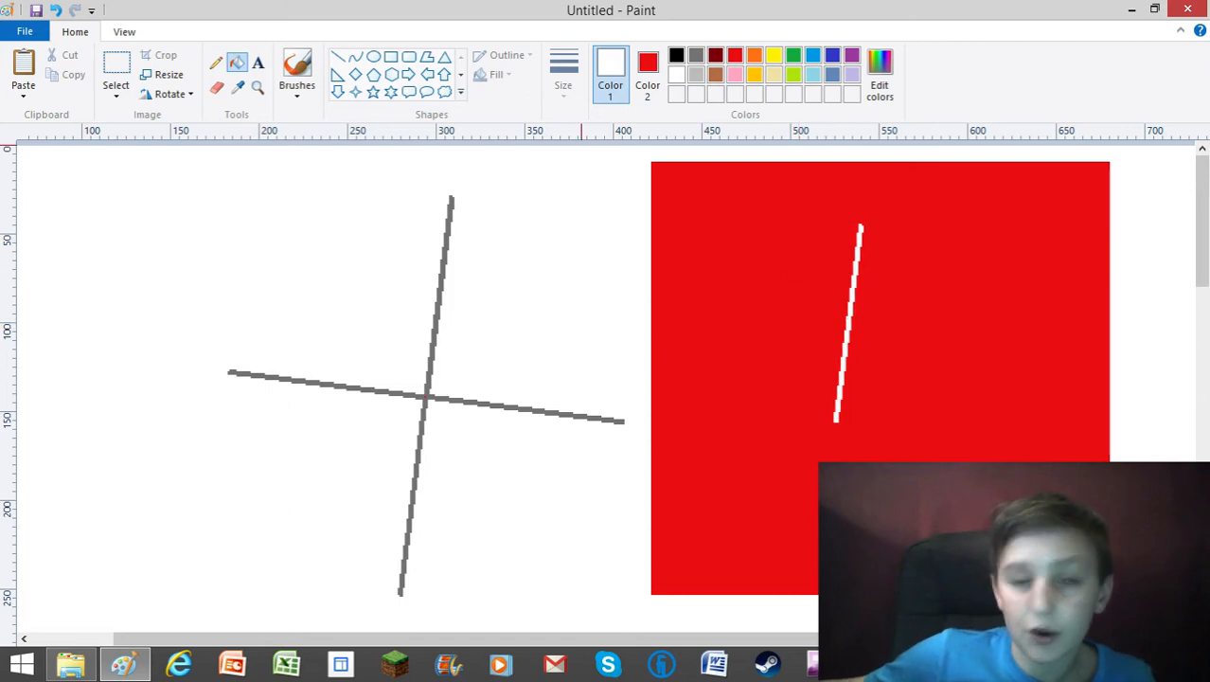
# - Select the white line with some surrounding red, copy it, and paste the copy onto the canvas
pyautogui.click(112, 78)
pyautogui.moveTo(745, 180); pyautogui.dragTo(937, 435)
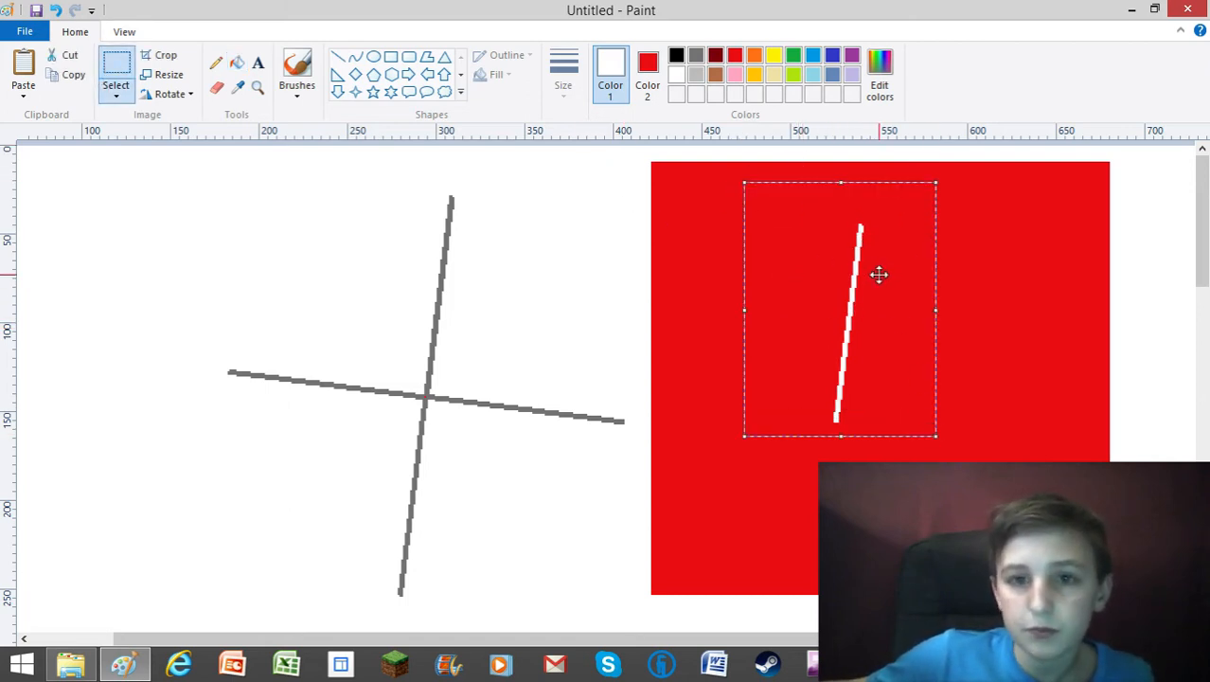
pyautogui.rightClick(878, 274)
pyautogui.click(800, 306)
pyautogui.rightClick(521, 294)
pyautogui.click(460, 344)
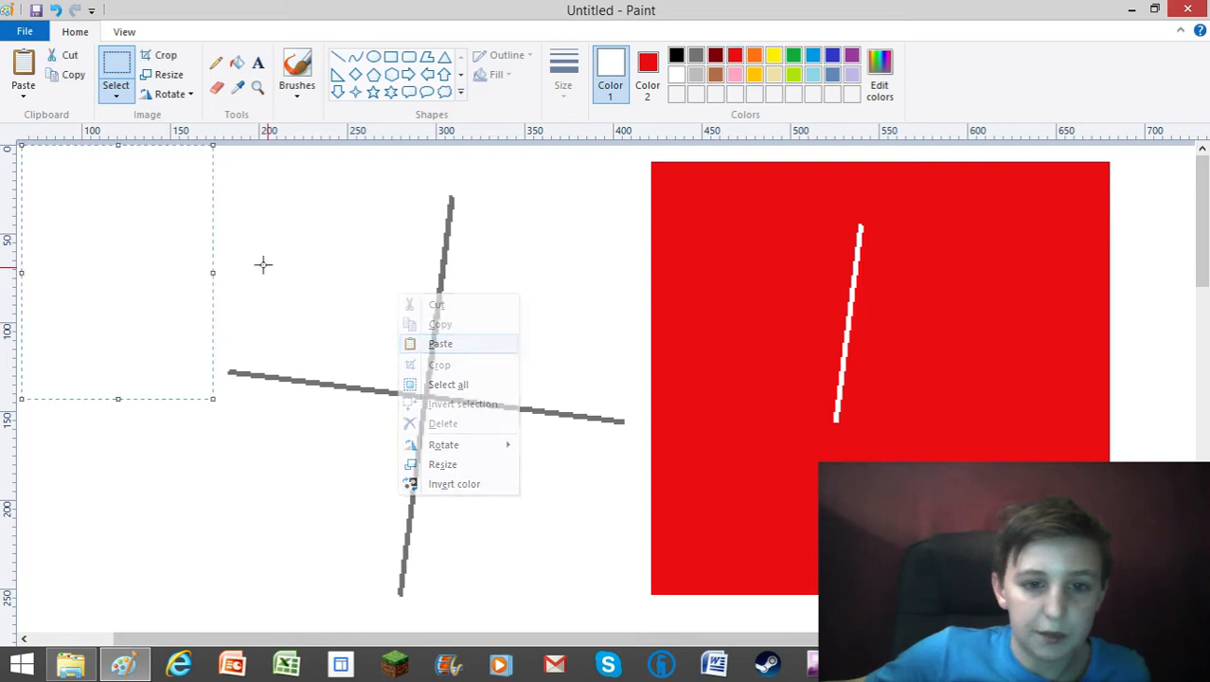
# - Align the pasted white line along the right edge of the cross's upper arm and deselect it
pyautogui.moveTo(107, 233); pyautogui.dragTo(459, 348)
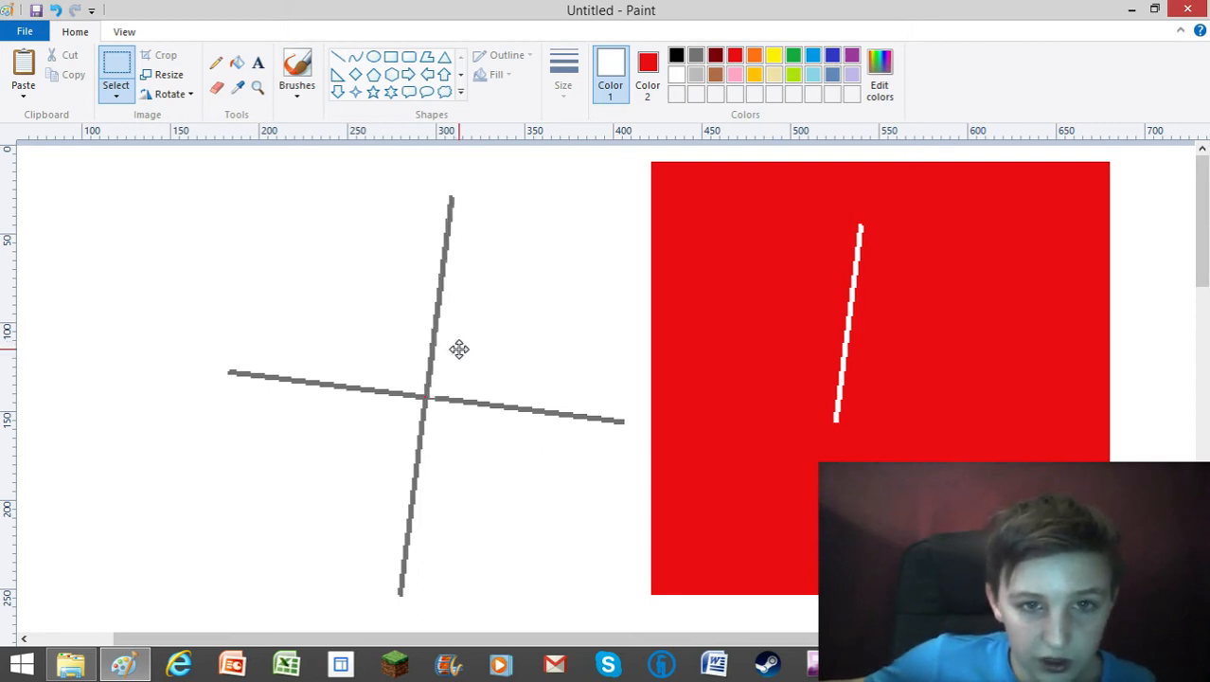
pyautogui.moveTo(460, 349); pyautogui.dragTo(459, 344)
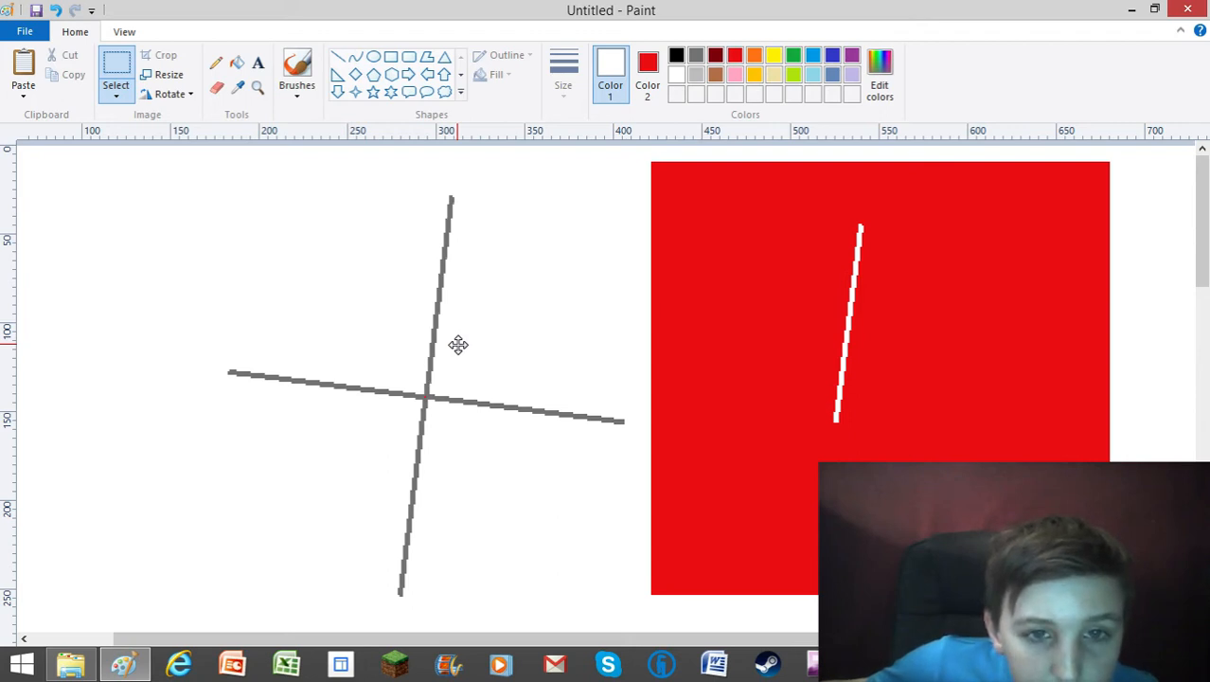
pyautogui.moveTo(457, 344); pyautogui.dragTo(456, 343)
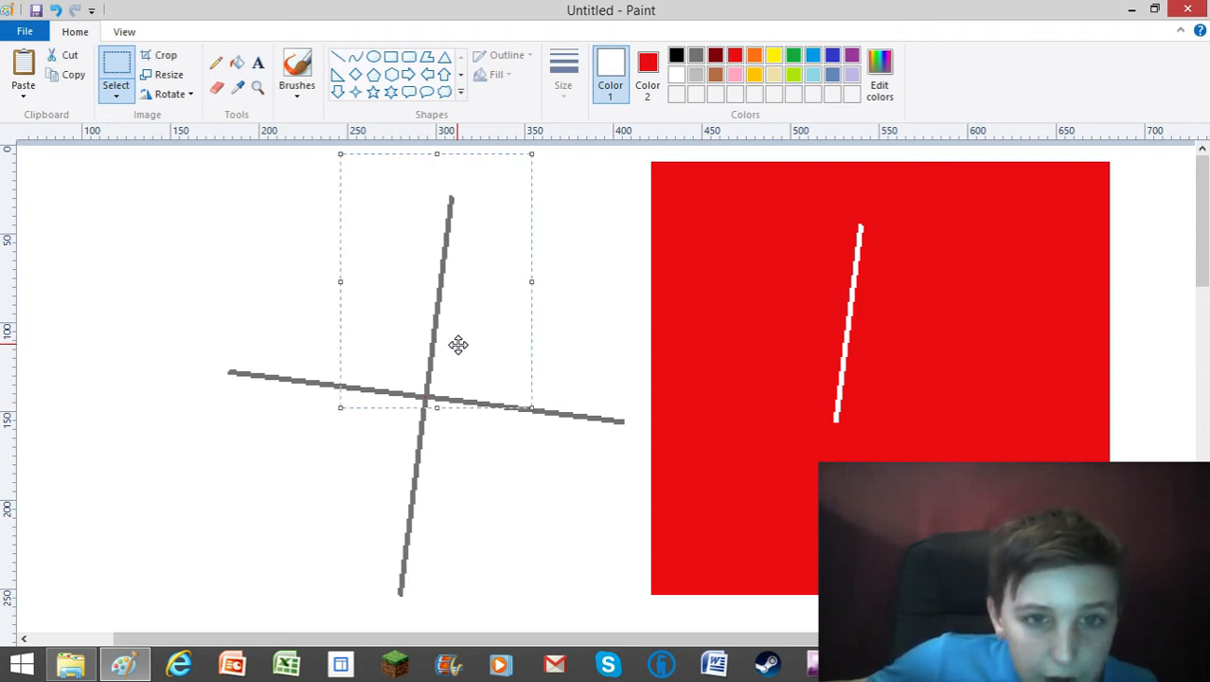
pyautogui.click(620, 381)
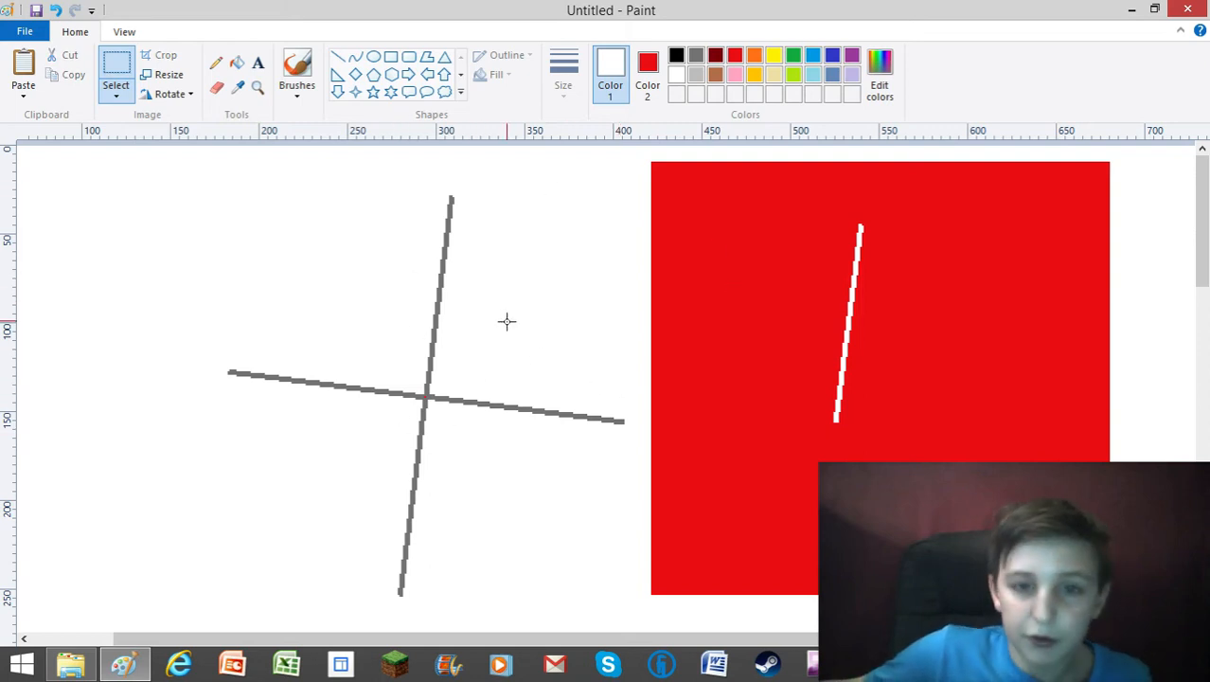
# - Clear the red rectangle to the right of the cross by filling it with white
pyautogui.click(237, 62)
pyautogui.click(751, 233)
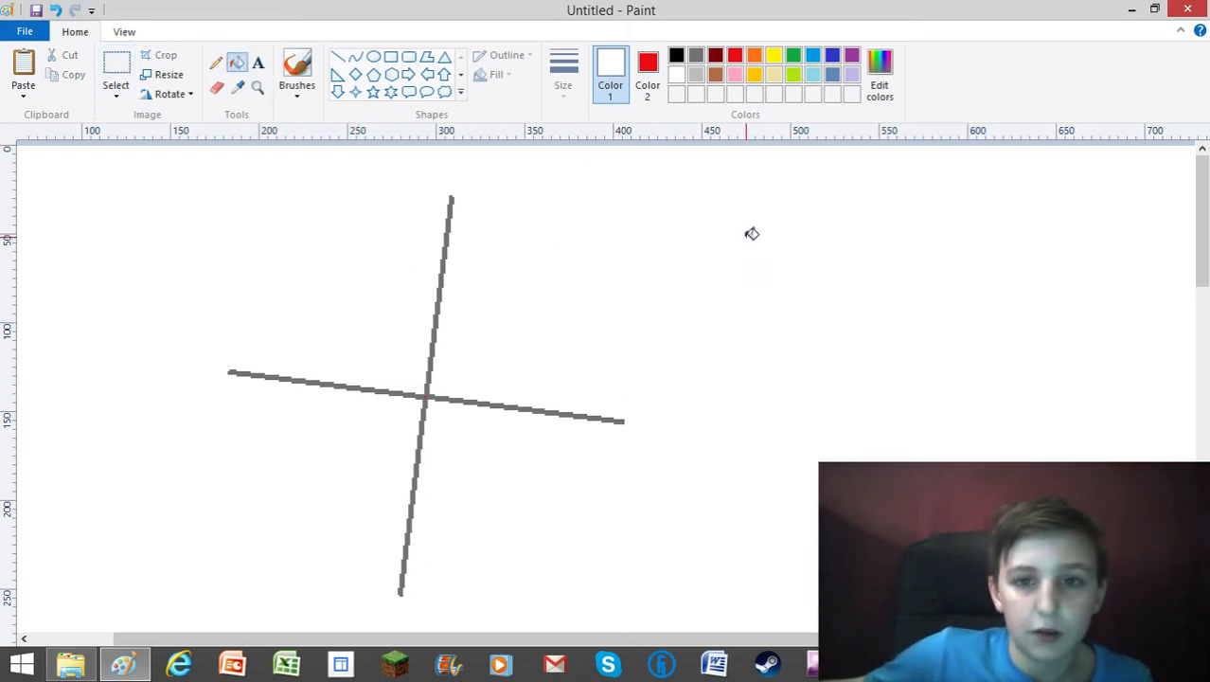
pyautogui.click(116, 68)
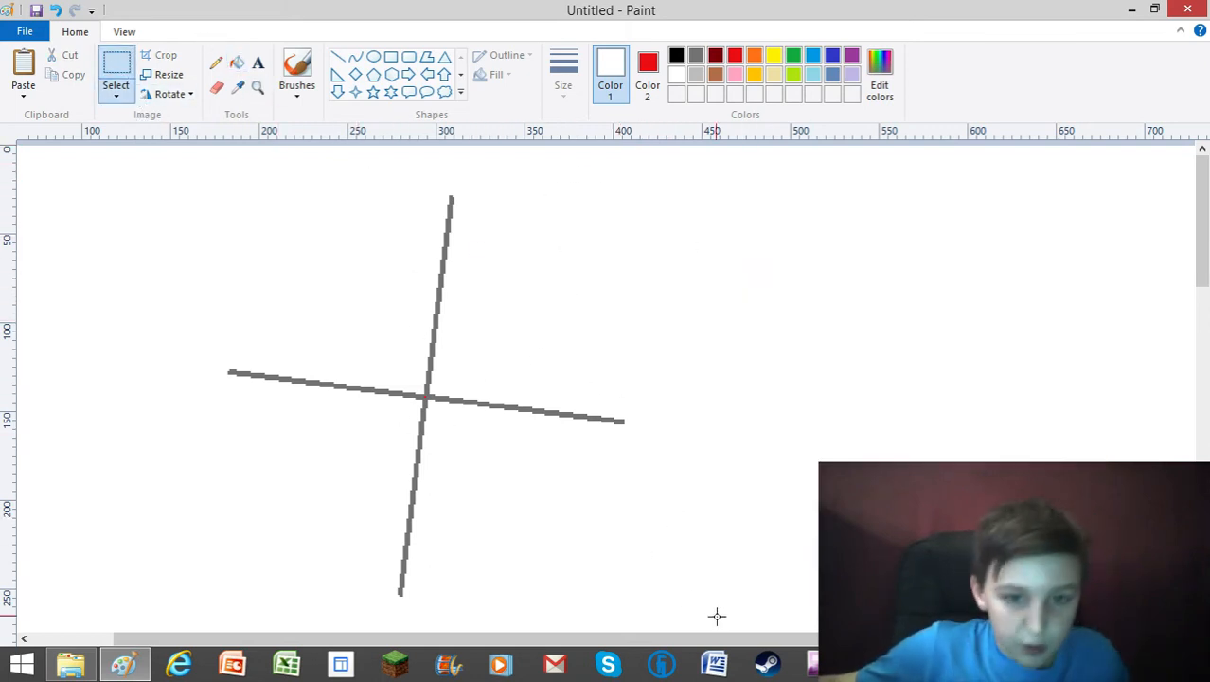
pyautogui.moveTo(726, 615); pyautogui.dragTo(392, 552)
pyautogui.click(849, 334)
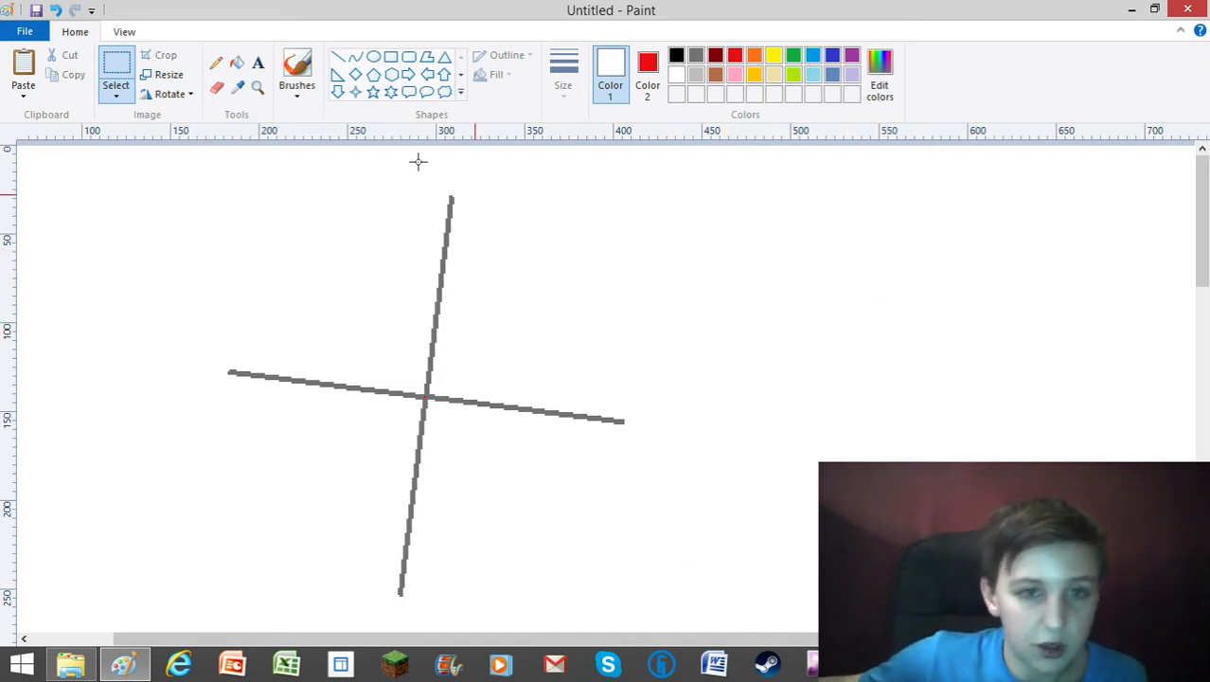
# - Draw a blue ellipse around the grey cross and shift it to meet the end of the cross's left arm
pyautogui.click(373, 57)
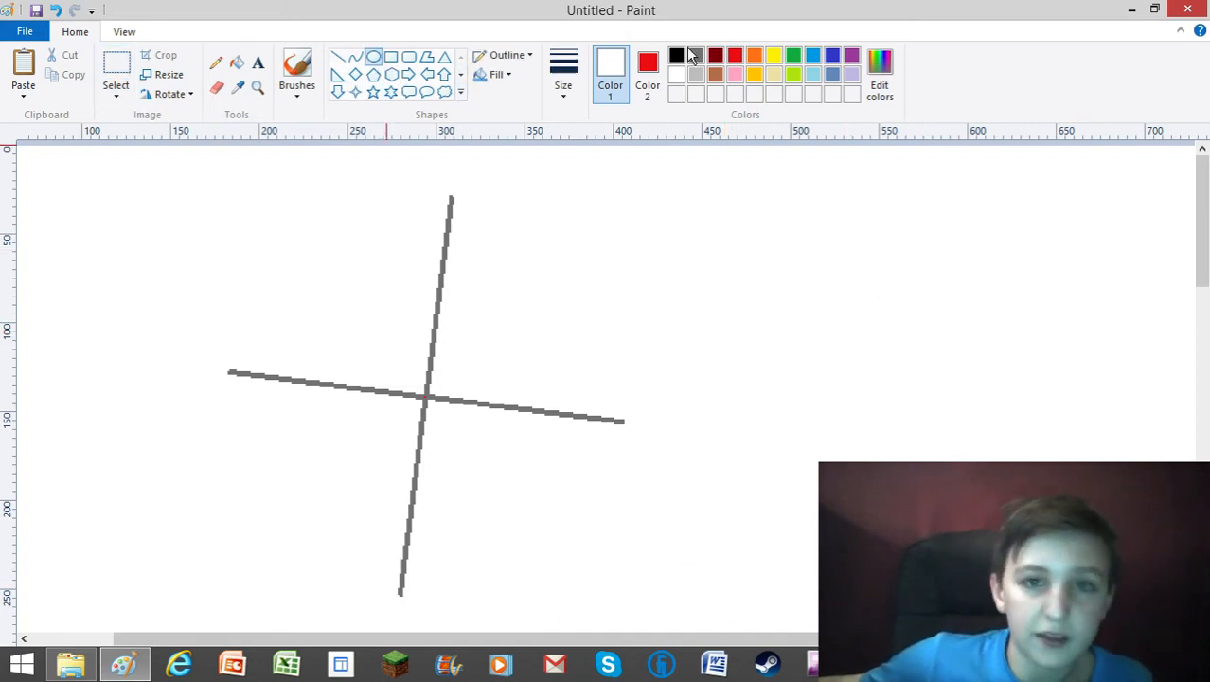
pyautogui.click(812, 56)
pyautogui.moveTo(199, 176)
pyautogui.mouseDown()
pyautogui.moveTo(535, 421)
pyautogui.moveTo(652, 598)
pyautogui.mouseUp()
pyautogui.moveTo(403, 421); pyautogui.dragTo(428, 402)
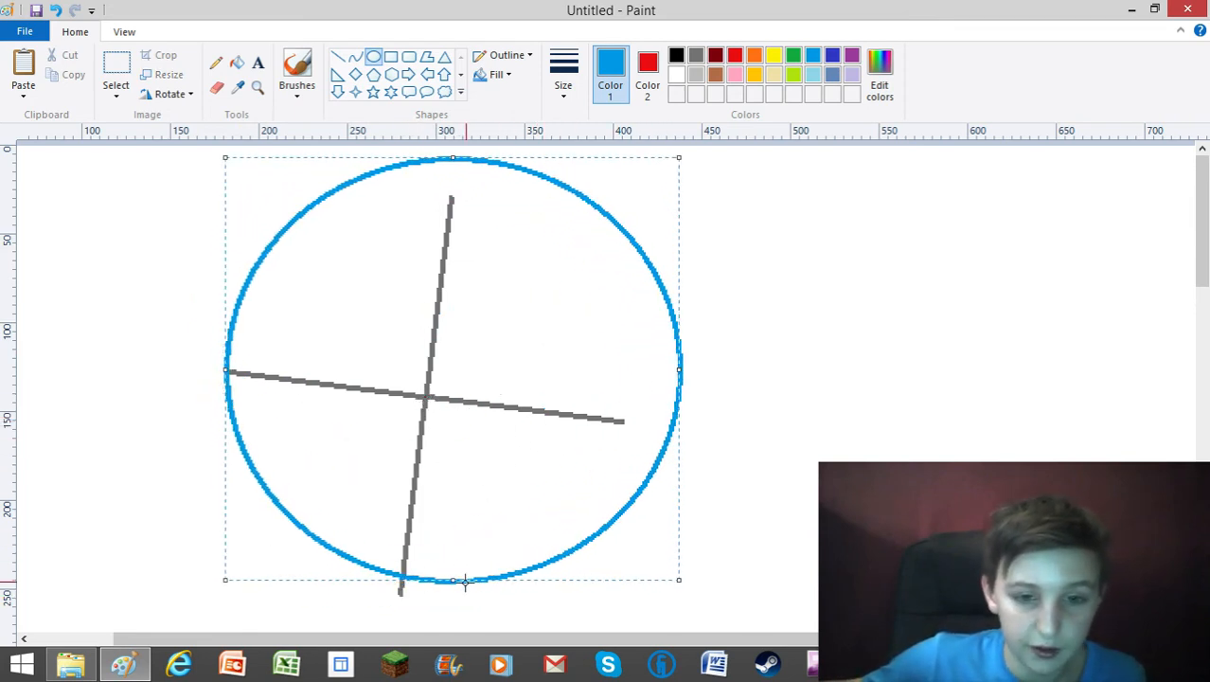
# - Resize the blue ellipse into a circle that passes through the ends of all four arms of the cross
pyautogui.moveTo(451, 578); pyautogui.dragTo(406, 606)
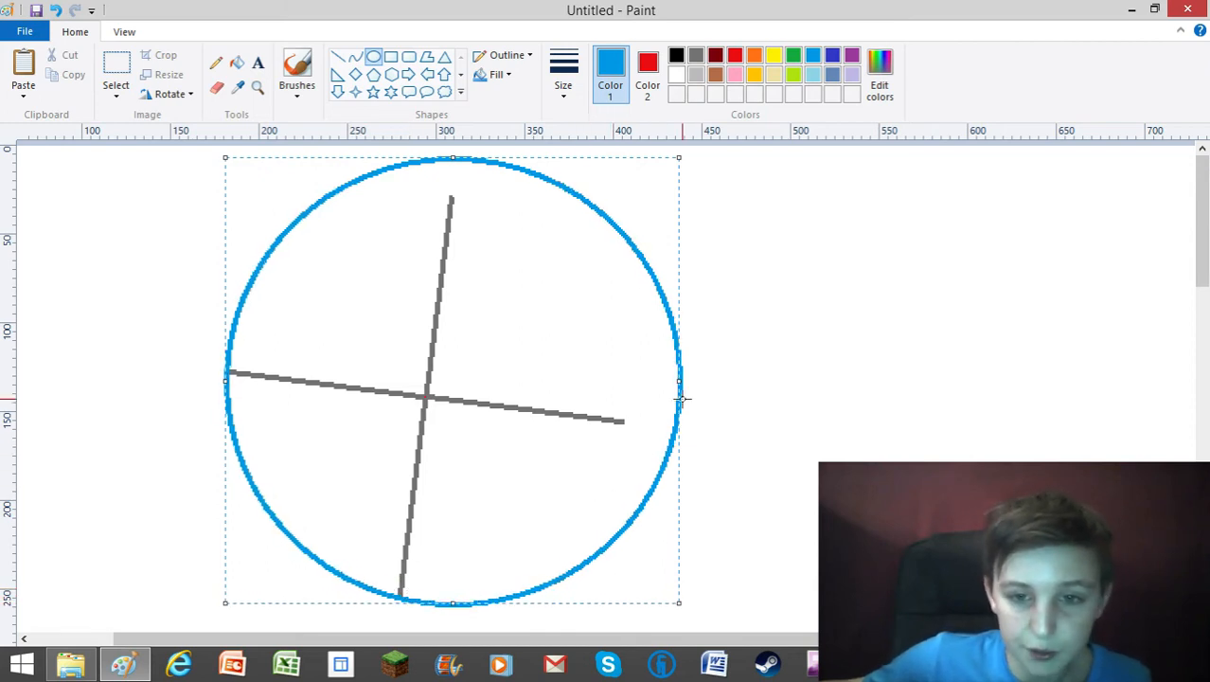
pyautogui.moveTo(679, 382); pyautogui.dragTo(629, 381)
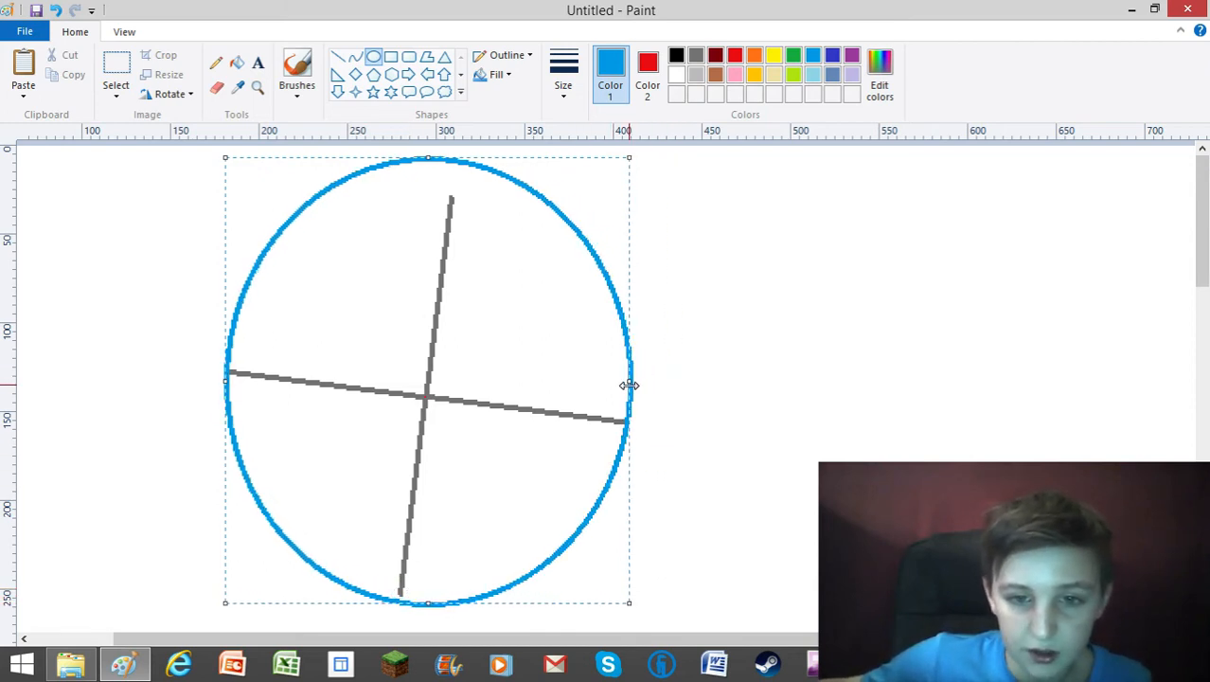
pyautogui.moveTo(421, 598); pyautogui.dragTo(409, 599)
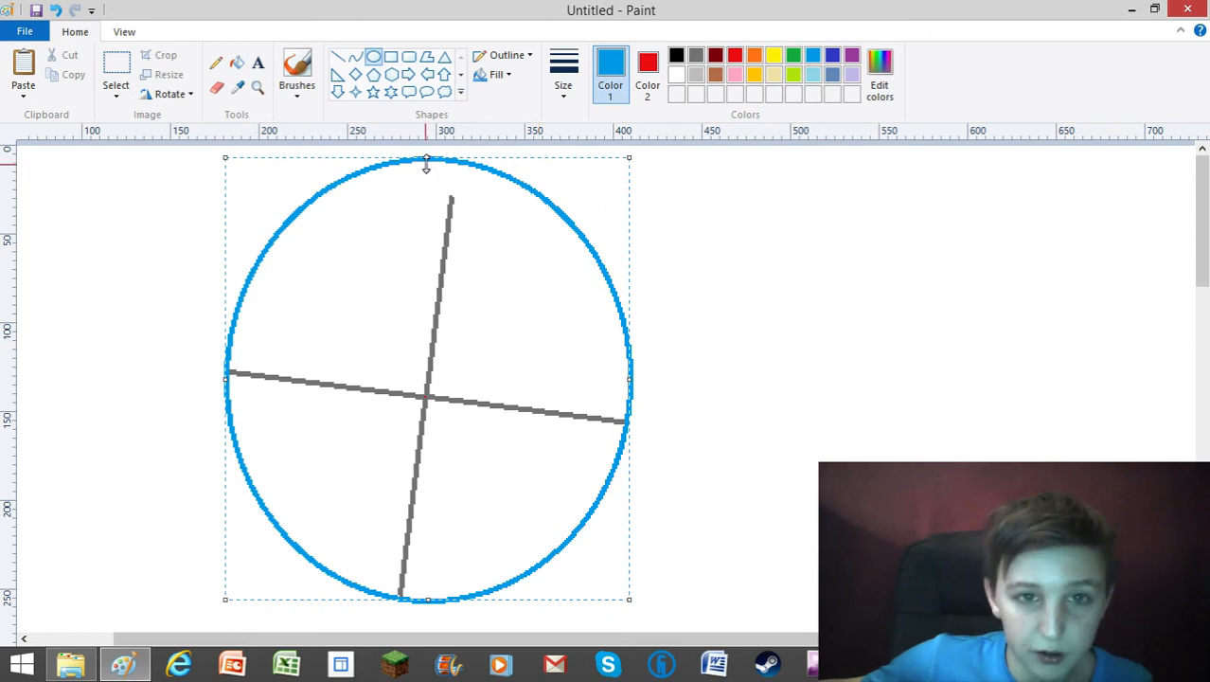
pyautogui.moveTo(428, 160); pyautogui.dragTo(429, 191)
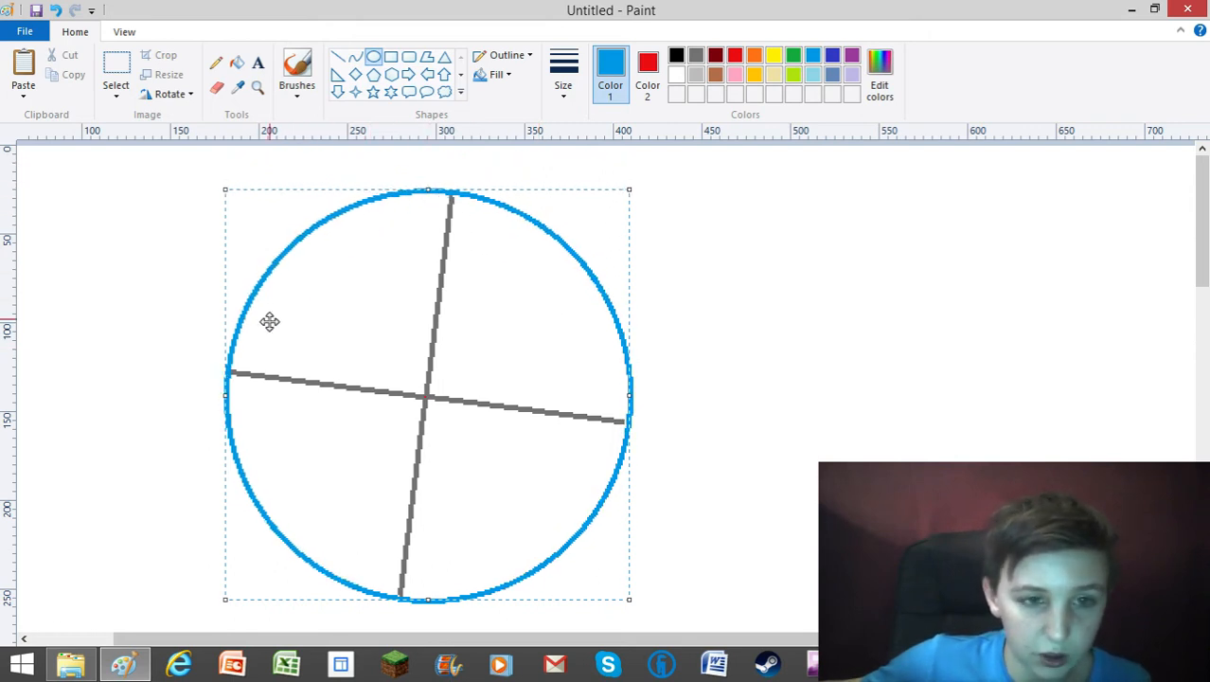
pyautogui.moveTo(227, 403); pyautogui.dragTo(222, 402)
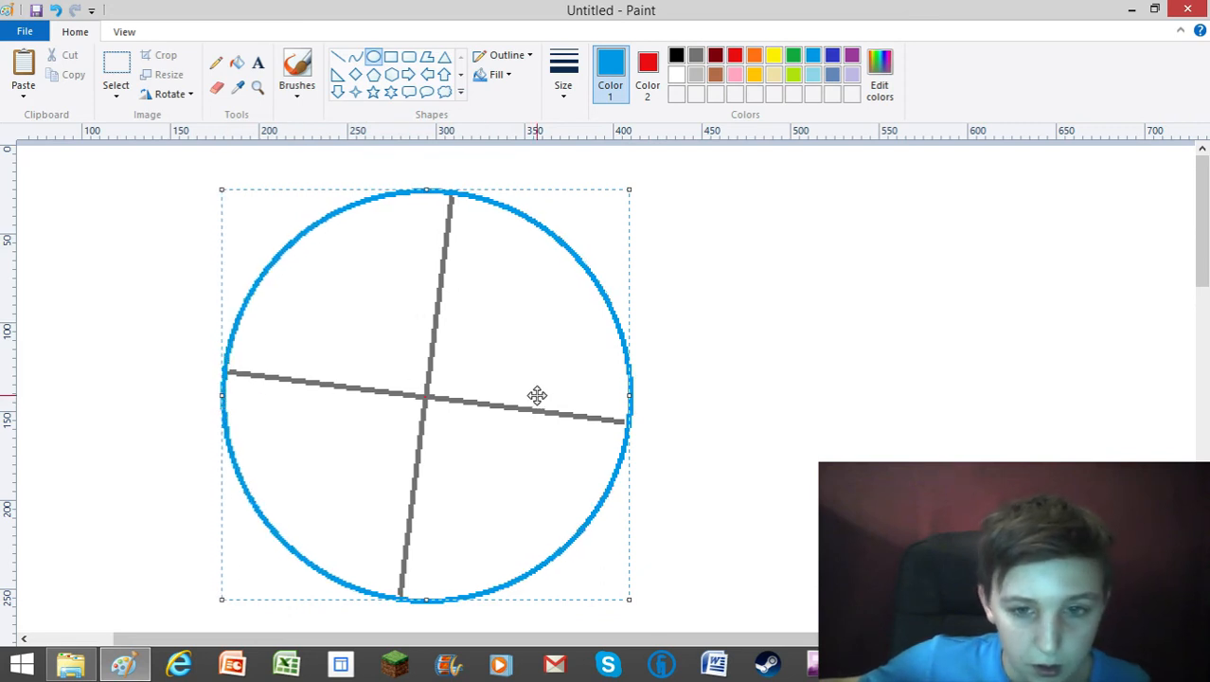
pyautogui.moveTo(624, 388); pyautogui.dragTo(628, 389)
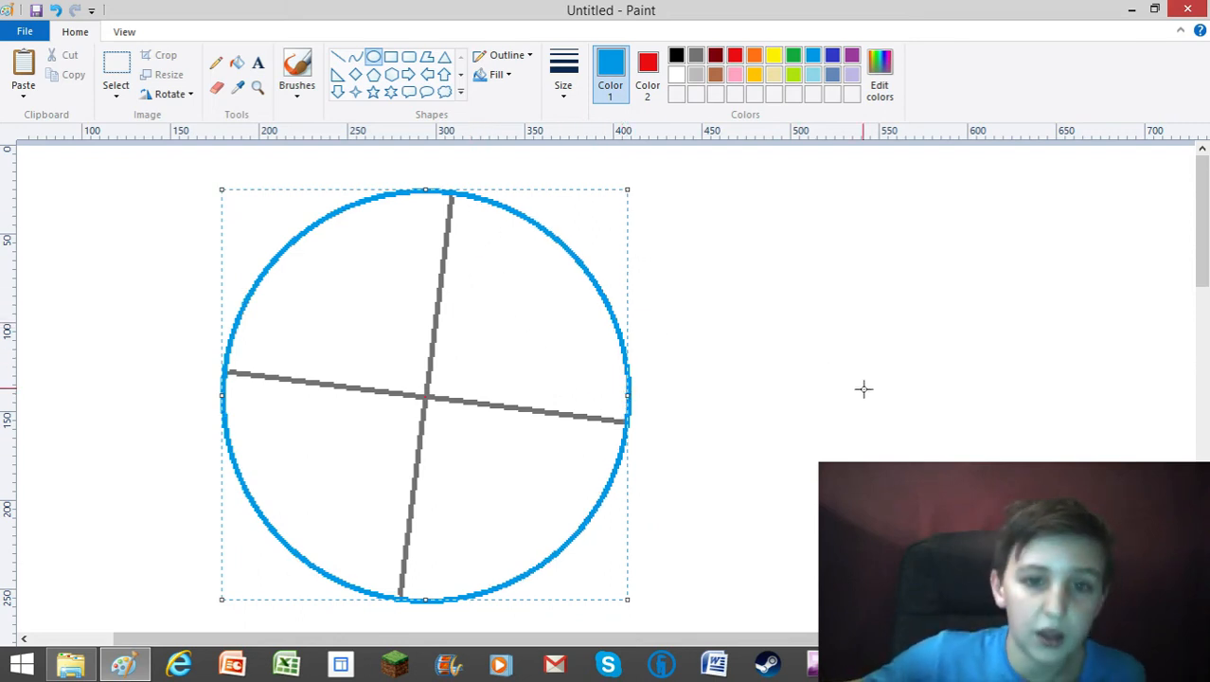
# - Select the blue circle together with the grey cross and cut them from the canvas
pyautogui.click(115, 65)
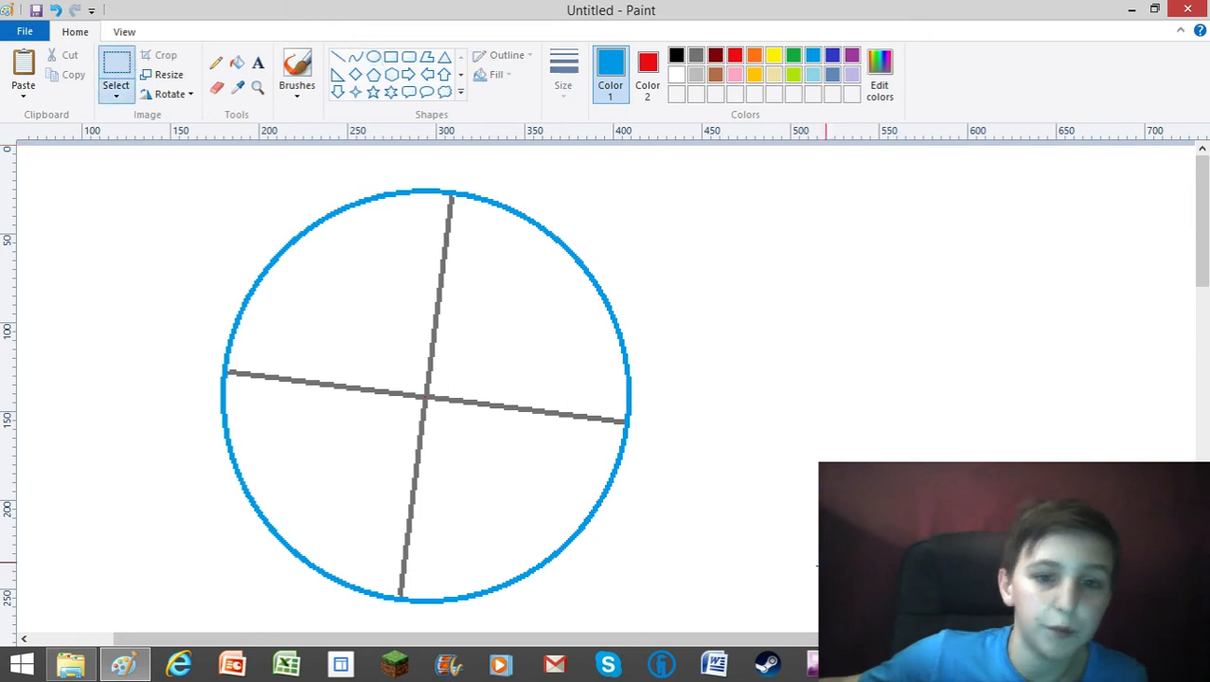
pyautogui.moveTo(706, 607); pyautogui.dragTo(126, 166)
pyautogui.rightClick(267, 345)
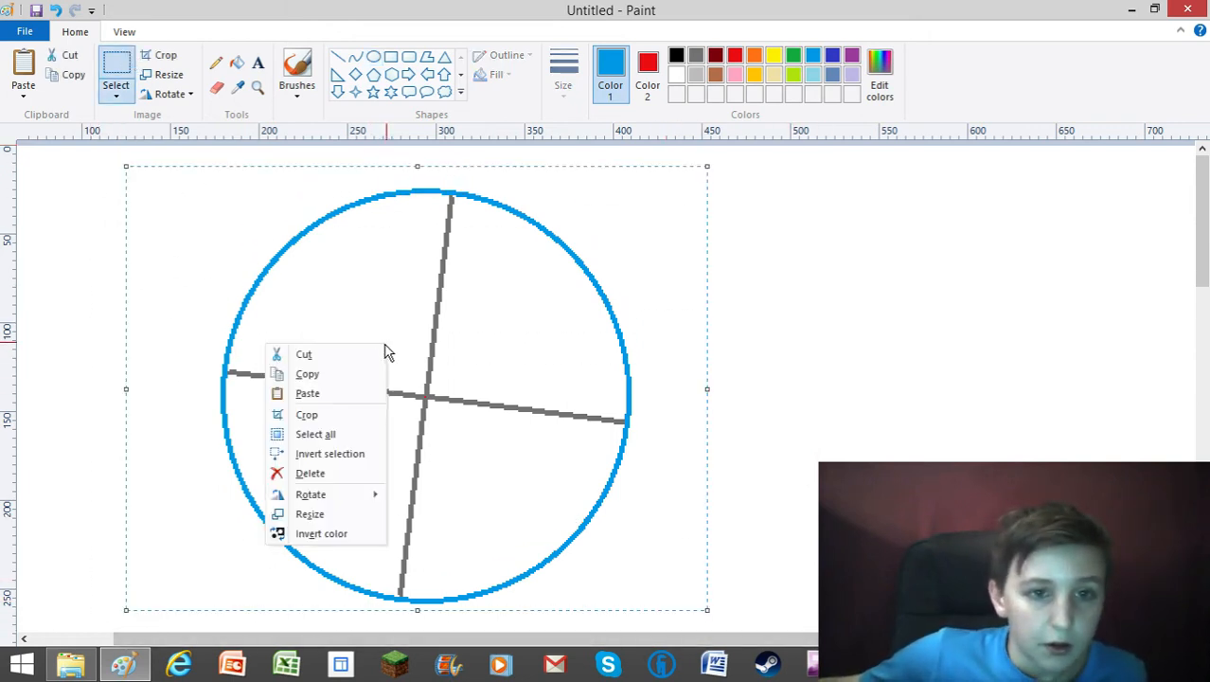
pyautogui.click(303, 354)
# - Set Color 1 and Color 2 to white and fill the red rectangle with white
pyautogui.click(236, 62)
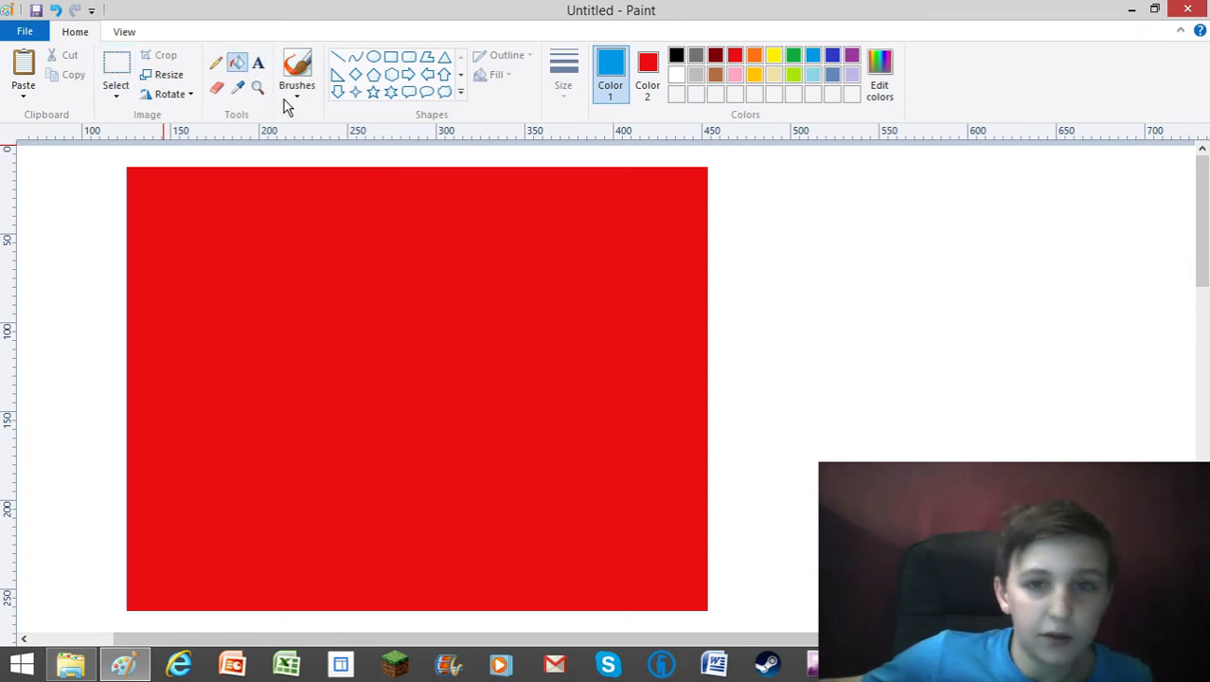
pyautogui.click(648, 66)
pyautogui.click(676, 76)
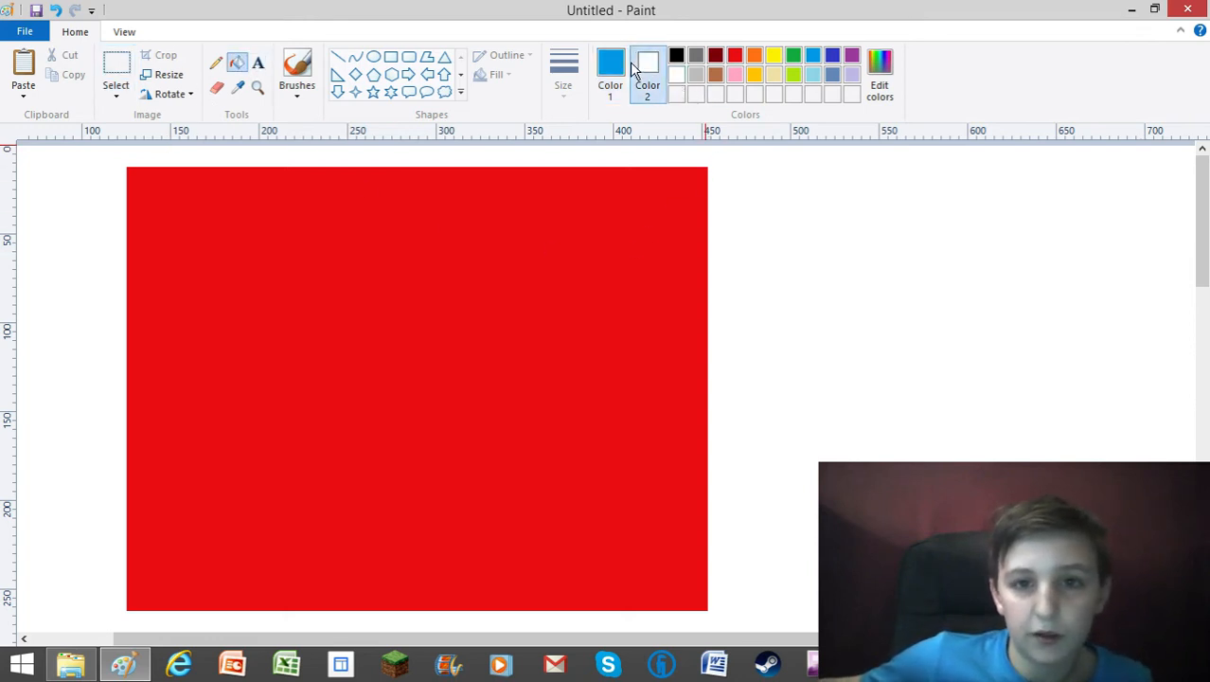
pyautogui.click(611, 66)
pyautogui.click(676, 76)
pyautogui.click(557, 389)
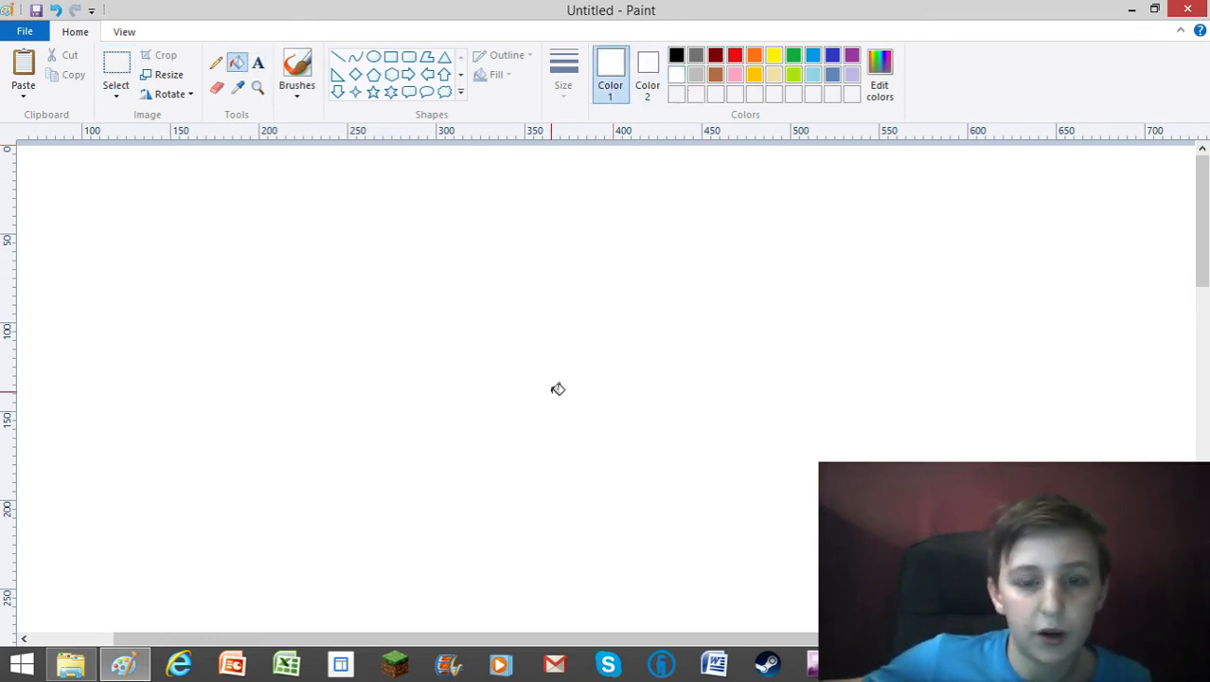
# - Paste the circle with its cross and centre it on the upper end of the blue line, matching the existing grey line
pyautogui.click(257, 86)
pyautogui.rightClick(374, 351)
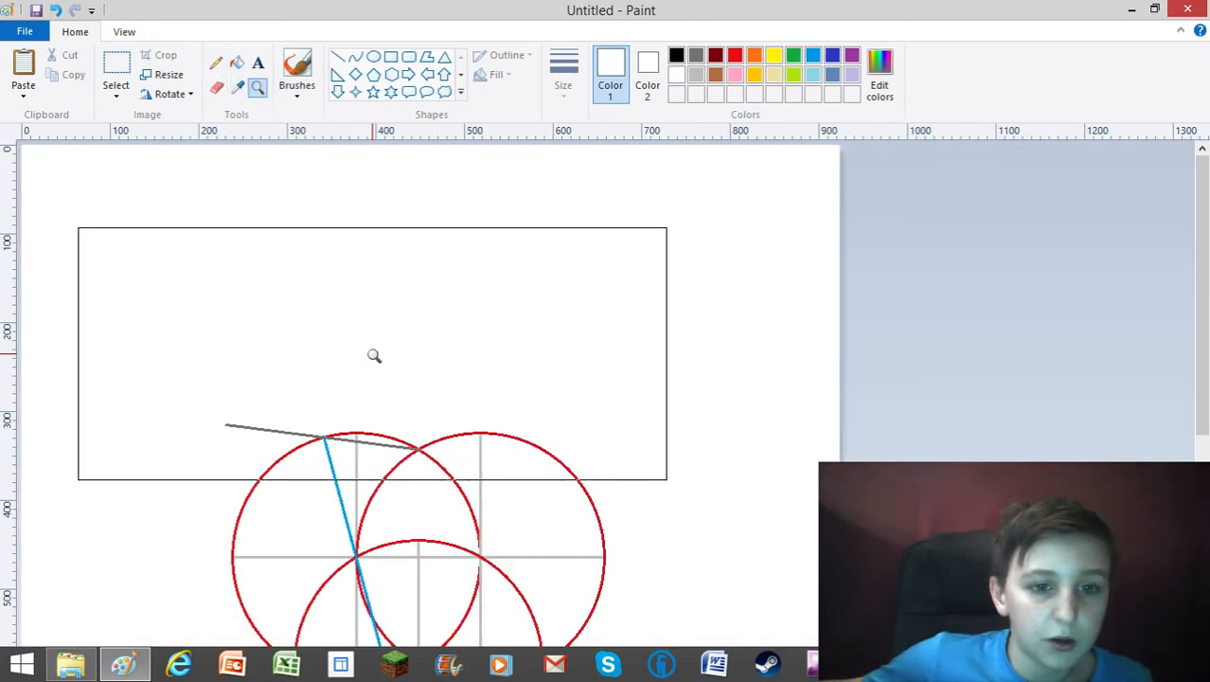
pyautogui.rightClick(263, 374)
pyautogui.click(263, 374)
pyautogui.click(386, 354)
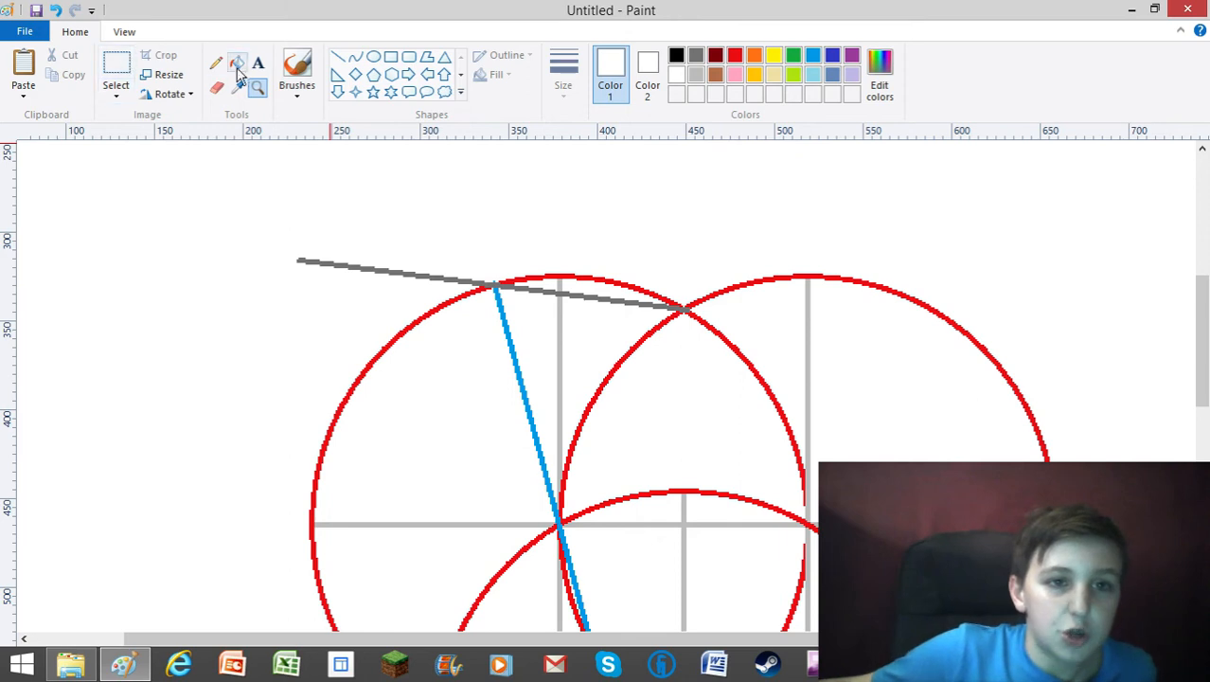
pyautogui.click(116, 92)
pyautogui.click(80, 135)
pyautogui.rightClick(89, 216)
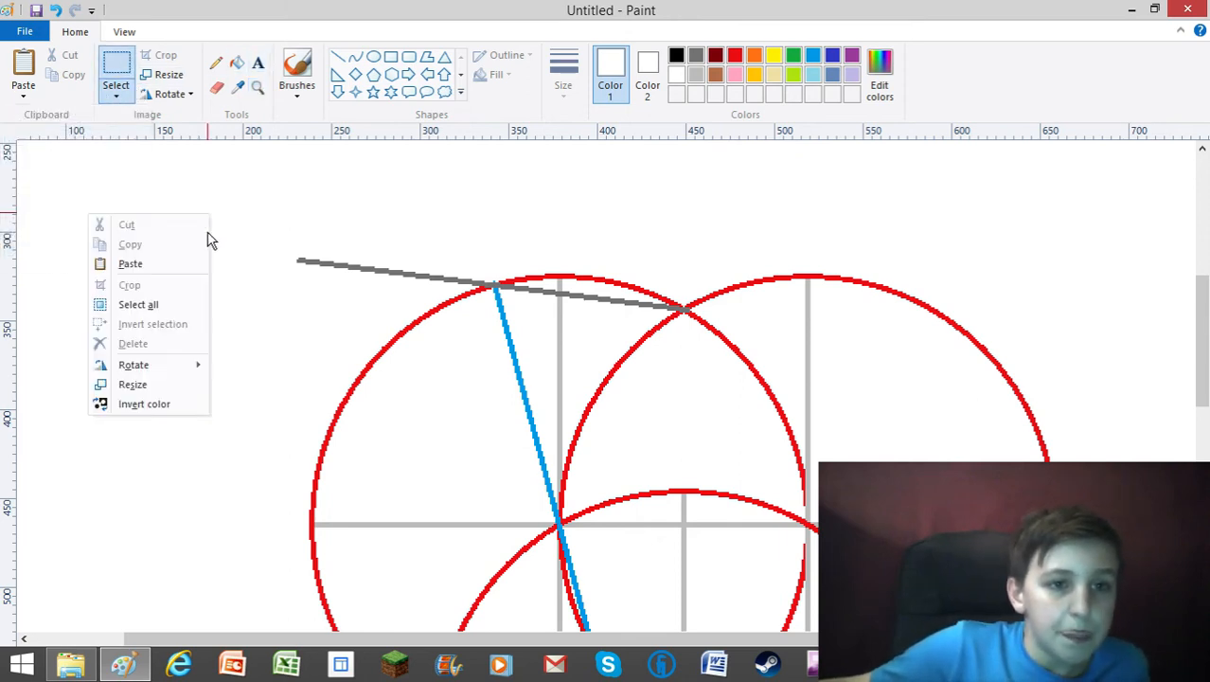
pyautogui.click(167, 266)
pyautogui.moveTo(332, 351); pyautogui.dragTo(506, 264)
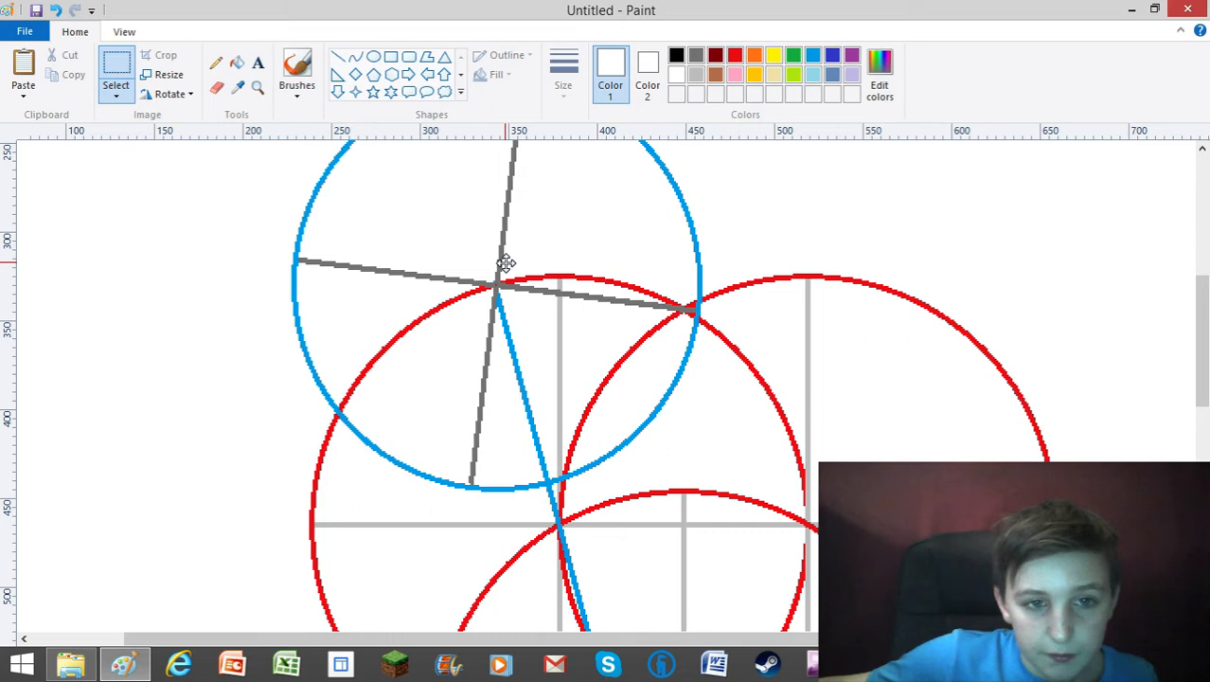
pyautogui.moveTo(506, 263); pyautogui.dragTo(507, 264)
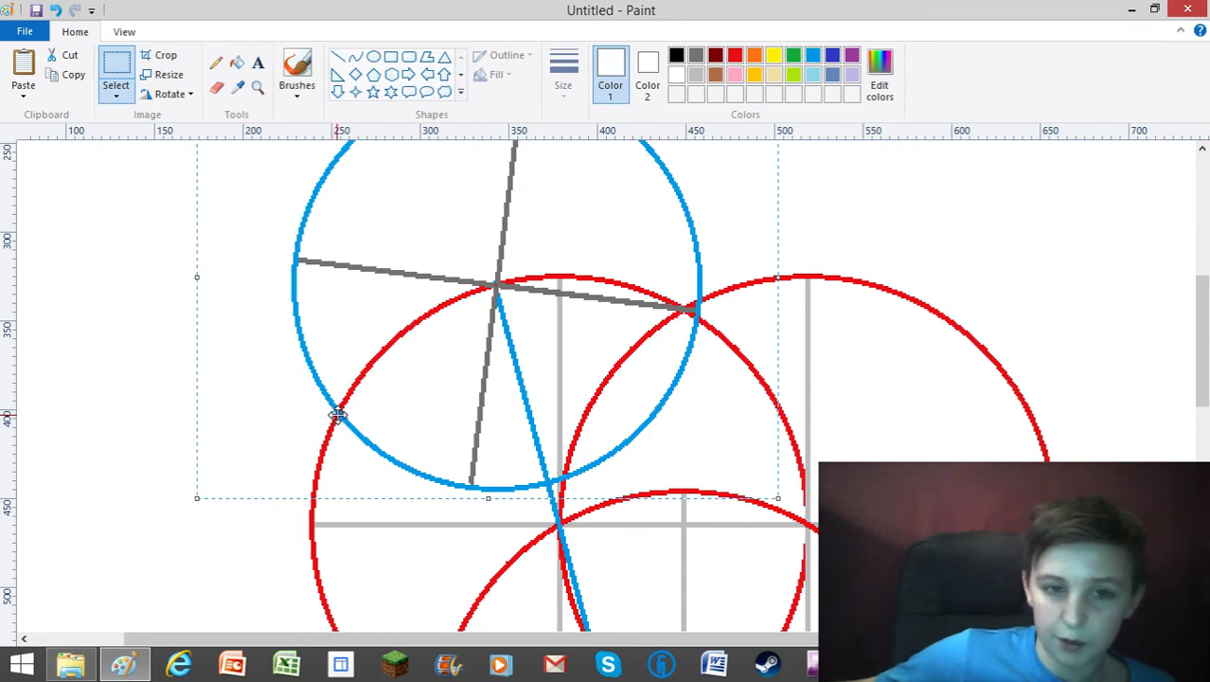
# - Paste a second circle with cross and centre it where the first blue circle crosses the left side of the red circle
pyautogui.rightClick(112, 325)
pyautogui.click(156, 376)
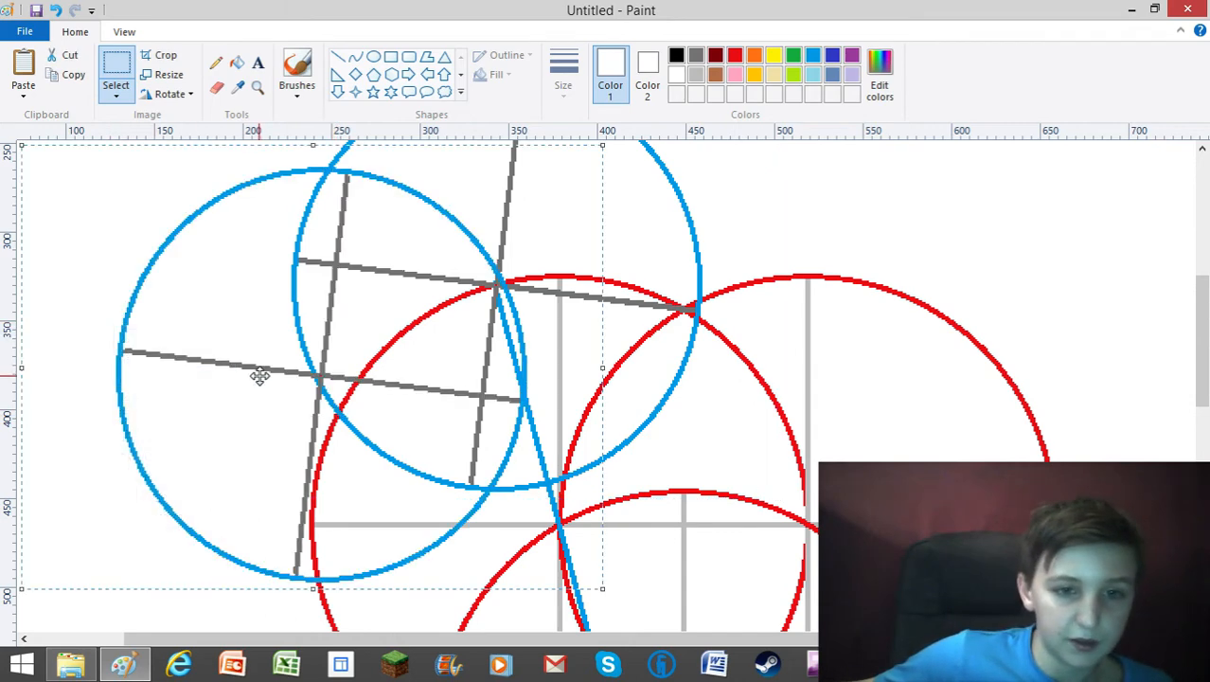
pyautogui.moveTo(324, 364); pyautogui.dragTo(346, 407)
# - Paste a third circle with cross and centre it where the second blue circle crosses the red circle's lower-left side
pyautogui.scroll(-3, 621, 324)
pyautogui.rightClick(262, 285)
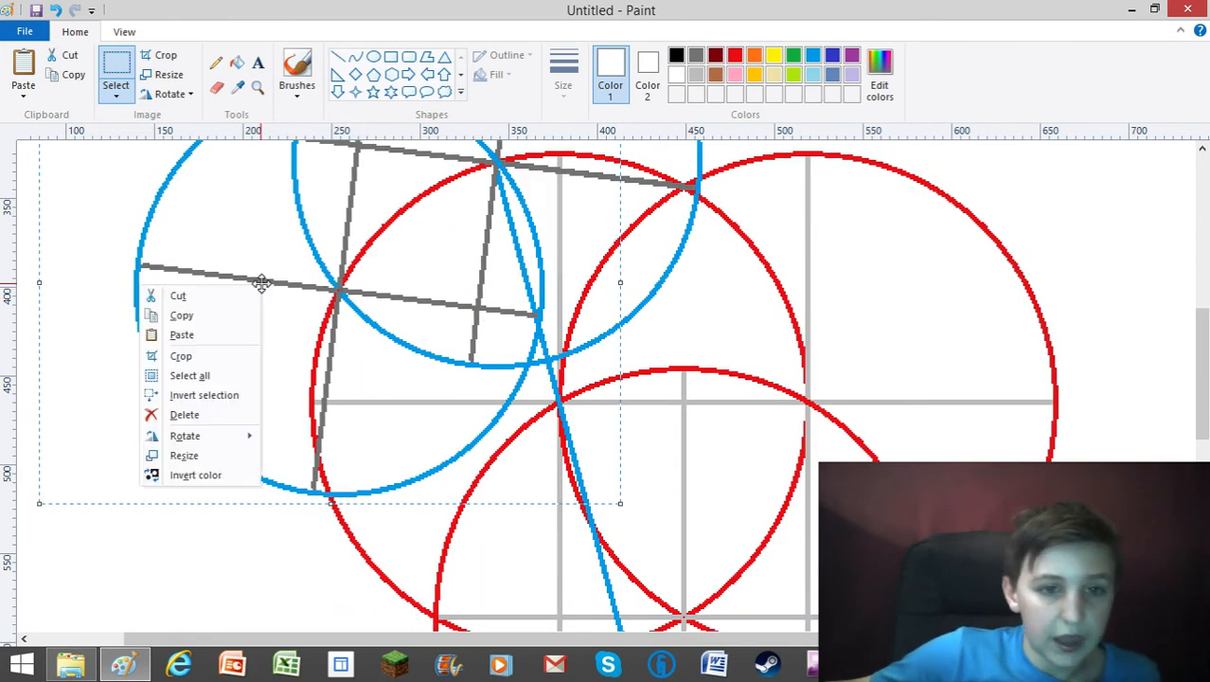
pyautogui.click(213, 336)
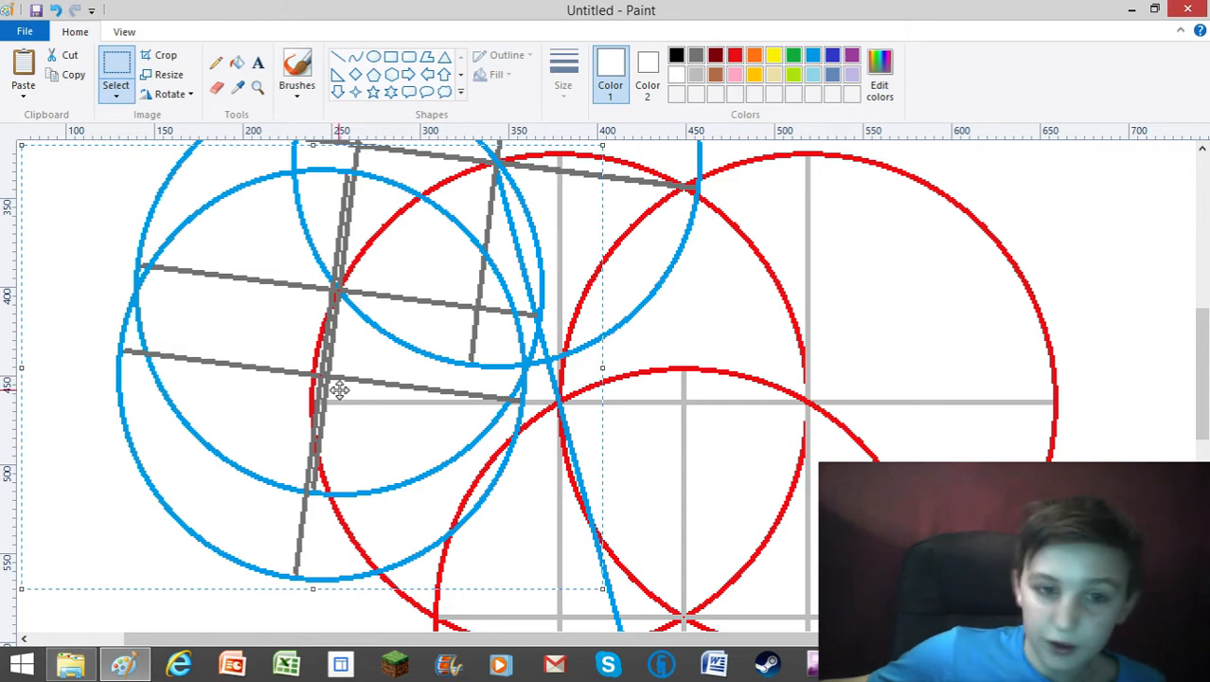
pyautogui.moveTo(338, 389); pyautogui.dragTo(349, 508)
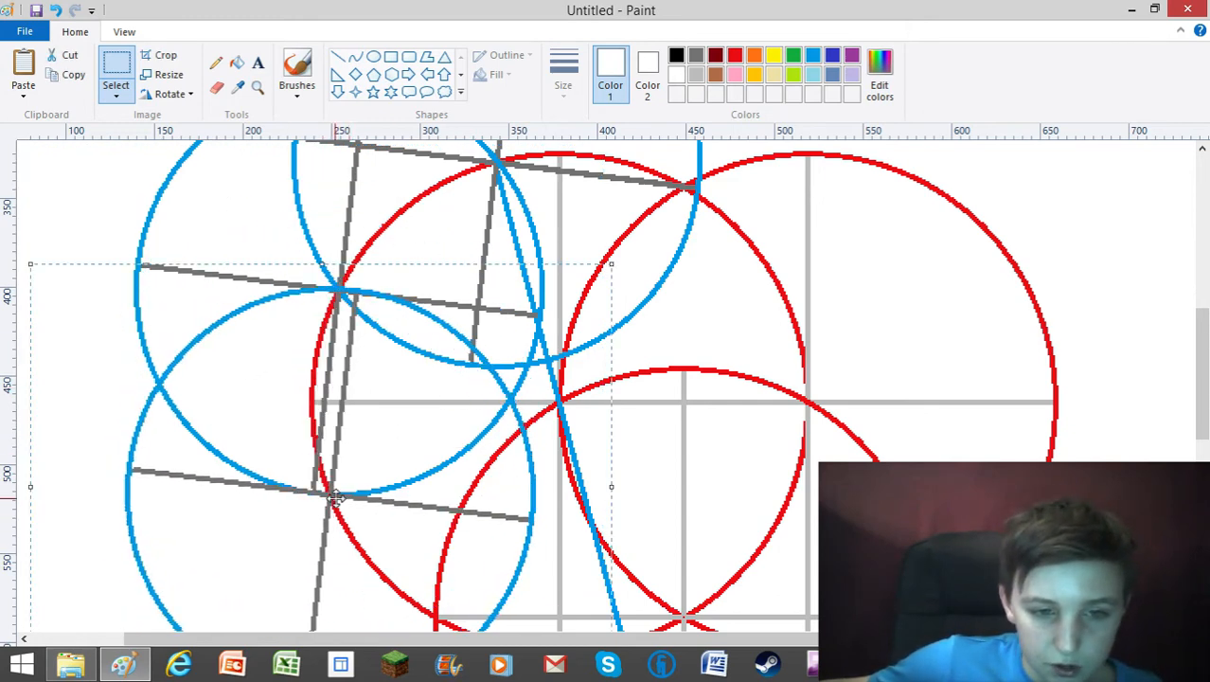
# - Paste a fourth circle with cross and centre it where the third blue circle meets the left red circle near its bottom
pyautogui.rightClick(210, 479)
pyautogui.click(248, 328)
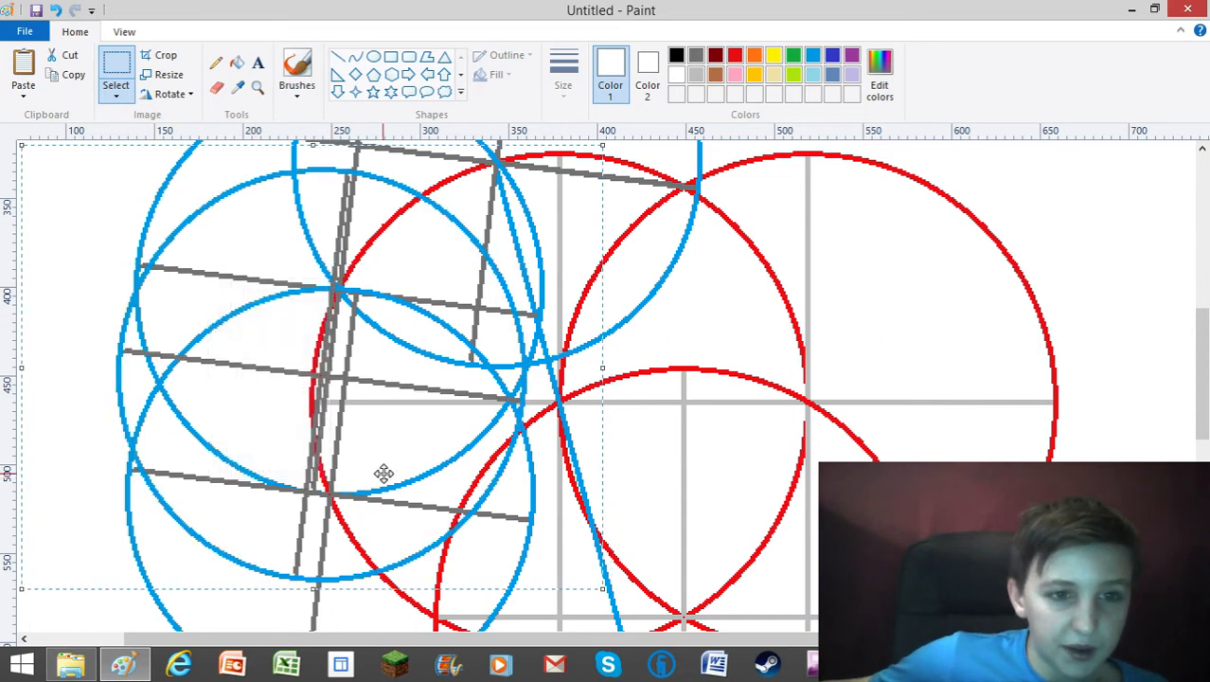
pyautogui.scroll(-3, 425, 450)
pyautogui.moveTo(367, 181); pyautogui.dragTo(525, 444)
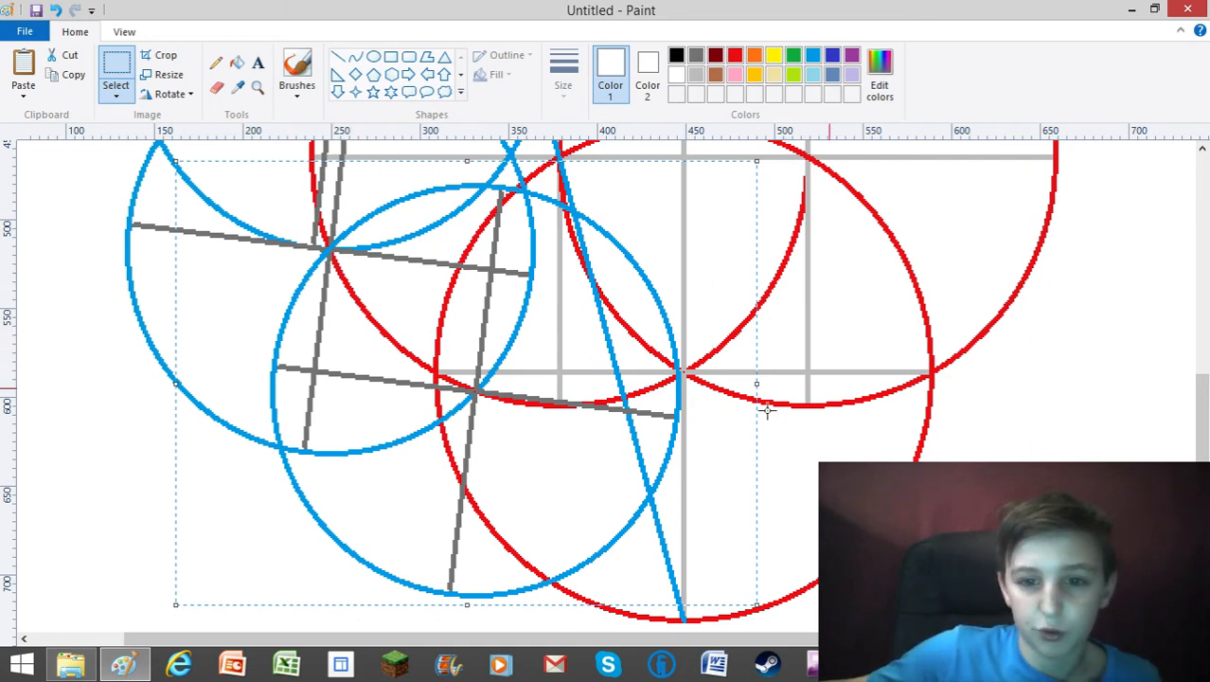
# - Paste a fifth circle with cross and centre it where the fourth blue circle meets the left red circle's lower-right side
pyautogui.rightClick(838, 407)
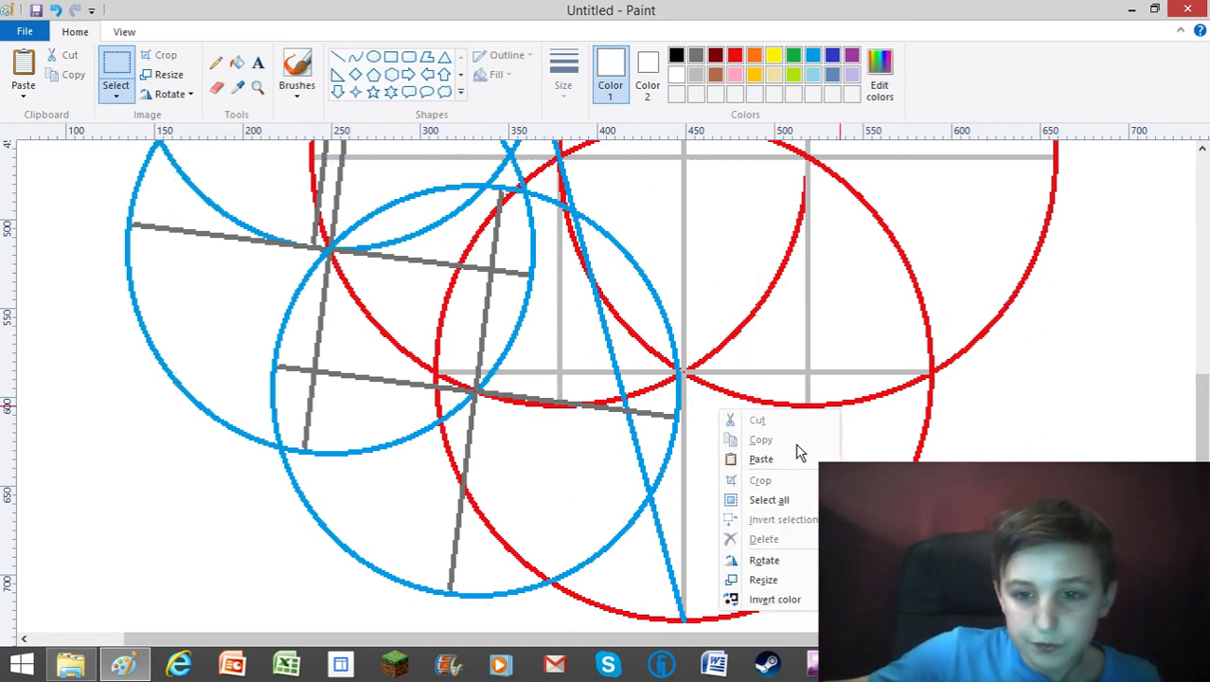
pyautogui.click(770, 463)
pyautogui.moveTo(359, 376); pyautogui.dragTo(660, 401)
# - Paste a sixth circle with cross and centre it where the fifth blue circle meets the left red circle's right side
pyautogui.rightClick(661, 401)
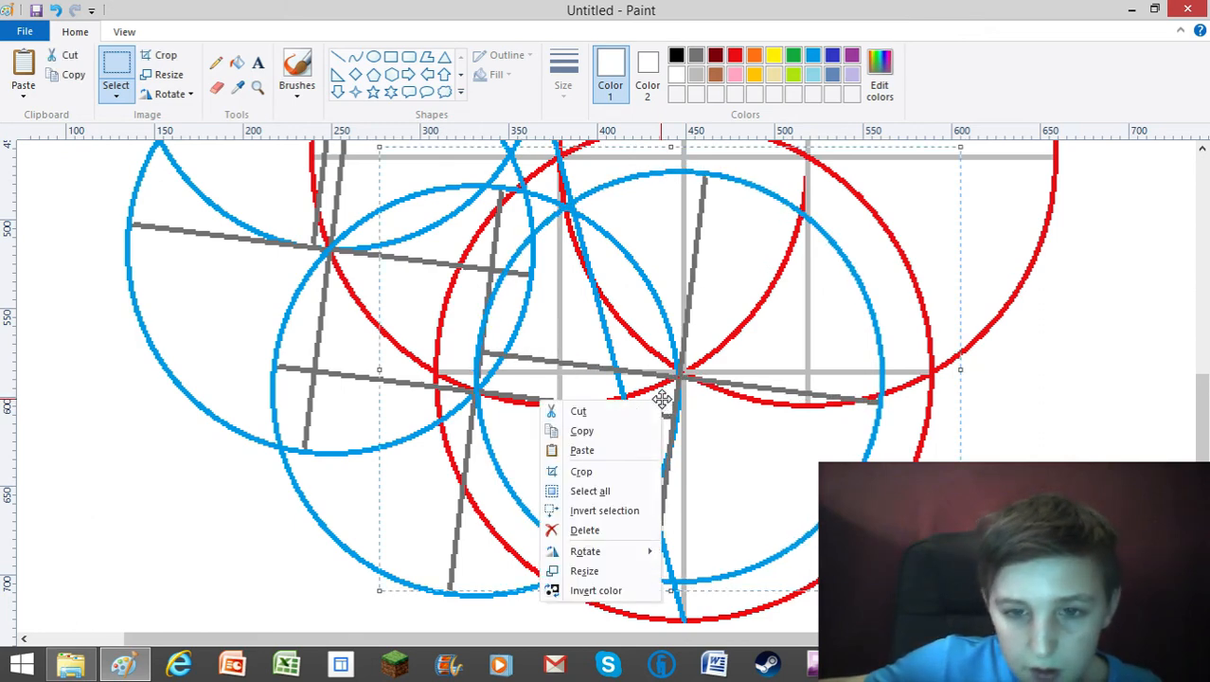
pyautogui.click(580, 447)
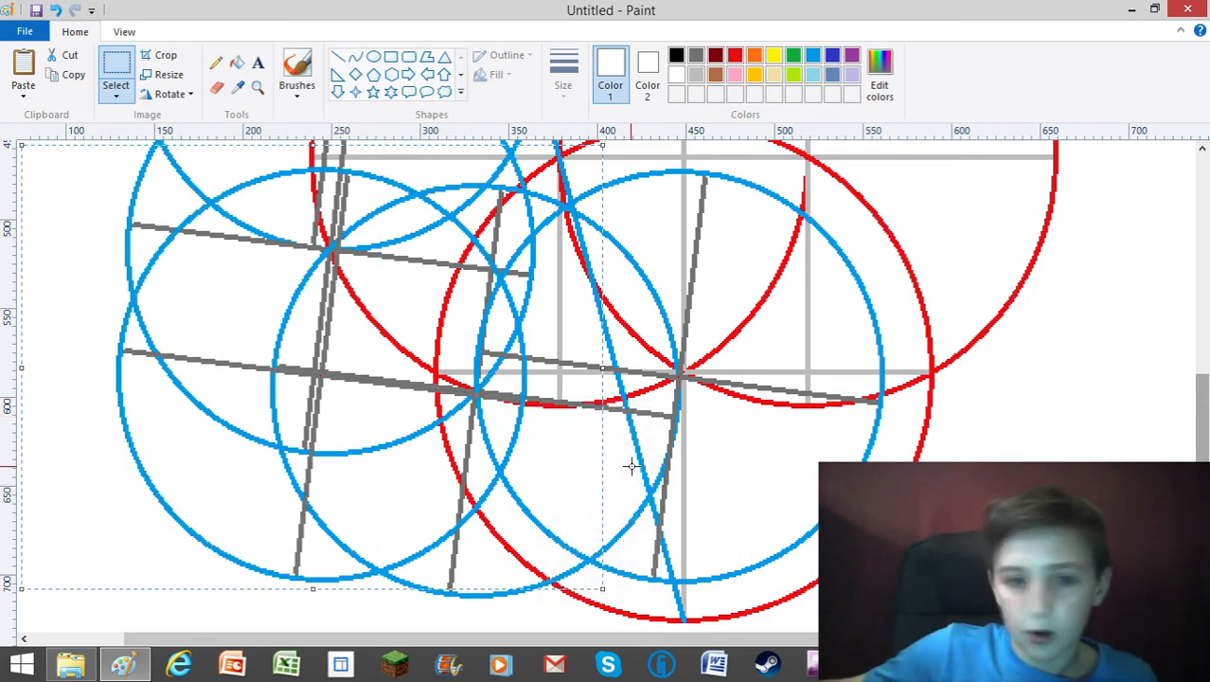
pyautogui.moveTo(452, 434); pyautogui.dragTo(937, 303)
pyautogui.scroll(2, 935, 305)
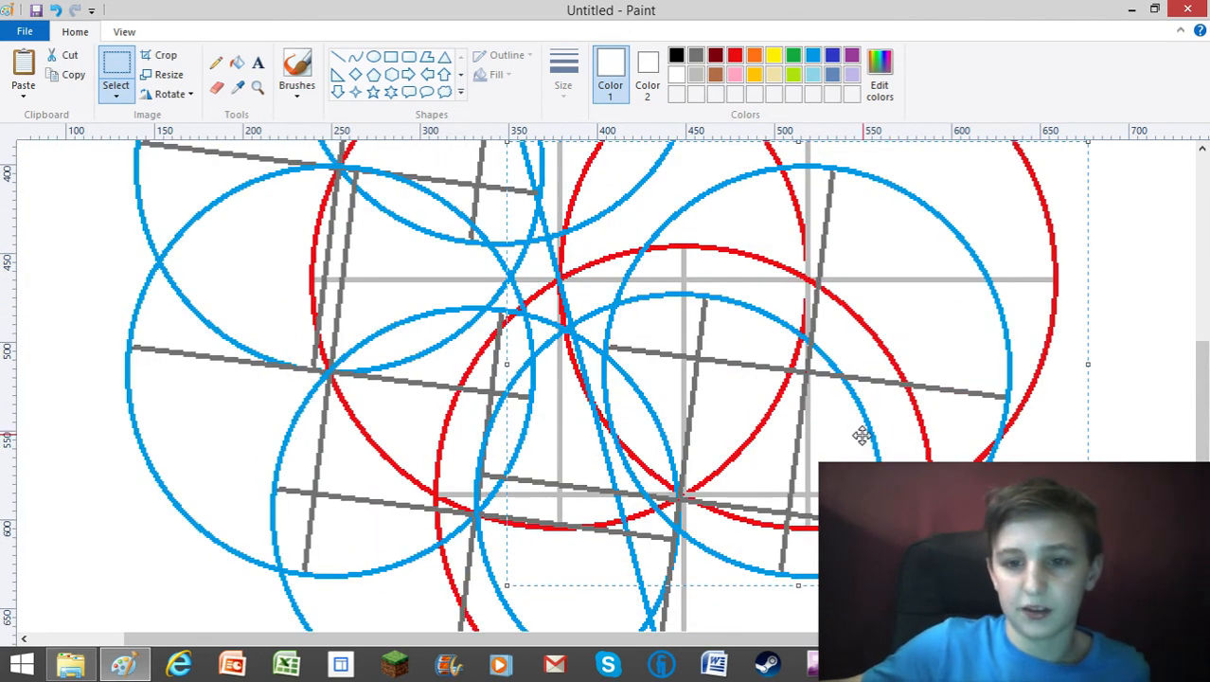
pyautogui.moveTo(859, 432); pyautogui.dragTo(837, 392)
# - Paste a seventh circle with cross and centre it where the sixth blue circle meets the left red circle's upper-right side
pyautogui.scroll(4, 667, 341)
pyautogui.rightClick(668, 349)
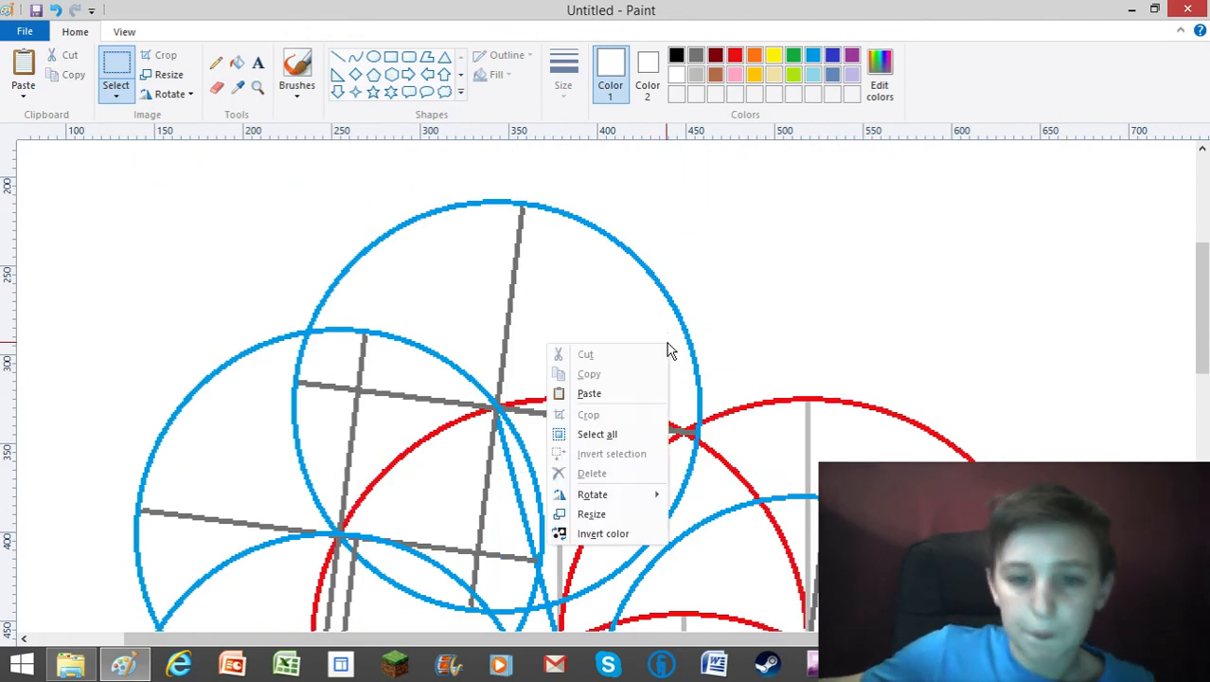
pyautogui.click(591, 393)
pyautogui.moveTo(352, 306); pyautogui.dragTo(785, 396)
pyautogui.scroll(-2, 719, 367)
pyautogui.scroll(1, 725, 271)
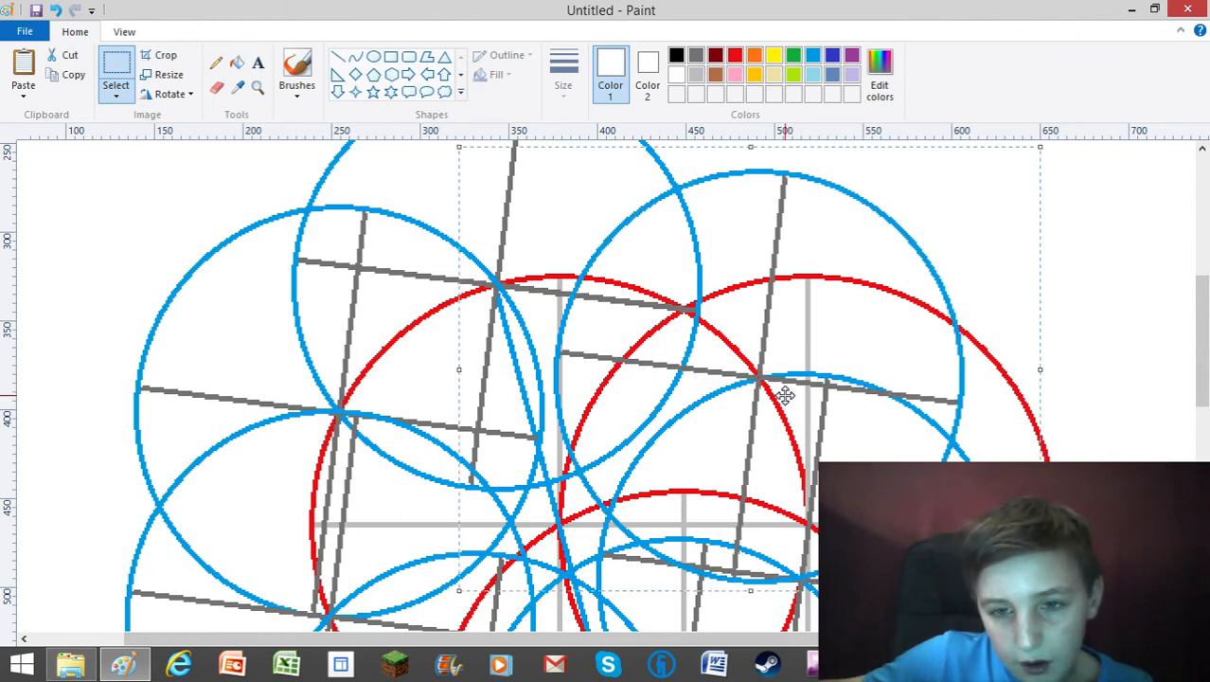
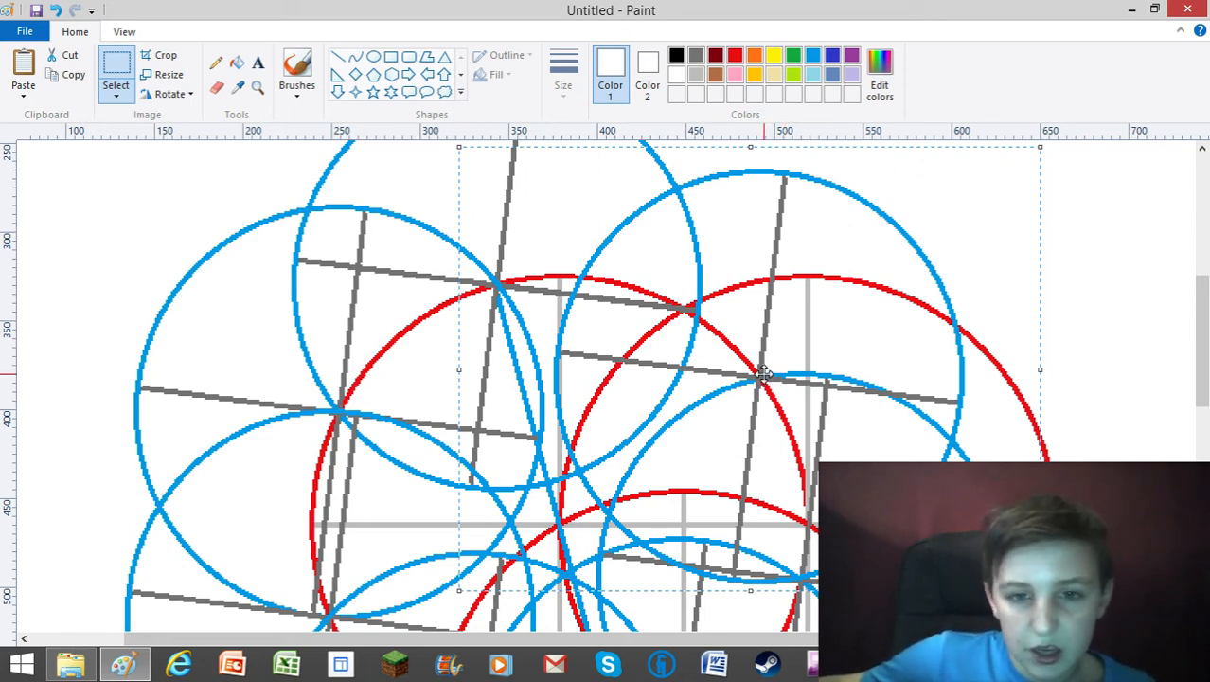
# - Draw a thick green line from the centre of the top blue circle to the centre of the upper-left blue circle
pyautogui.click(337, 60)
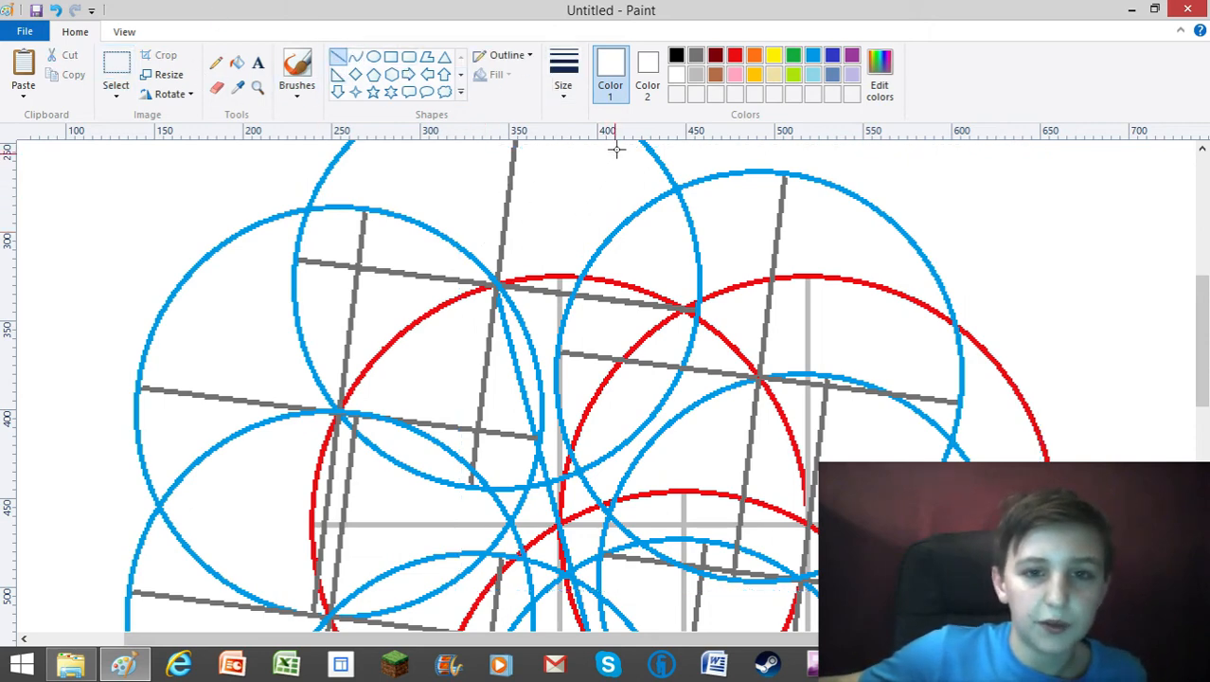
pyautogui.click(793, 57)
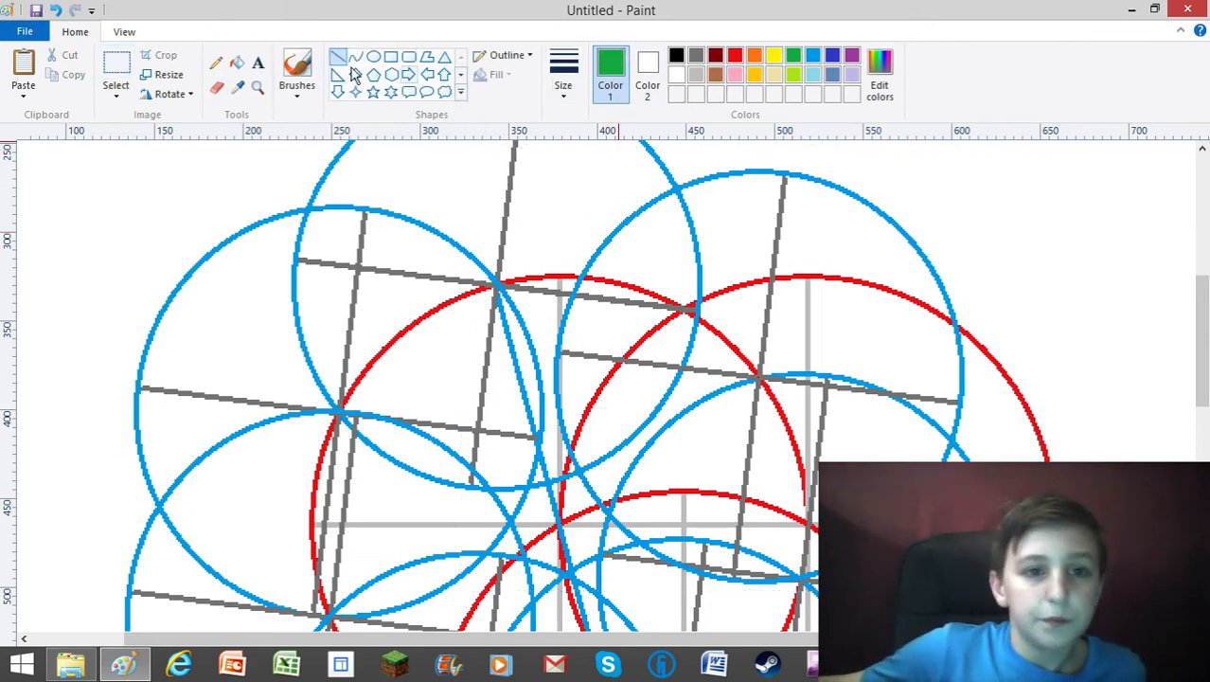
pyautogui.click(258, 86)
pyautogui.rightClick(253, 333)
pyautogui.click(252, 333)
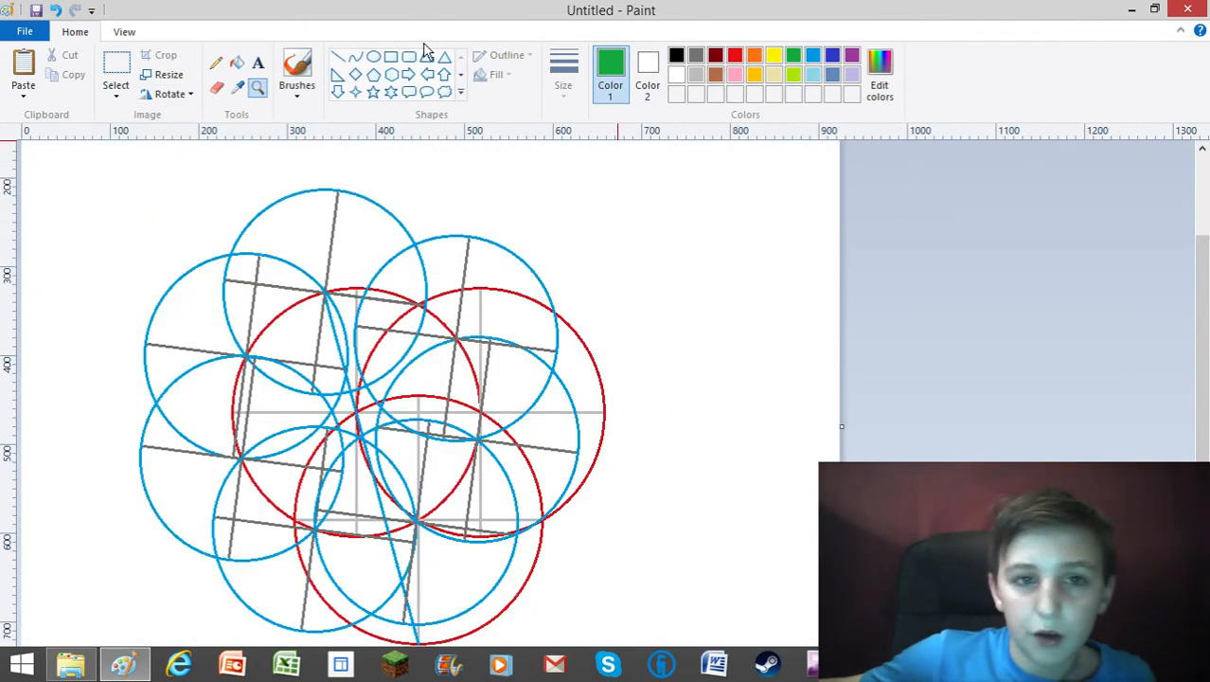
pyautogui.click(338, 57)
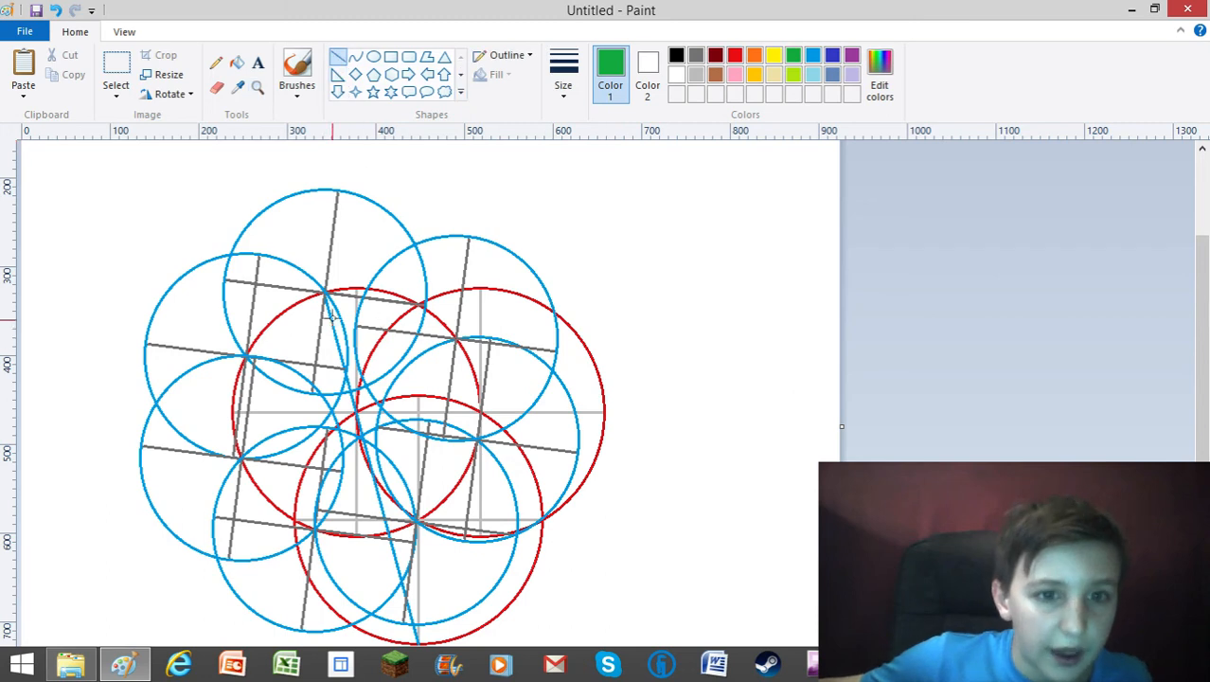
pyautogui.moveTo(323, 294); pyautogui.dragTo(247, 358)
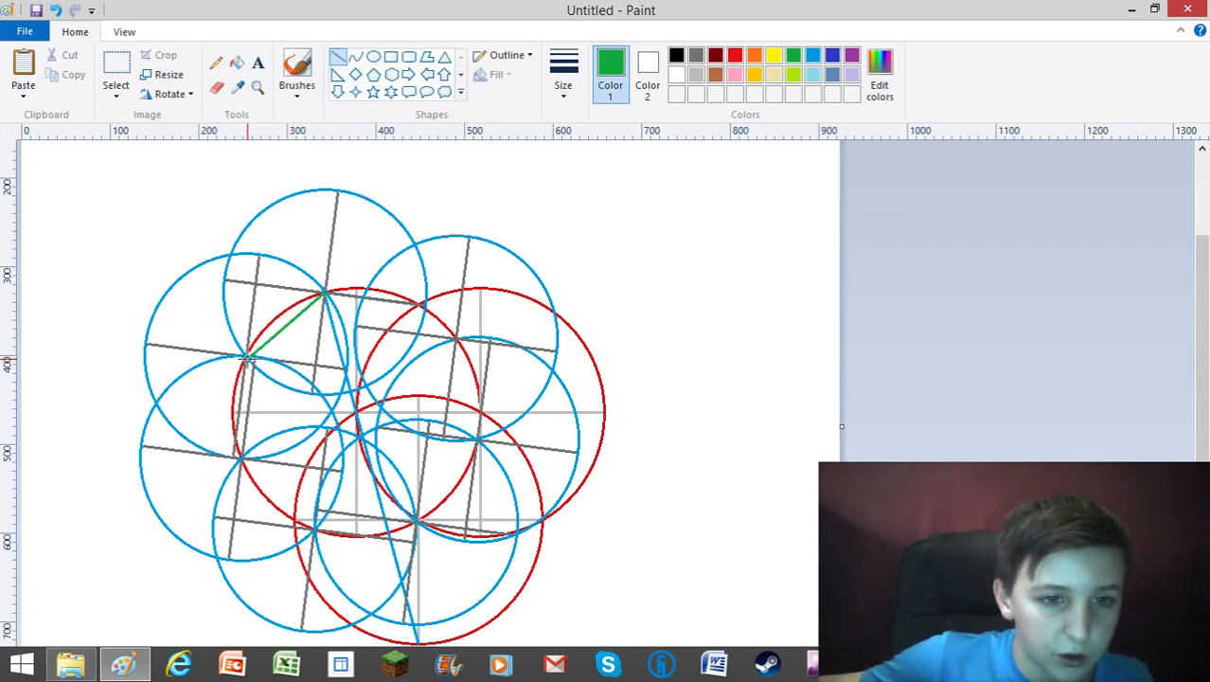
pyautogui.click(571, 100)
pyautogui.click(535, 229)
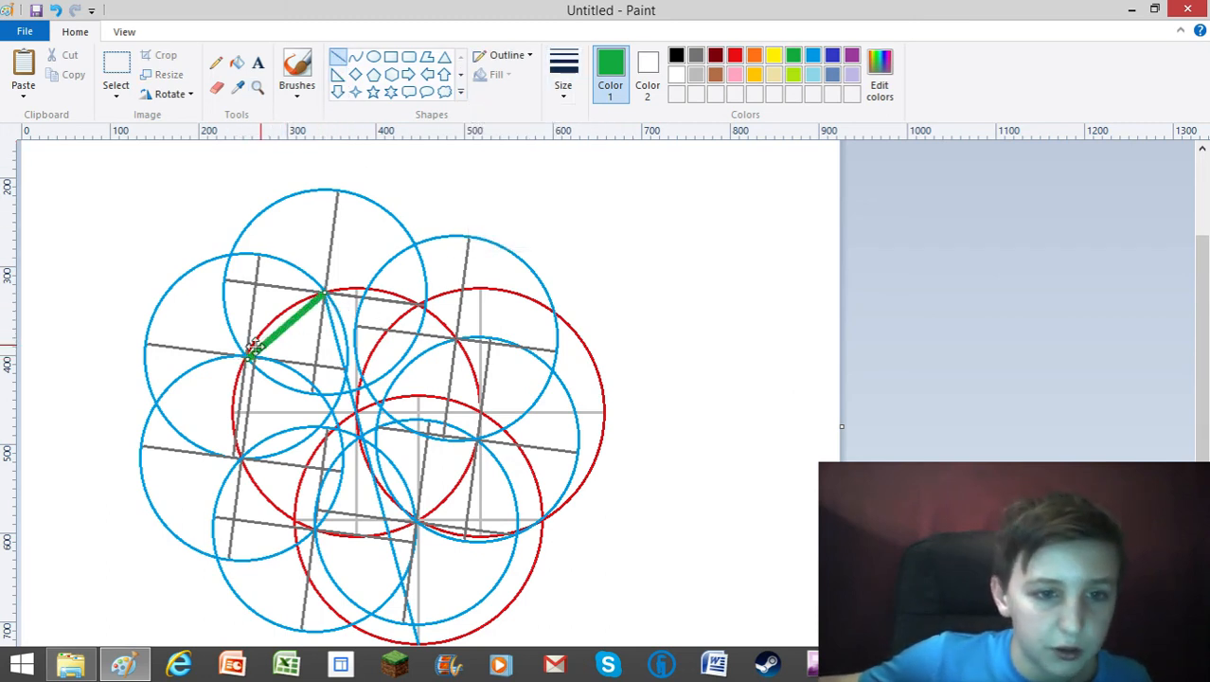
pyautogui.moveTo(248, 357); pyautogui.dragTo(245, 354)
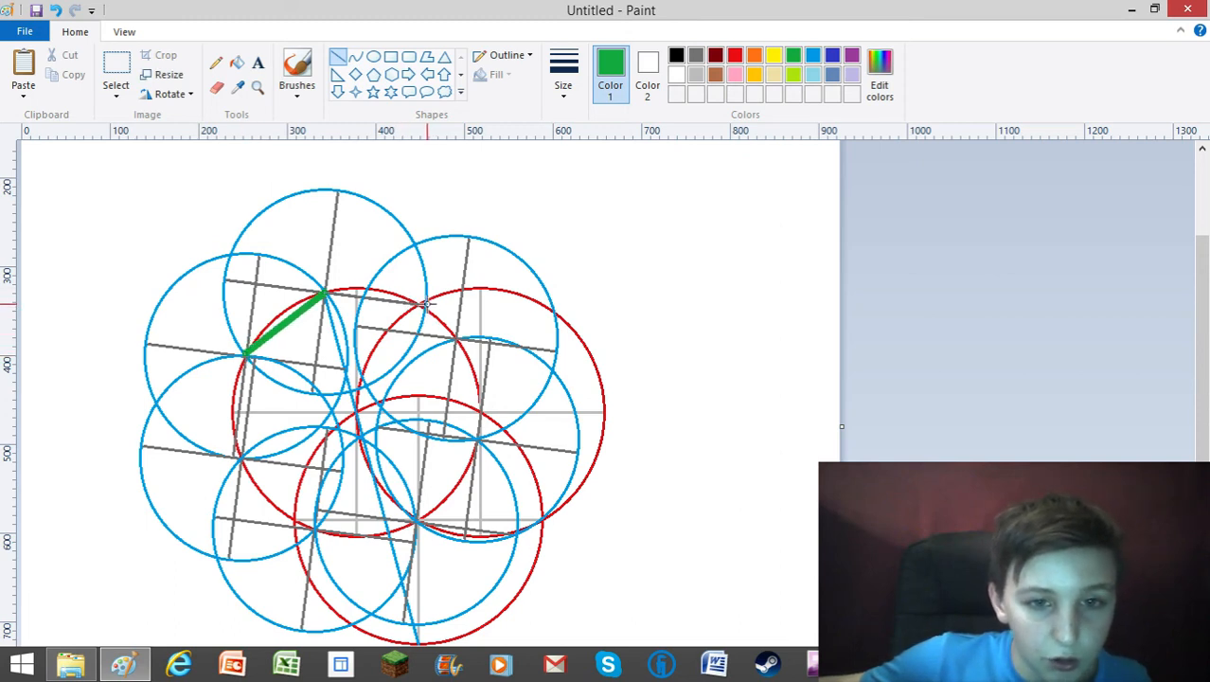
# - Extend the green outline with a line to the two left red circles' upper crossing and lines down to the next two blue circle centres
pyautogui.moveTo(426, 305)
pyautogui.mouseDown()
pyautogui.moveTo(330, 280)
pyautogui.moveTo(324, 294)
pyautogui.mouseUp()
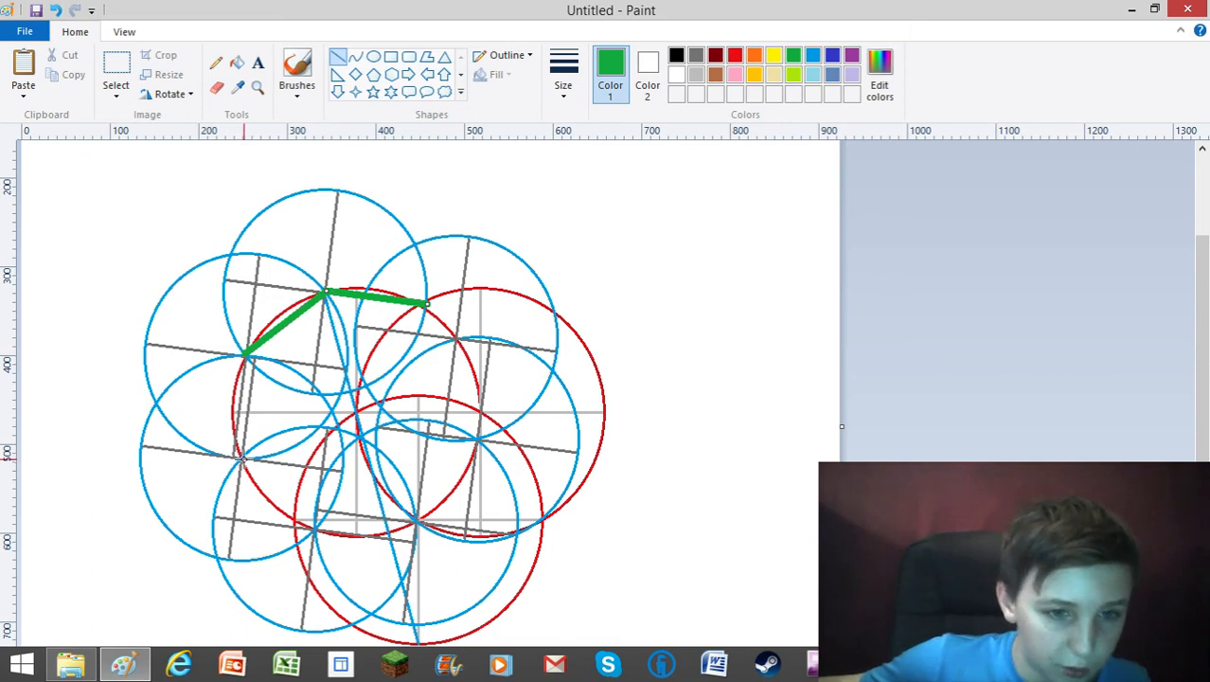
pyautogui.moveTo(240, 456); pyautogui.dragTo(244, 358)
pyautogui.moveTo(317, 530); pyautogui.dragTo(241, 455)
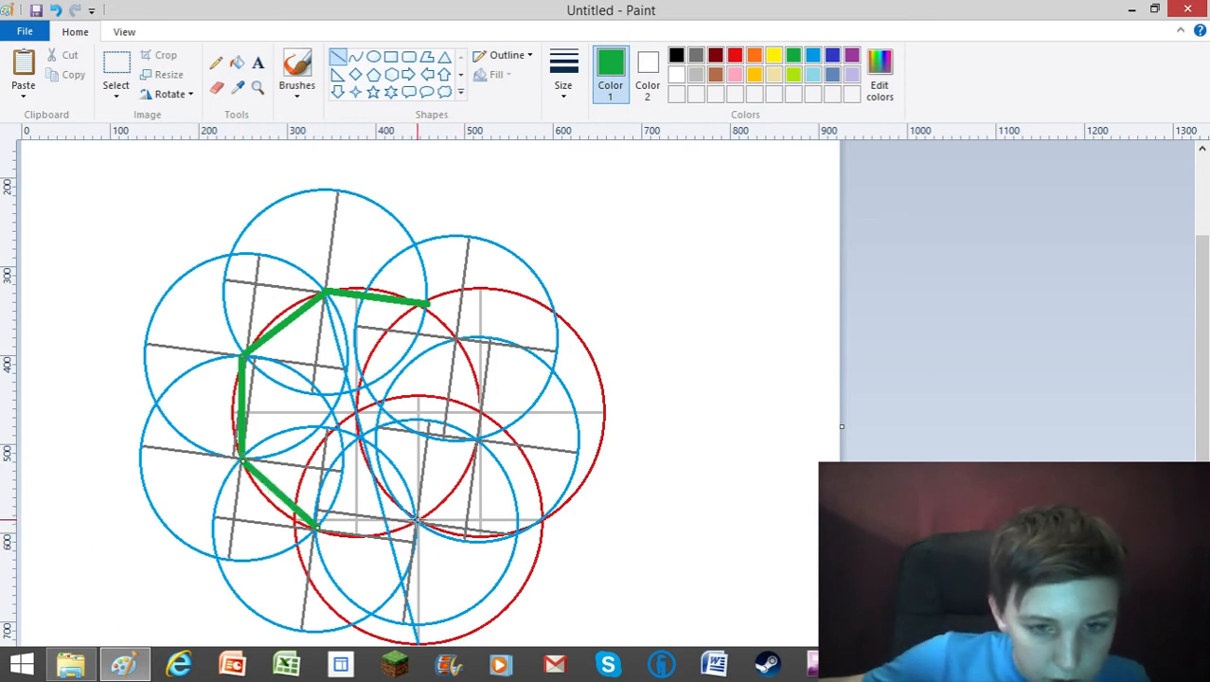
# - Draw a green line joining the centres of the two lowest blue circles
pyautogui.moveTo(417, 521); pyautogui.dragTo(322, 527)
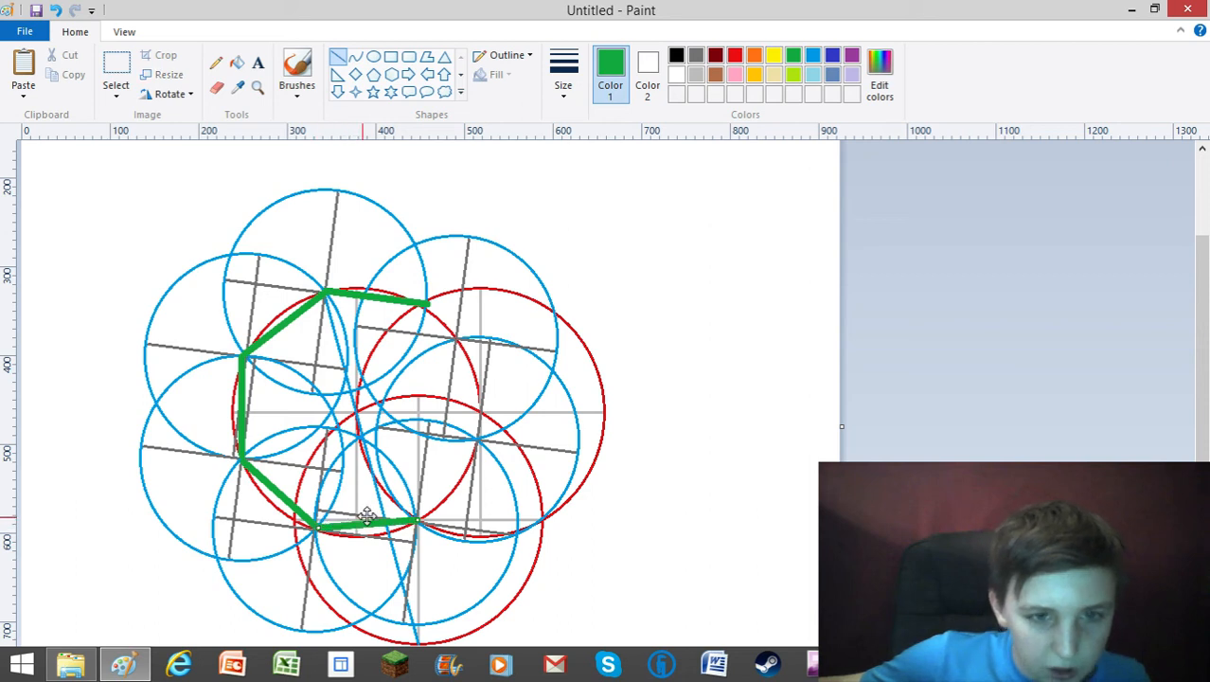
pyautogui.moveTo(415, 526)
pyautogui.mouseDown()
pyautogui.moveTo(378, 542)
pyautogui.moveTo(416, 522)
pyautogui.mouseUp()
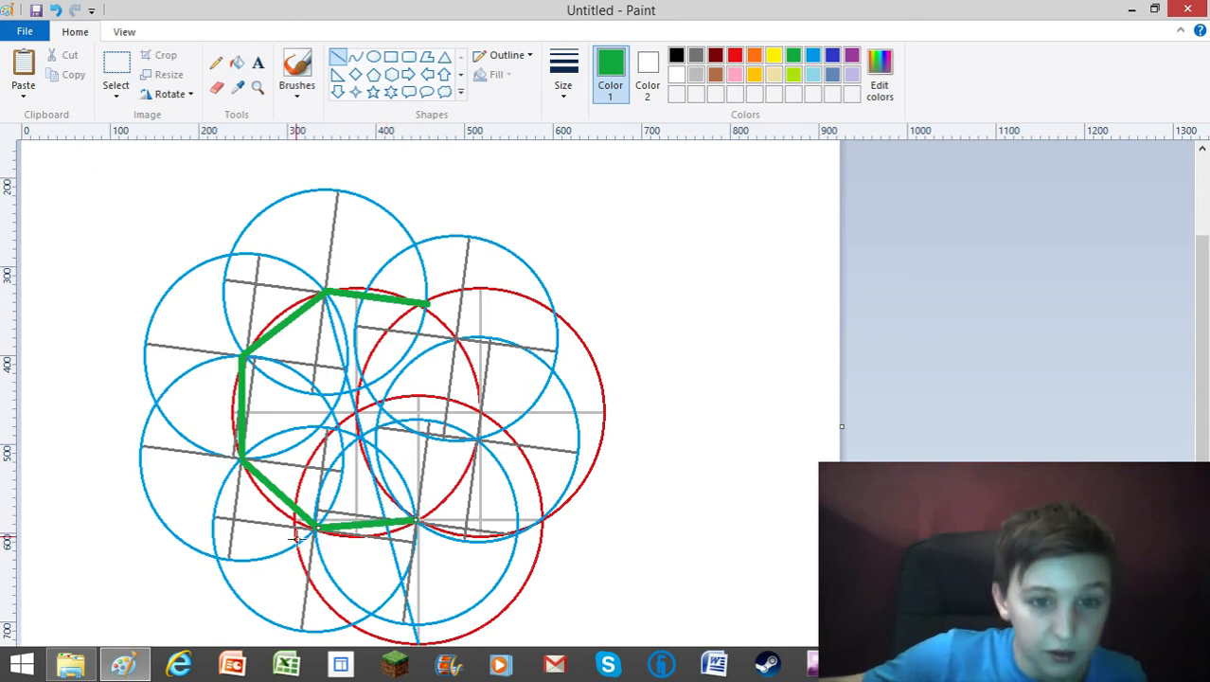
pyautogui.rightClick(366, 464)
pyautogui.click(411, 494)
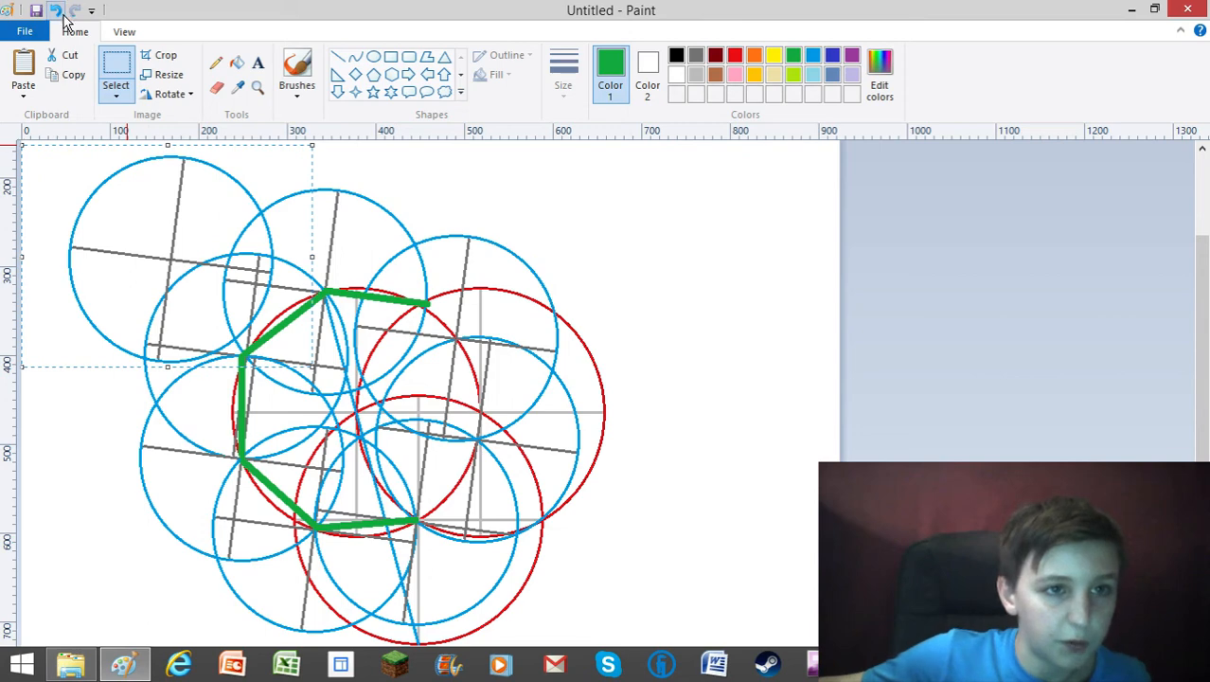
pyautogui.click(58, 11)
pyautogui.rightClick(196, 362)
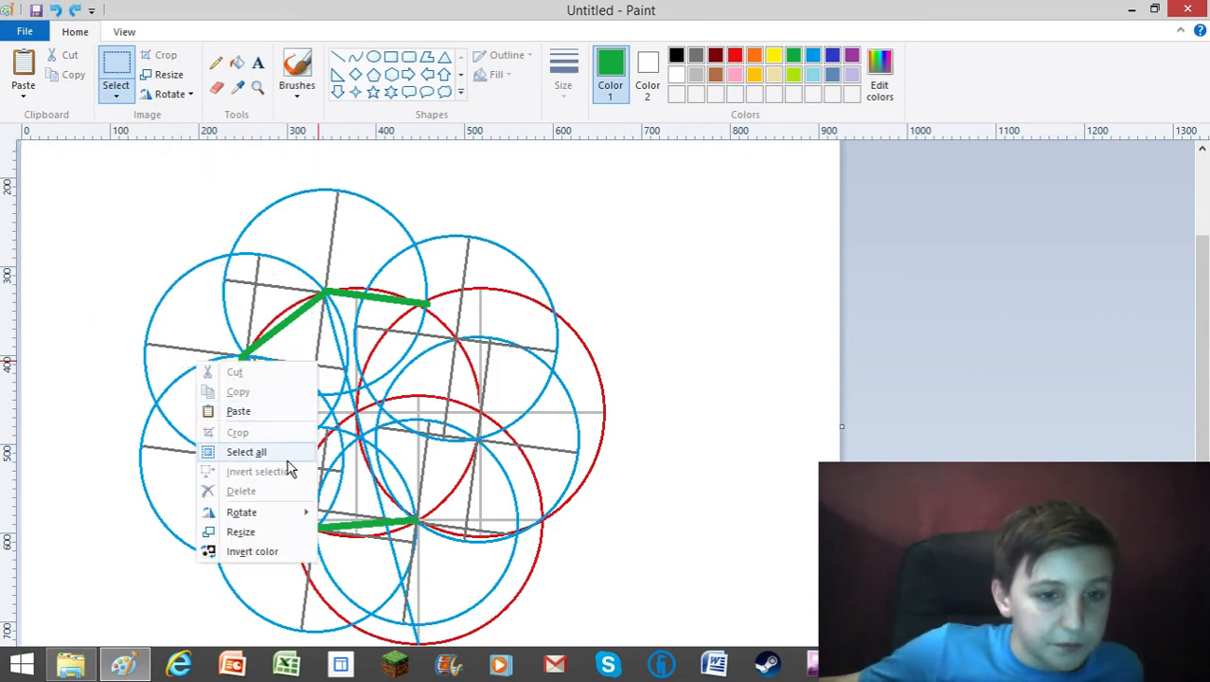
pyautogui.click(255, 411)
pyautogui.moveTo(194, 333); pyautogui.dragTo(233, 342)
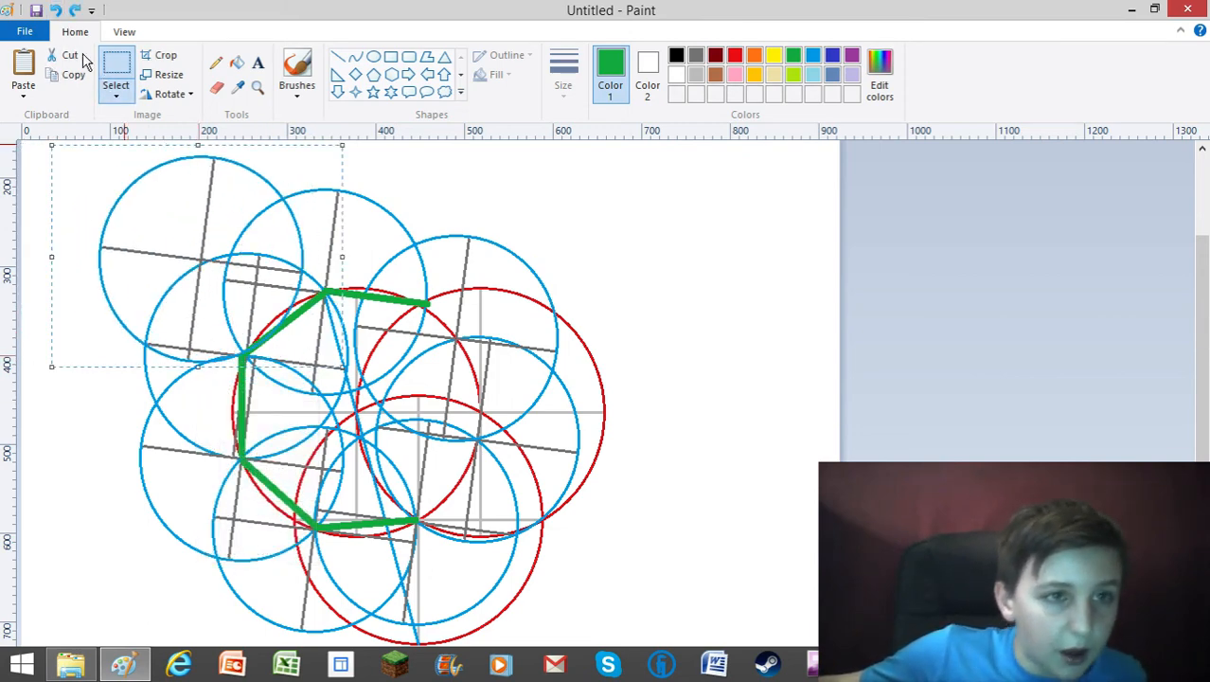
pyautogui.click(55, 11)
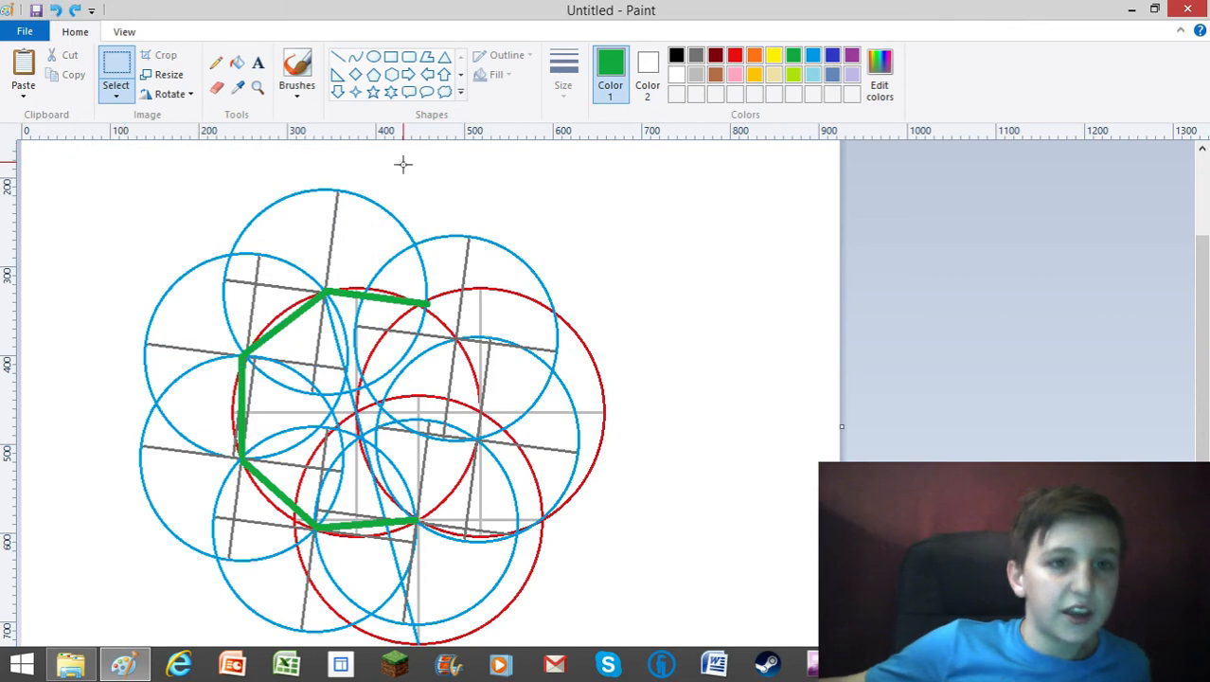
# - Close the green outline through the centre of the right-hand blue circle with two lines up to the end of the top side
pyautogui.click(339, 59)
pyautogui.moveTo(417, 521)
pyautogui.mouseDown()
pyautogui.moveTo(484, 431)
pyautogui.moveTo(471, 439)
pyautogui.mouseUp()
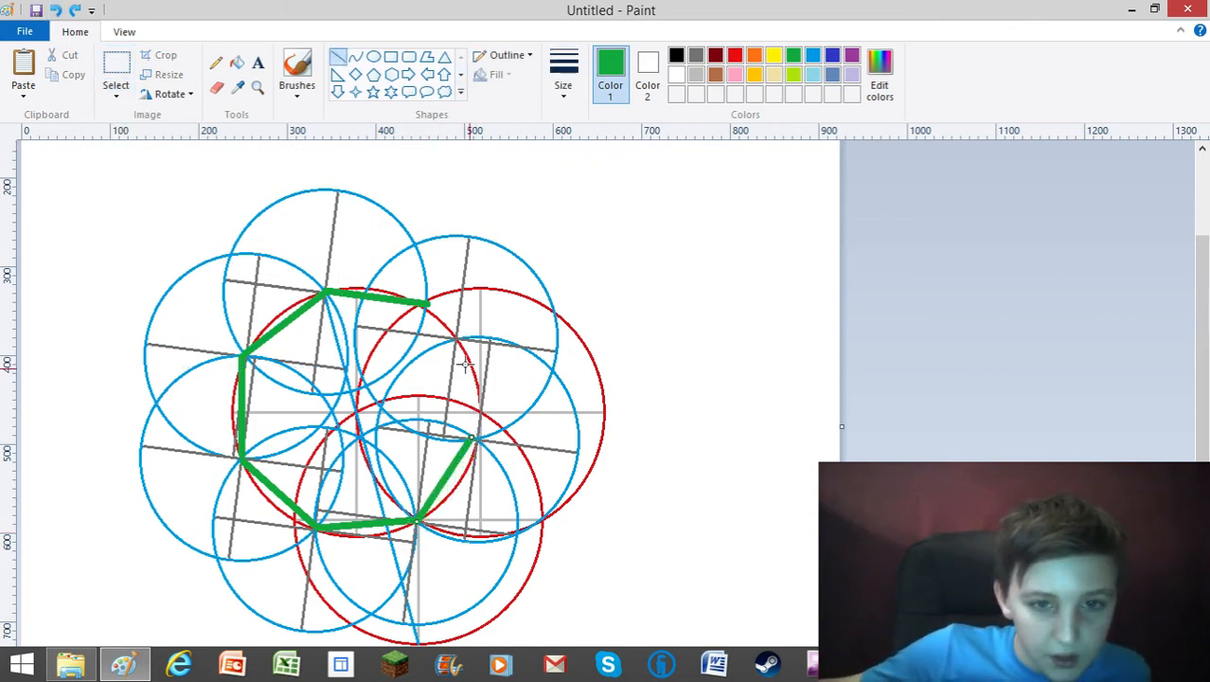
pyautogui.moveTo(425, 303); pyautogui.dragTo(471, 435)
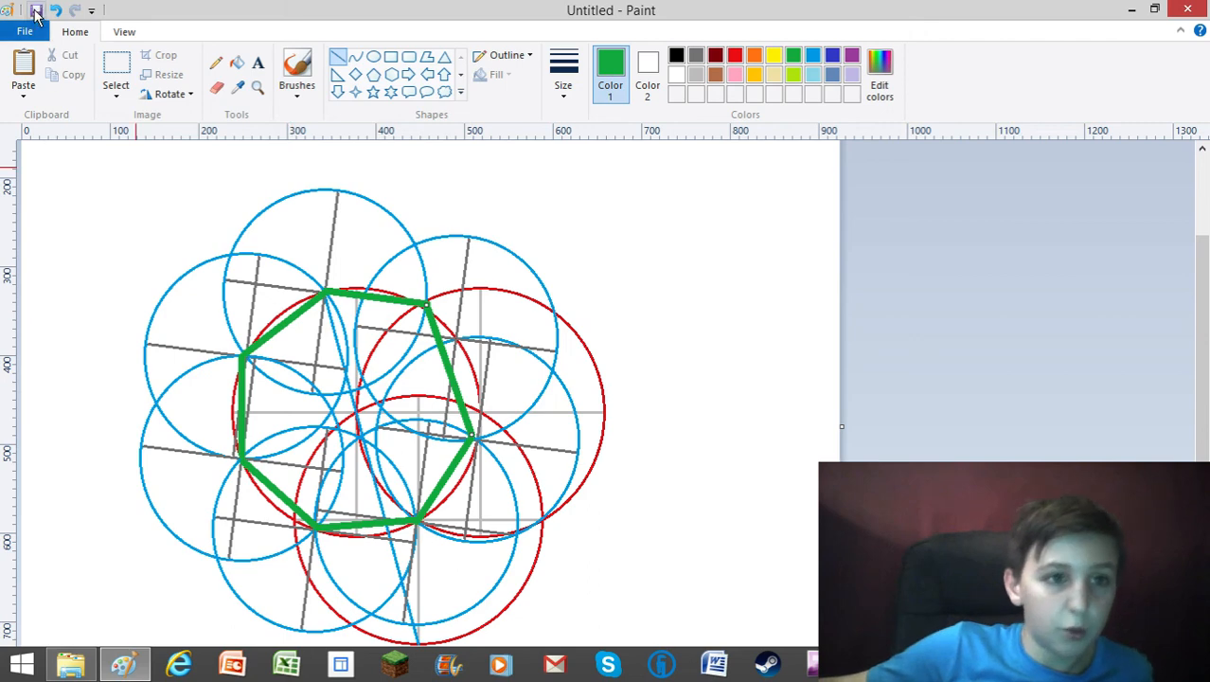
# - Undo the green lines drawn after the lower-left side of the outline
pyautogui.click(55, 10)
pyautogui.click(55, 9)
pyautogui.click(55, 9)
pyautogui.click(55, 9)
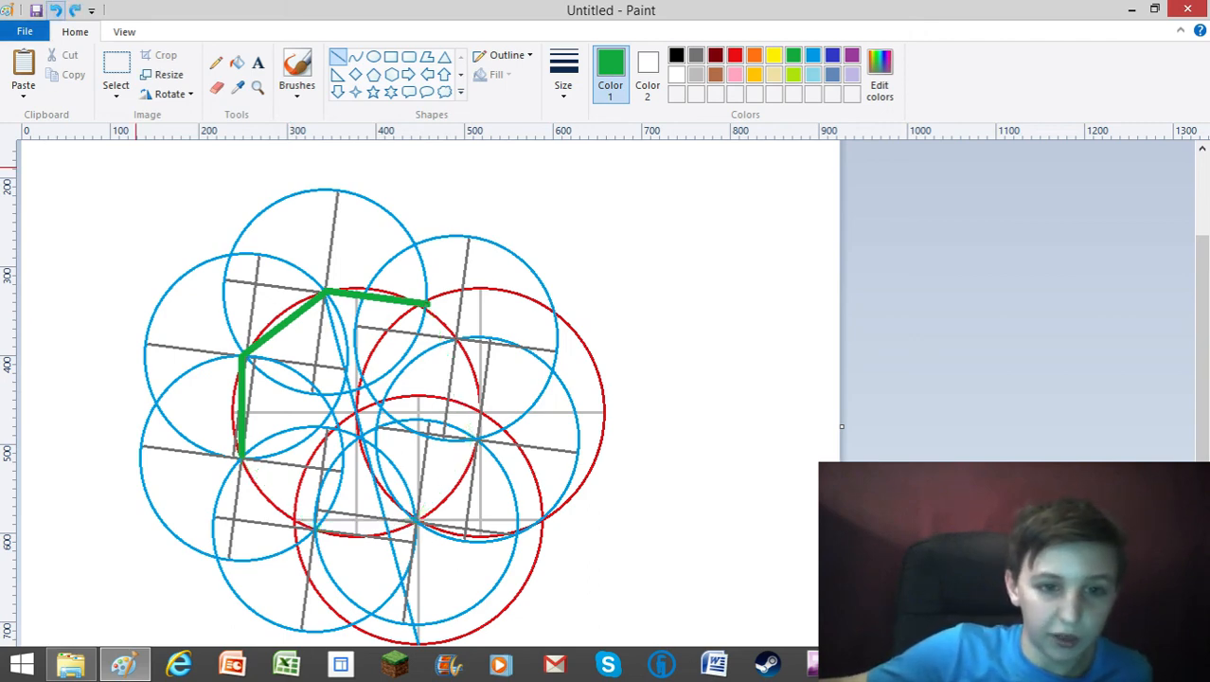
pyautogui.click(75, 10)
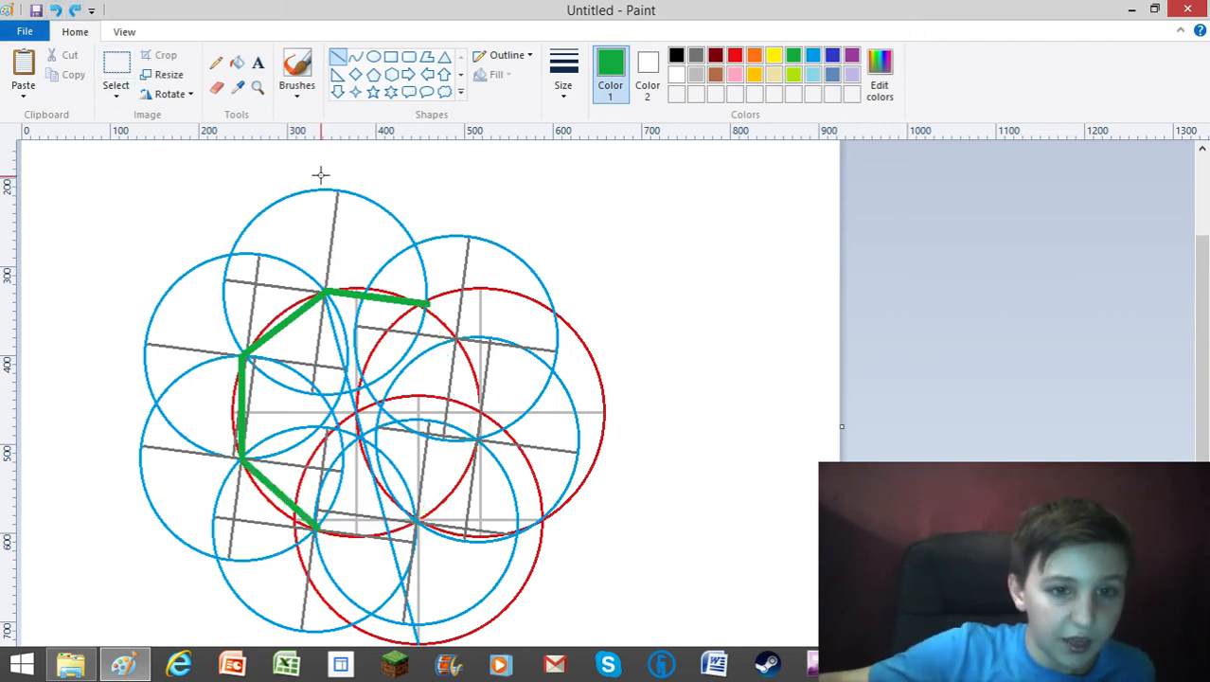
# - Free-form select the three left-hand green sides of the outline and copy them
pyautogui.click(116, 71)
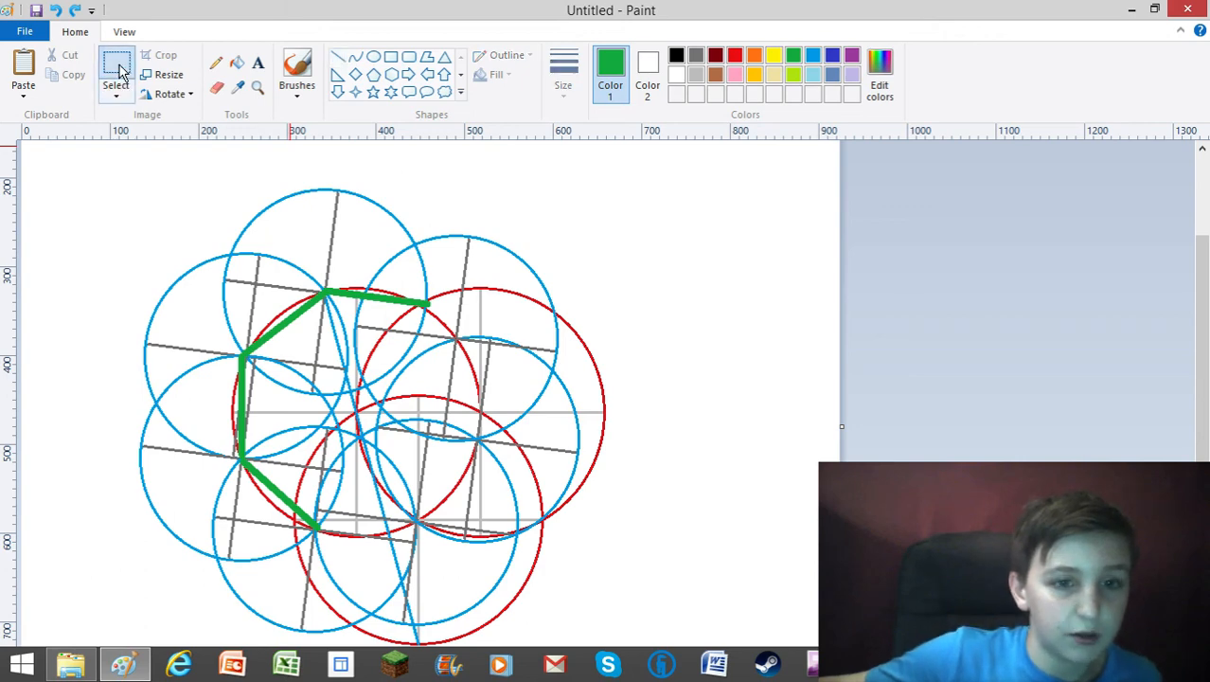
pyautogui.click(116, 95)
pyautogui.click(83, 143)
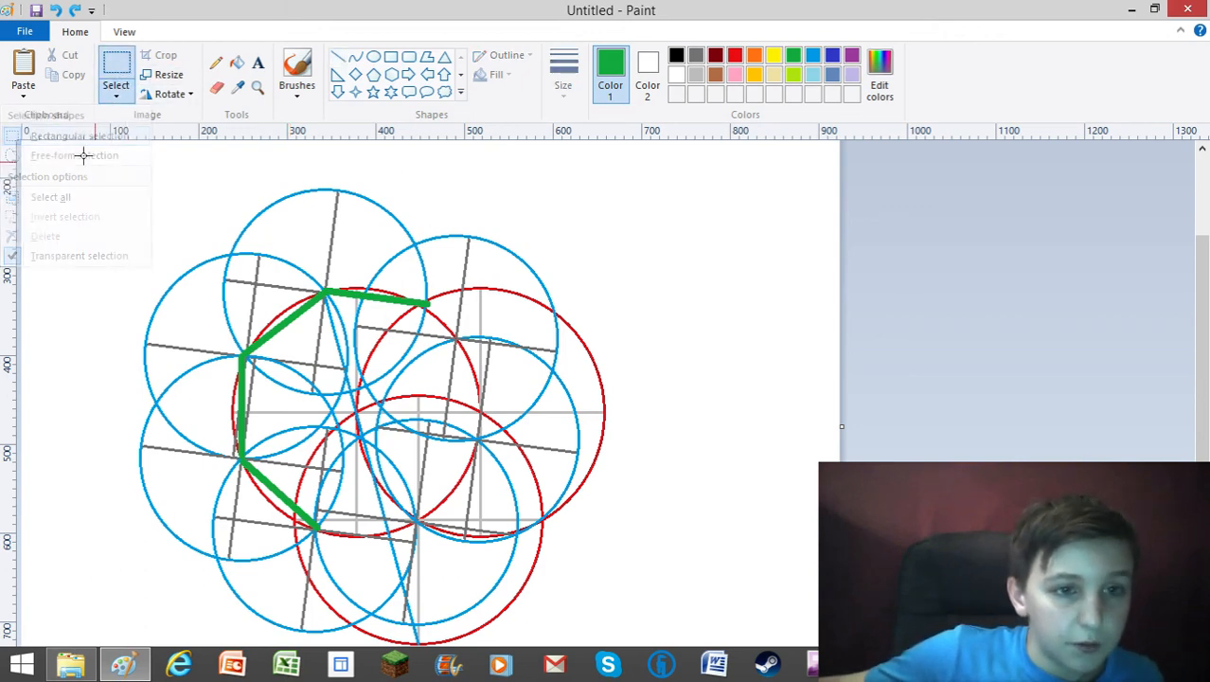
pyautogui.click(116, 94)
pyautogui.click(87, 157)
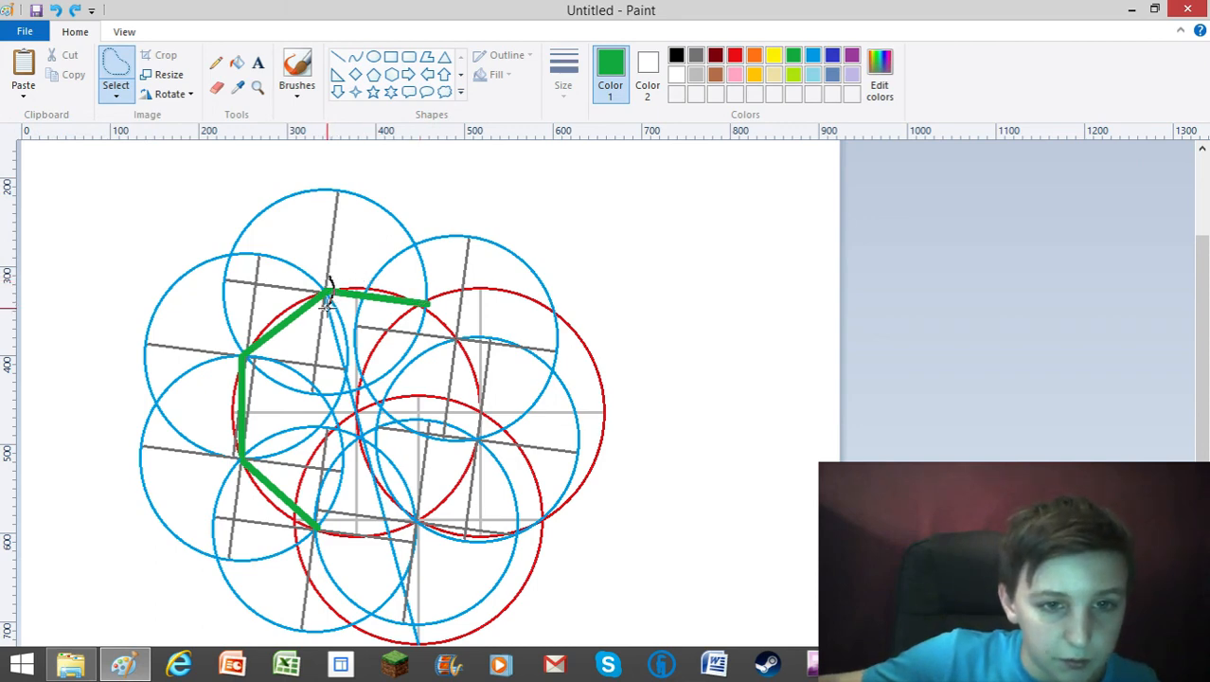
pyautogui.moveTo(327, 303)
pyautogui.mouseDown()
pyautogui.moveTo(307, 390)
pyautogui.moveTo(326, 536)
pyautogui.moveTo(312, 551)
pyautogui.moveTo(236, 507)
pyautogui.moveTo(211, 362)
pyautogui.moveTo(239, 290)
pyautogui.moveTo(287, 259)
pyautogui.moveTo(328, 289)
pyautogui.mouseUp()
pyautogui.rightClick(265, 347)
pyautogui.click(221, 379)
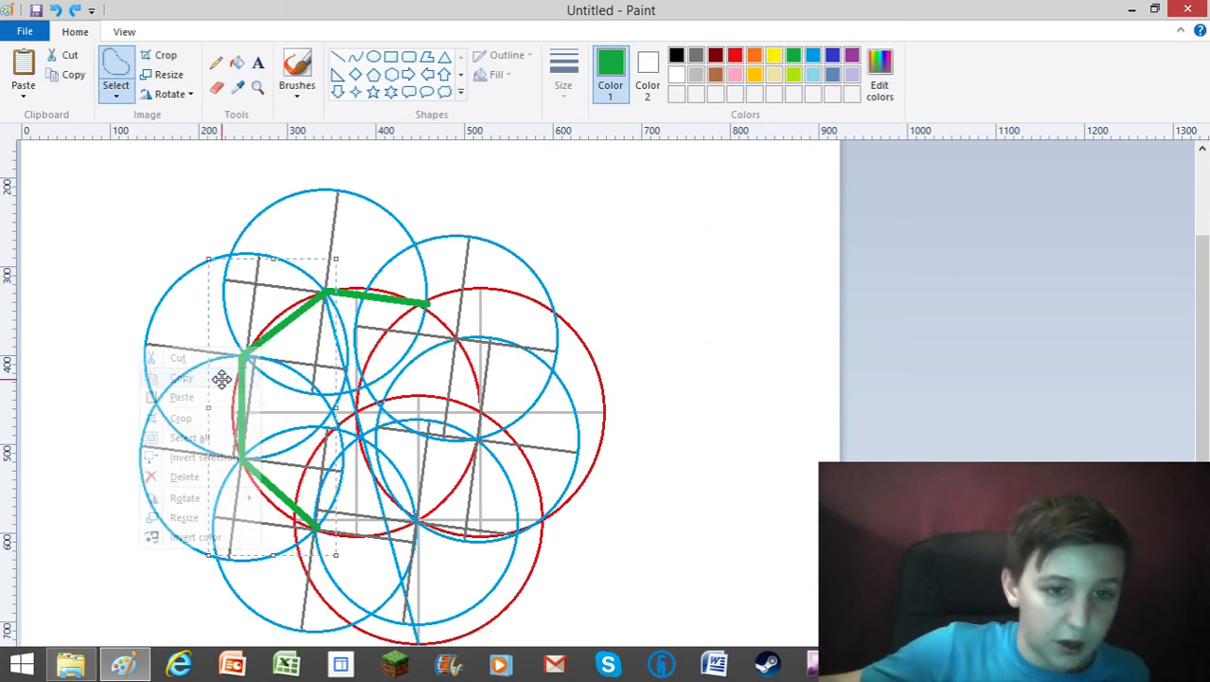
# - Move the selected green sides to the empty canvas area below and left of the circles, and deselect them
pyautogui.moveTo(276, 394)
pyautogui.mouseDown()
pyautogui.moveTo(241, 428)
pyautogui.moveTo(254, 444)
pyautogui.mouseUp()
pyautogui.scroll(-3, 257, 417)
pyautogui.moveTo(259, 338); pyautogui.dragTo(239, 454)
pyautogui.scroll(-2, 246, 448)
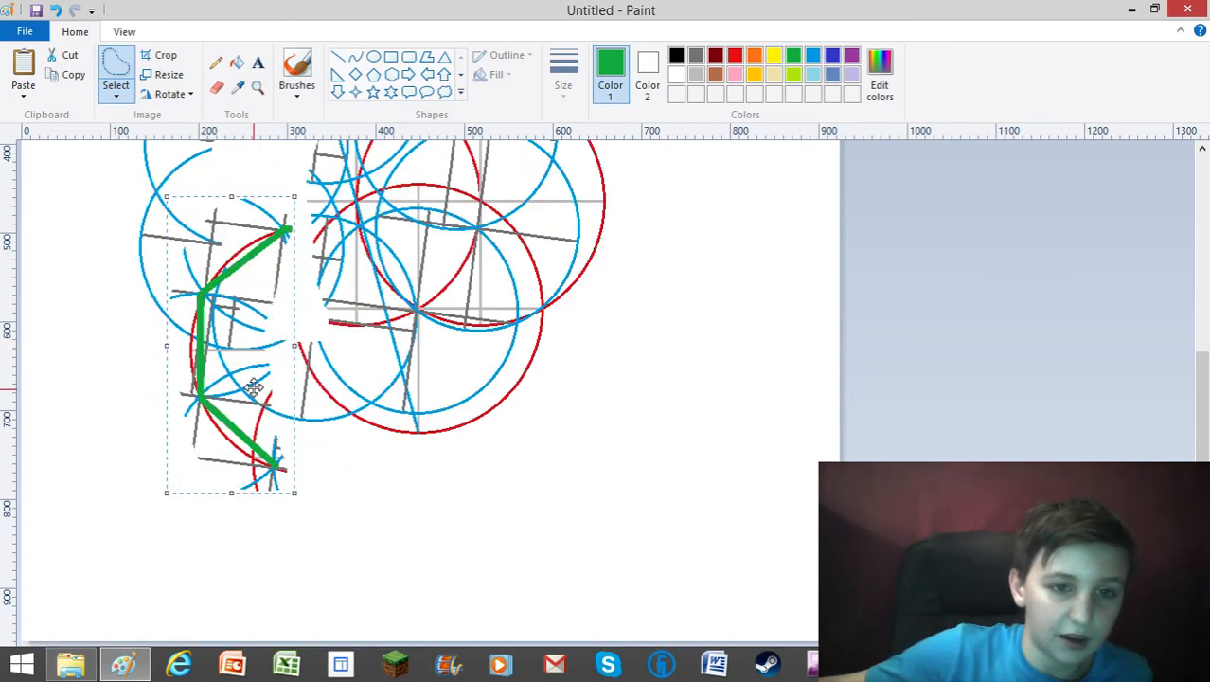
pyautogui.moveTo(254, 370)
pyautogui.mouseDown()
pyautogui.moveTo(191, 541)
pyautogui.moveTo(163, 528)
pyautogui.mouseUp()
pyautogui.scroll(2, 305, 274)
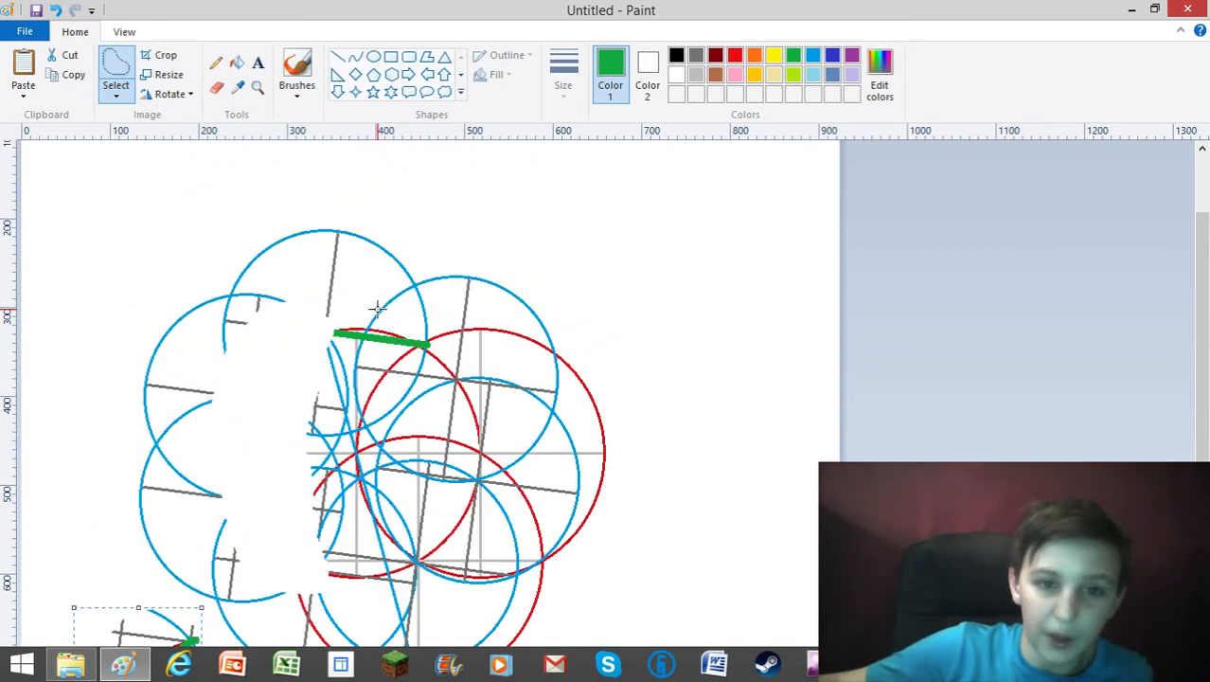
pyautogui.scroll(-2, 159, 489)
pyautogui.click(377, 517)
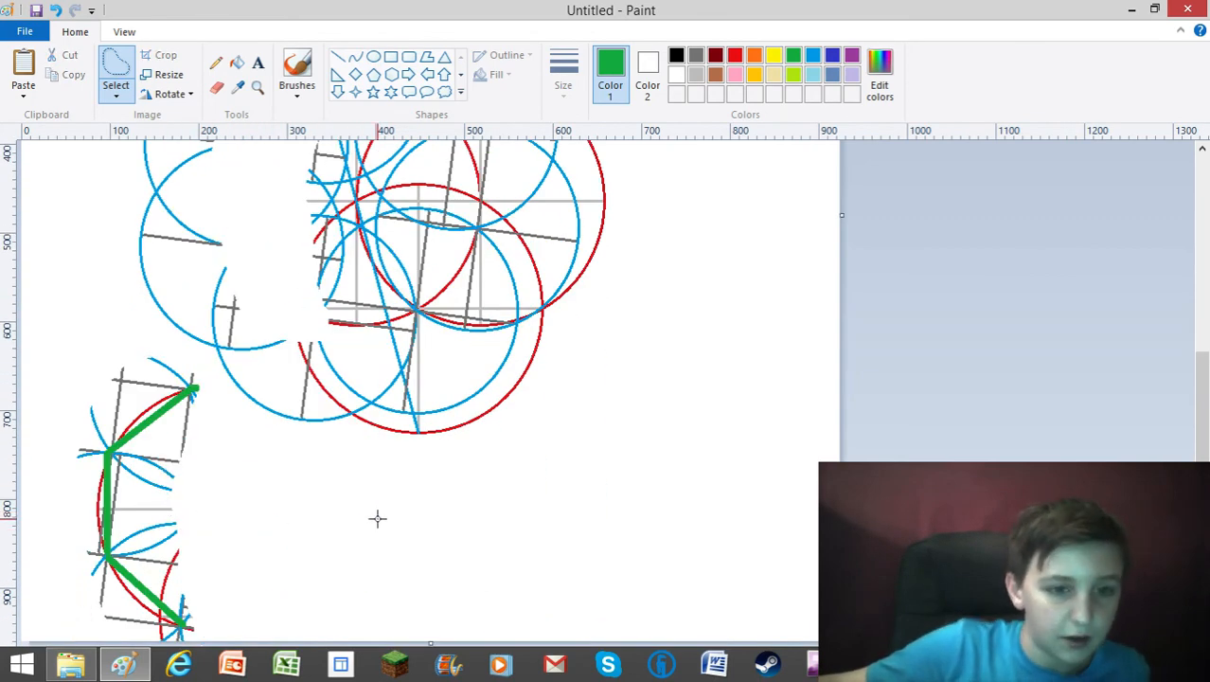
# - Paste a copy of the three green sides, flip it horizontally and place it facing the original sides
pyautogui.rightClick(129, 364)
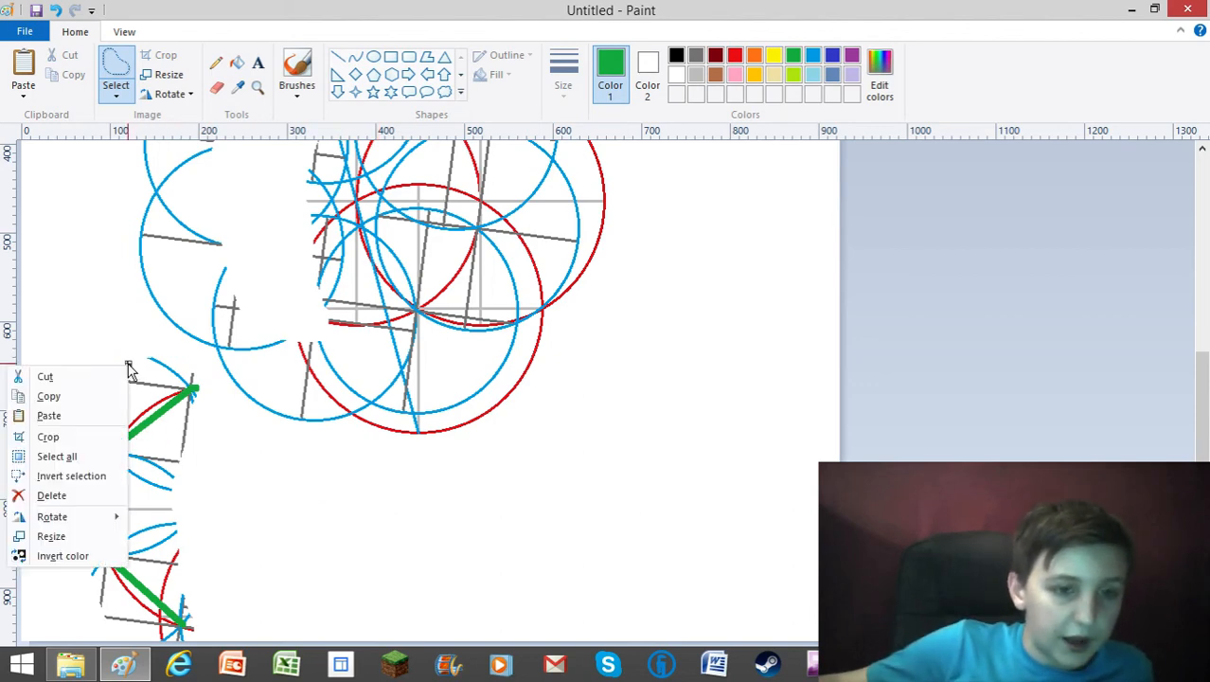
pyautogui.click(83, 415)
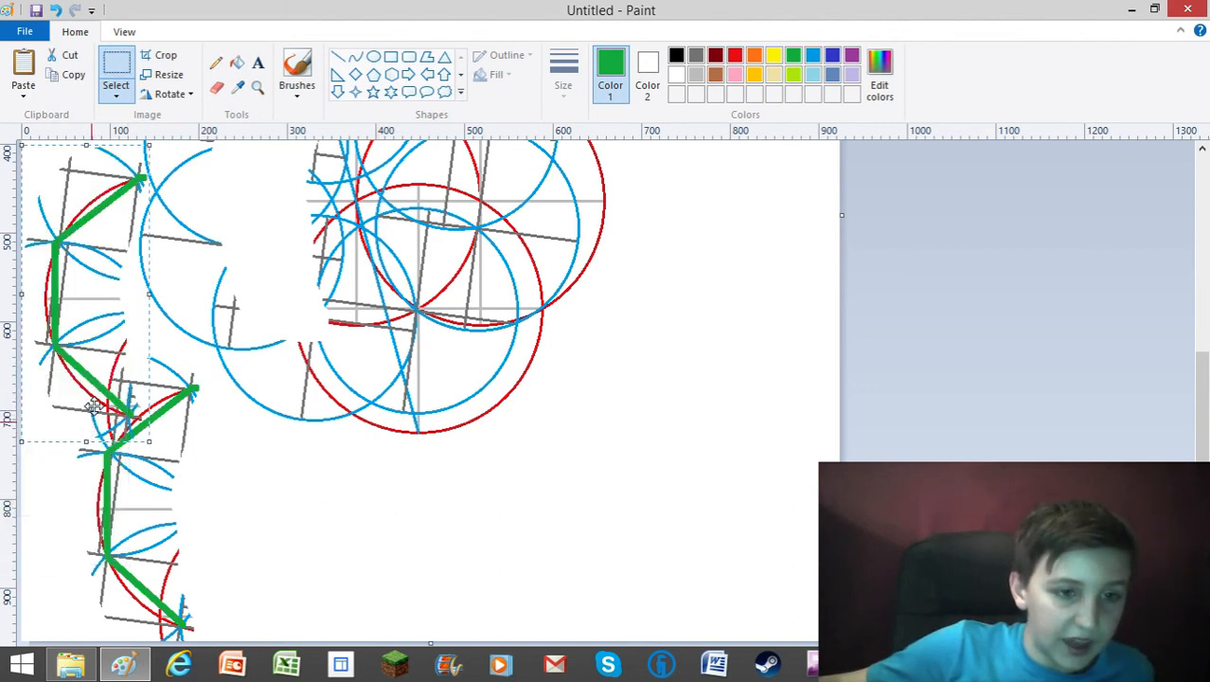
pyautogui.moveTo(93, 365); pyautogui.dragTo(229, 455)
pyautogui.rightClick(228, 456)
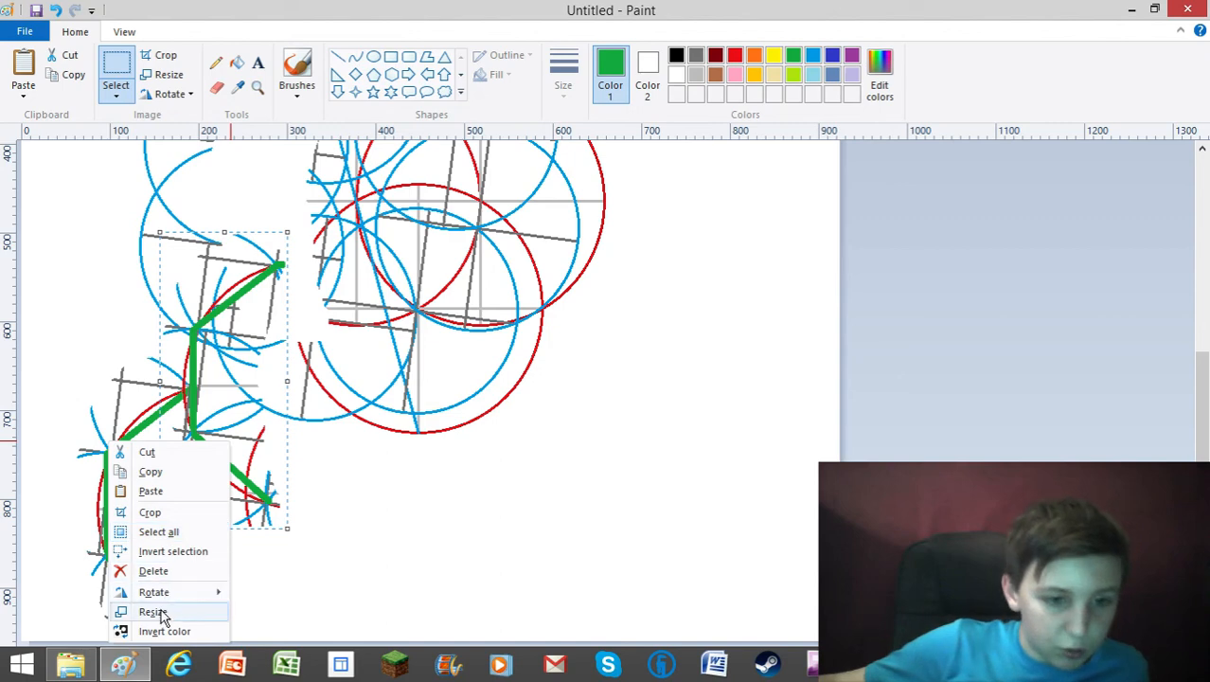
pyautogui.moveTo(169, 597)
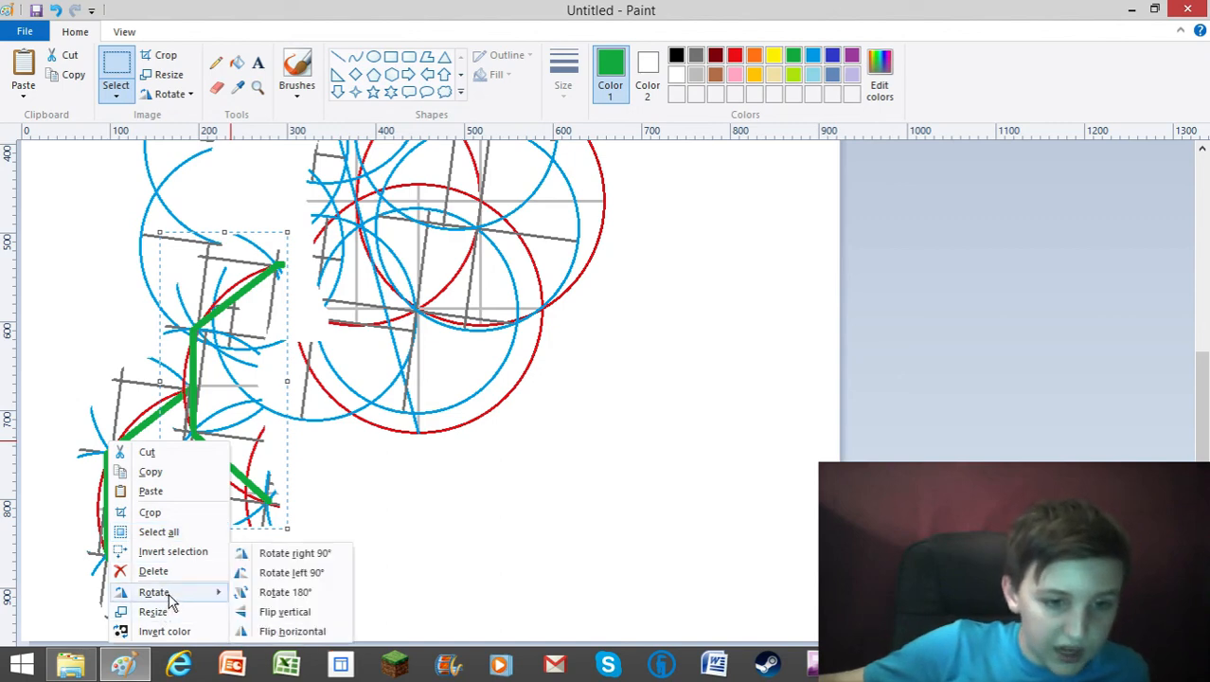
pyautogui.click(282, 631)
pyautogui.moveTo(265, 398); pyautogui.dragTo(345, 509)
# - Try rotating the mirrored copy right 90°, and undo the pasted copy
pyautogui.rightClick(310, 503)
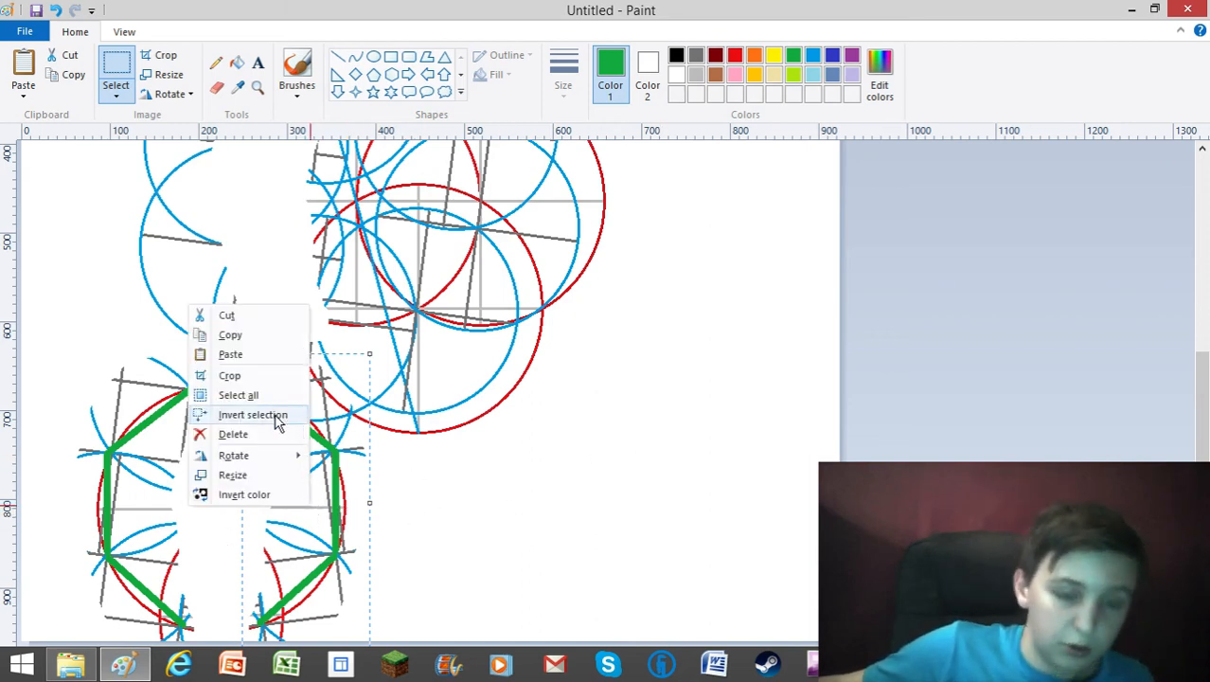
pyautogui.moveTo(257, 458)
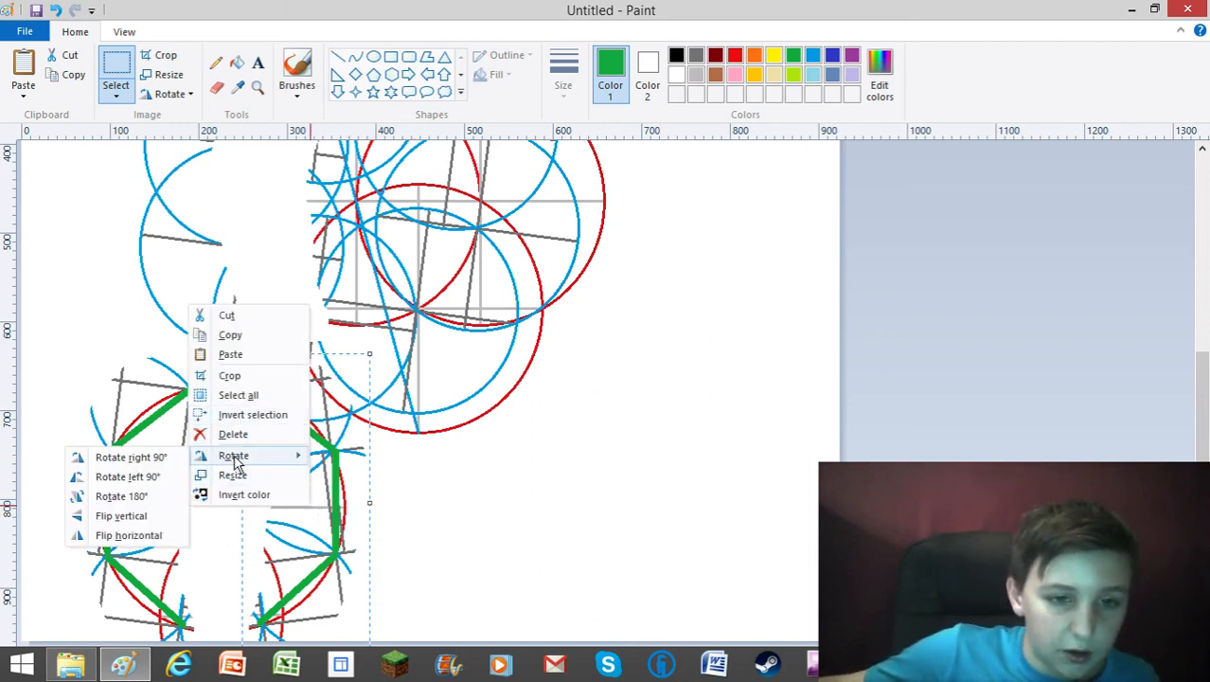
pyautogui.click(158, 463)
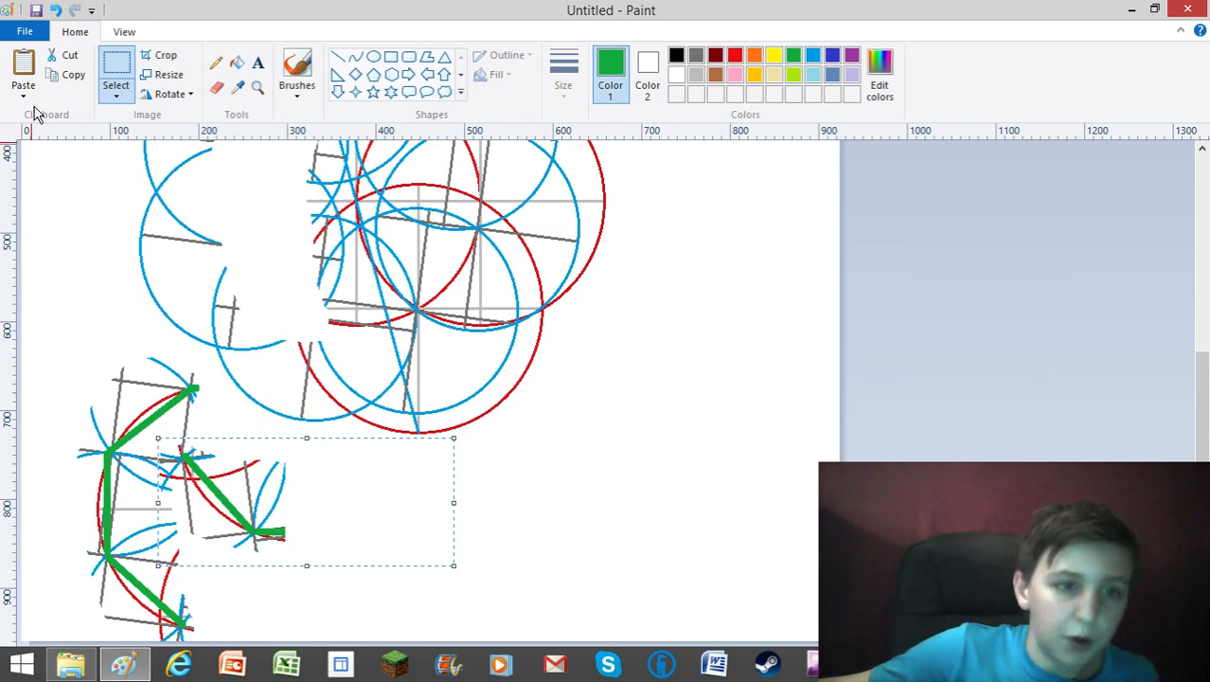
pyautogui.click(46, 64)
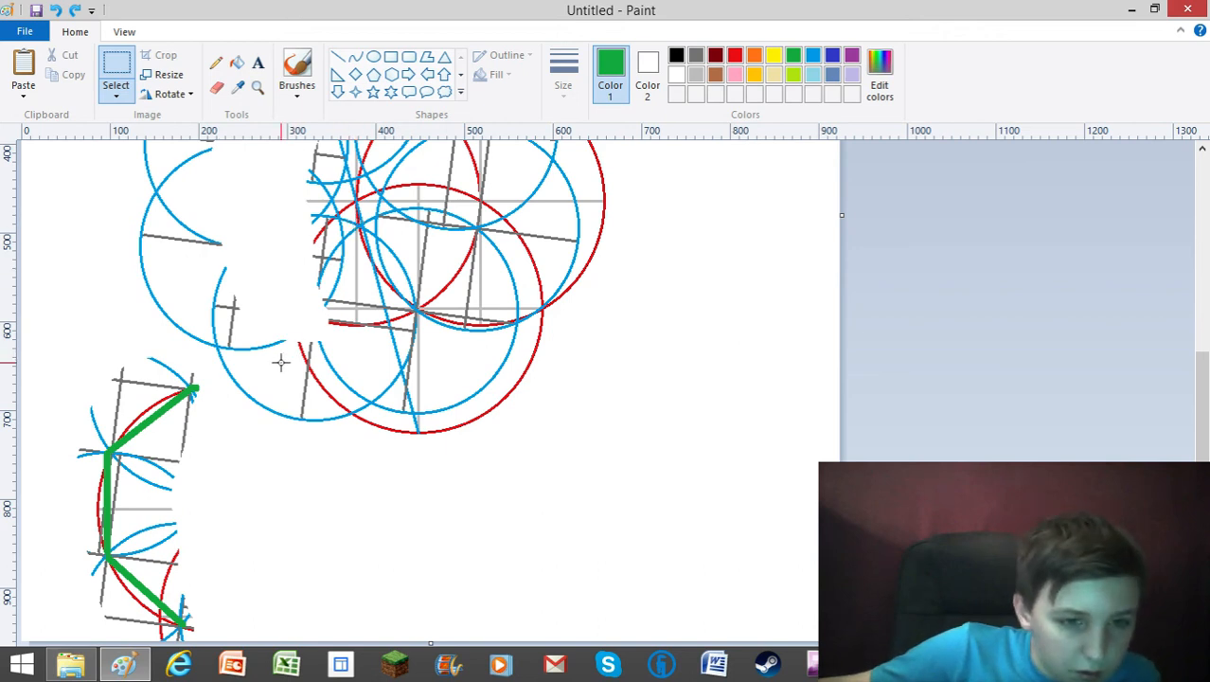
# - Paste a copy of the three green sides, flip it horizontally and vertically, place it facing the original sides, and undo the pasted copy
pyautogui.rightClick(142, 370)
pyautogui.click(228, 413)
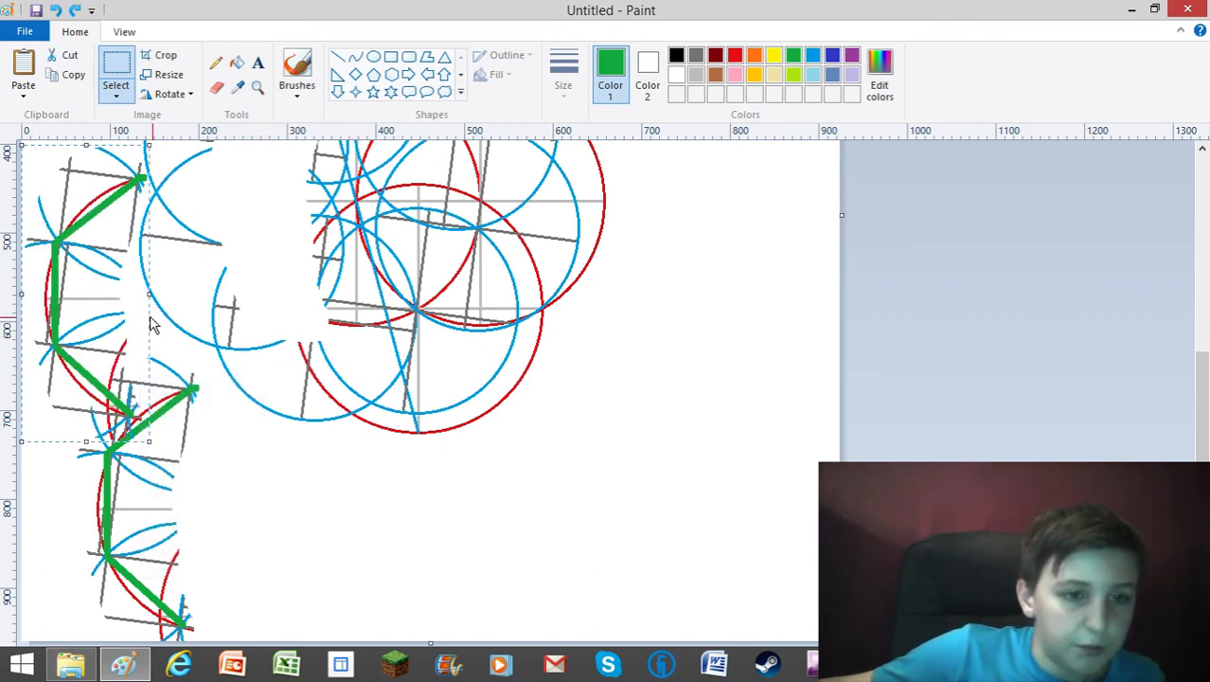
pyautogui.rightClick(110, 315)
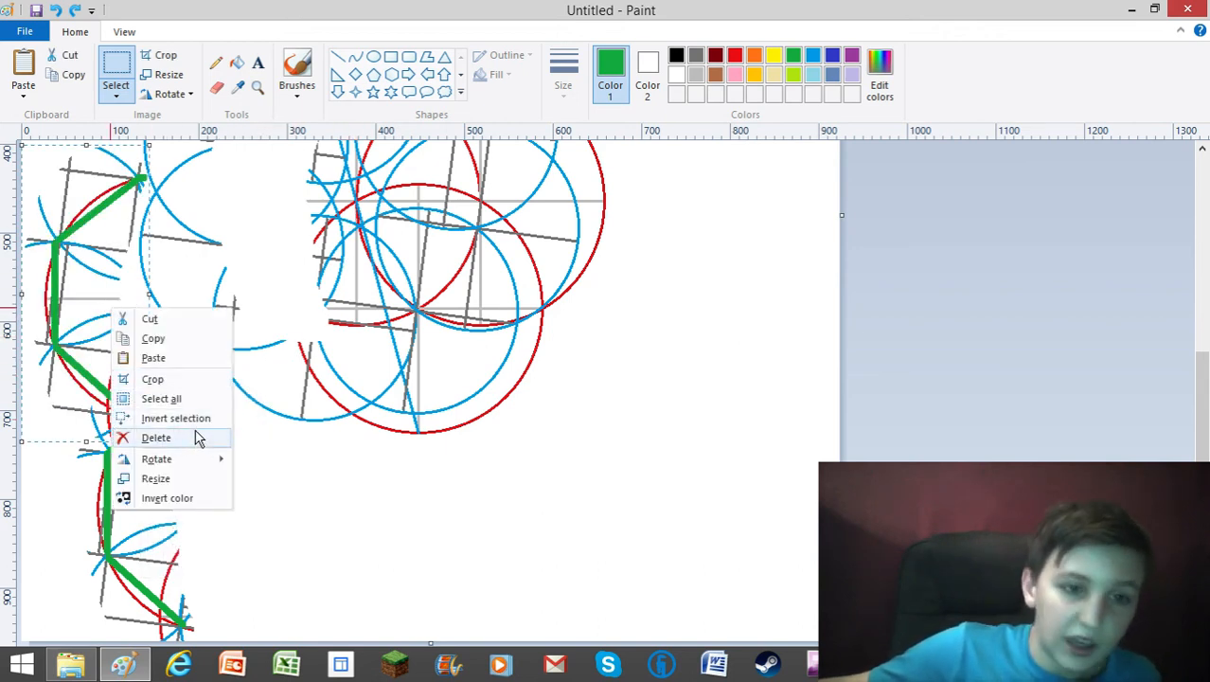
pyautogui.moveTo(190, 462)
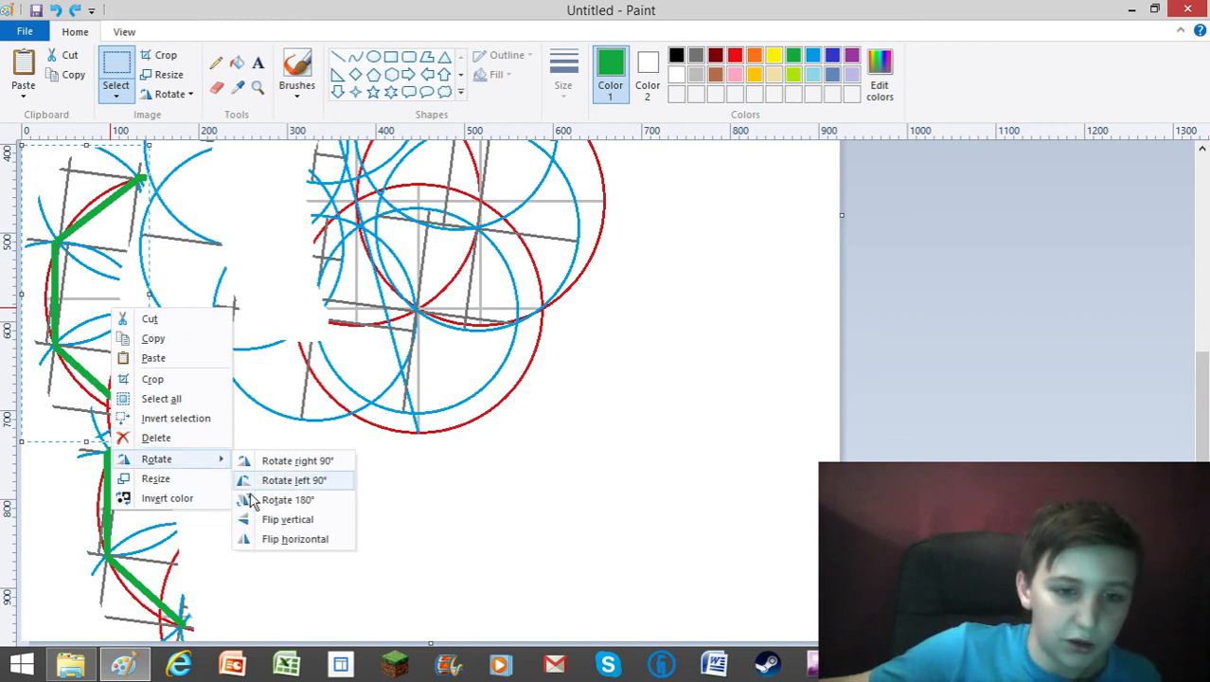
pyautogui.click(289, 539)
pyautogui.rightClick(92, 290)
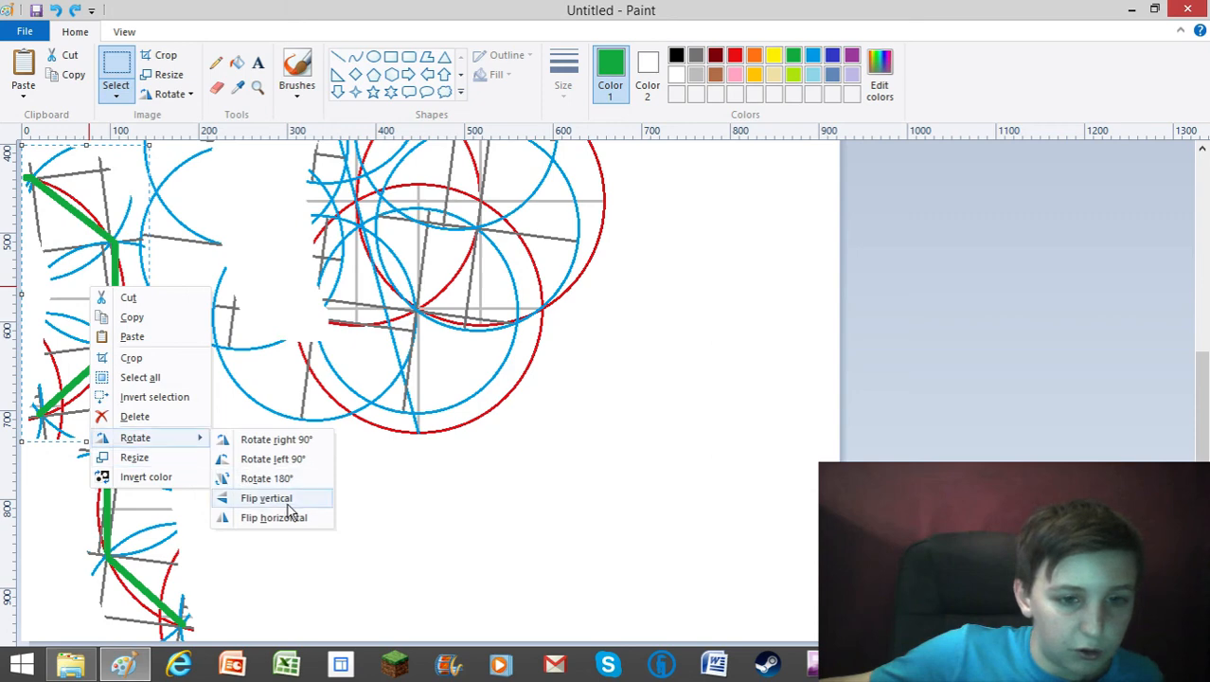
pyautogui.click(282, 500)
pyautogui.moveTo(87, 310); pyautogui.dragTo(324, 532)
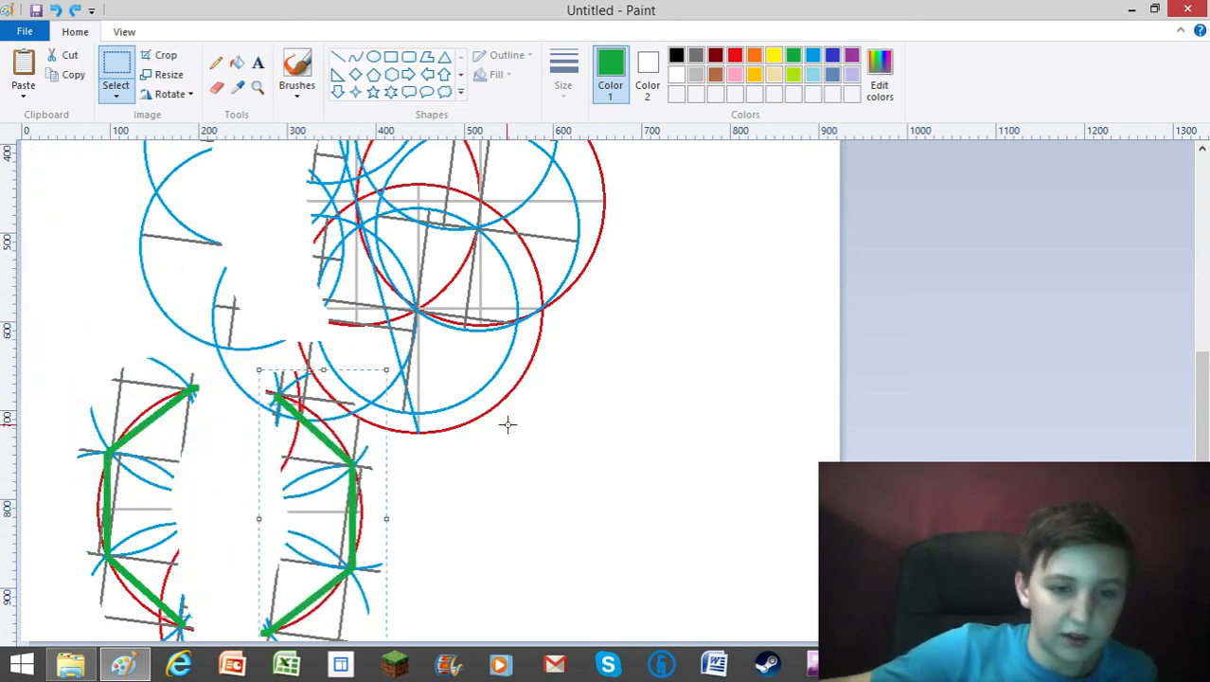
pyautogui.click(537, 420)
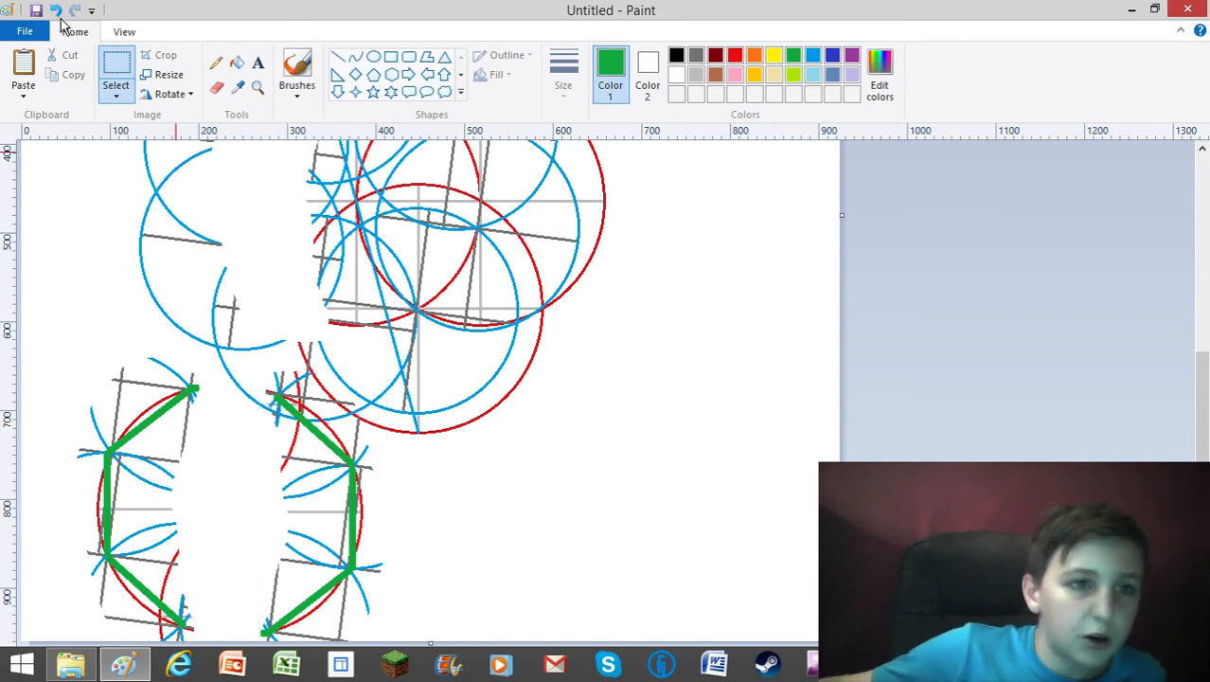
pyautogui.hotkey('ctrl', 'z')
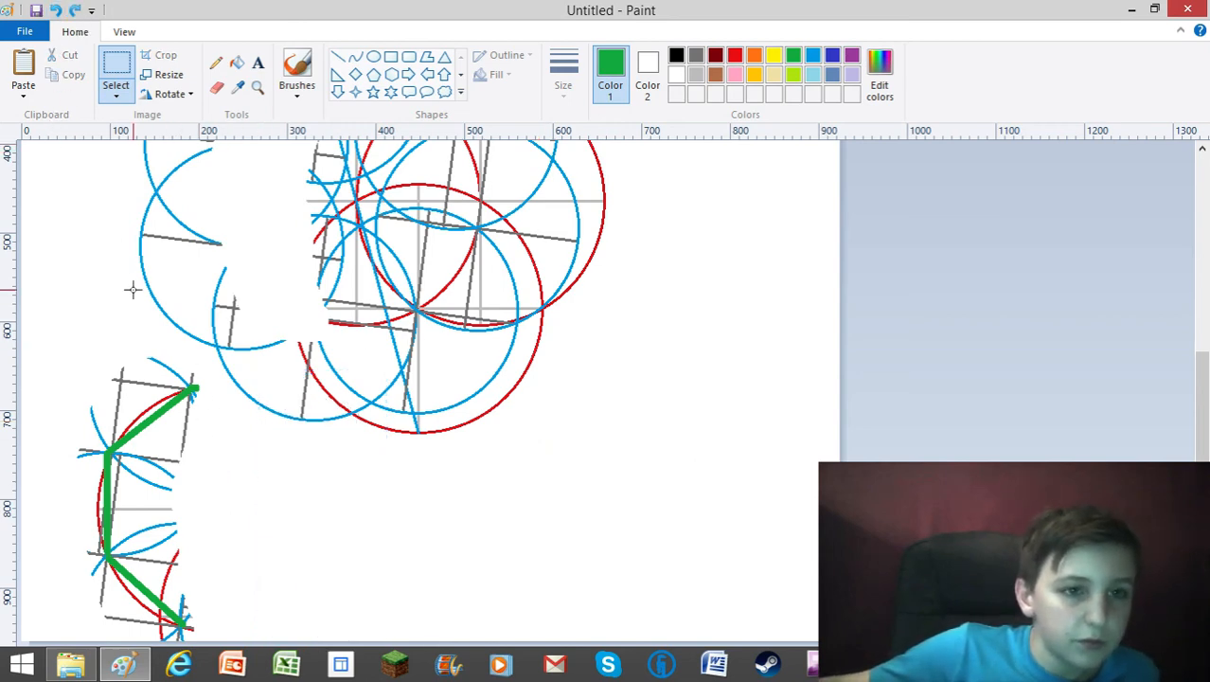
# - Paste the three green sides again, flip the copy horizontally and vertically, and place it on empty canvas well right of the circles
pyautogui.rightClick(132, 288)
pyautogui.click(85, 342)
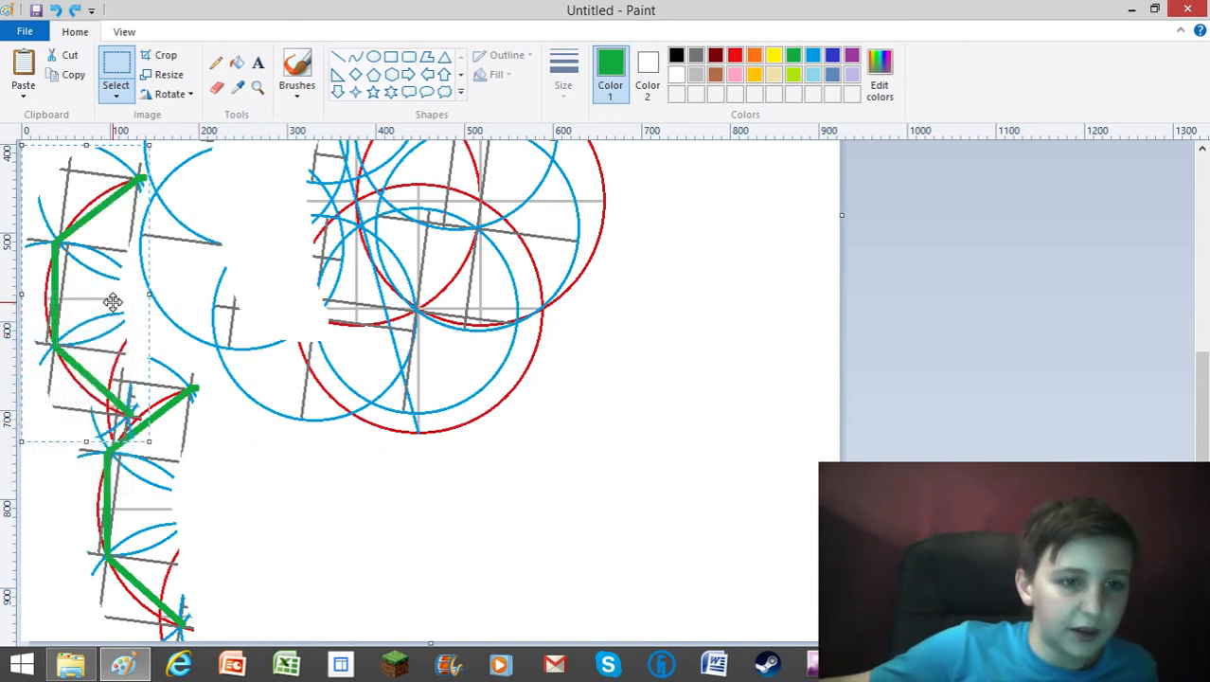
pyautogui.rightClick(115, 301)
pyautogui.moveTo(189, 452)
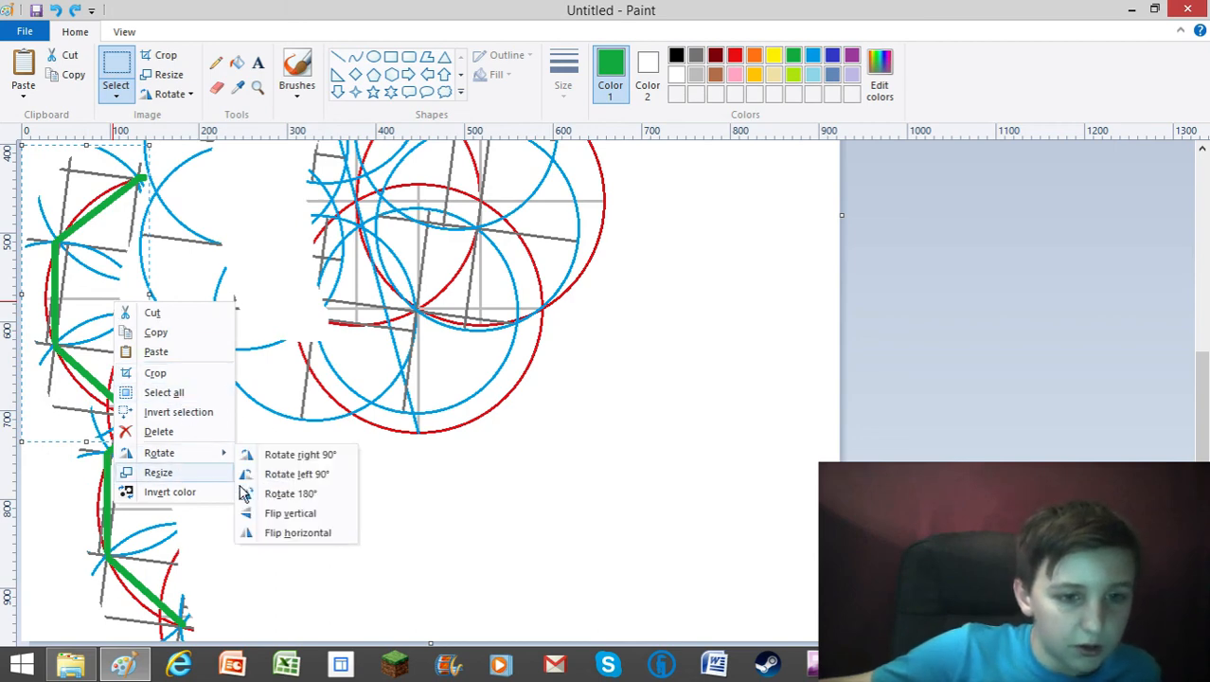
pyautogui.click(294, 532)
pyautogui.rightClick(110, 369)
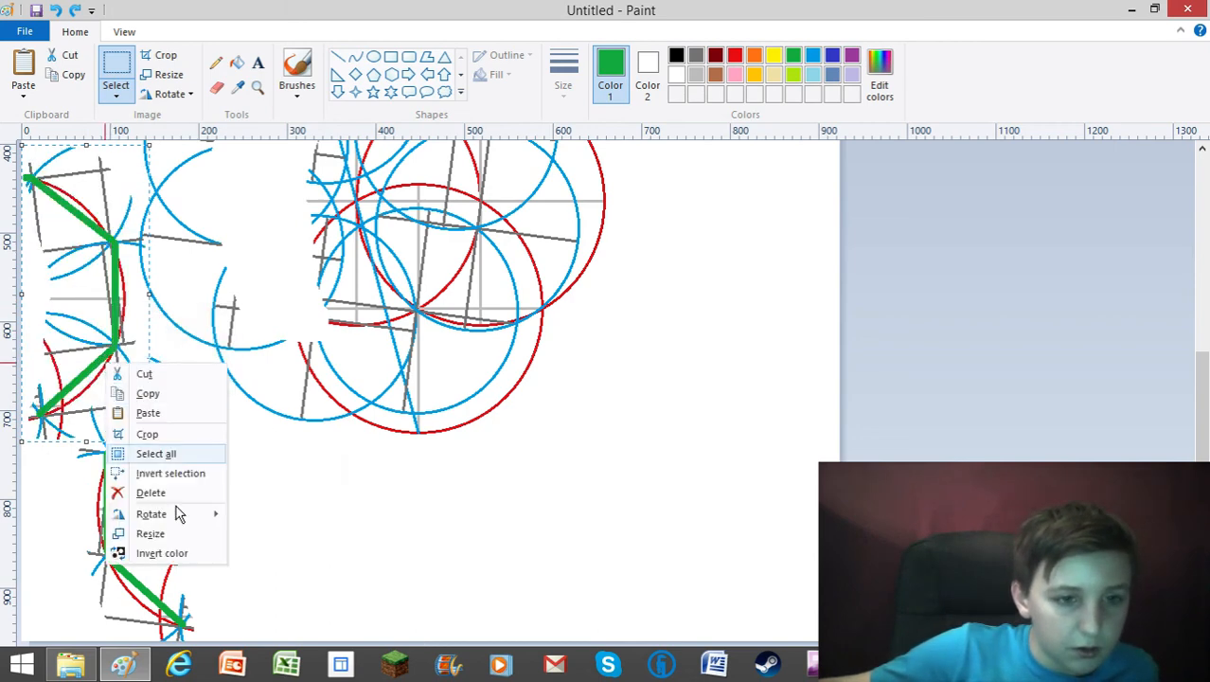
pyautogui.moveTo(189, 514)
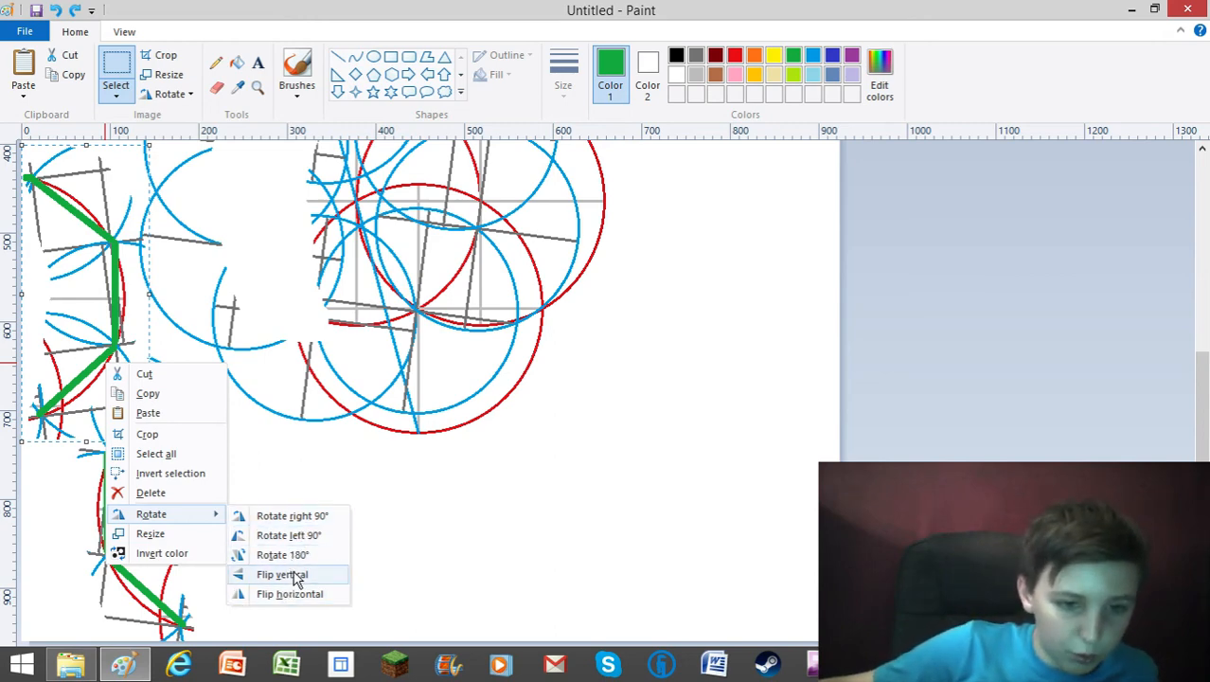
pyautogui.click(295, 577)
pyautogui.moveTo(70, 299); pyautogui.dragTo(697, 521)
pyautogui.scroll(3, 696, 559)
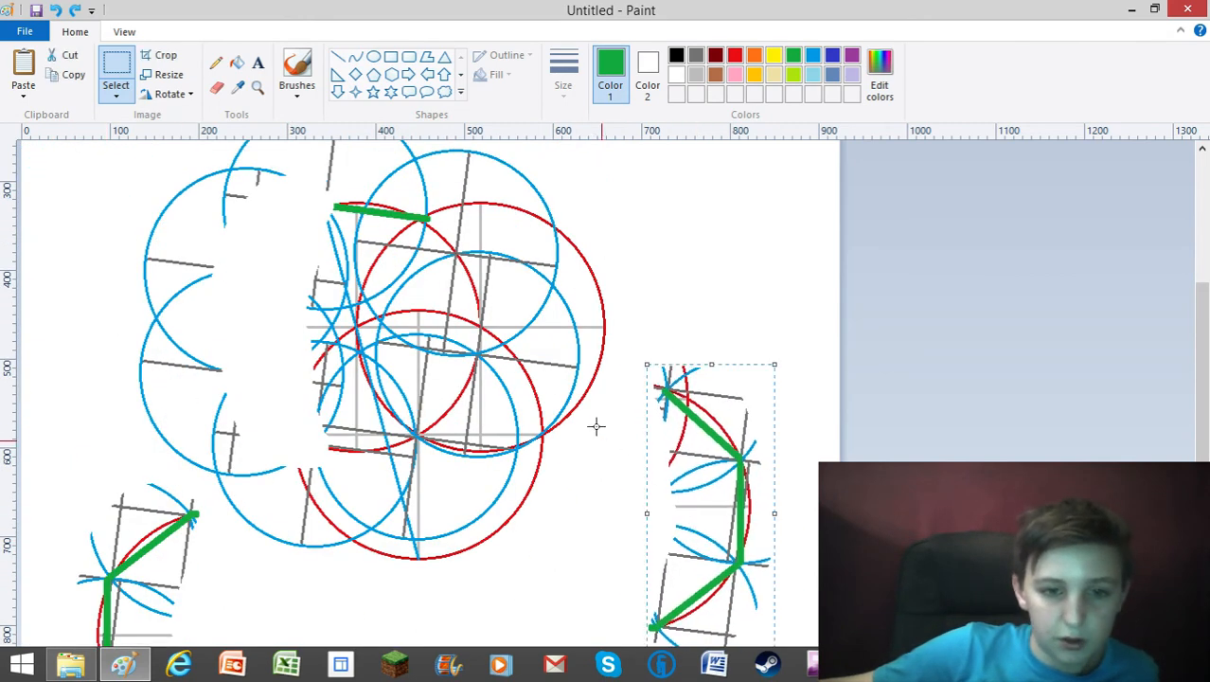
pyautogui.click(321, 380)
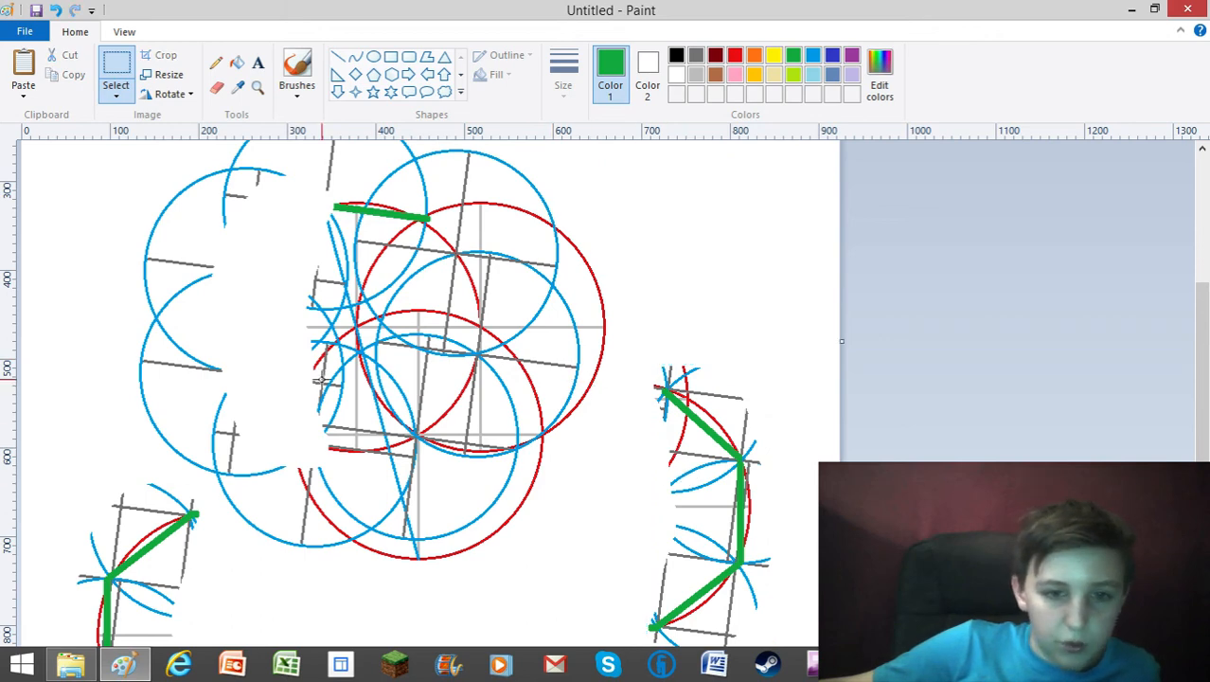
# - Free-form select the whole circle construction between the two sets of green sides and cut it from the canvas
pyautogui.click(117, 95)
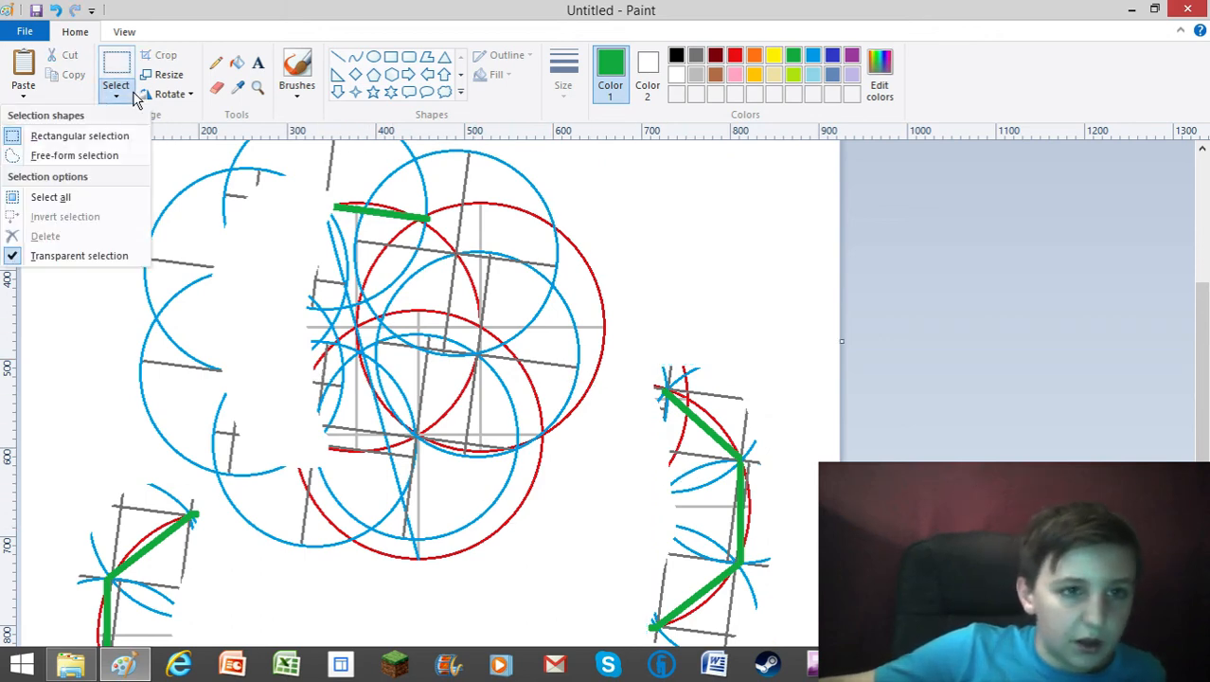
pyautogui.click(97, 153)
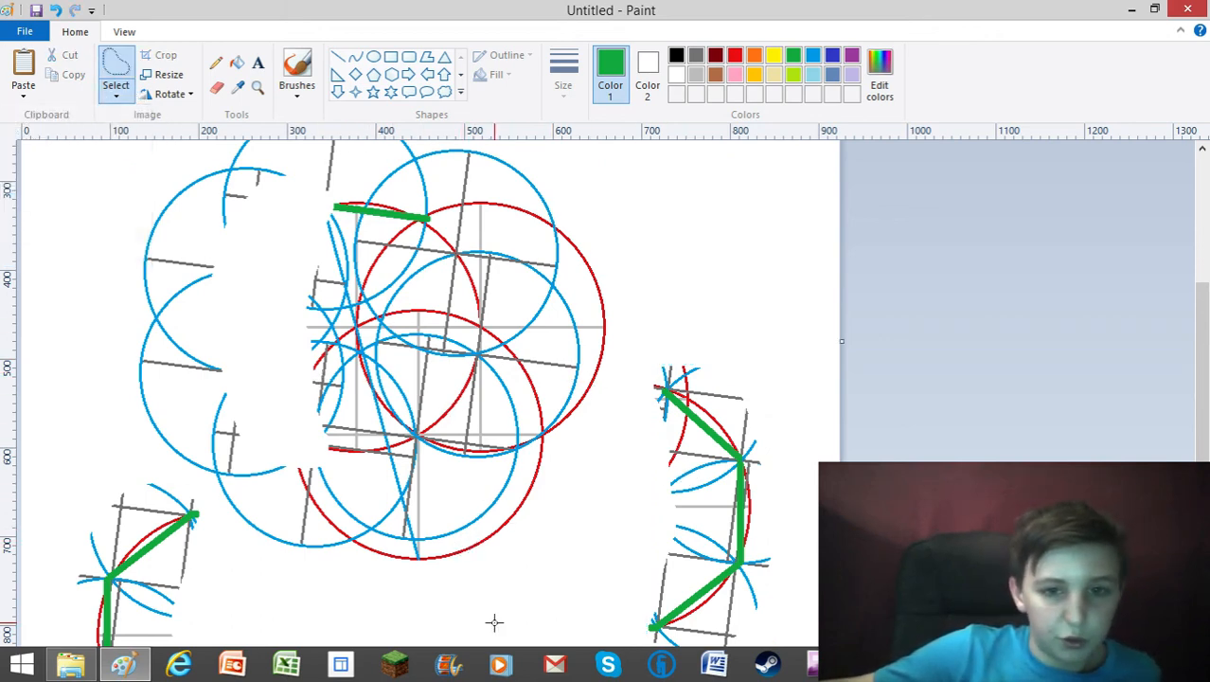
pyautogui.moveTo(495, 622)
pyautogui.mouseDown()
pyautogui.moveTo(276, 563)
pyautogui.moveTo(145, 462)
pyautogui.moveTo(94, 379)
pyautogui.moveTo(91, 168)
pyautogui.mouseUp()
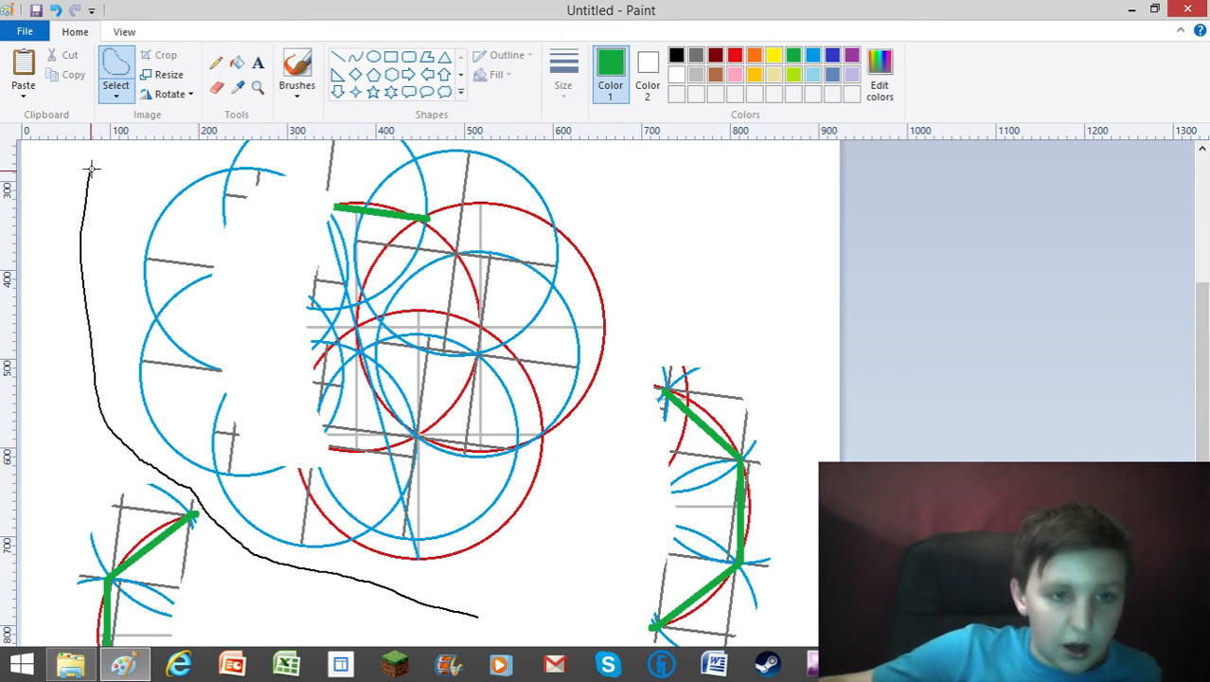
pyautogui.moveTo(602, 158)
pyautogui.mouseDown()
pyautogui.moveTo(614, 284)
pyautogui.moveTo(571, 540)
pyautogui.moveTo(447, 620)
pyautogui.moveTo(464, 622)
pyautogui.mouseUp()
pyautogui.rightClick(379, 322)
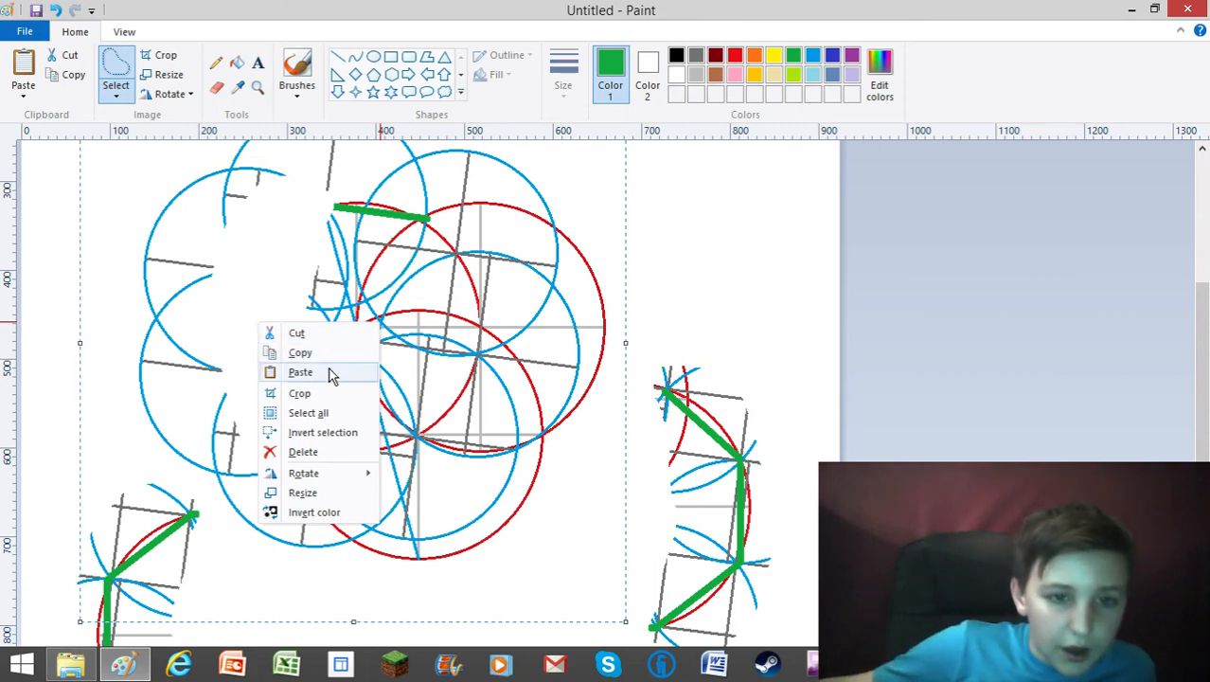
pyautogui.click(303, 333)
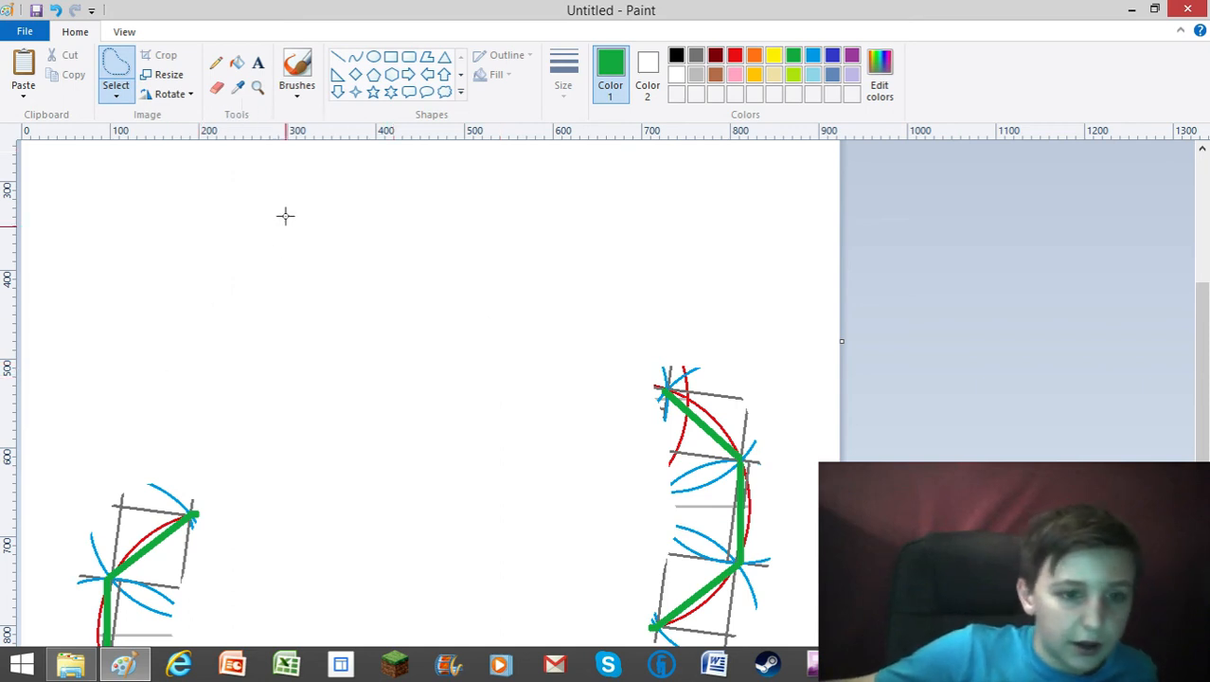
# - Move both sets of three green sides toward the middle of the canvas so that they face each other at the same height
pyautogui.click(257, 89)
pyautogui.rightClick(286, 352)
pyautogui.rightClick(285, 353)
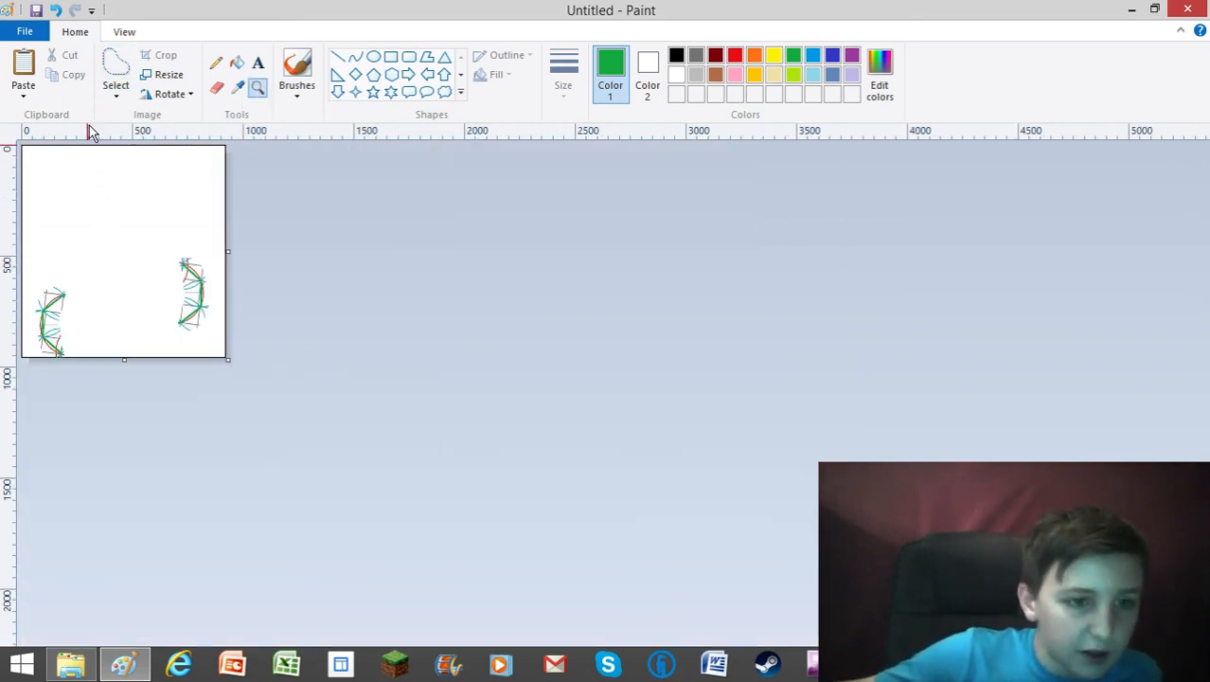
pyautogui.click(116, 94)
pyautogui.click(57, 133)
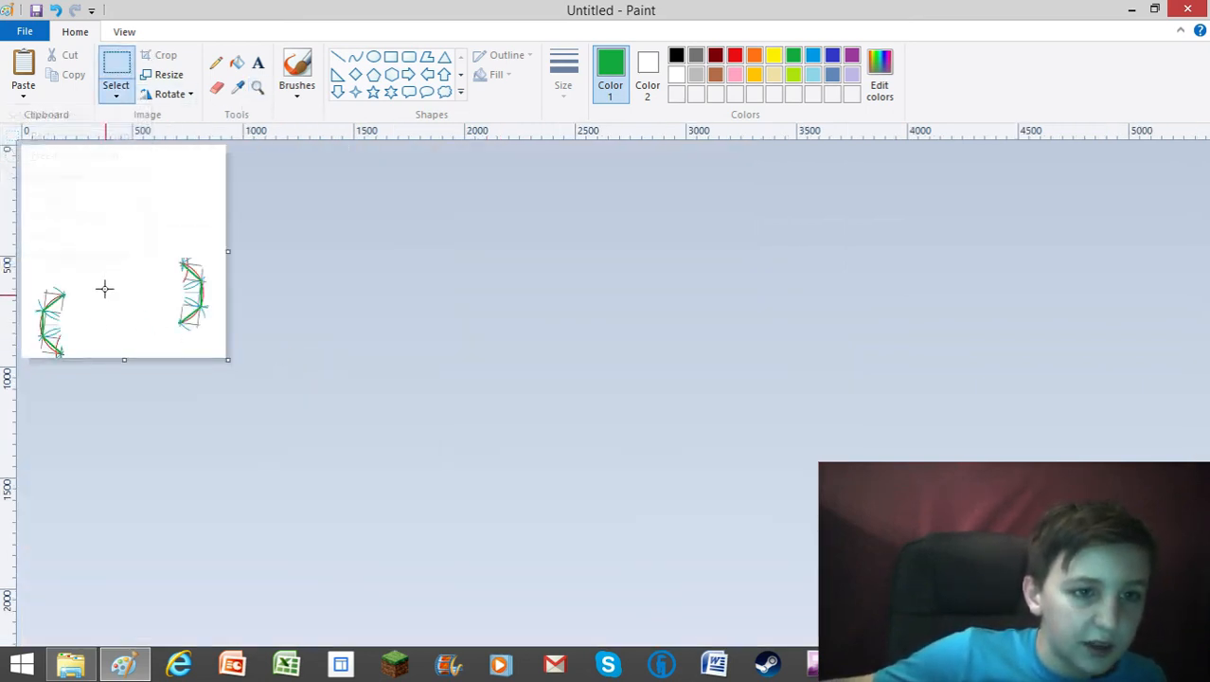
pyautogui.moveTo(54, 343); pyautogui.dragTo(83, 262)
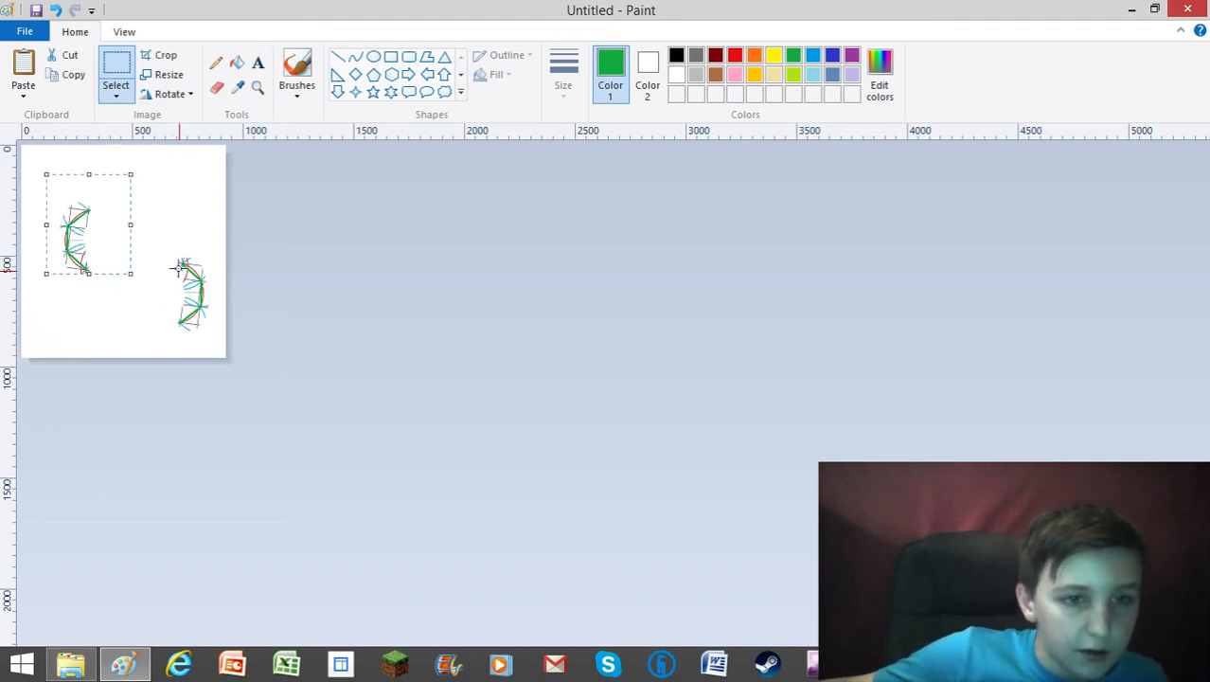
pyautogui.moveTo(162, 234)
pyautogui.mouseDown()
pyautogui.moveTo(224, 336)
pyautogui.moveTo(133, 263)
pyautogui.mouseUp()
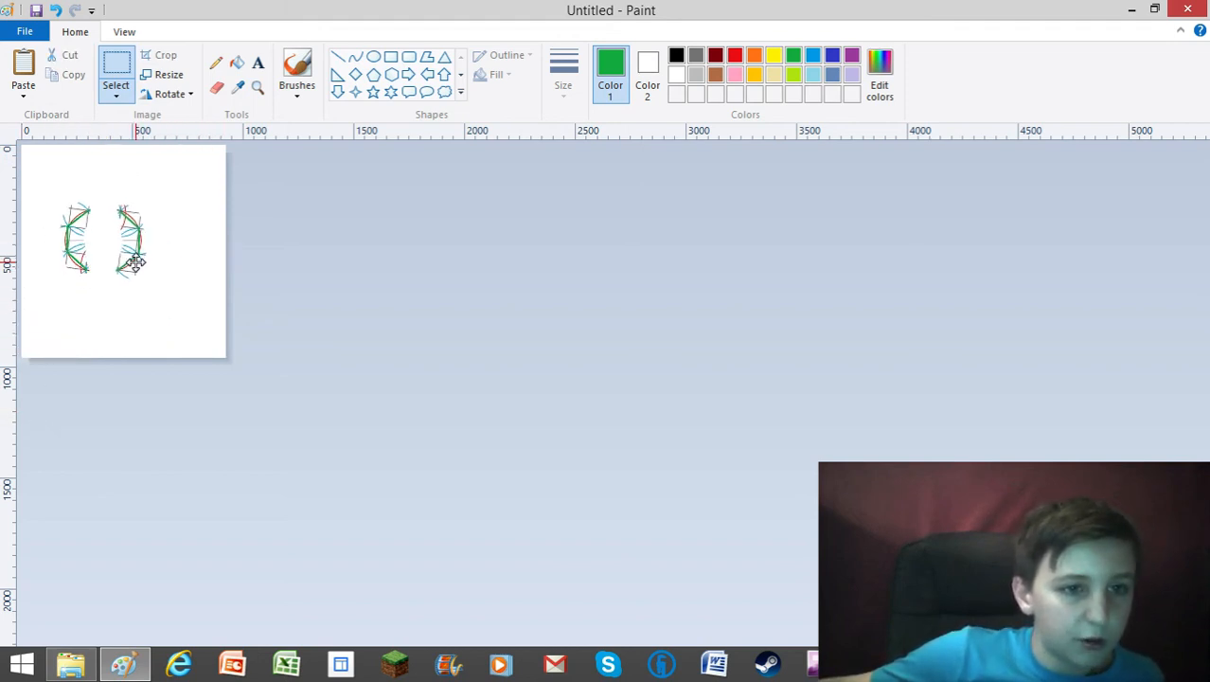
# - Draw a green line over the upper slanted side of the left-hand set and move it to the empty area right of the outline
pyautogui.click(258, 90)
pyautogui.click(156, 270)
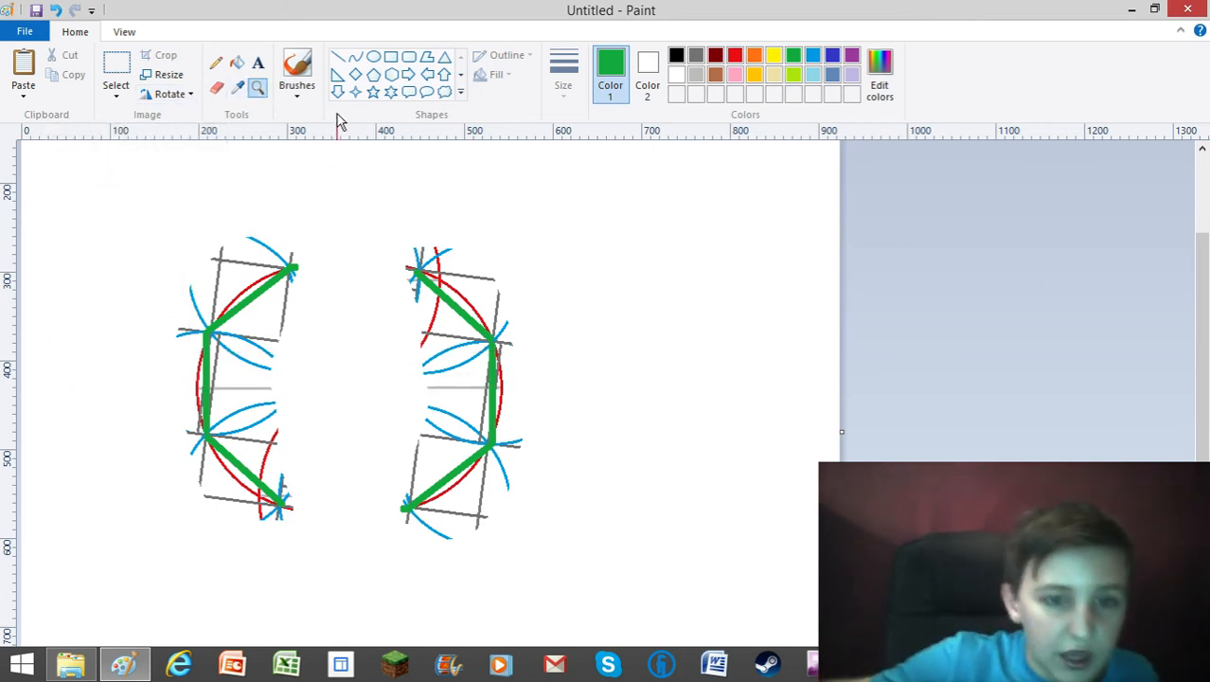
pyautogui.click(338, 56)
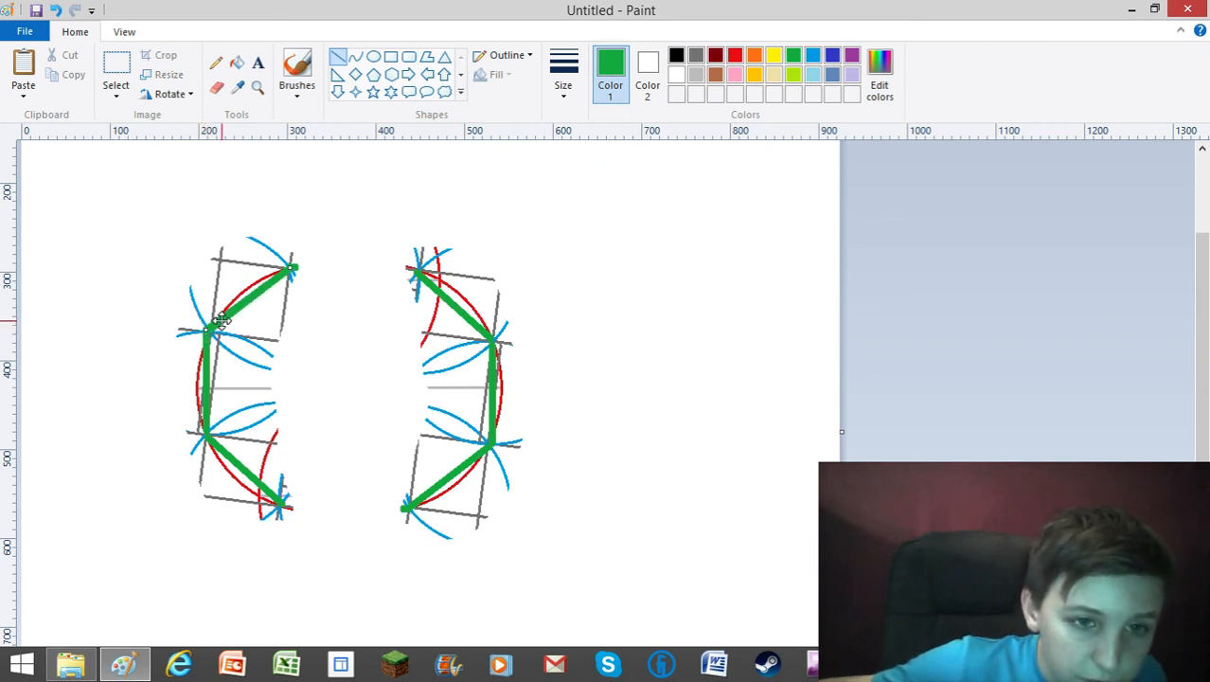
pyautogui.moveTo(221, 321); pyautogui.dragTo(225, 321)
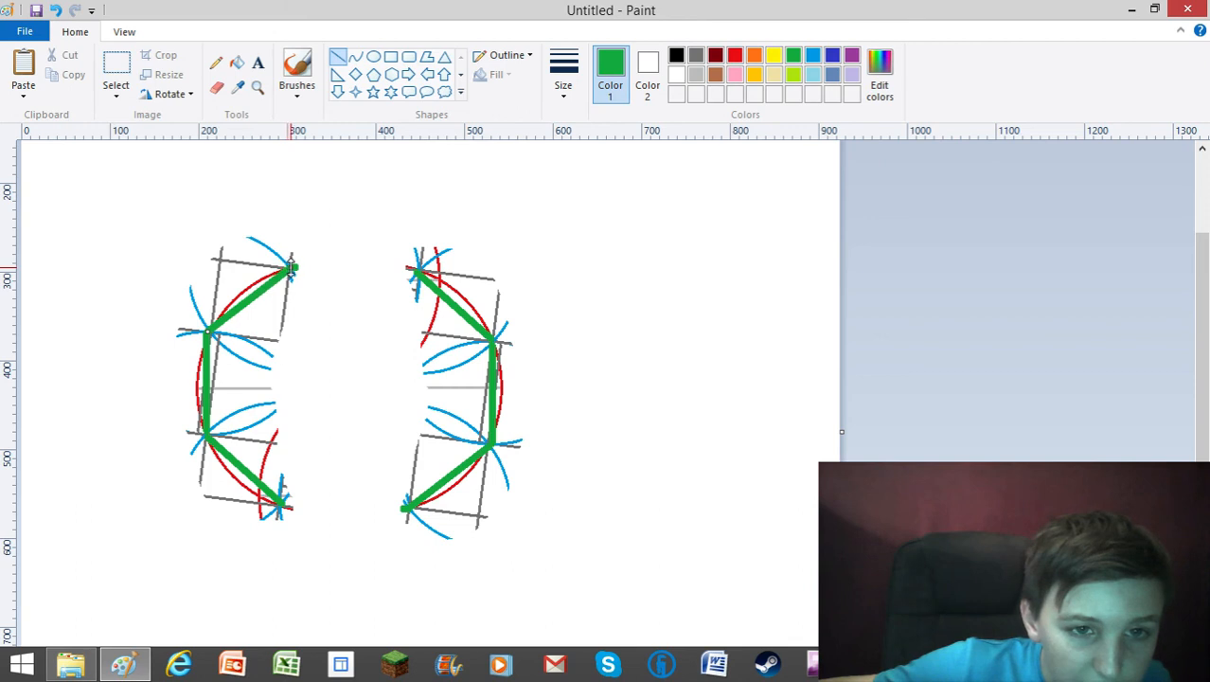
pyautogui.moveTo(209, 333); pyautogui.dragTo(648, 257)
# - Select the separate green line with a rectangular selection and flip it horizontally and vertically
pyautogui.click(116, 64)
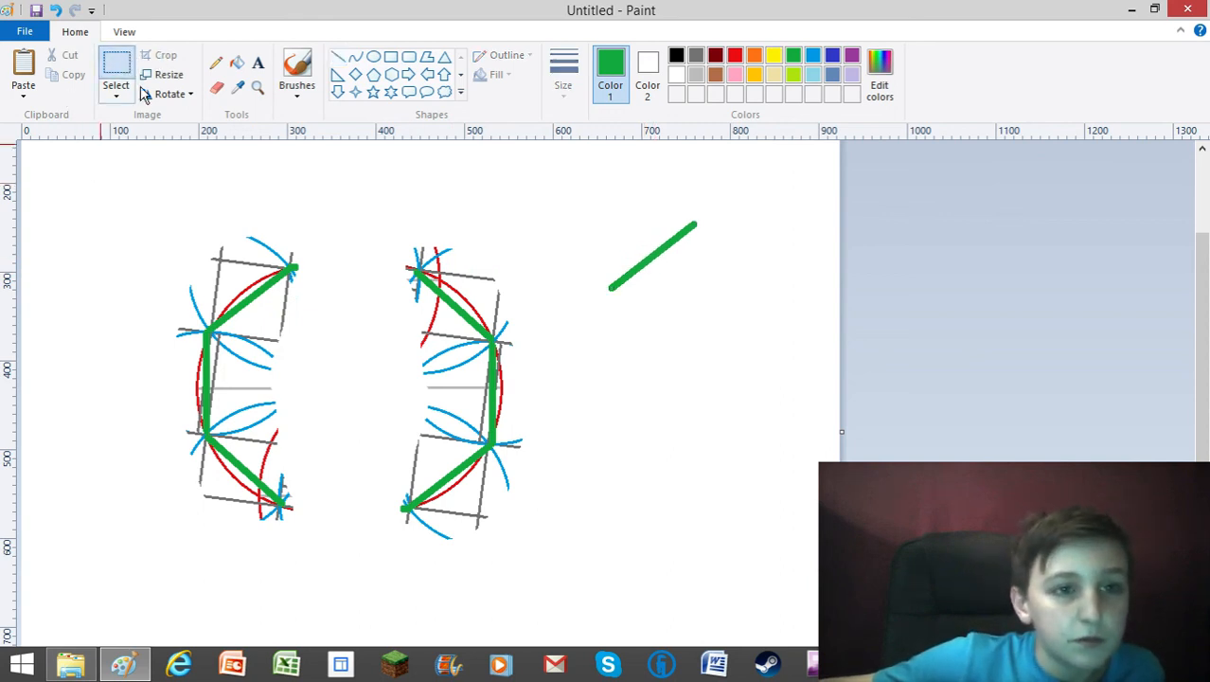
pyautogui.moveTo(629, 277); pyautogui.dragTo(573, 192)
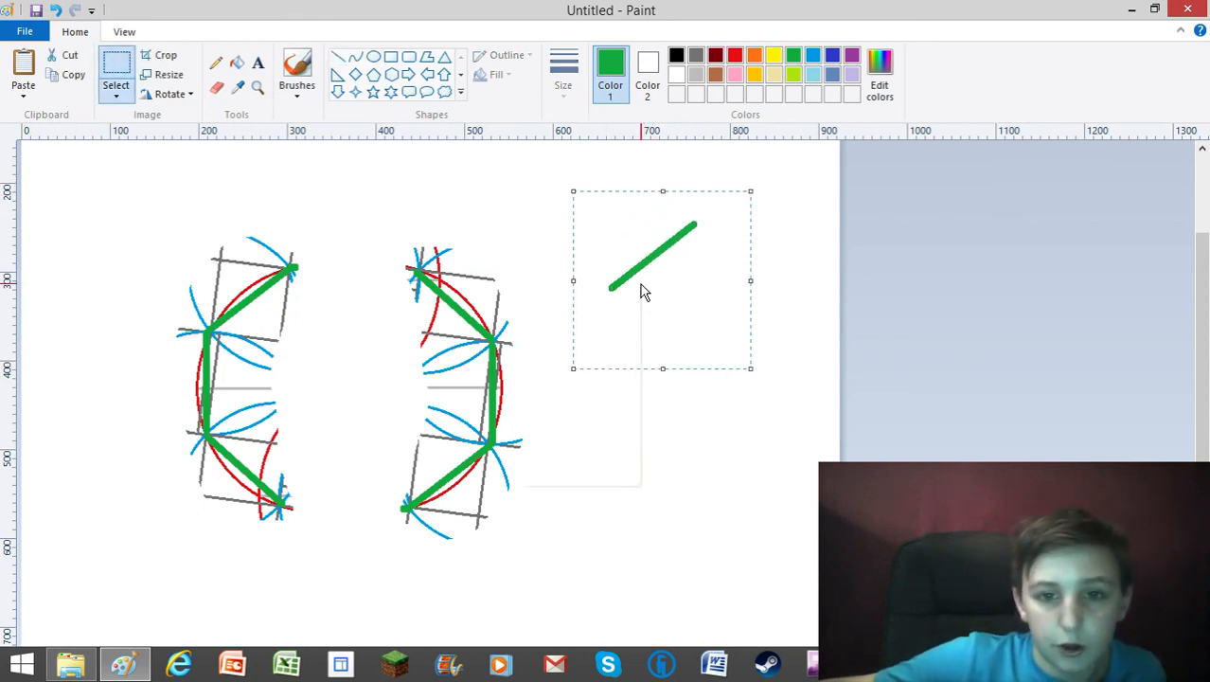
pyautogui.rightClick(641, 287)
pyautogui.moveTo(583, 445)
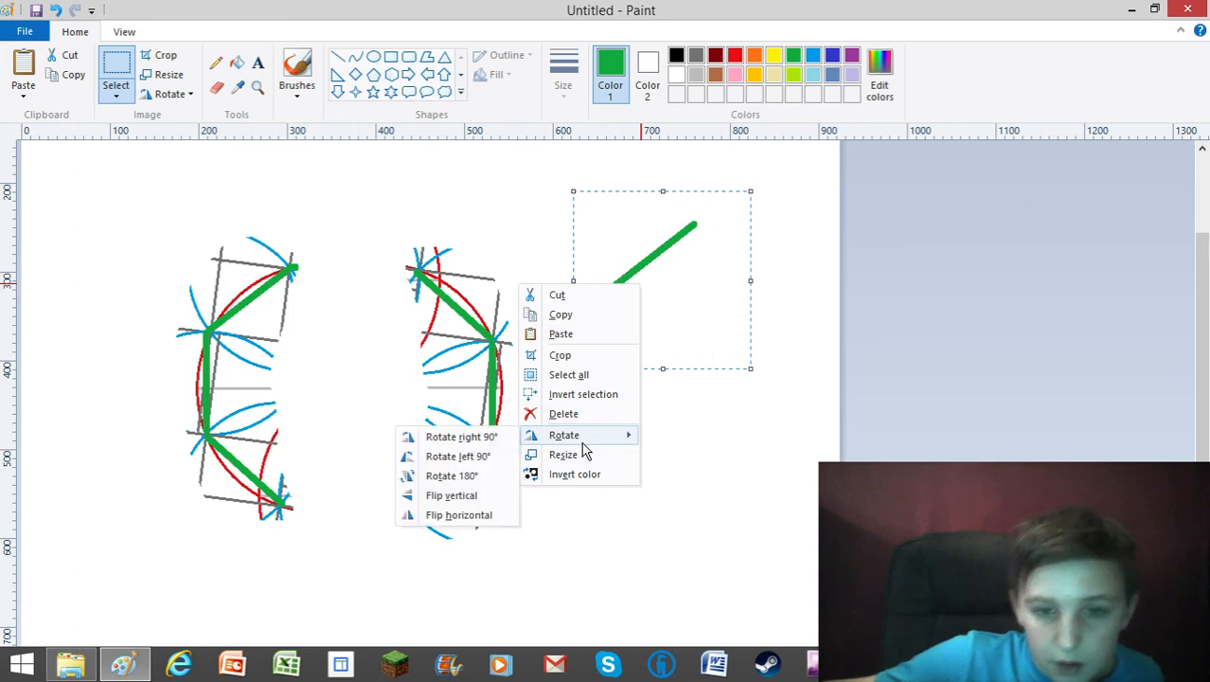
pyautogui.click(459, 515)
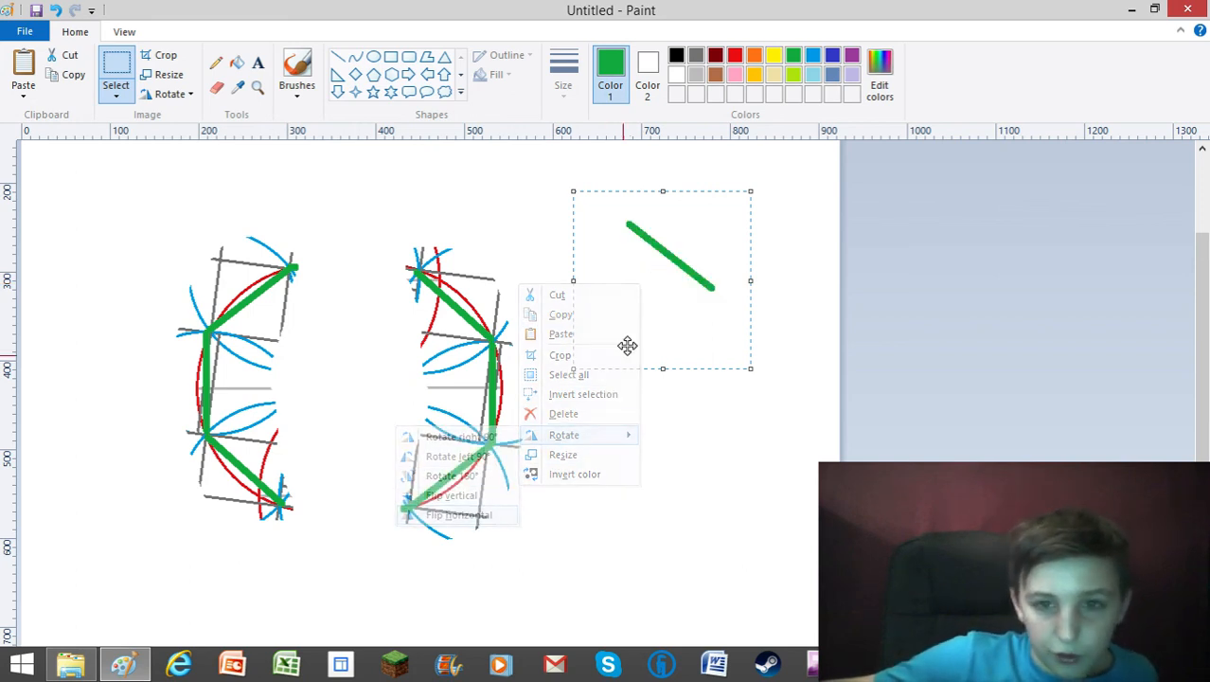
pyautogui.rightClick(673, 270)
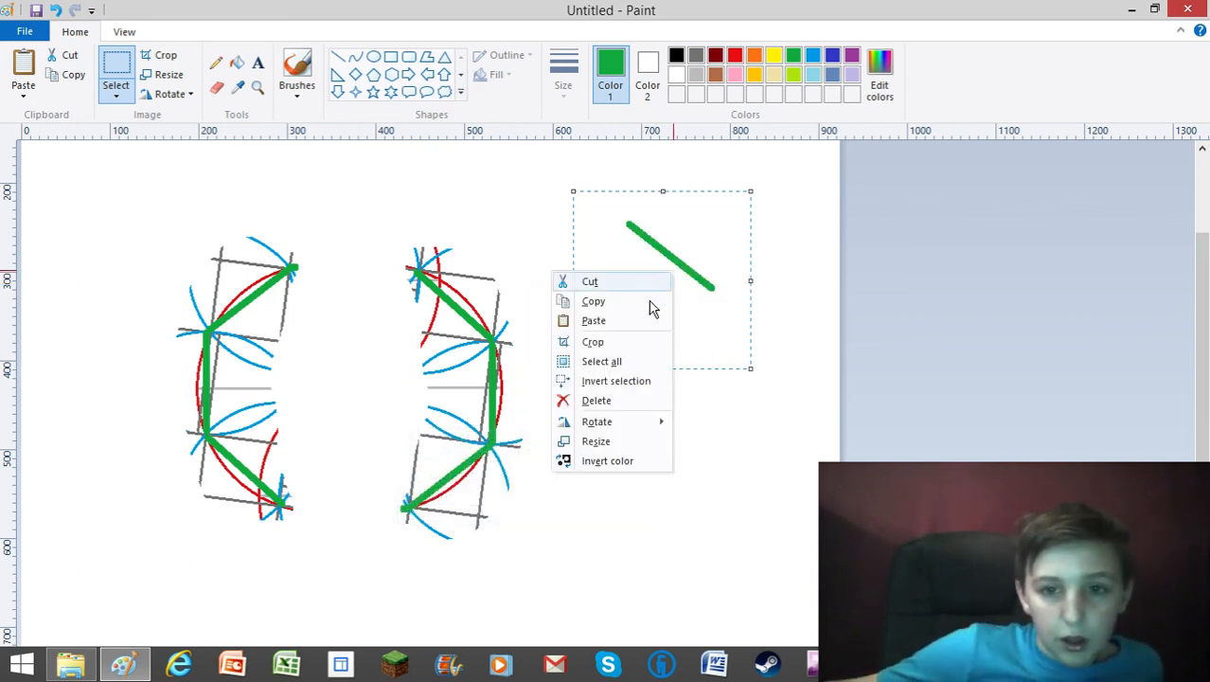
pyautogui.moveTo(632, 428)
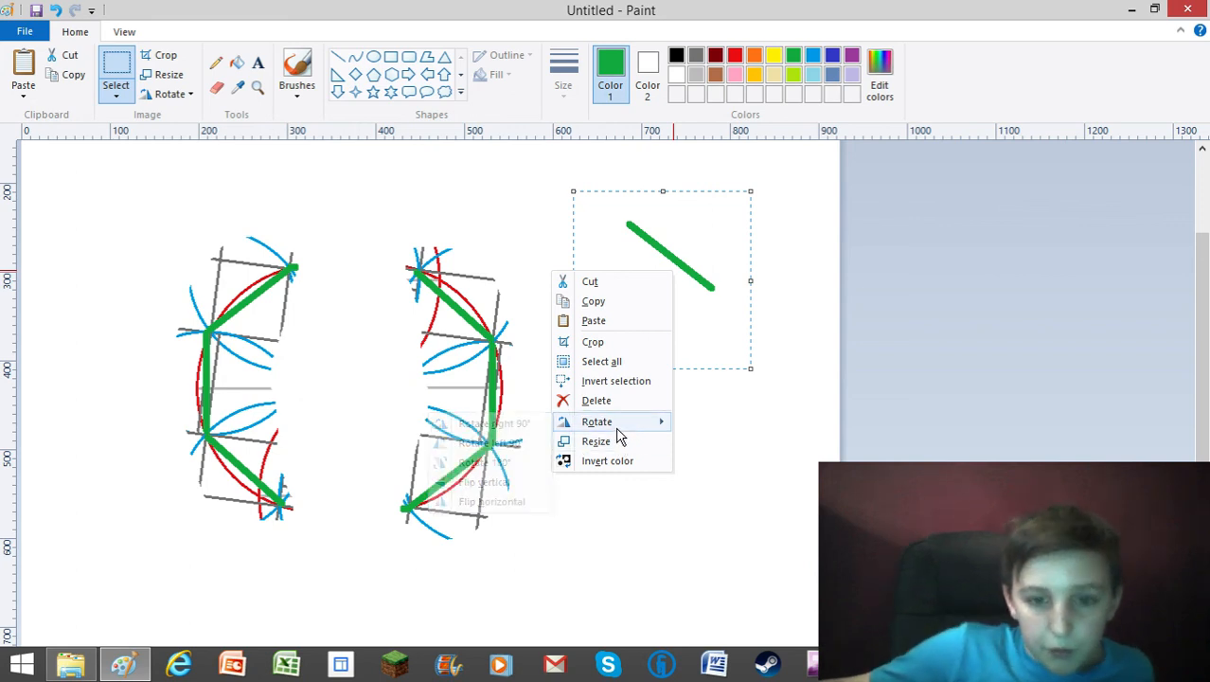
pyautogui.click(526, 483)
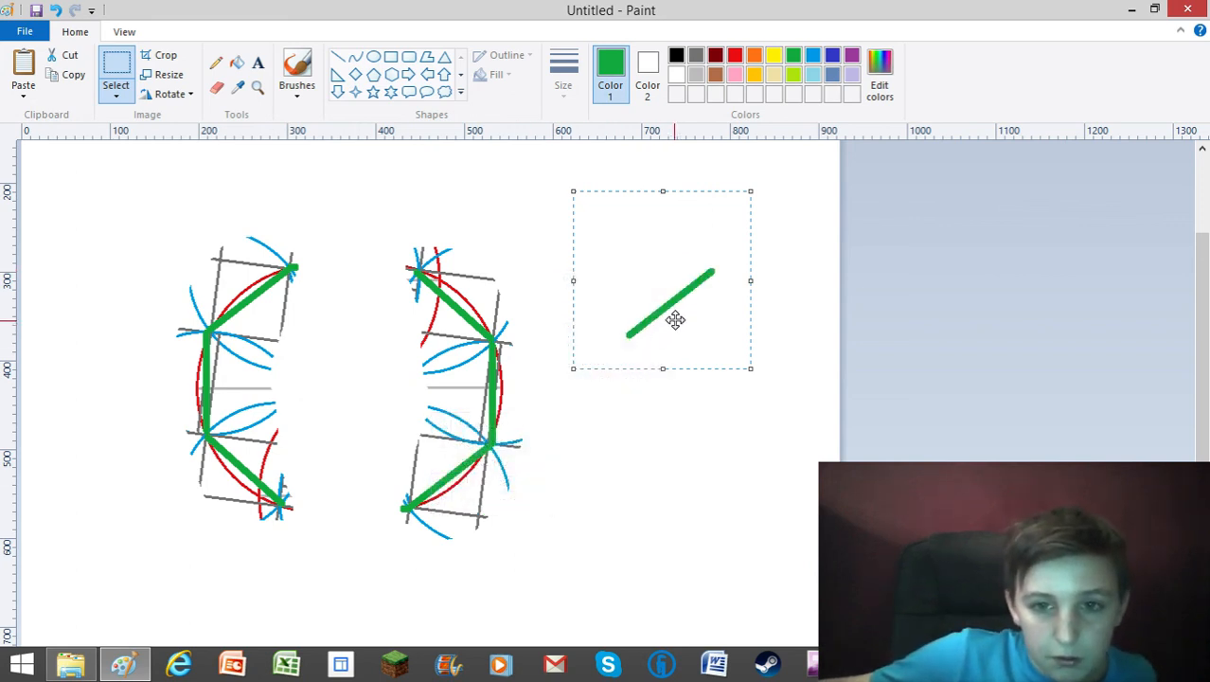
# - Move the selected green line slightly up and left, and rotate it right 90°
pyautogui.moveTo(675, 272)
pyautogui.mouseDown()
pyautogui.moveTo(352, 264)
pyautogui.moveTo(596, 259)
pyautogui.moveTo(653, 280)
pyautogui.mouseUp()
pyautogui.rightClick(653, 284)
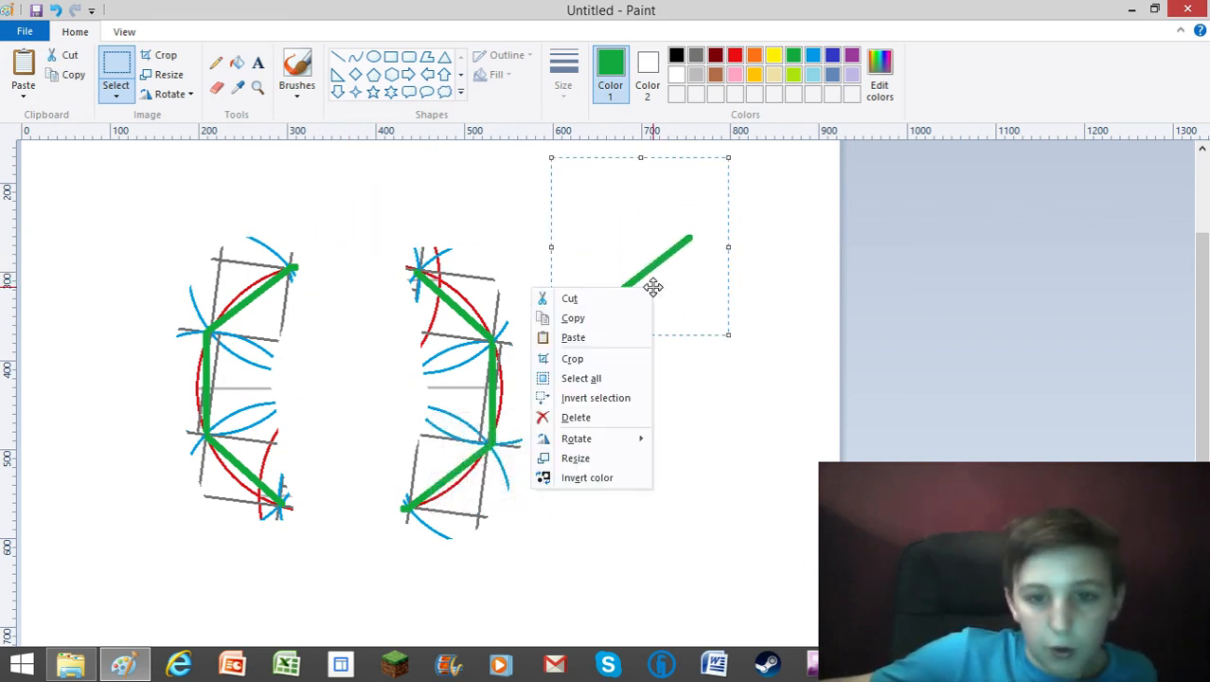
pyautogui.moveTo(610, 441)
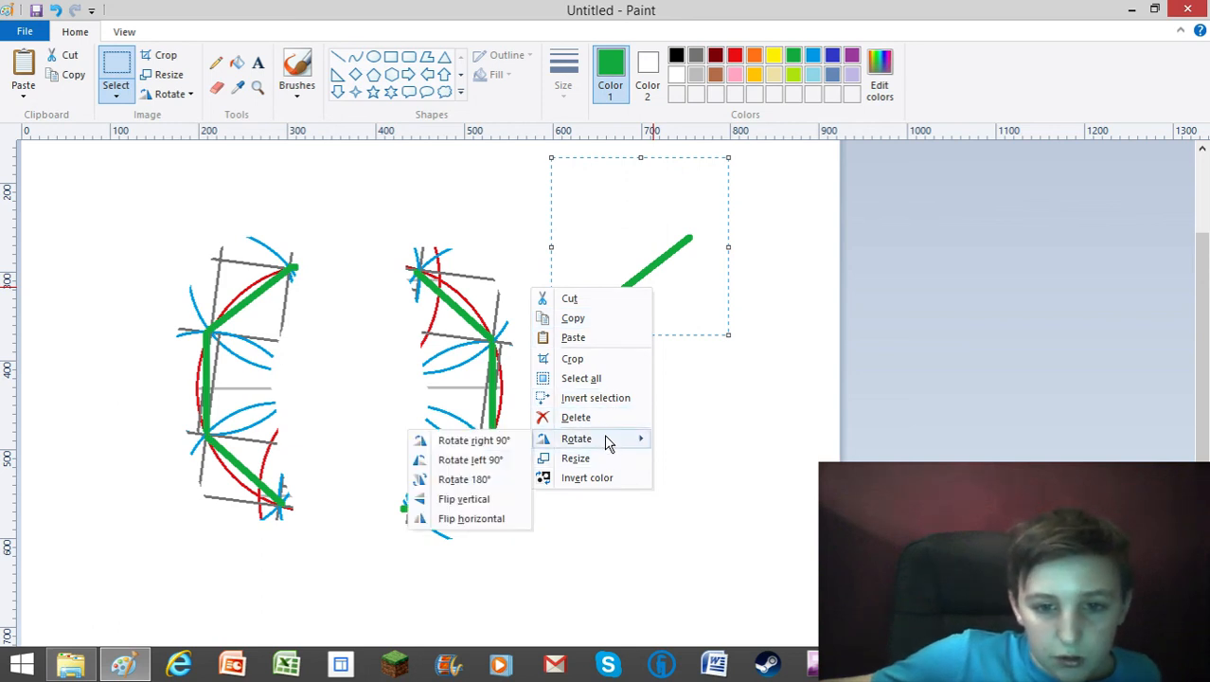
pyautogui.click(500, 442)
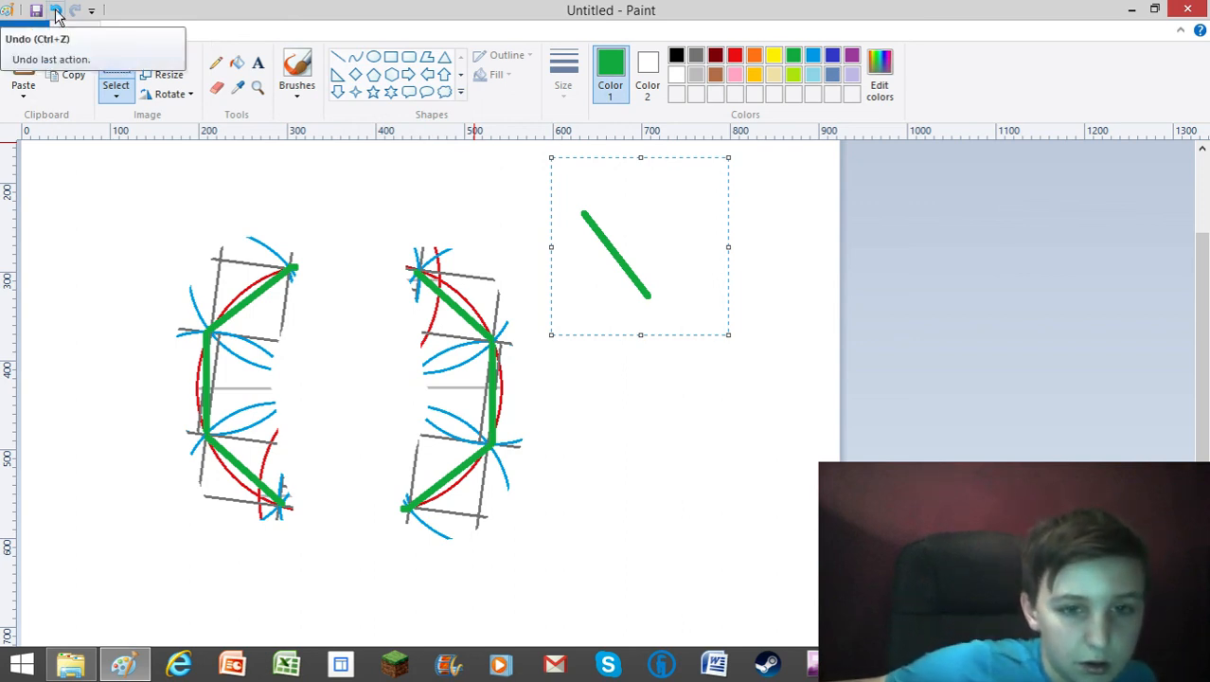
# - Undo the rotation of the separate green line and copy the left-hand set's vertical side using a free-form selection
pyautogui.click(56, 10)
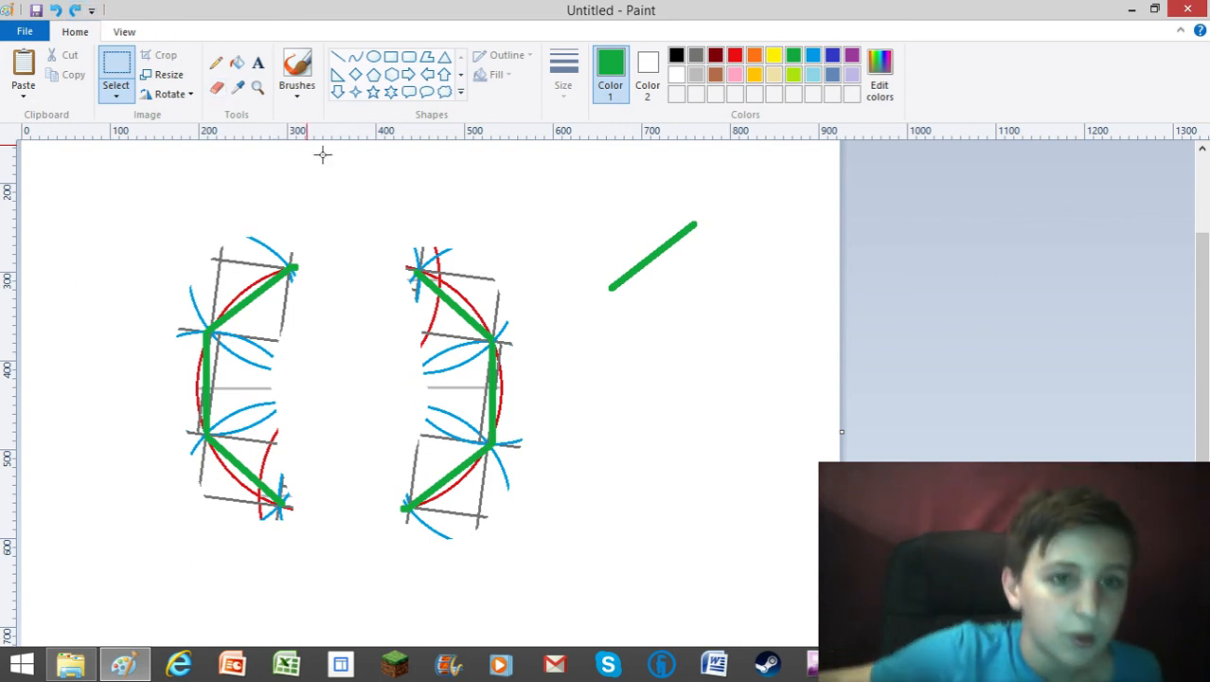
pyautogui.click(115, 96)
pyautogui.click(95, 153)
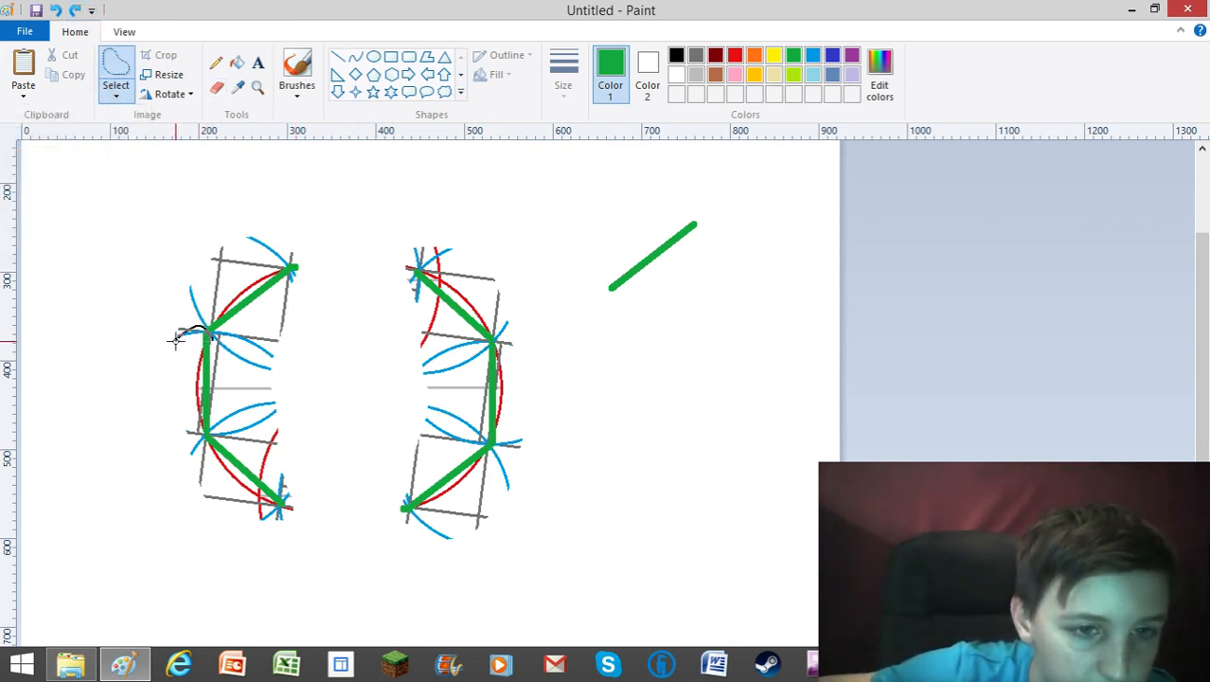
pyautogui.moveTo(175, 341)
pyautogui.mouseDown()
pyautogui.moveTo(184, 431)
pyautogui.moveTo(206, 436)
pyautogui.moveTo(225, 415)
pyautogui.moveTo(212, 332)
pyautogui.mouseUp()
pyautogui.rightClick(202, 392)
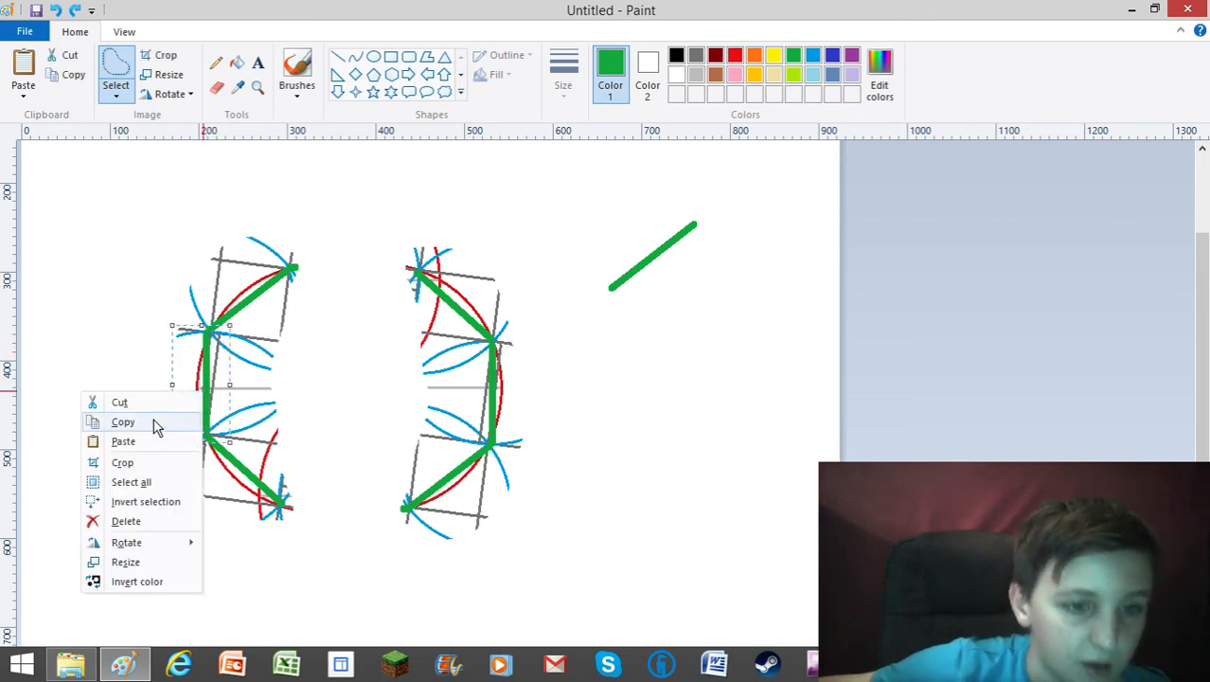
pyautogui.click(156, 428)
# - Switch to rectangular selection, paste the copied vertical side, and move it into the empty area left of the outline
pyautogui.click(117, 278)
pyautogui.click(113, 94)
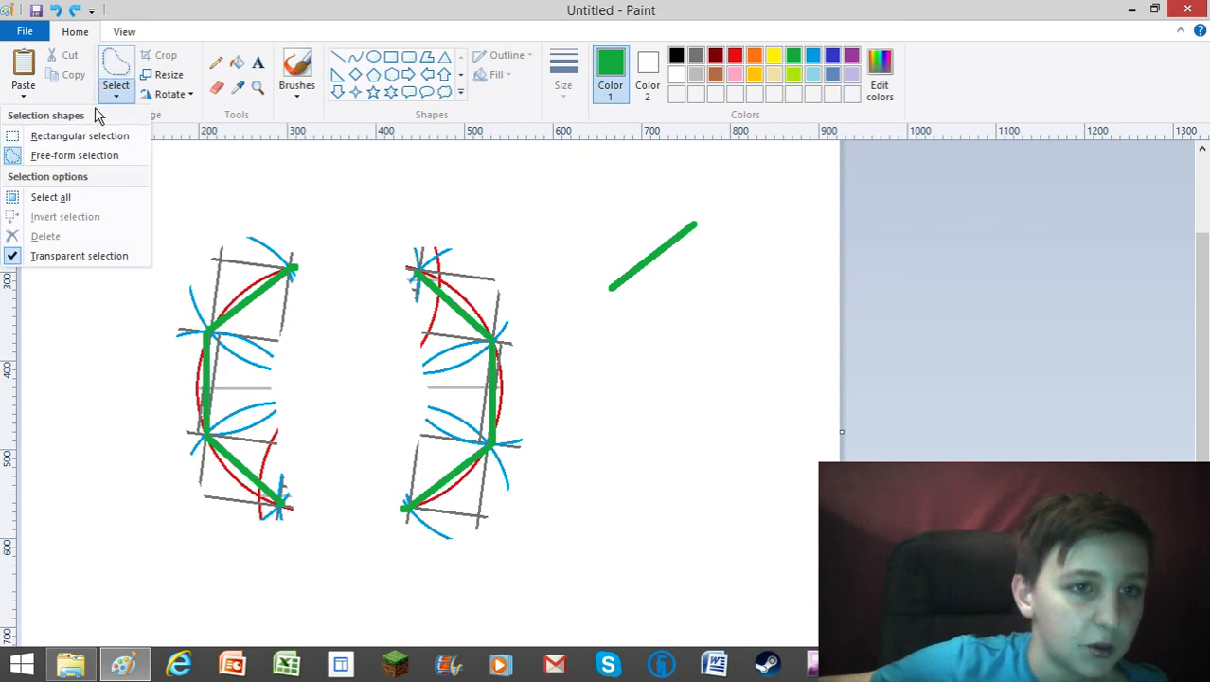
pyautogui.click(57, 138)
pyautogui.rightClick(89, 324)
pyautogui.click(130, 374)
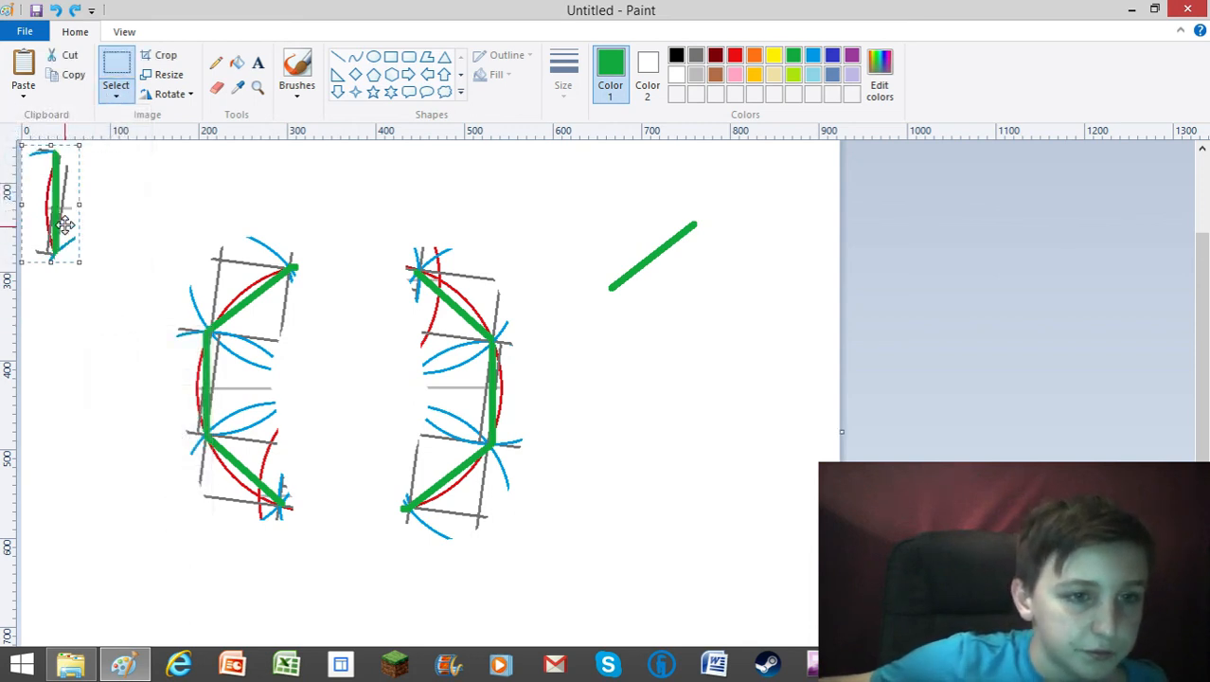
pyautogui.moveTo(62, 223); pyautogui.dragTo(118, 334)
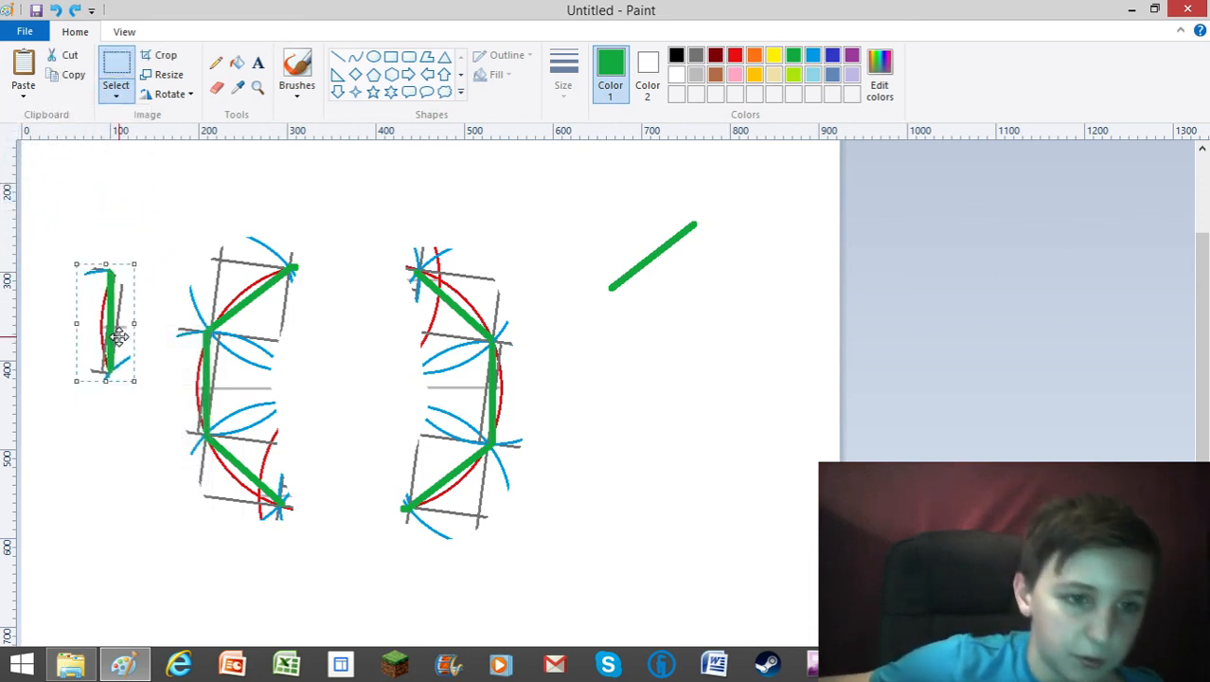
# - Try flipping the pasted vertical side horizontally and vertically, reversing each flip
pyautogui.rightClick(119, 337)
pyautogui.moveTo(181, 490)
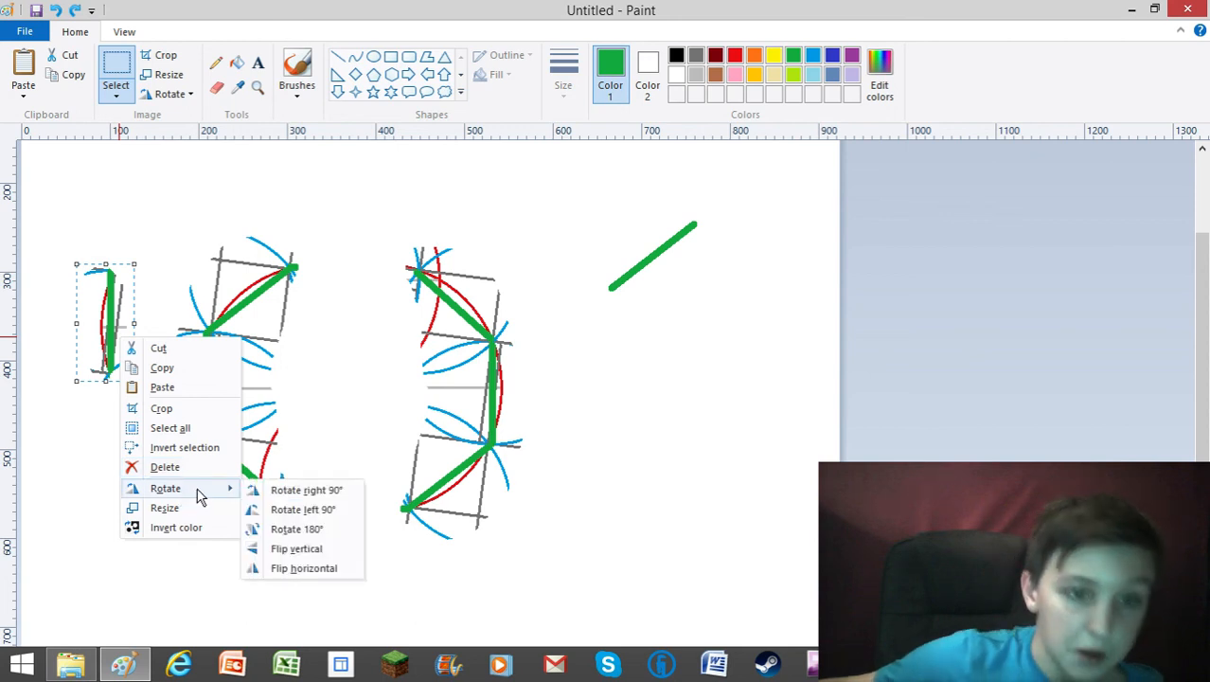
pyautogui.click(318, 569)
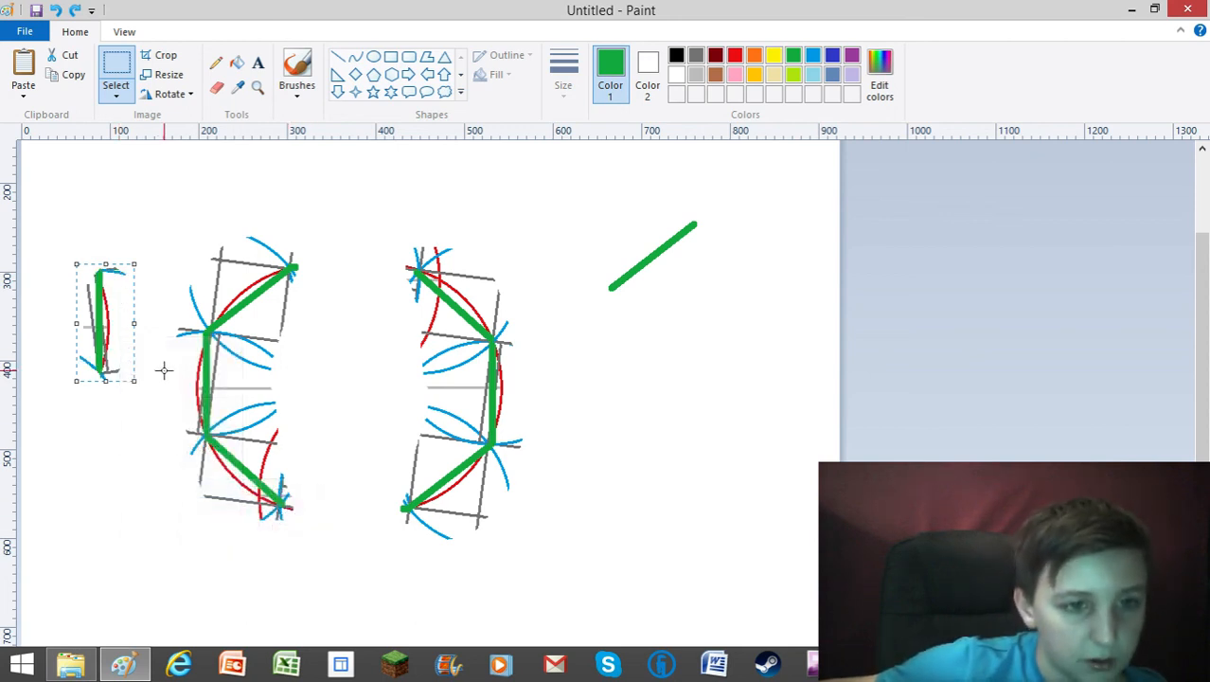
pyautogui.rightClick(113, 336)
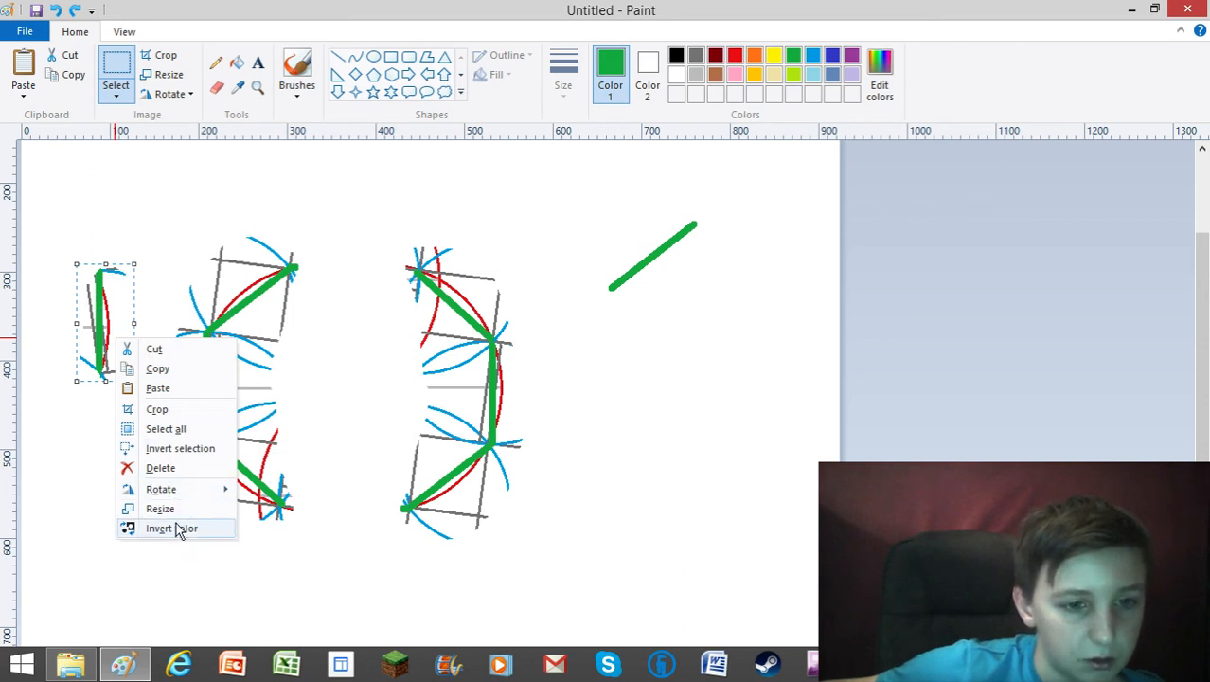
pyautogui.moveTo(184, 492)
pyautogui.click(294, 569)
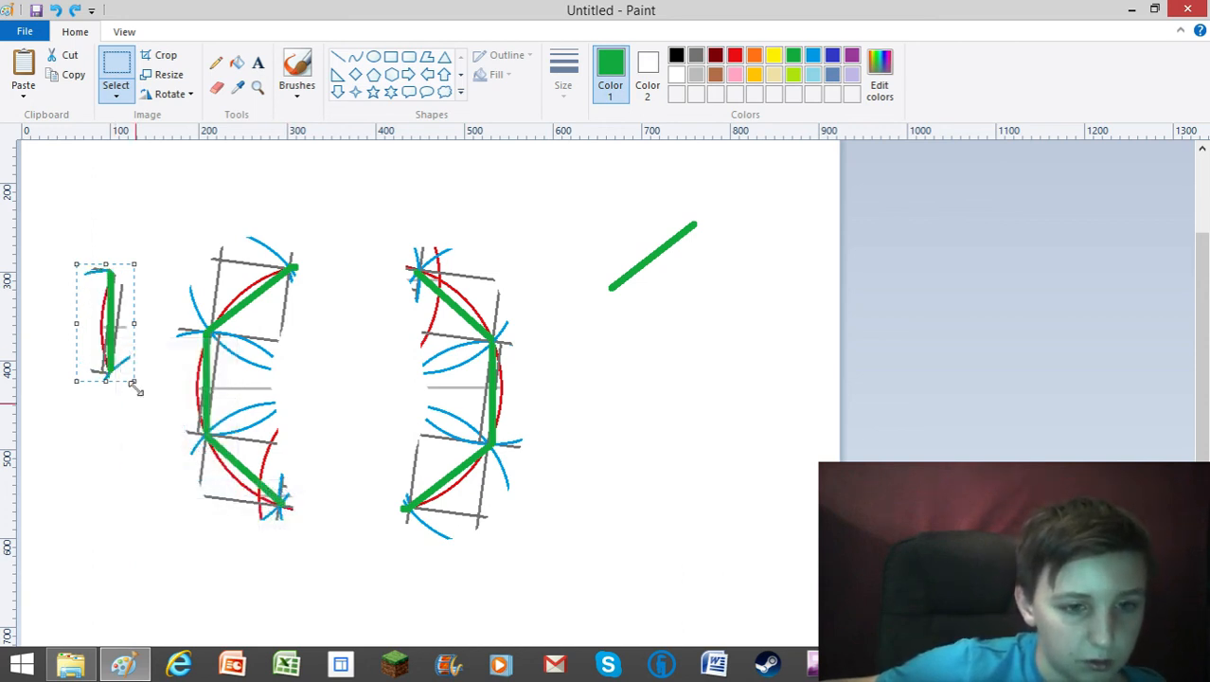
pyautogui.rightClick(103, 363)
pyautogui.moveTo(92, 512)
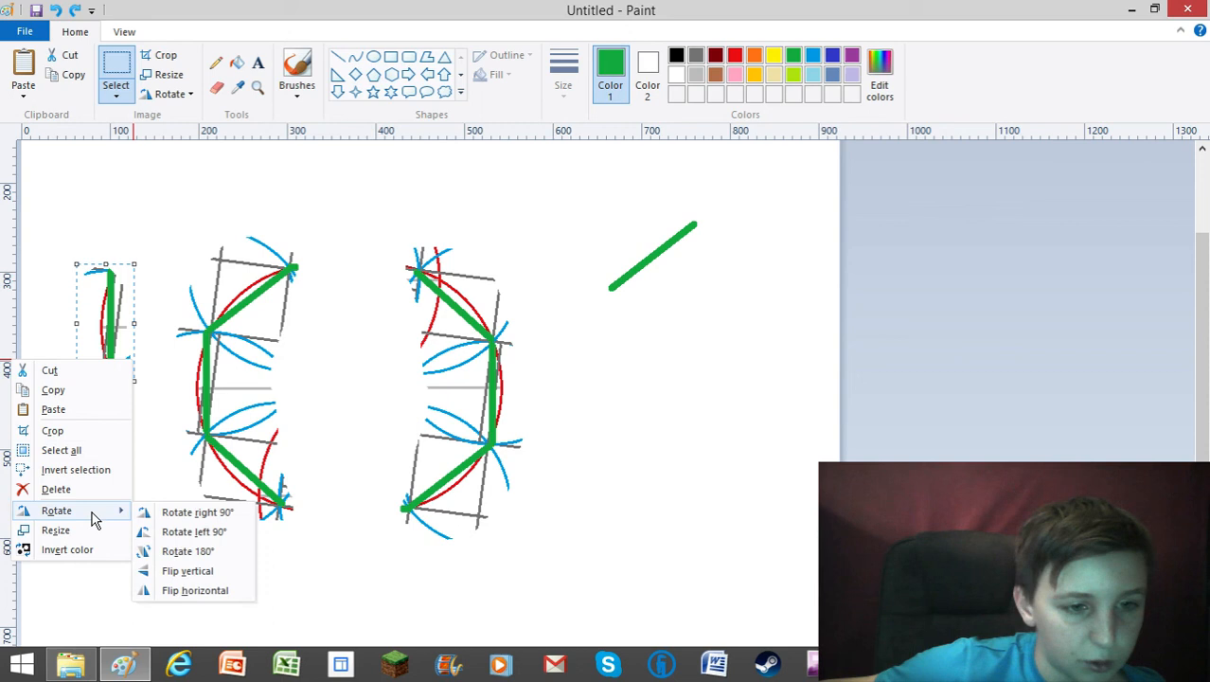
pyautogui.click(200, 570)
pyautogui.rightClick(116, 333)
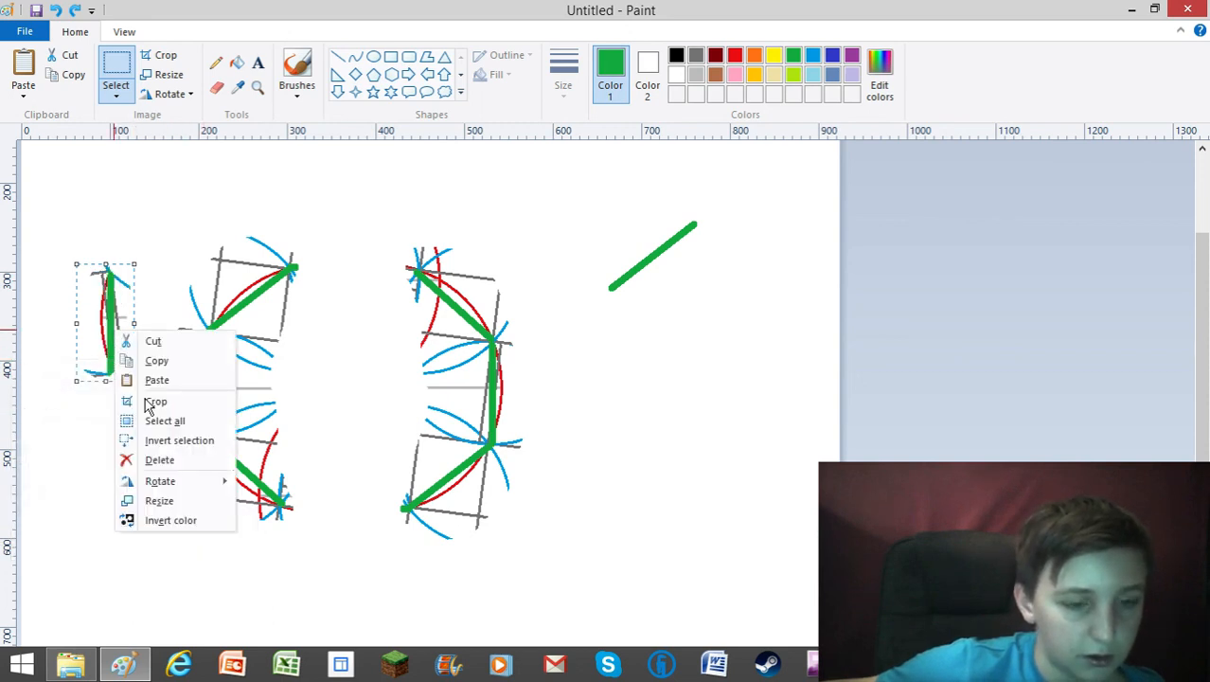
pyautogui.moveTo(199, 482)
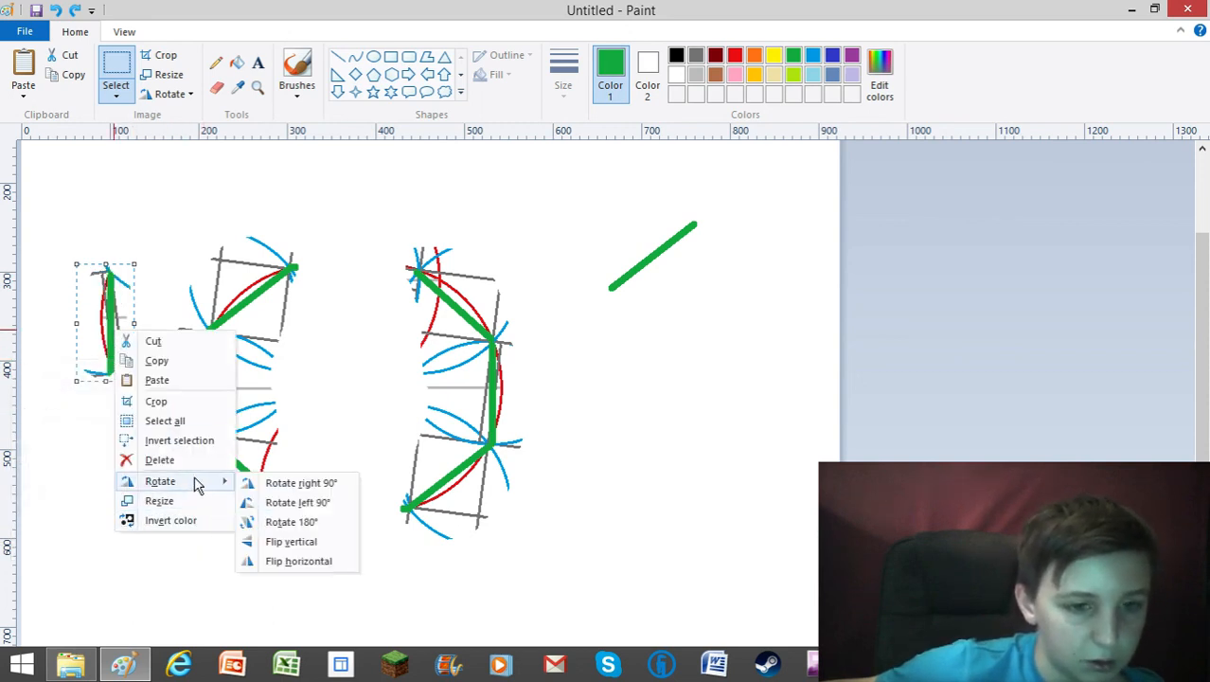
pyautogui.click(277, 541)
# - Rotate the pasted vertical side right 90° and move it above the left-hand set
pyautogui.rightClick(101, 335)
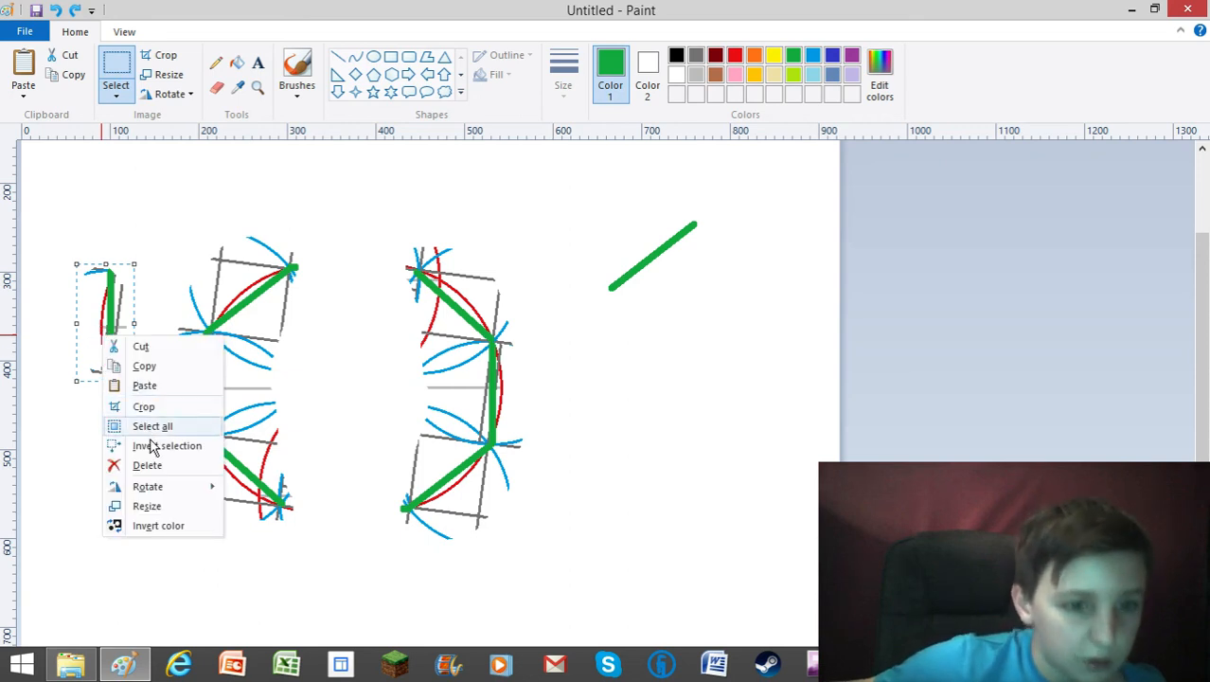
pyautogui.moveTo(166, 489)
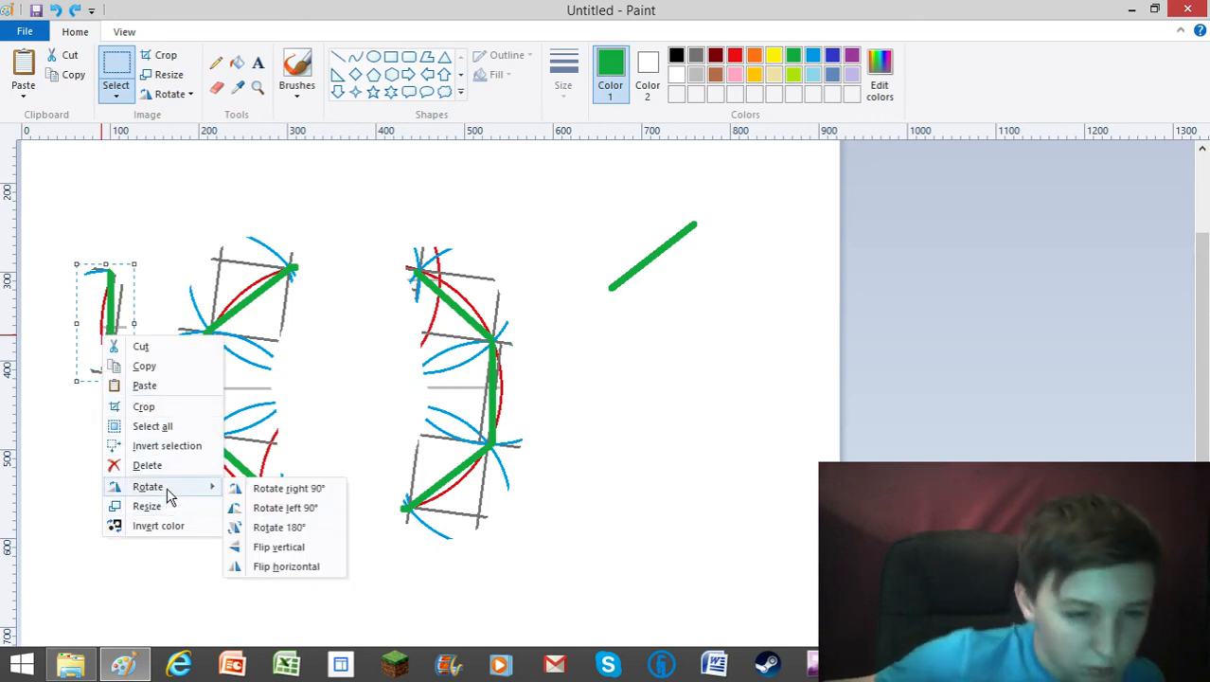
pyautogui.click(274, 507)
pyautogui.moveTo(141, 328); pyautogui.dragTo(216, 187)
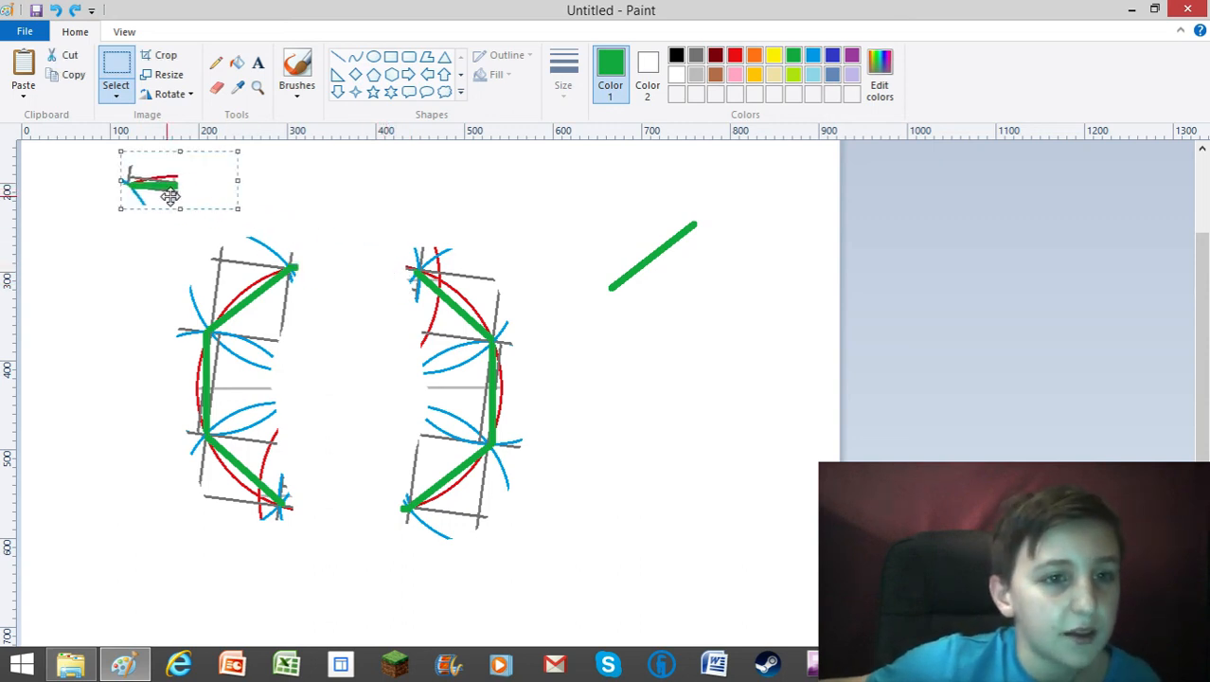
# - Cut and re-paste the horizontal side, and with transparent selection on, join it to the upper end of the left-hand set
pyautogui.click(115, 98)
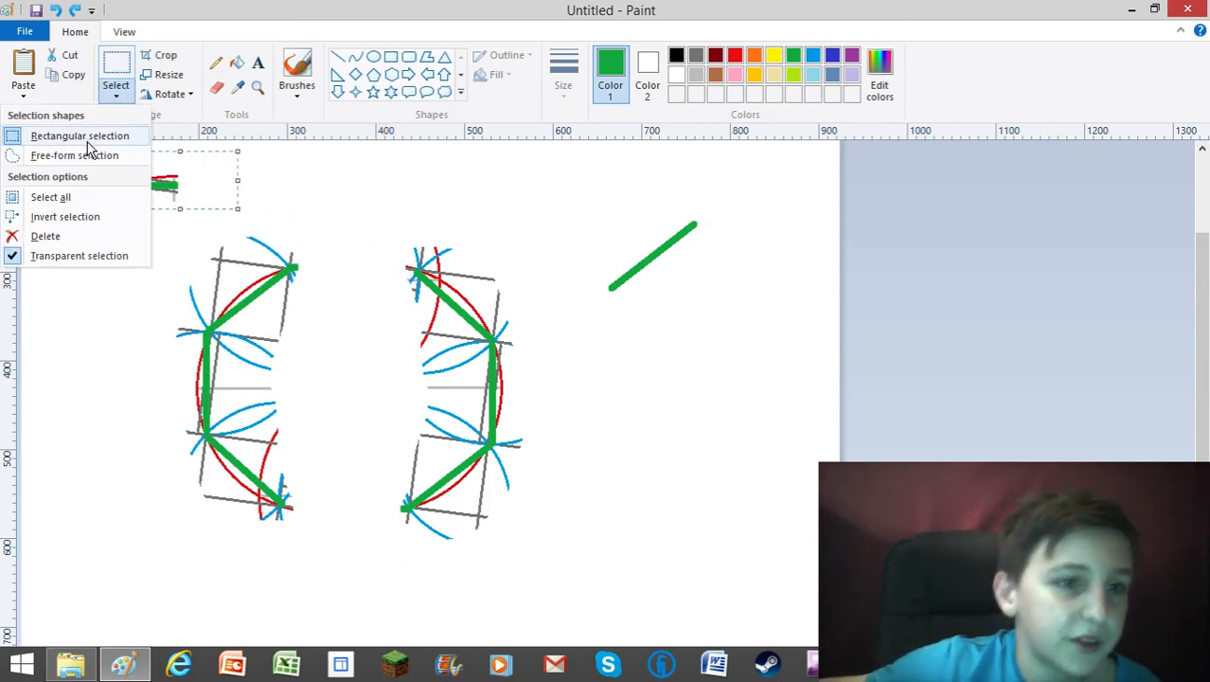
pyautogui.click(11, 260)
pyautogui.rightClick(179, 184)
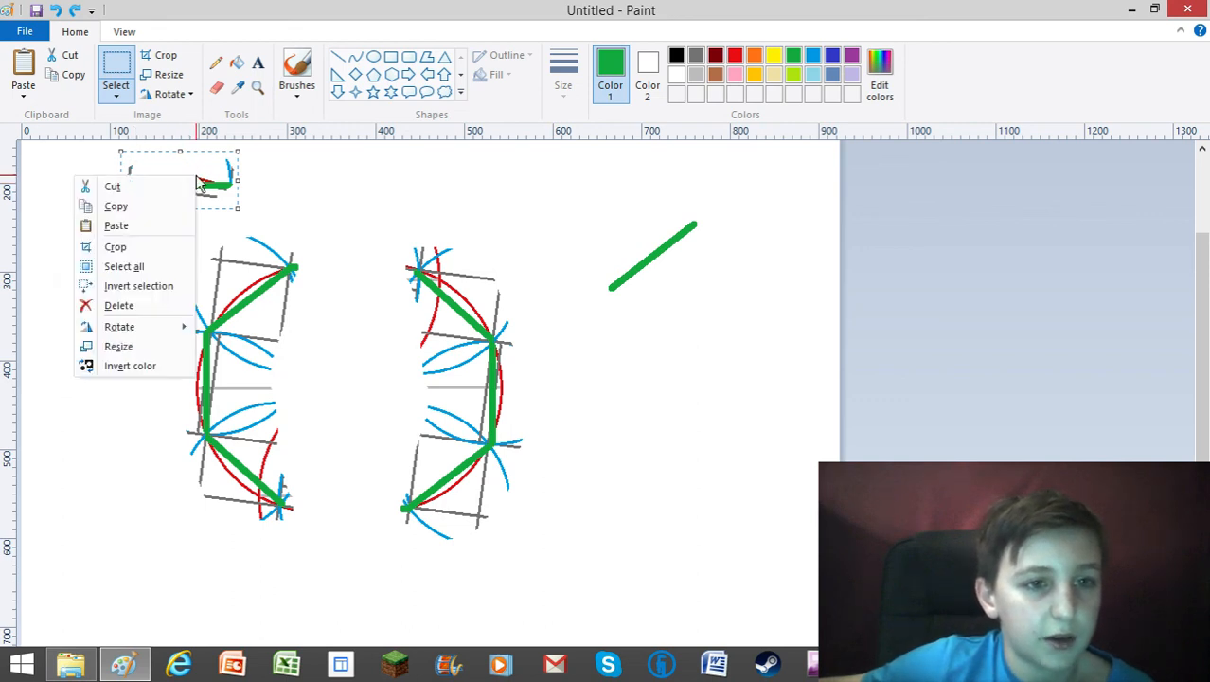
pyautogui.click(140, 189)
pyautogui.rightClick(43, 294)
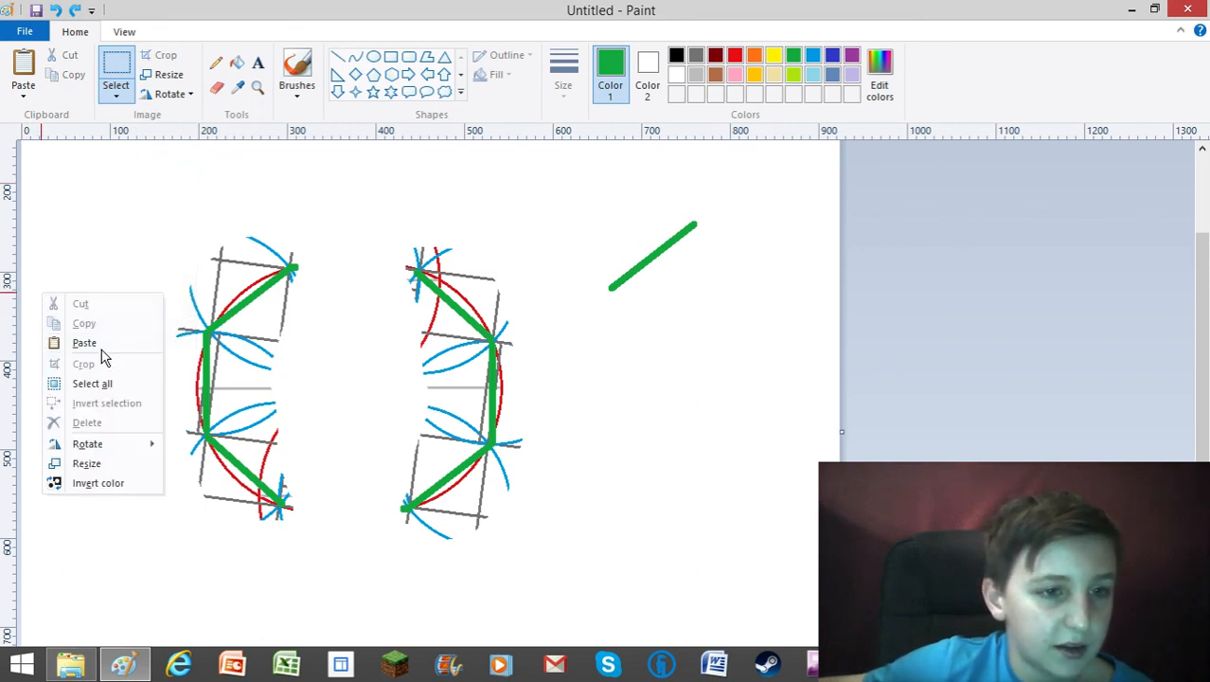
pyautogui.click(90, 344)
pyautogui.click(116, 95)
pyautogui.click(82, 255)
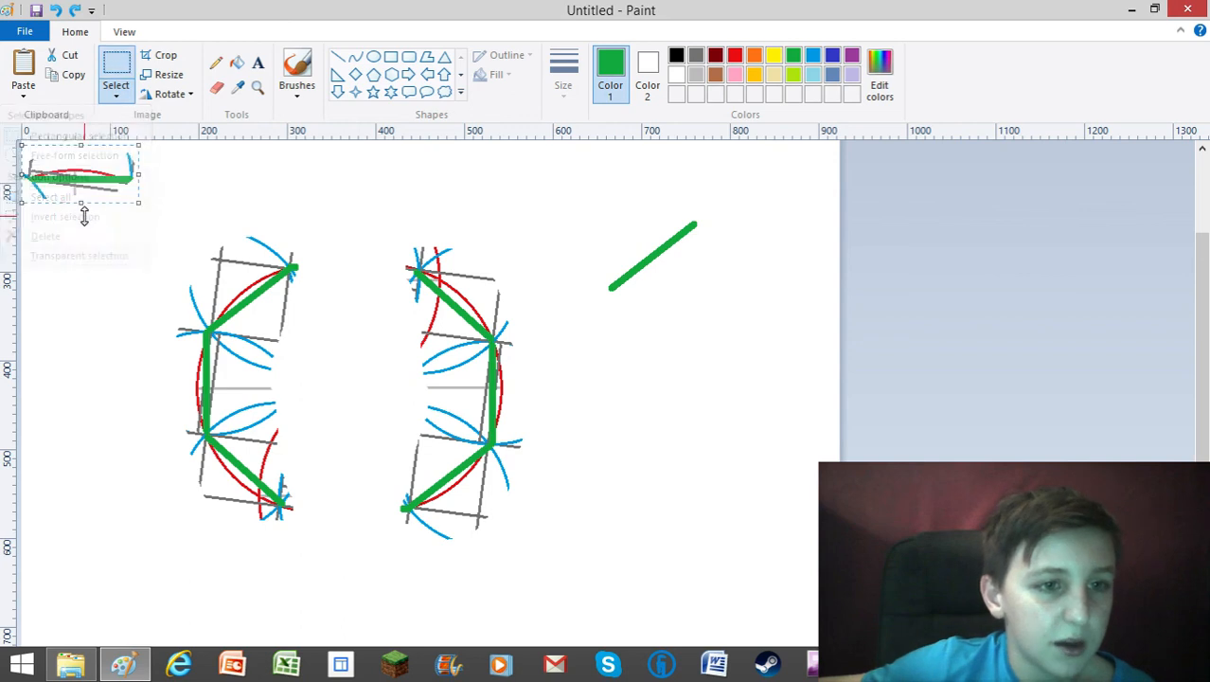
pyautogui.moveTo(85, 180); pyautogui.dragTo(350, 265)
pyautogui.click(581, 288)
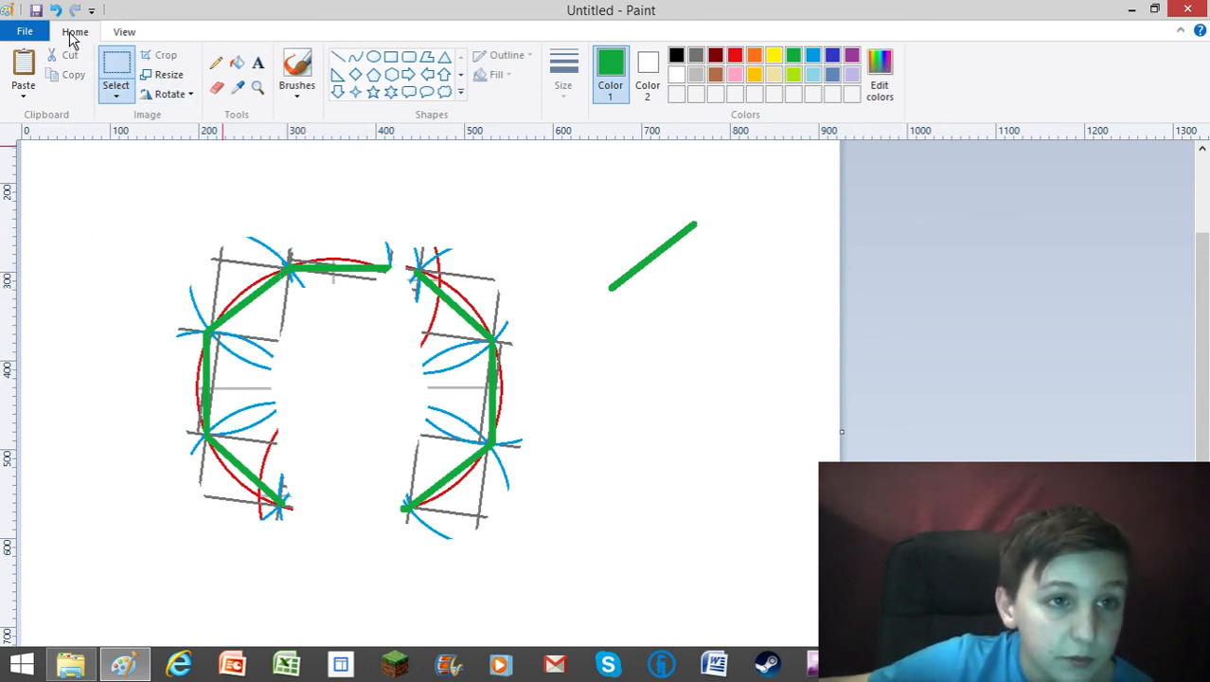
pyautogui.click(55, 10)
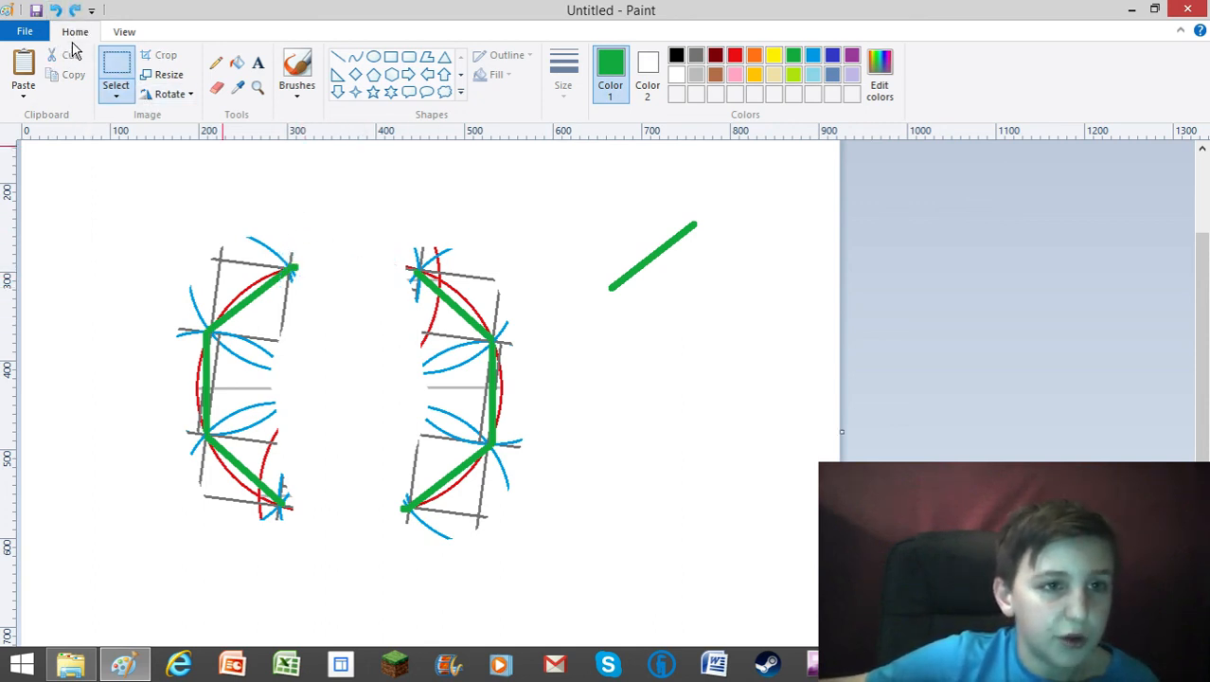
pyautogui.click(75, 9)
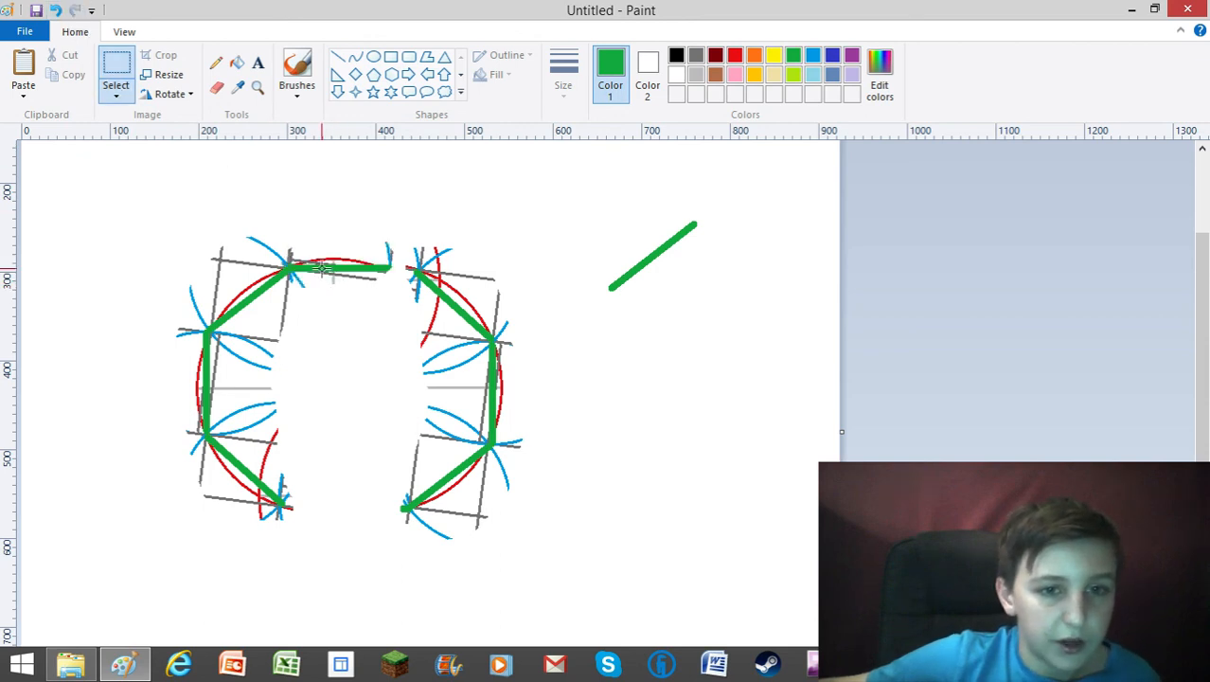
pyautogui.click(237, 86)
# - Copy the upper horizontal side with a free-form selection and paste it at the lower end of the left-hand set
pyautogui.click(116, 95)
pyautogui.click(77, 158)
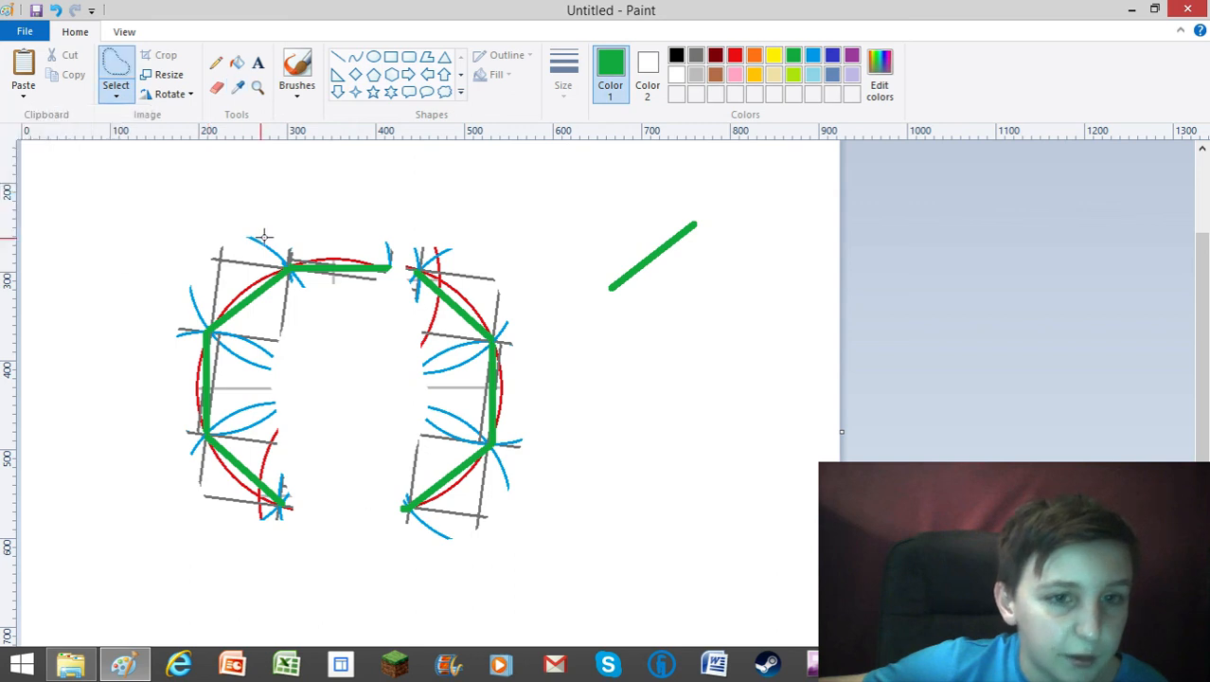
pyautogui.moveTo(303, 292)
pyautogui.mouseDown()
pyautogui.moveTo(373, 301)
pyautogui.moveTo(407, 265)
pyautogui.moveTo(370, 215)
pyautogui.moveTo(290, 262)
pyautogui.mouseUp()
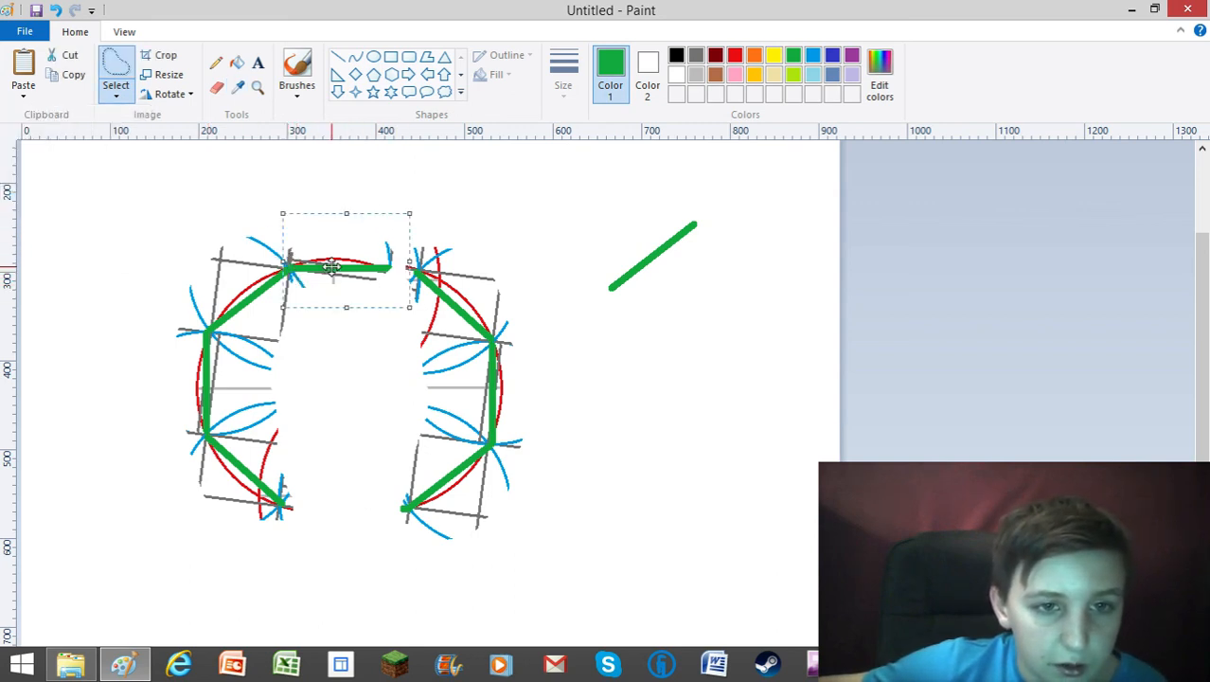
pyautogui.rightClick(332, 266)
pyautogui.click(286, 296)
pyautogui.rightClick(93, 214)
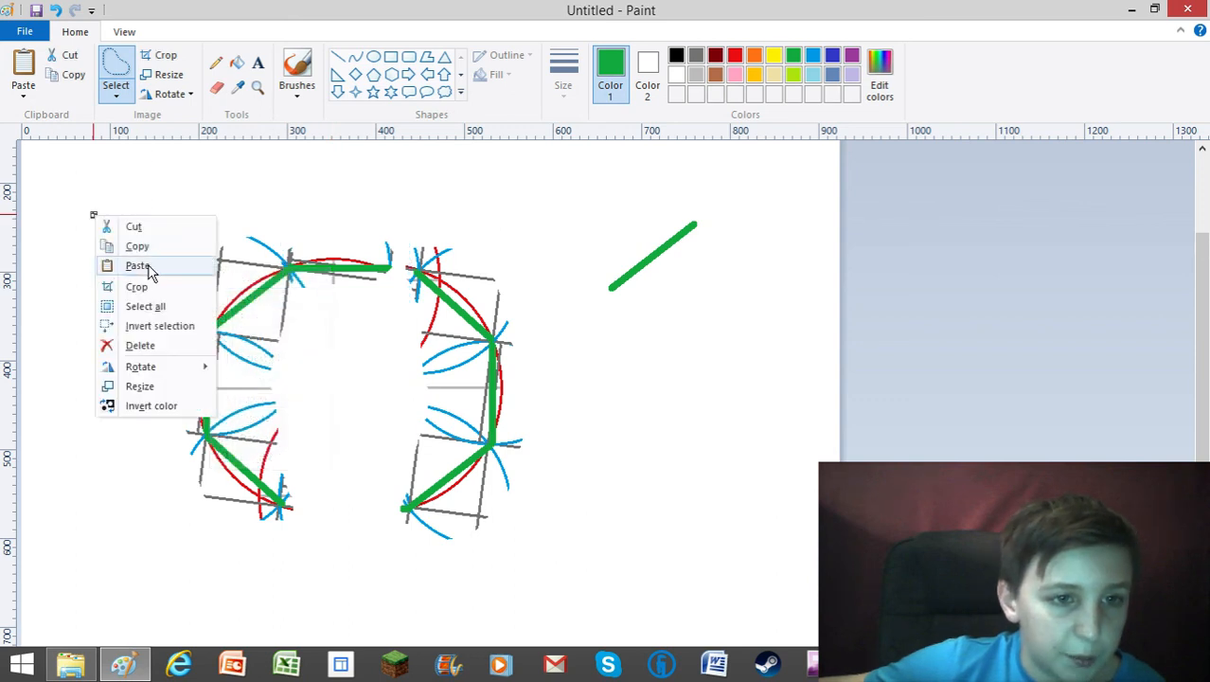
pyautogui.click(137, 266)
pyautogui.moveTo(82, 211); pyautogui.dragTo(328, 527)
pyautogui.moveTo(350, 516); pyautogui.dragTo(345, 512)
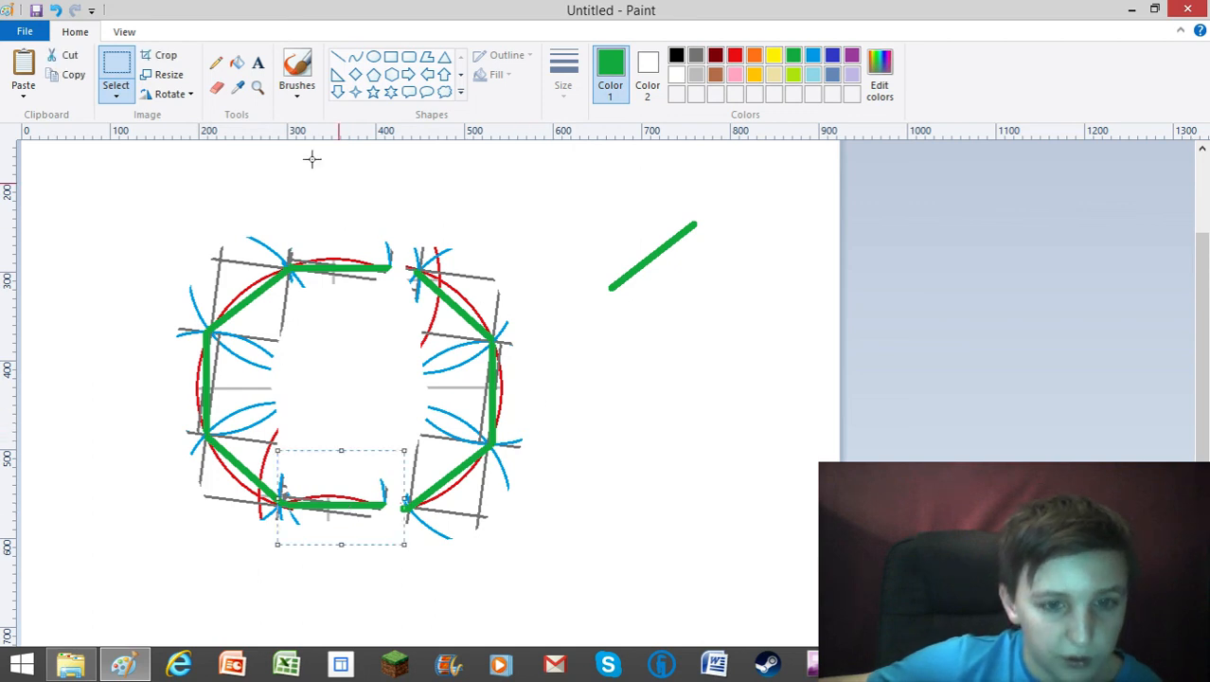
pyautogui.click(320, 260)
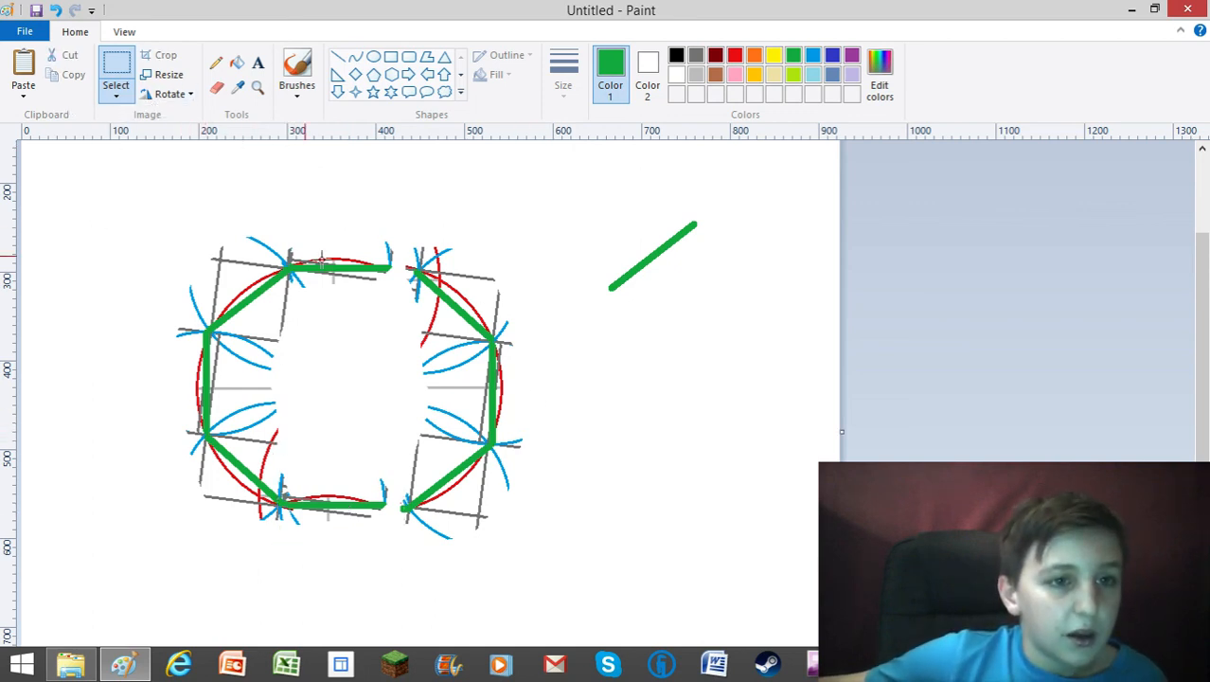
# - Select the right-hand set with a free-form selection and move it left until it meets both horizontal sides, closing the outline
pyautogui.moveTo(411, 243); pyautogui.dragTo(391, 282)
pyautogui.click(565, 232)
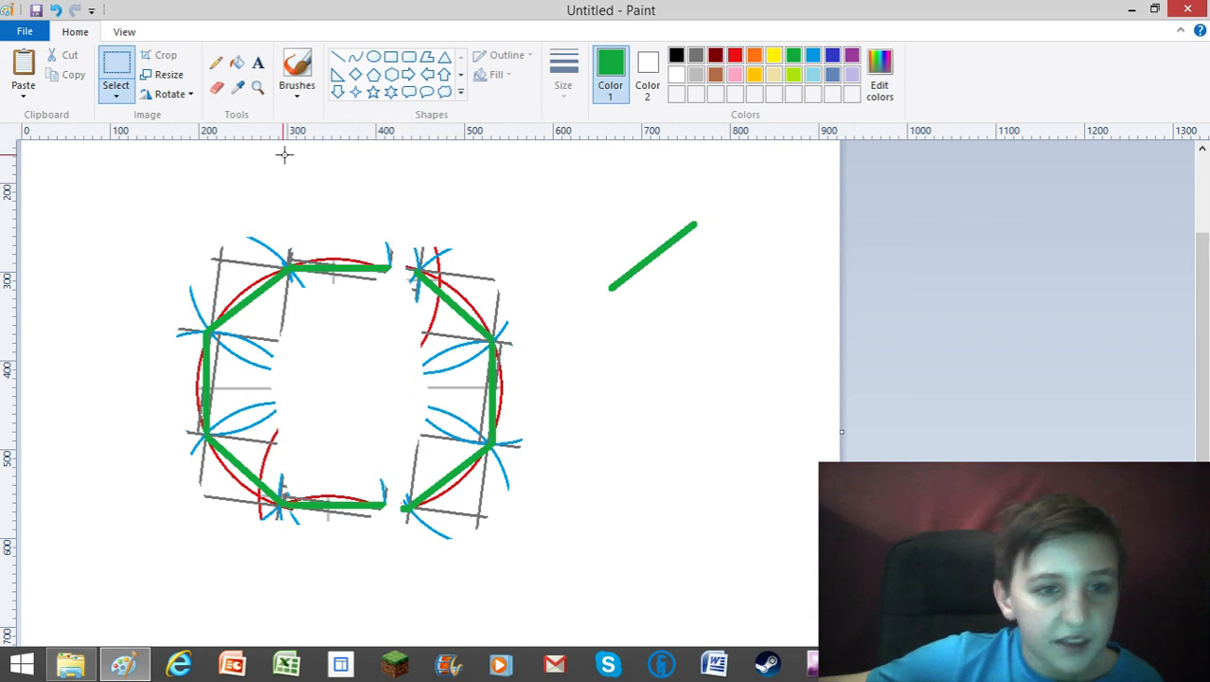
pyautogui.click(116, 95)
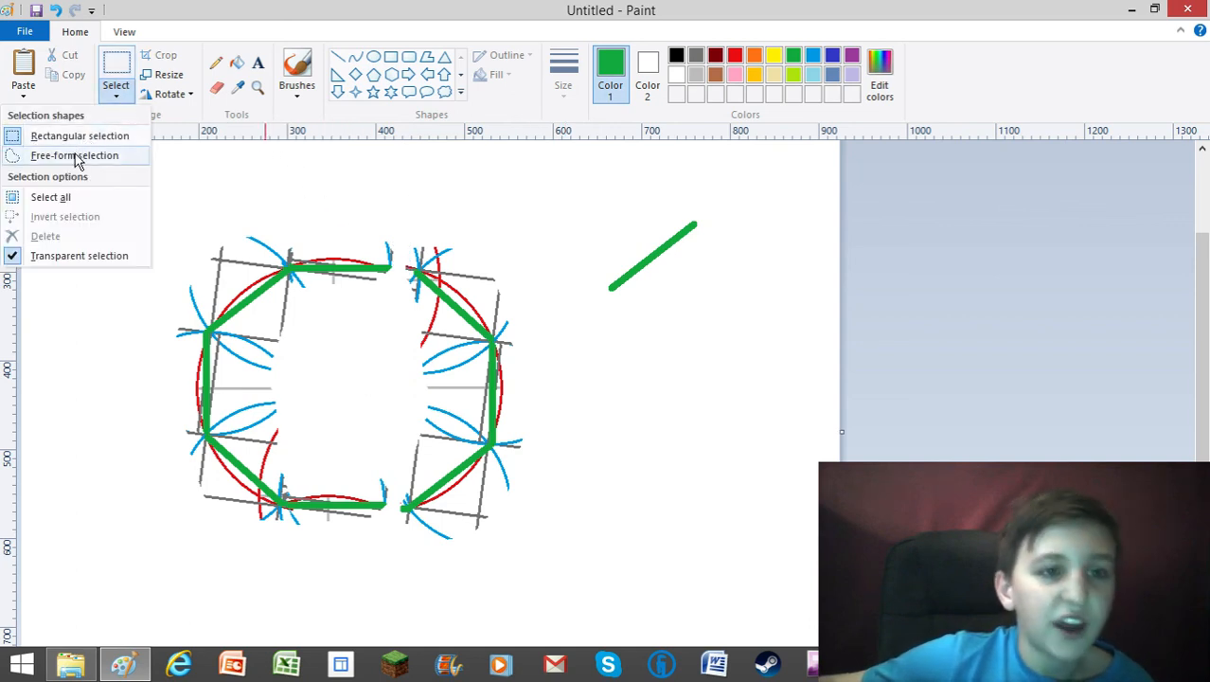
pyautogui.click(77, 157)
pyautogui.moveTo(400, 232)
pyautogui.mouseDown()
pyautogui.moveTo(382, 378)
pyautogui.moveTo(383, 437)
pyautogui.moveTo(398, 452)
pyautogui.moveTo(389, 566)
pyautogui.moveTo(538, 592)
pyautogui.moveTo(578, 442)
pyautogui.moveTo(538, 280)
pyautogui.moveTo(484, 221)
pyautogui.moveTo(398, 234)
pyautogui.mouseUp()
pyautogui.moveTo(476, 338); pyautogui.dragTo(448, 337)
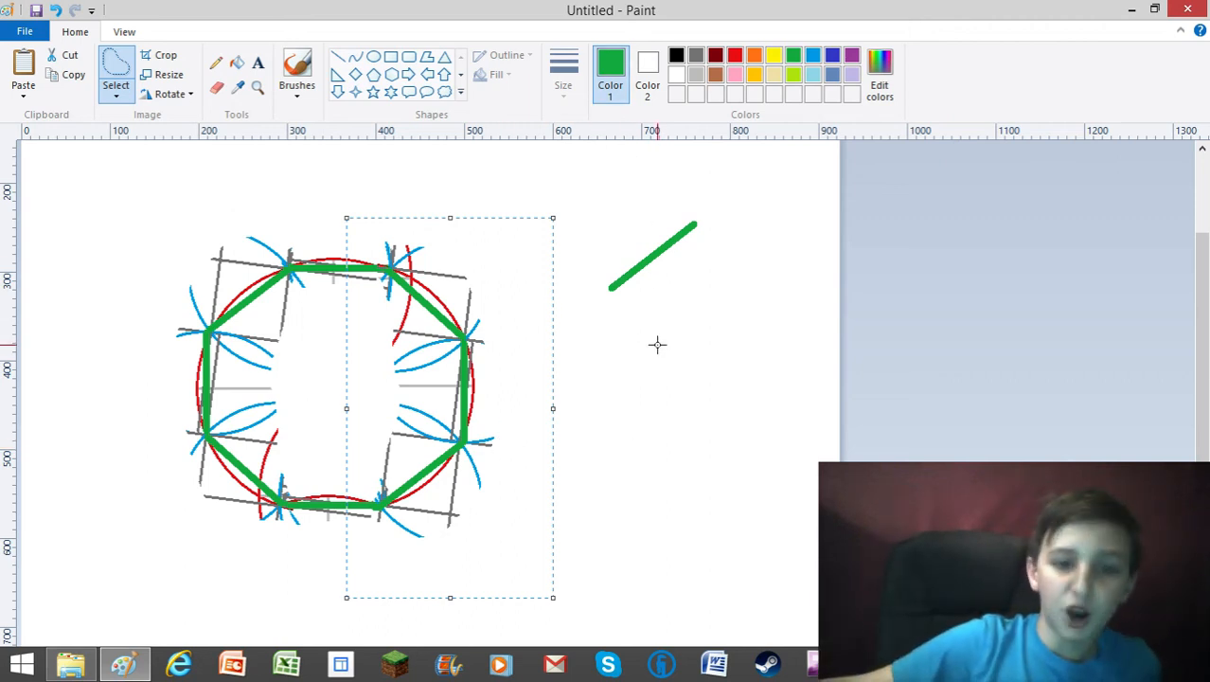
pyautogui.click(644, 382)
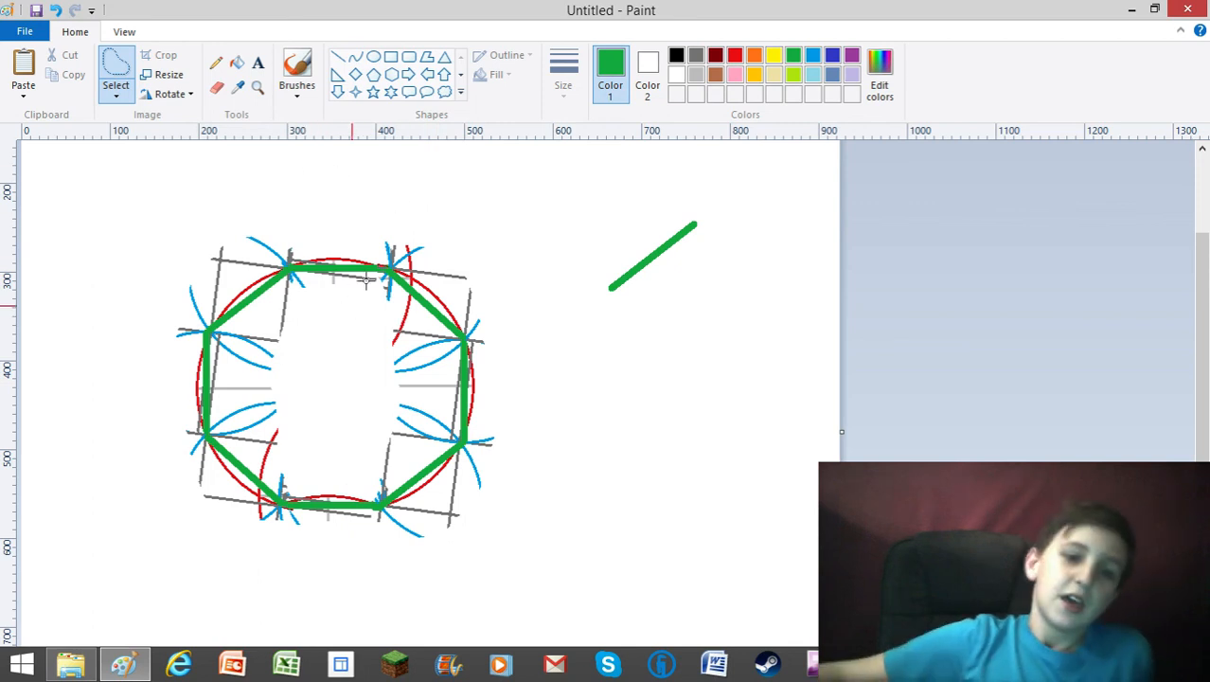
# - Fill the grey, blue and red construction lines around the octagon's upper-left side and corner with the white background colour
pyautogui.click(237, 62)
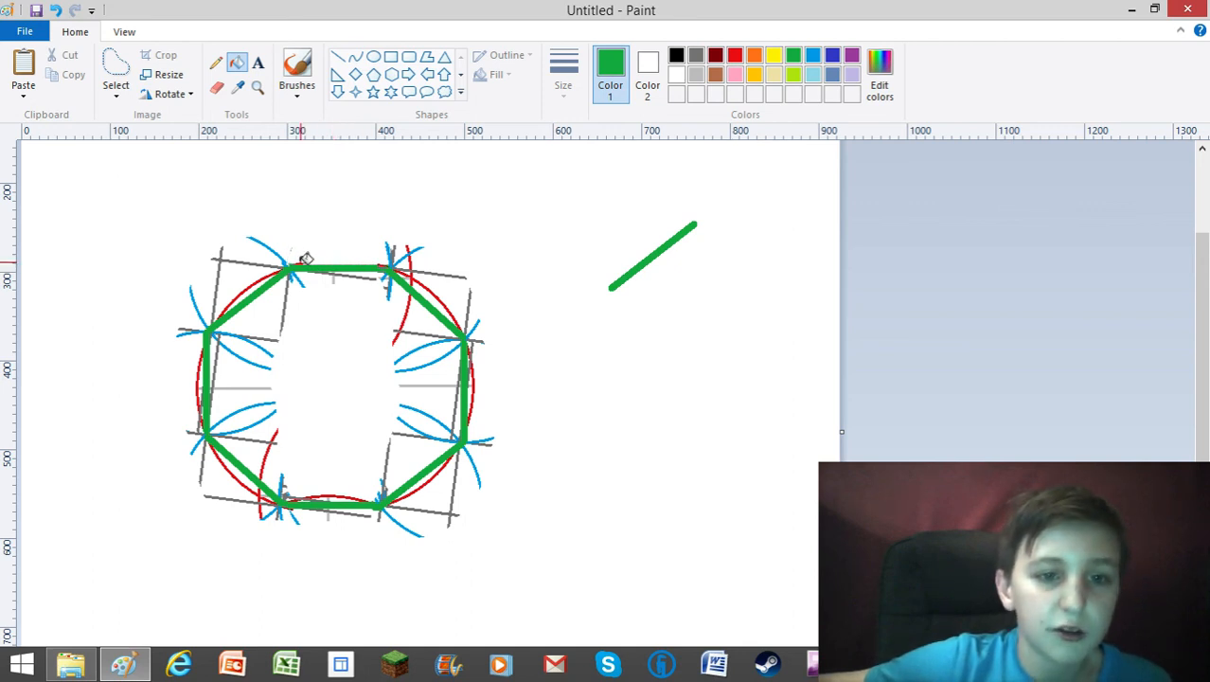
pyautogui.rightClick(276, 256)
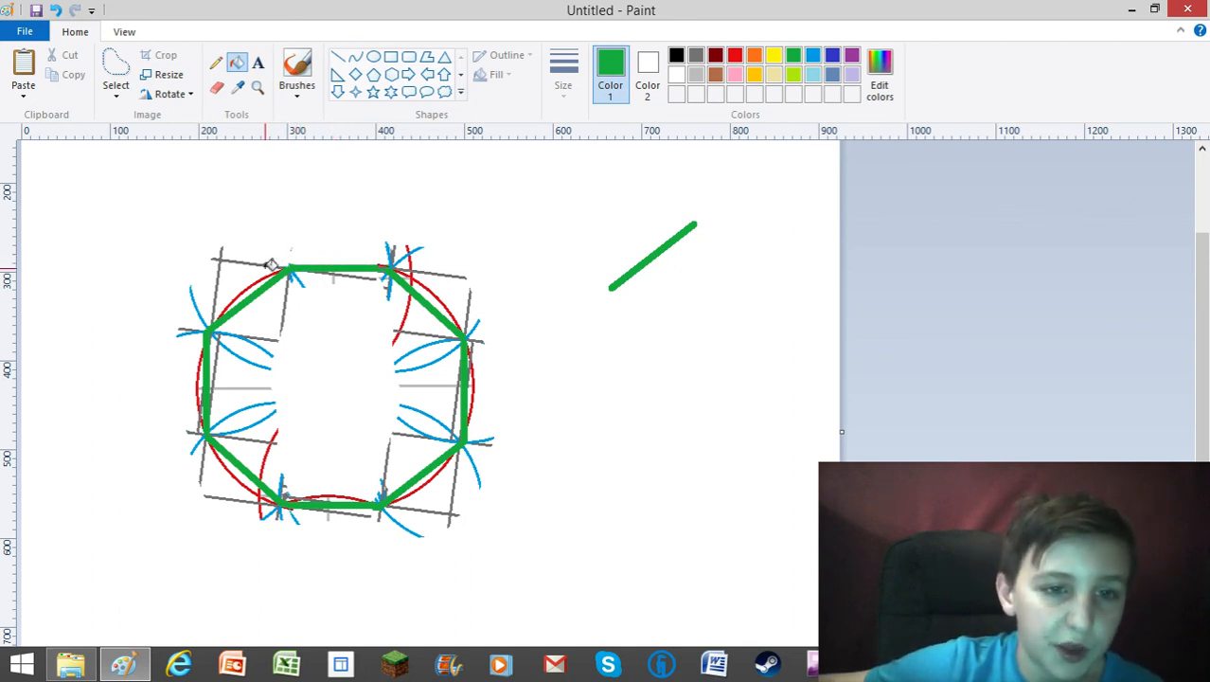
pyautogui.rightClick(265, 266)
pyautogui.rightClick(253, 282)
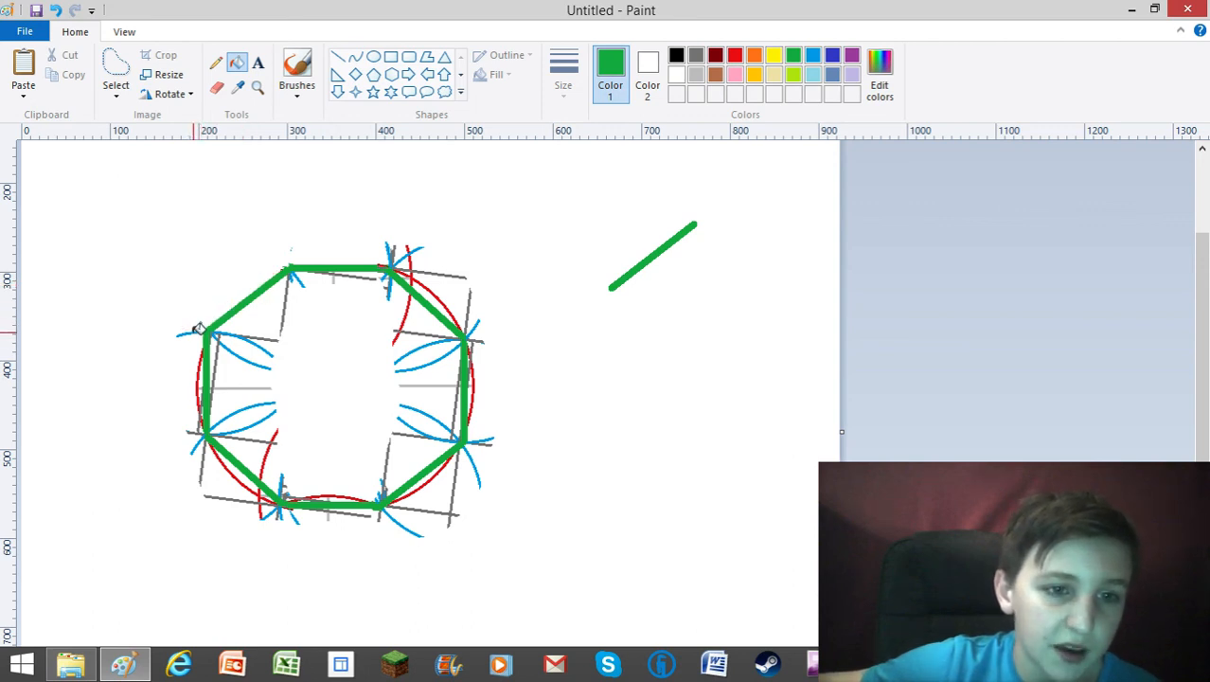
pyautogui.rightClick(196, 331)
pyautogui.rightClick(242, 340)
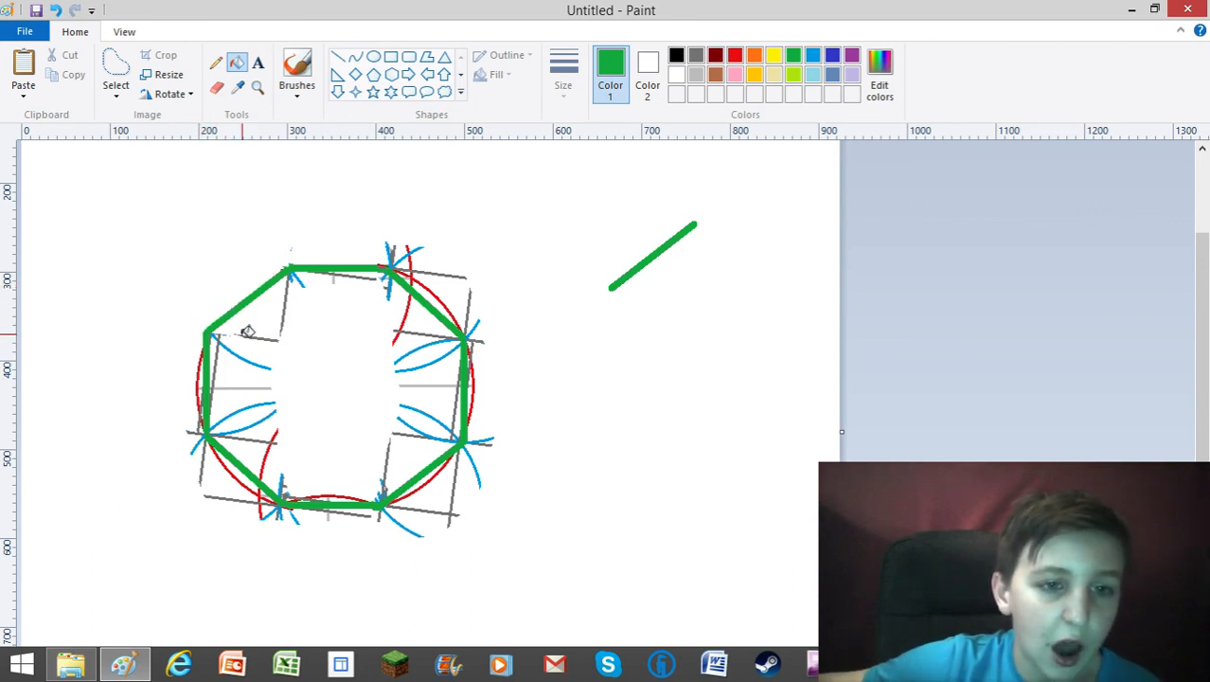
pyautogui.rightClick(235, 342)
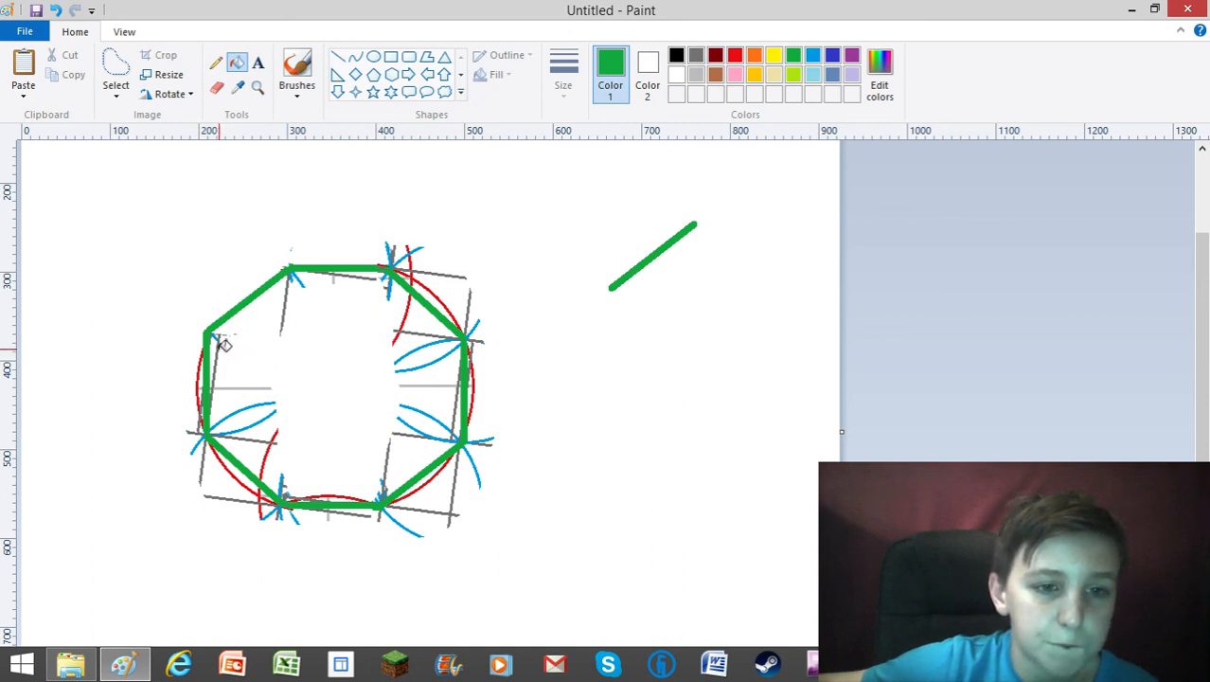
pyautogui.rightClick(216, 352)
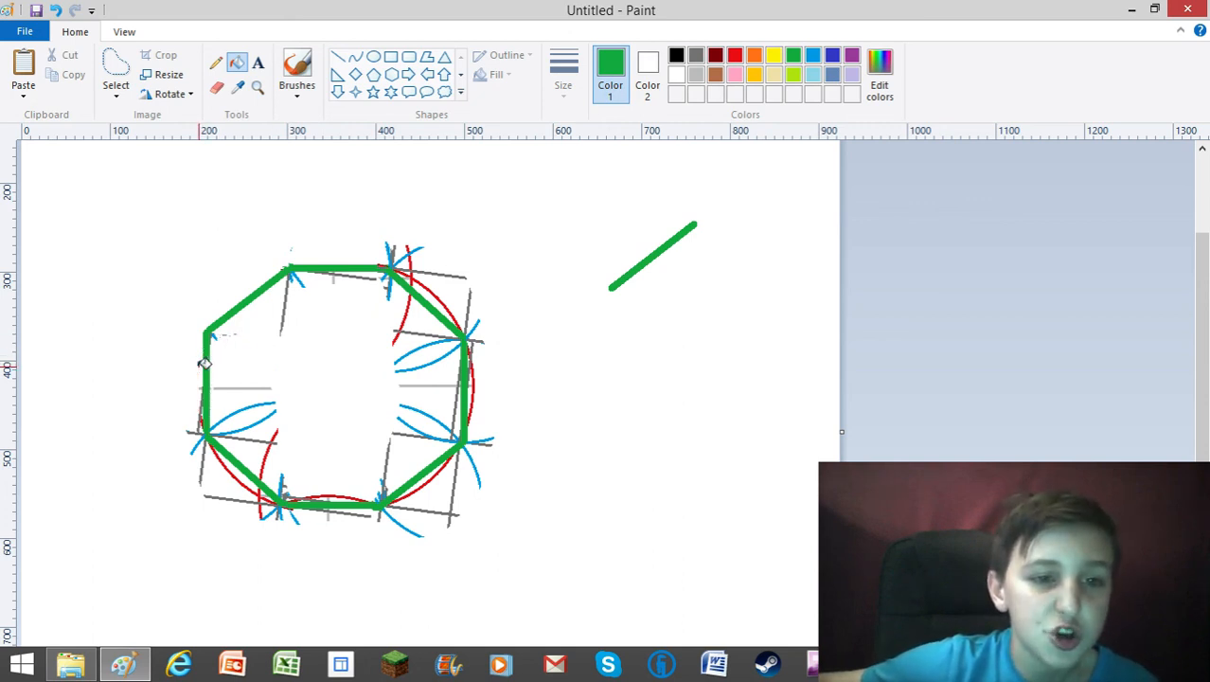
# - Fill the construction lines by the lower-left side, plus the remaining strokes inside the upper-left corner, with white
pyautogui.rightClick(244, 420)
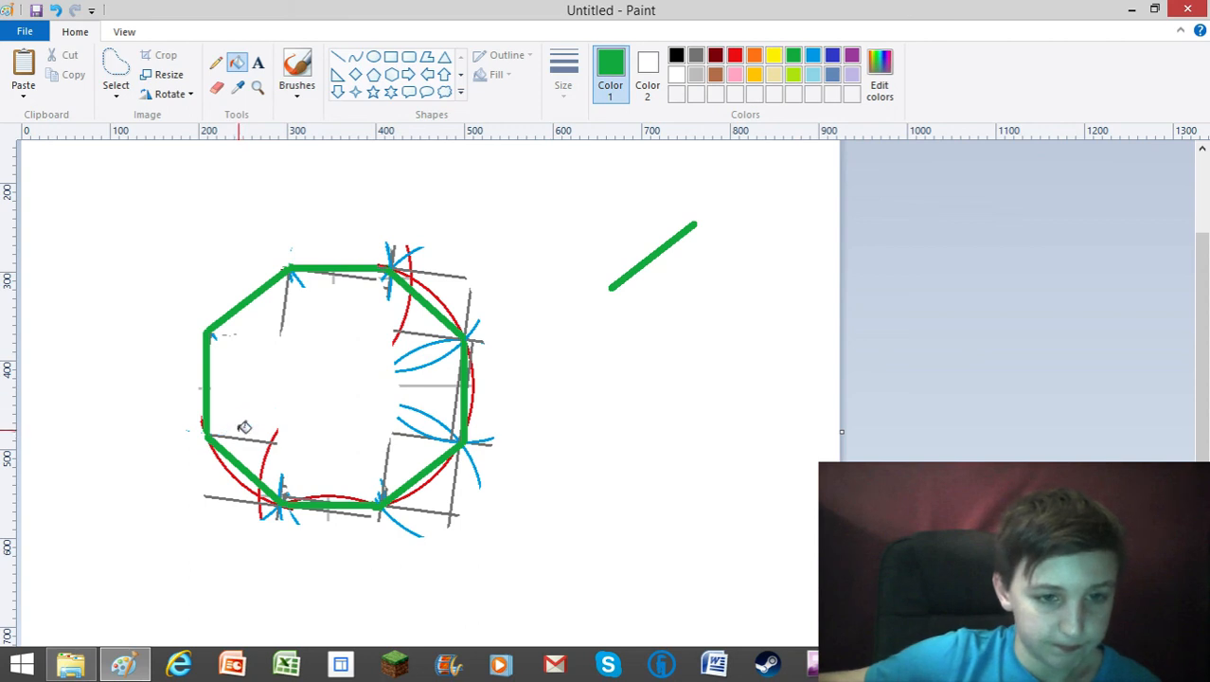
pyautogui.rightClick(238, 433)
pyautogui.rightClick(229, 463)
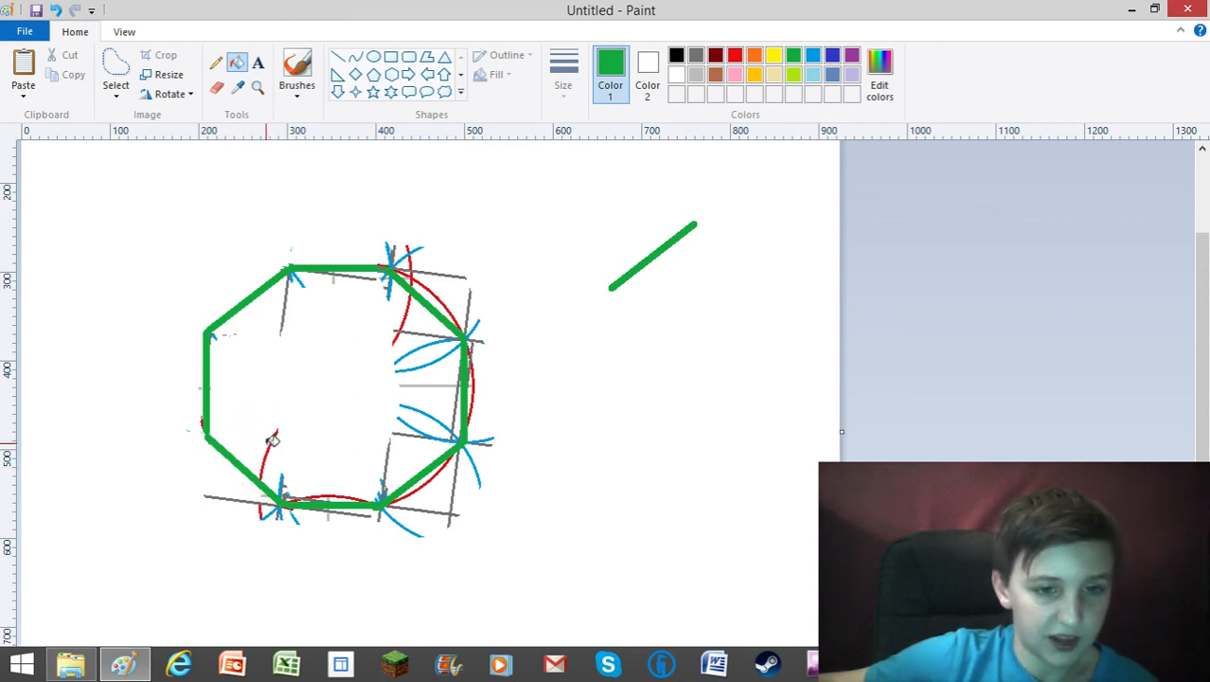
pyautogui.rightClick(269, 454)
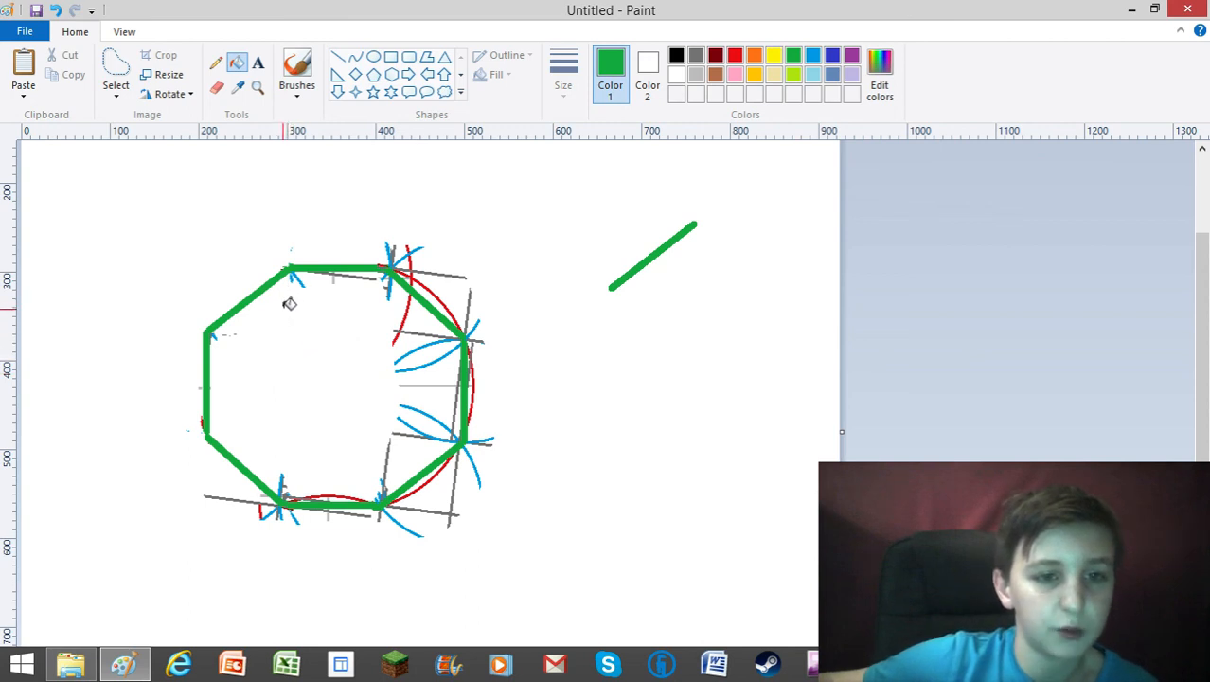
pyautogui.rightClick(300, 277)
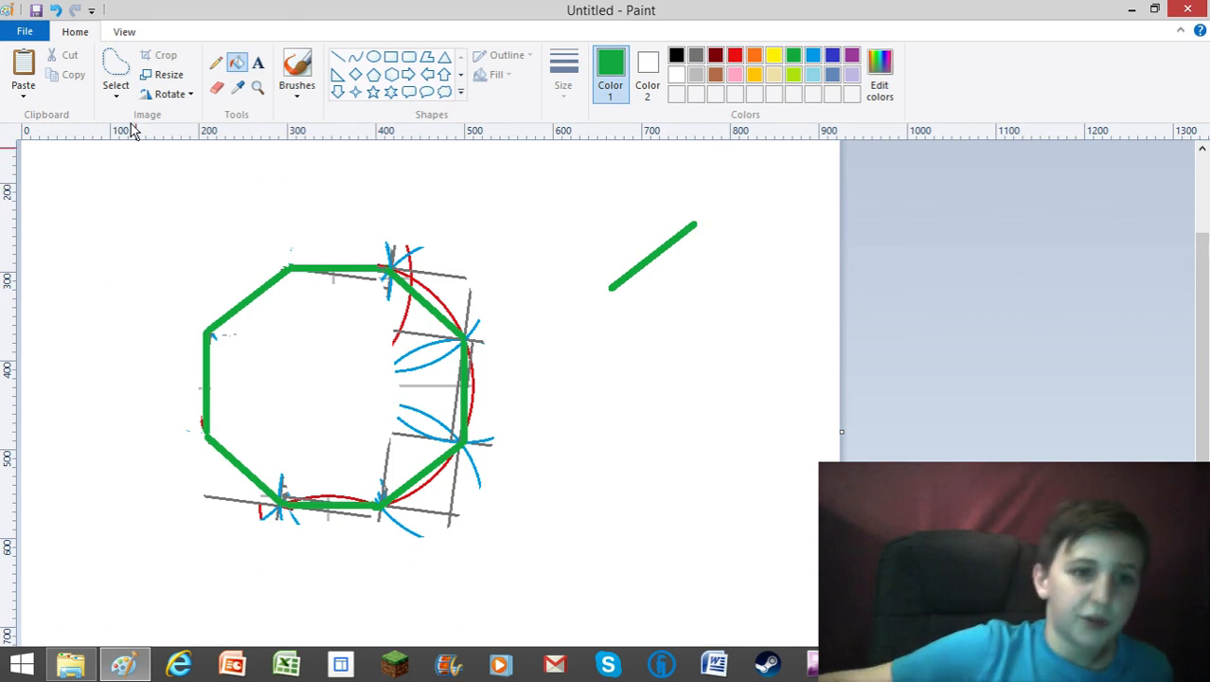
# - Try squashing the octagon vertically within a rectangular selection, and undo the resize
pyautogui.click(116, 95)
pyautogui.click(54, 133)
pyautogui.moveTo(163, 224); pyautogui.dragTo(565, 385)
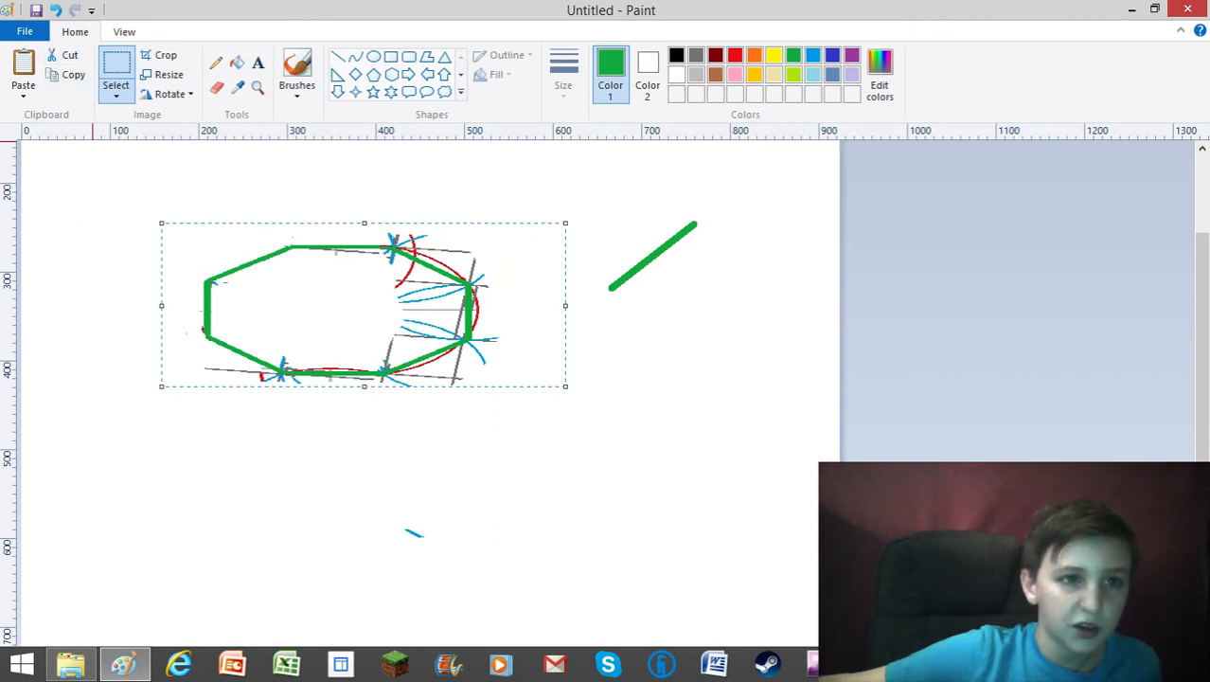
pyautogui.click(55, 10)
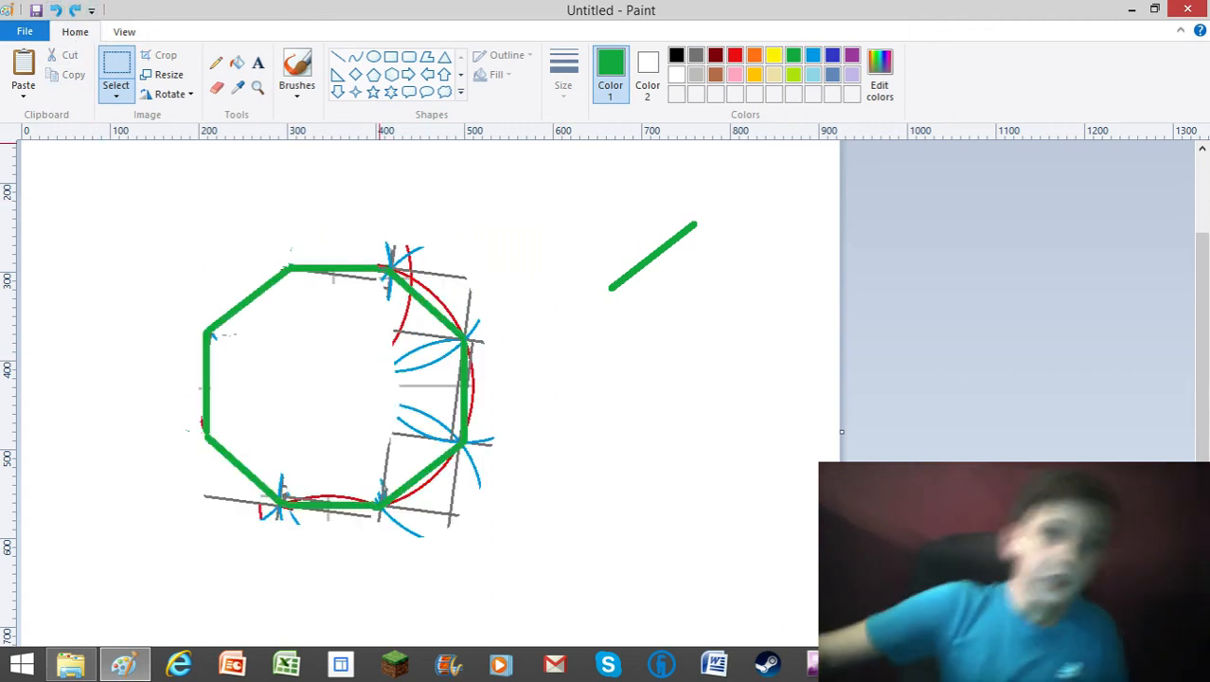
# - Save the drawing as a PNG named Perfect Octogon in the Download folder and close the program
pyautogui.click(25, 31)
pyautogui.click(55, 139)
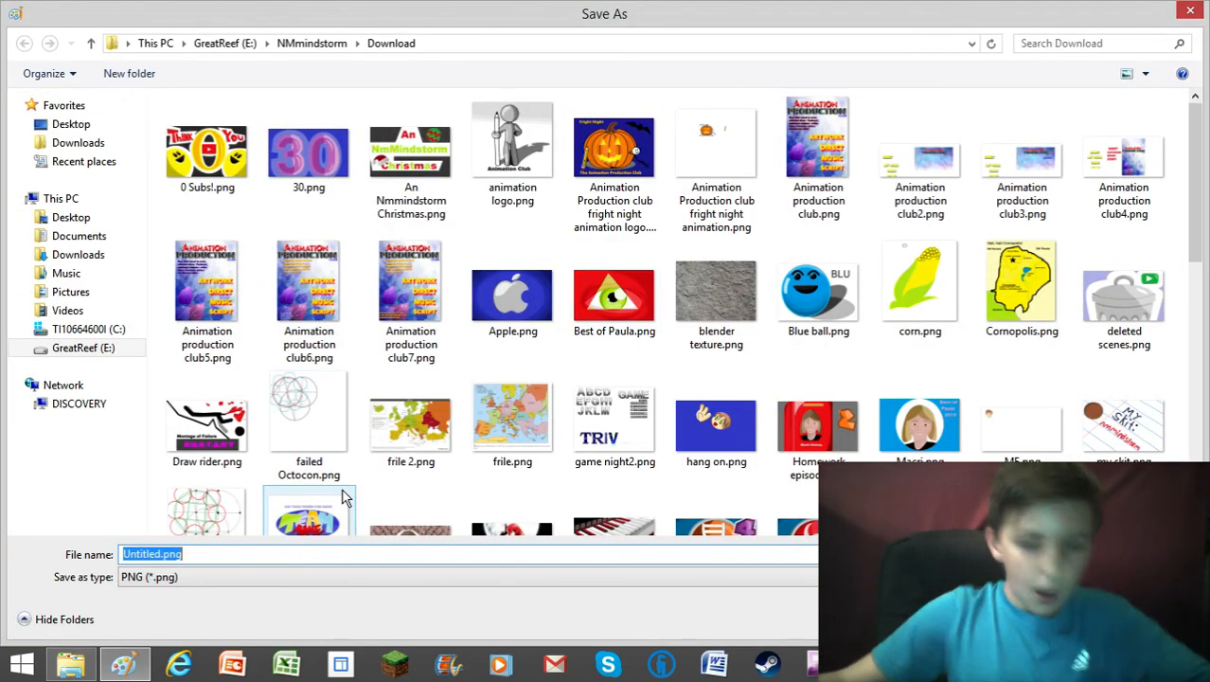
pyautogui.write('Perfect ')
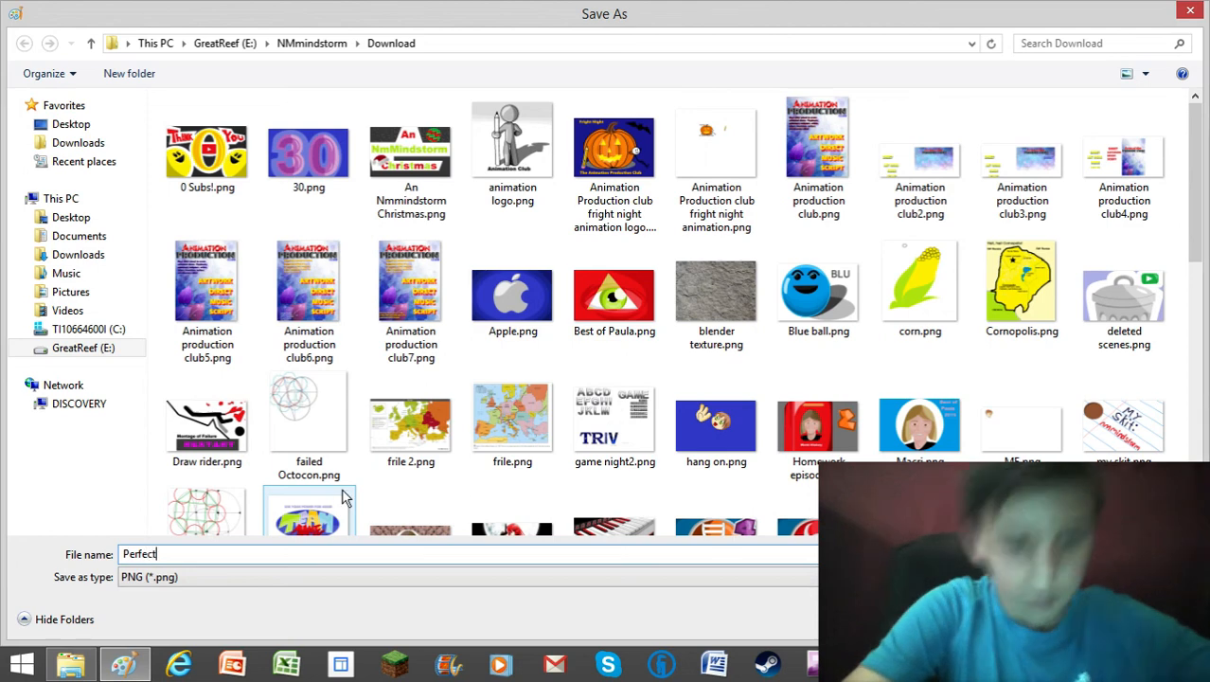
pyautogui.write('Octogon')
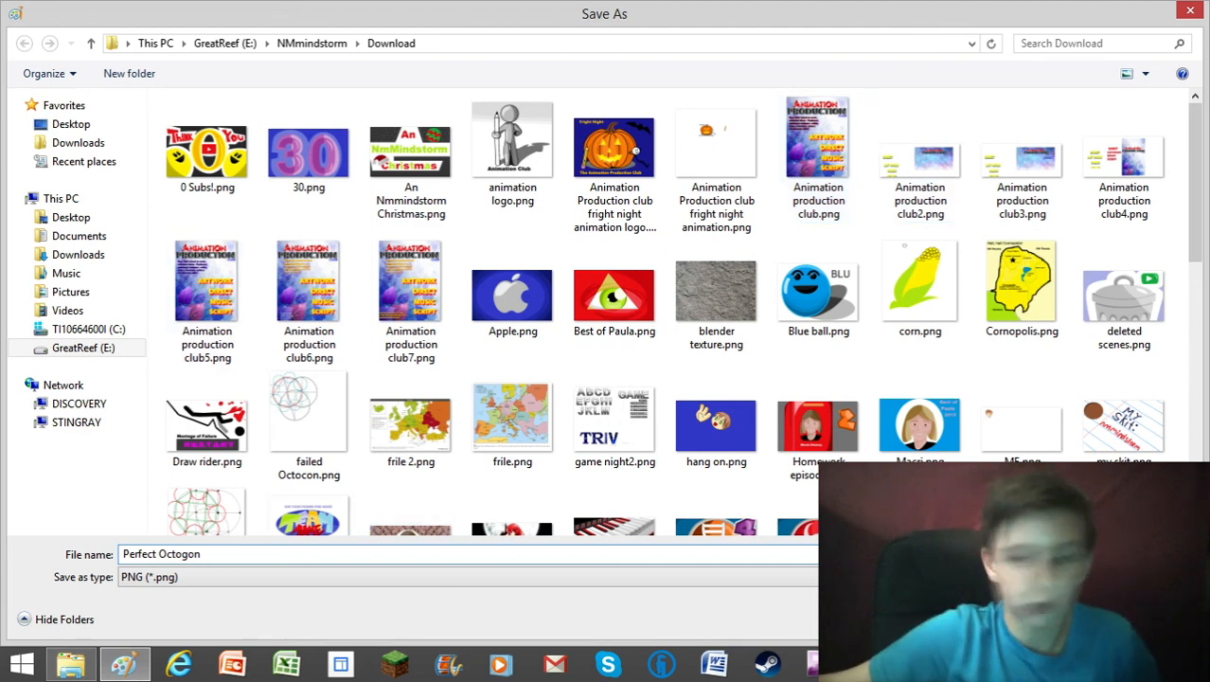
pyautogui.press('Return')
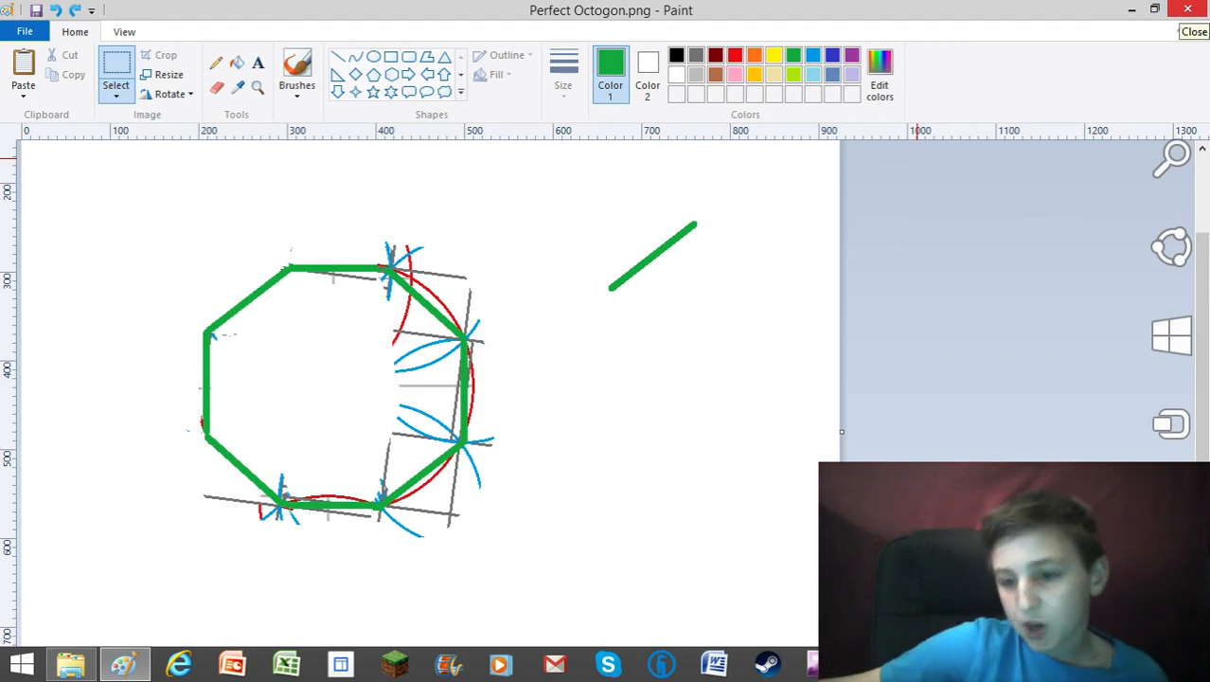
pyautogui.click(1187, 9)
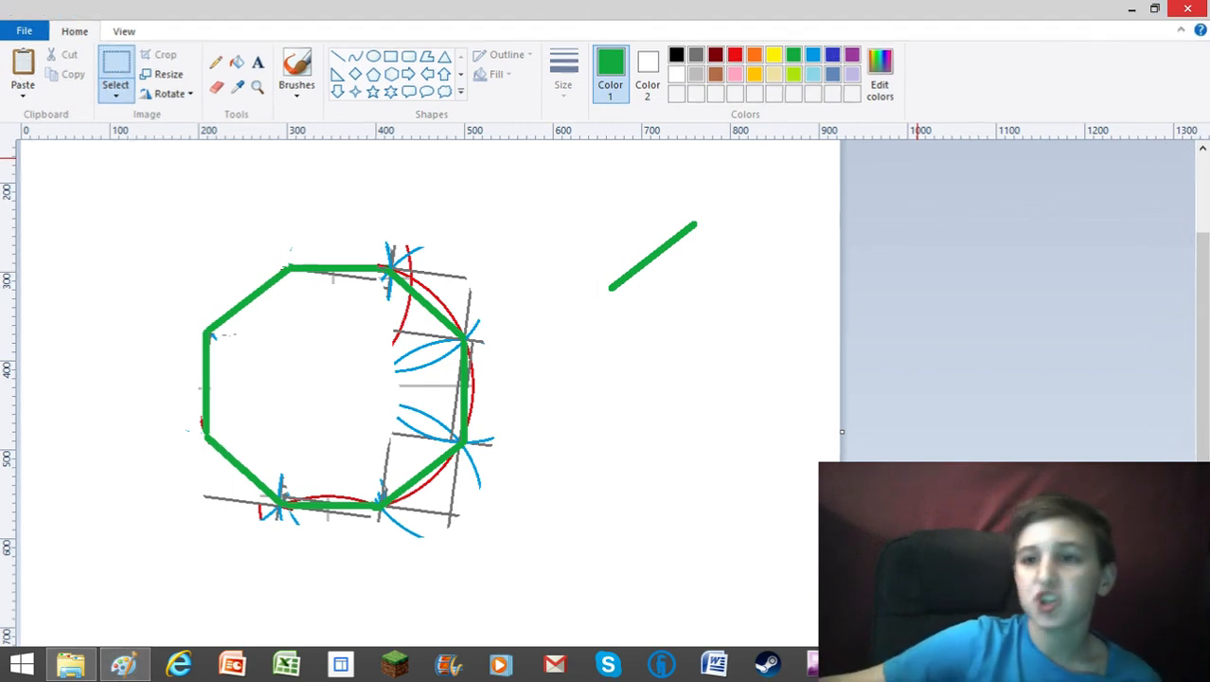